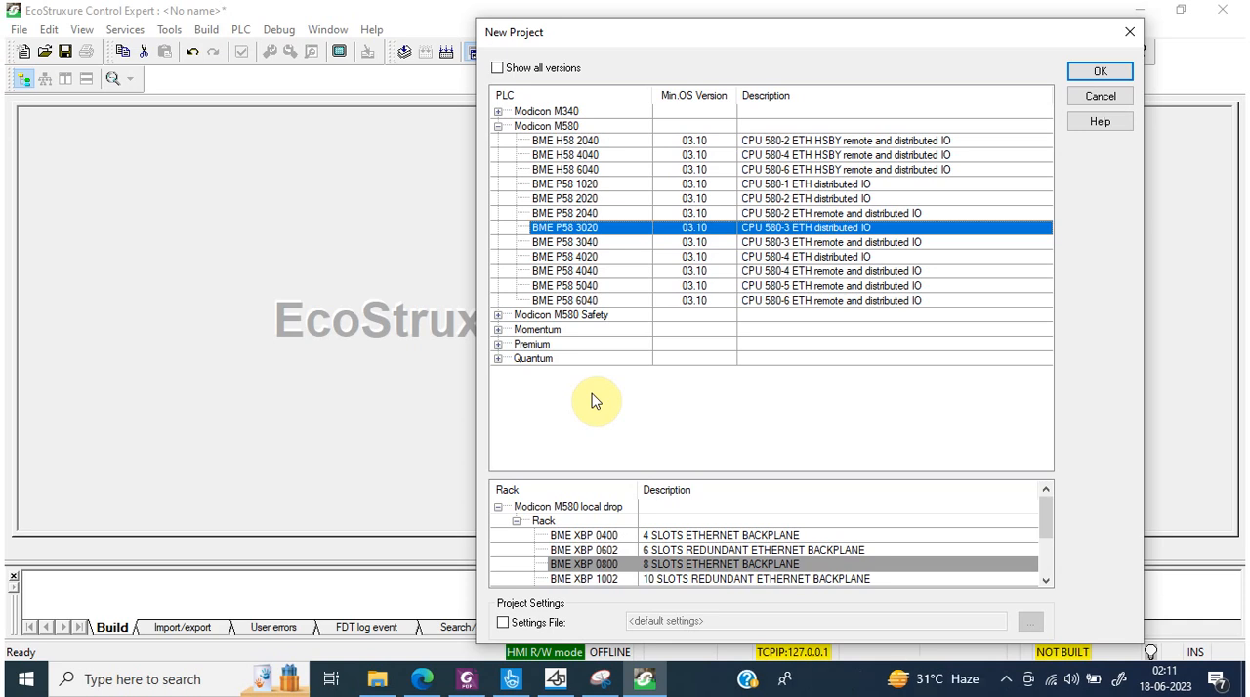
Step: Examine the Modicon M580 CPU models and compare their descriptions for distributed IO, remote IO and HSBY support
{"action": "left_click", "coordinate": [580, 142]}
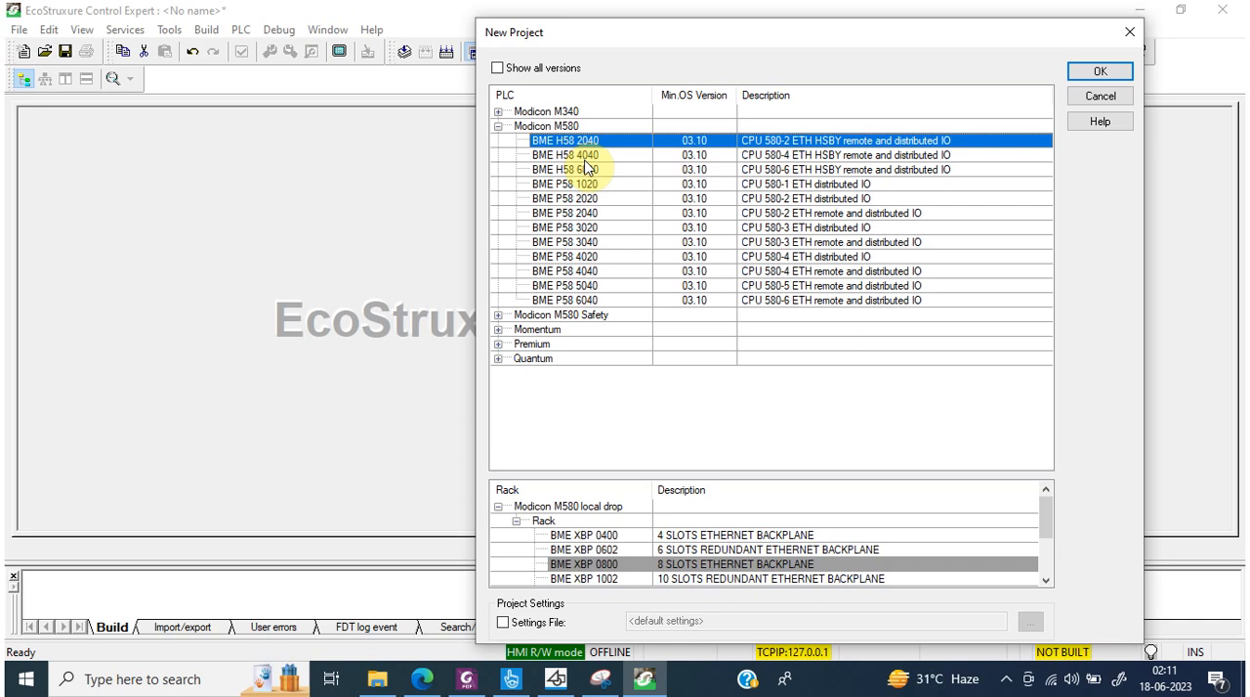
{"action": "left_click", "coordinate": [583, 156]}
{"action": "left_click", "coordinate": [586, 171]}
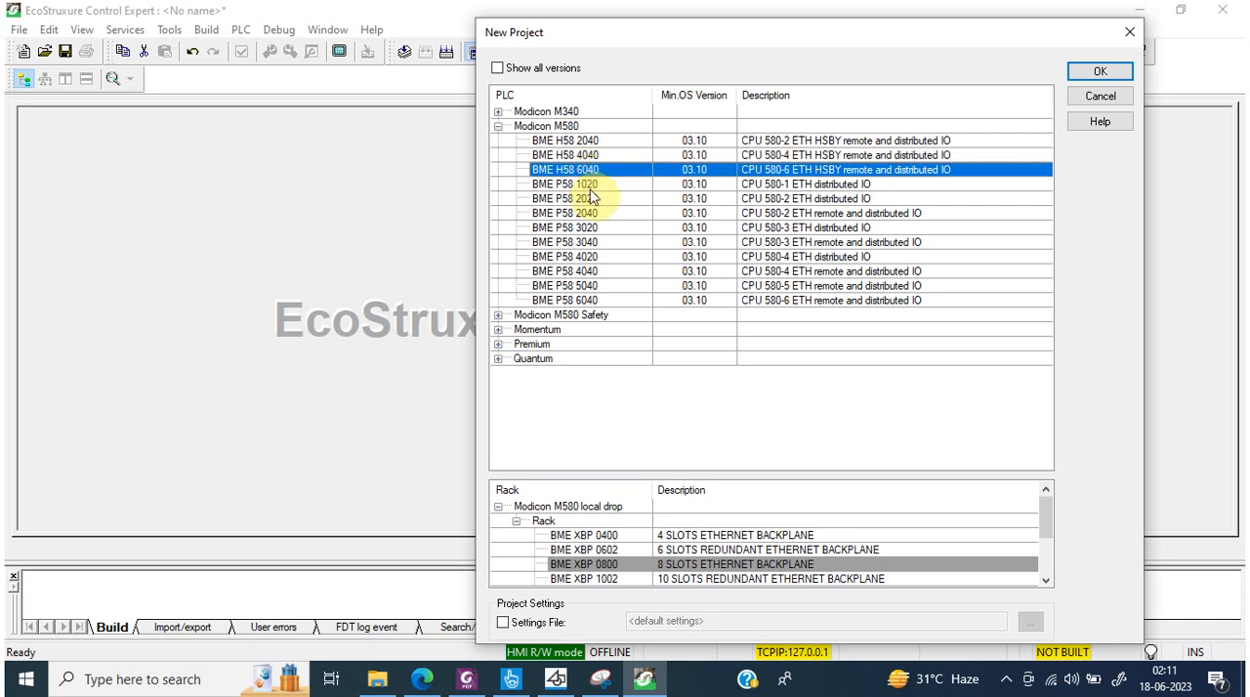
{"action": "left_click", "coordinate": [590, 186]}
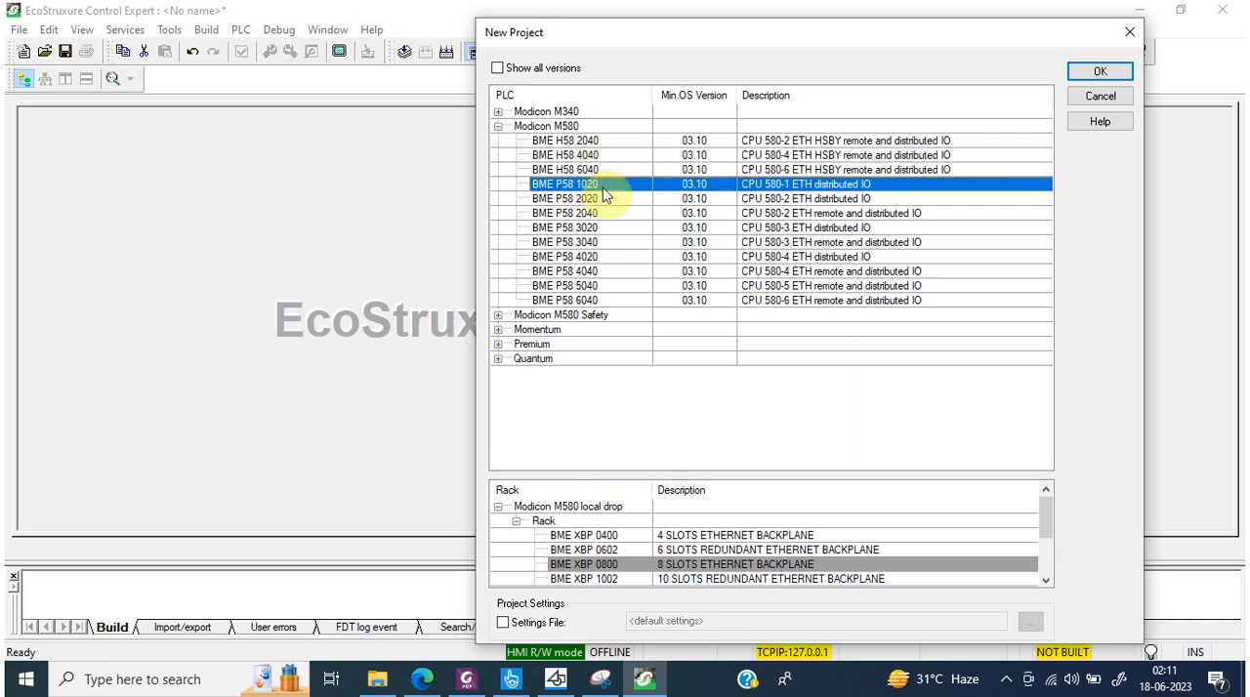
{"action": "left_click", "coordinate": [598, 200]}
{"action": "left_click", "coordinate": [598, 214]}
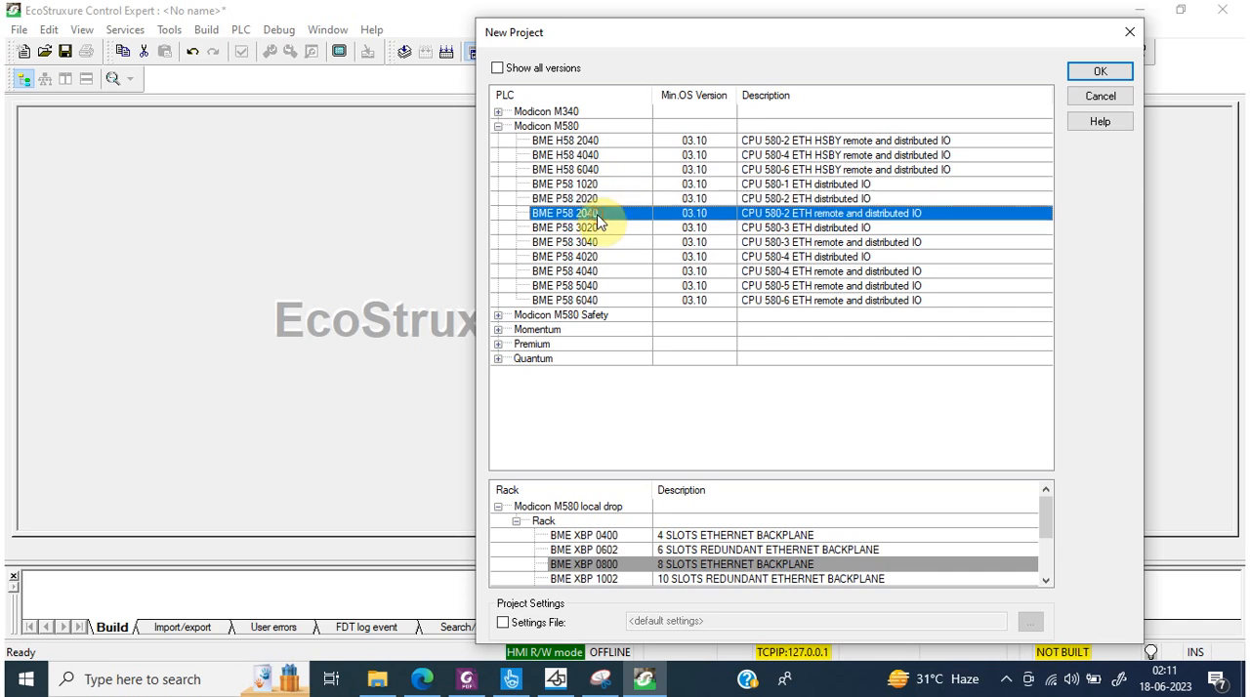
{"action": "left_click", "coordinate": [597, 228]}
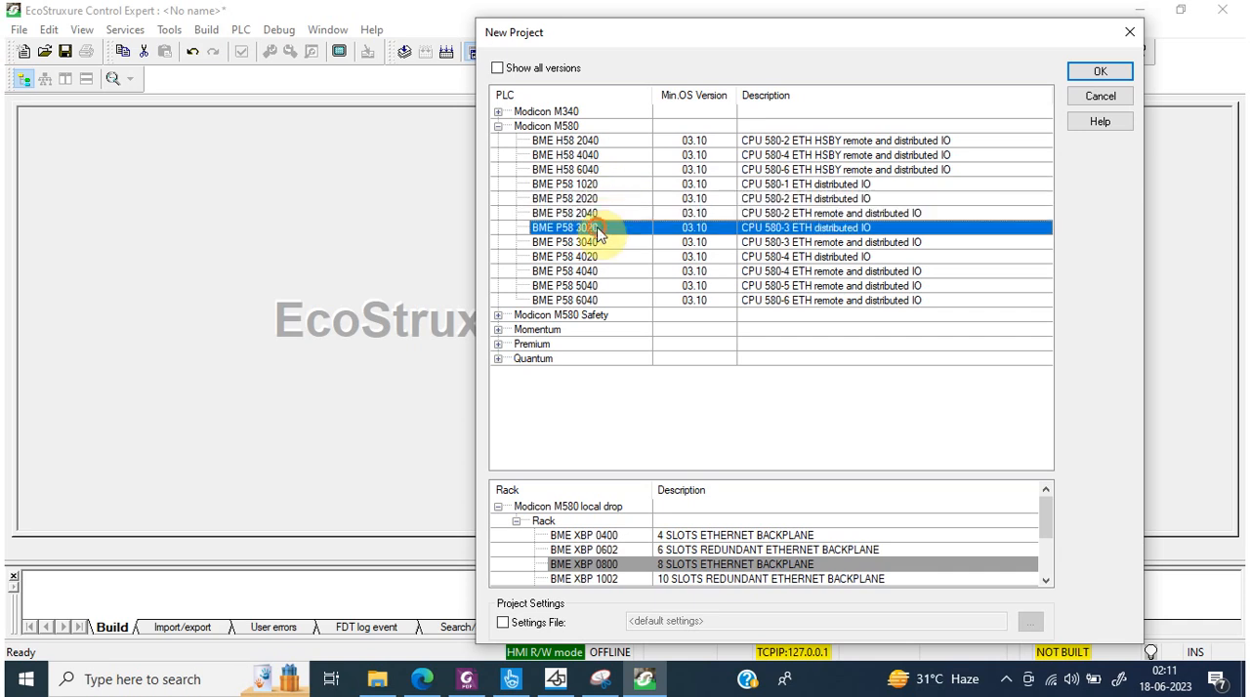
{"action": "left_click", "coordinate": [812, 186]}
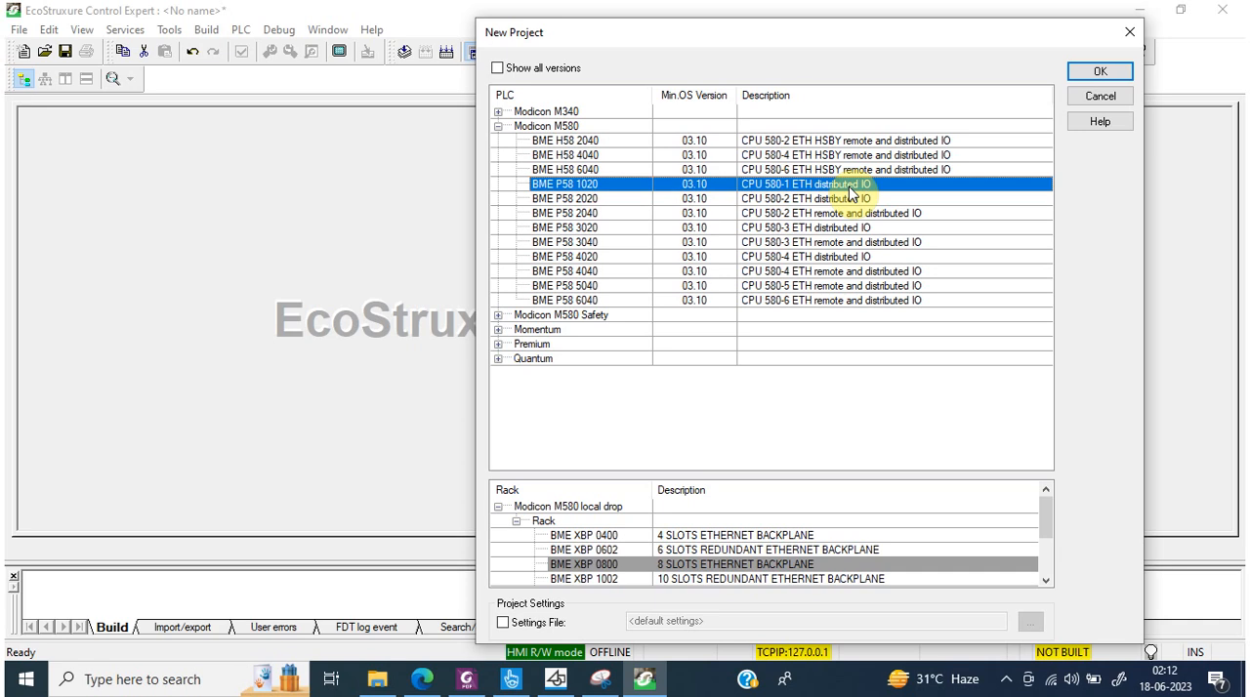
{"action": "left_click", "coordinate": [815, 215]}
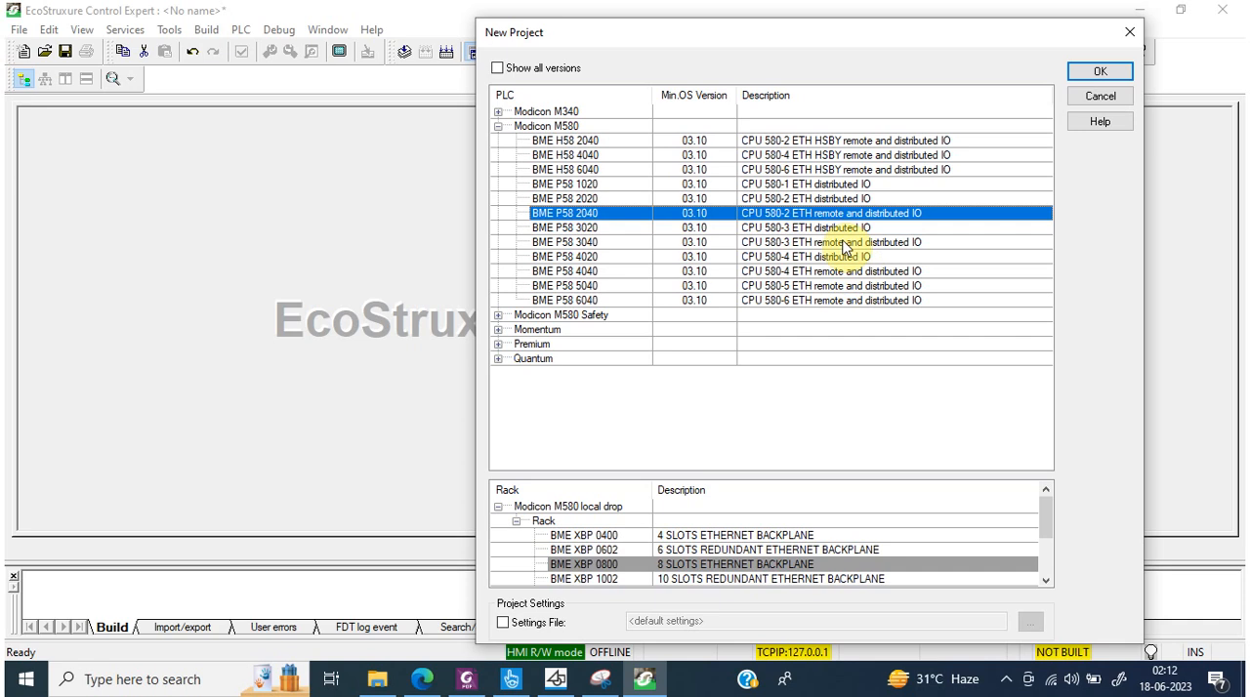
{"action": "left_click", "coordinate": [842, 142]}
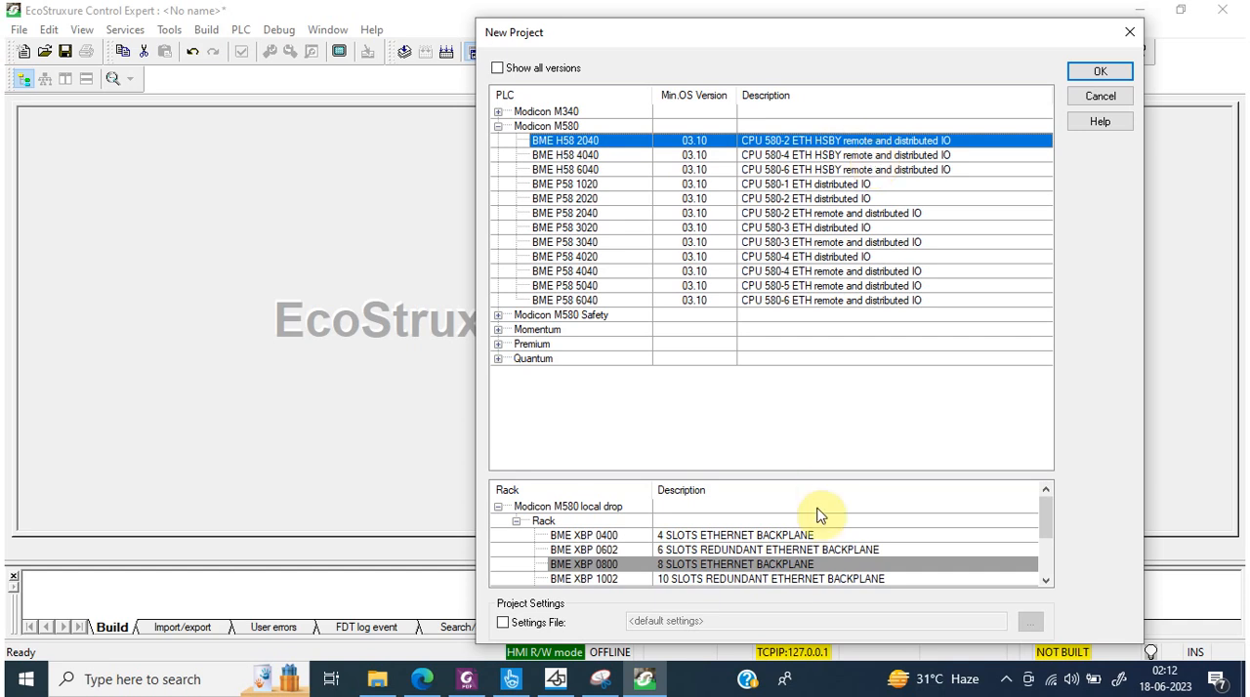
Step: Examine the Modicon M580 local drop racks, comparing the BME Ethernet backplanes with the BMX backplanes and their slot counts
{"action": "left_click", "coordinate": [584, 536]}
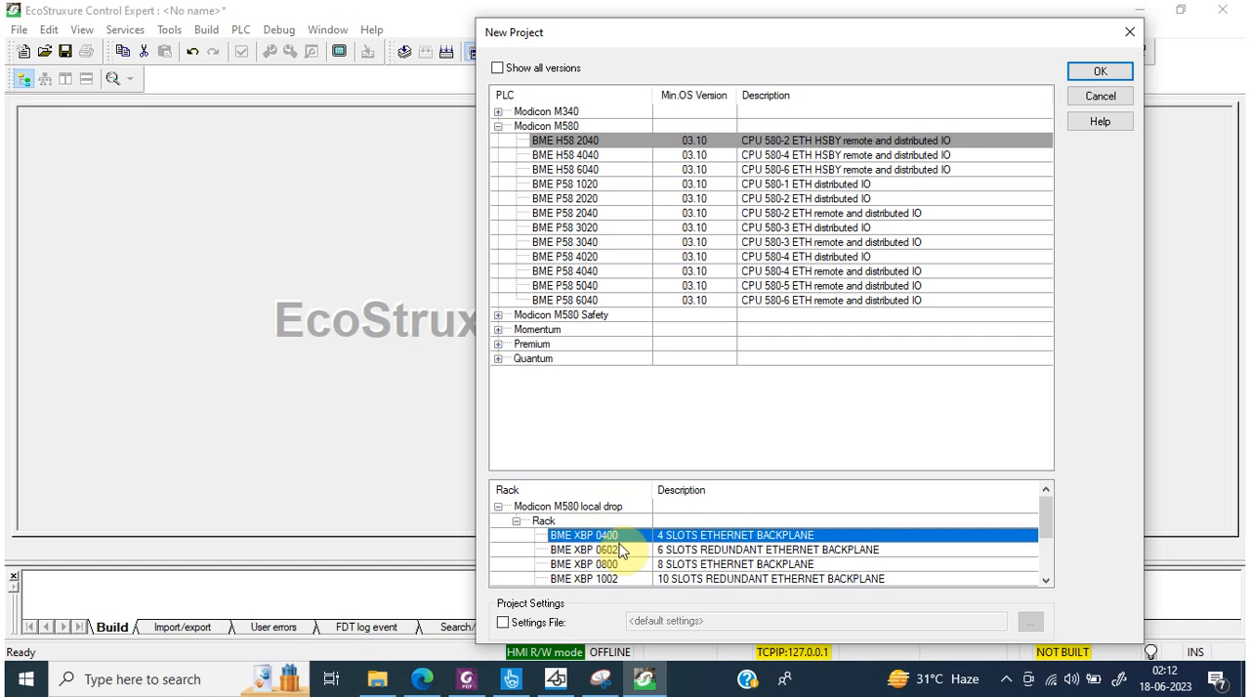
{"action": "left_click", "coordinate": [620, 550]}
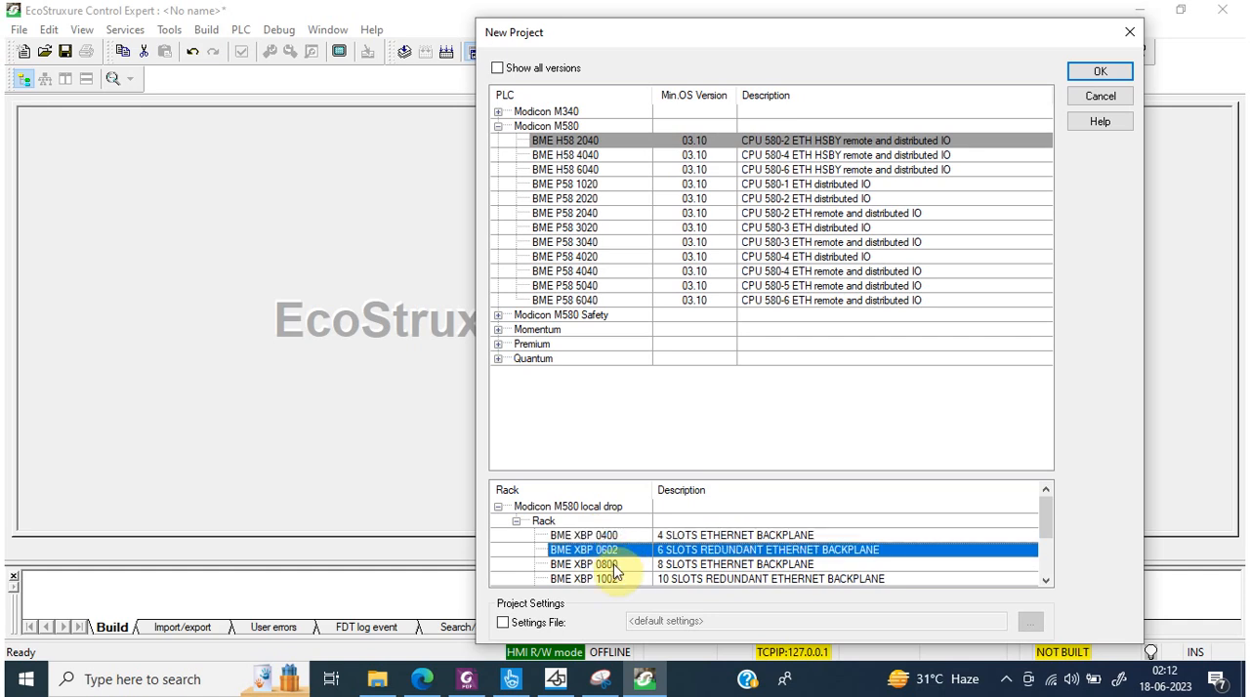
{"action": "left_click", "coordinate": [615, 565]}
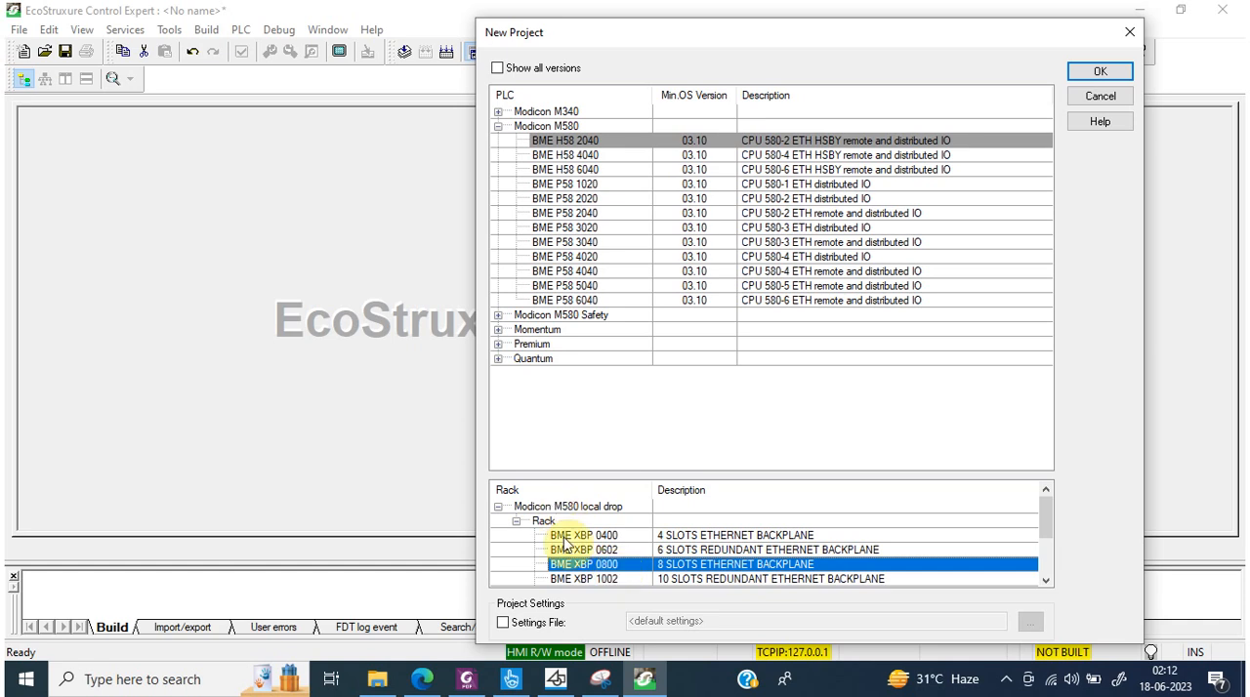
{"action": "left_click", "coordinate": [1045, 579]}
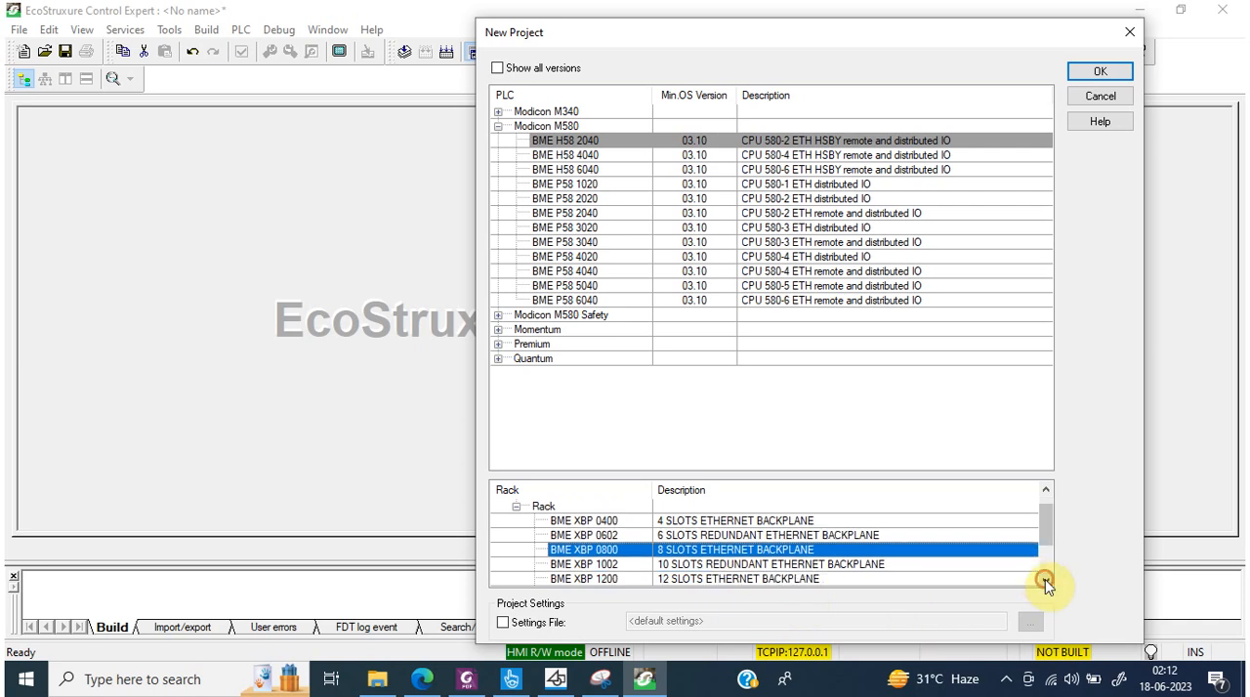
{"action": "left_click", "coordinate": [1045, 580]}
{"action": "left_click", "coordinate": [1045, 580]}
{"action": "left_click", "coordinate": [1045, 580]}
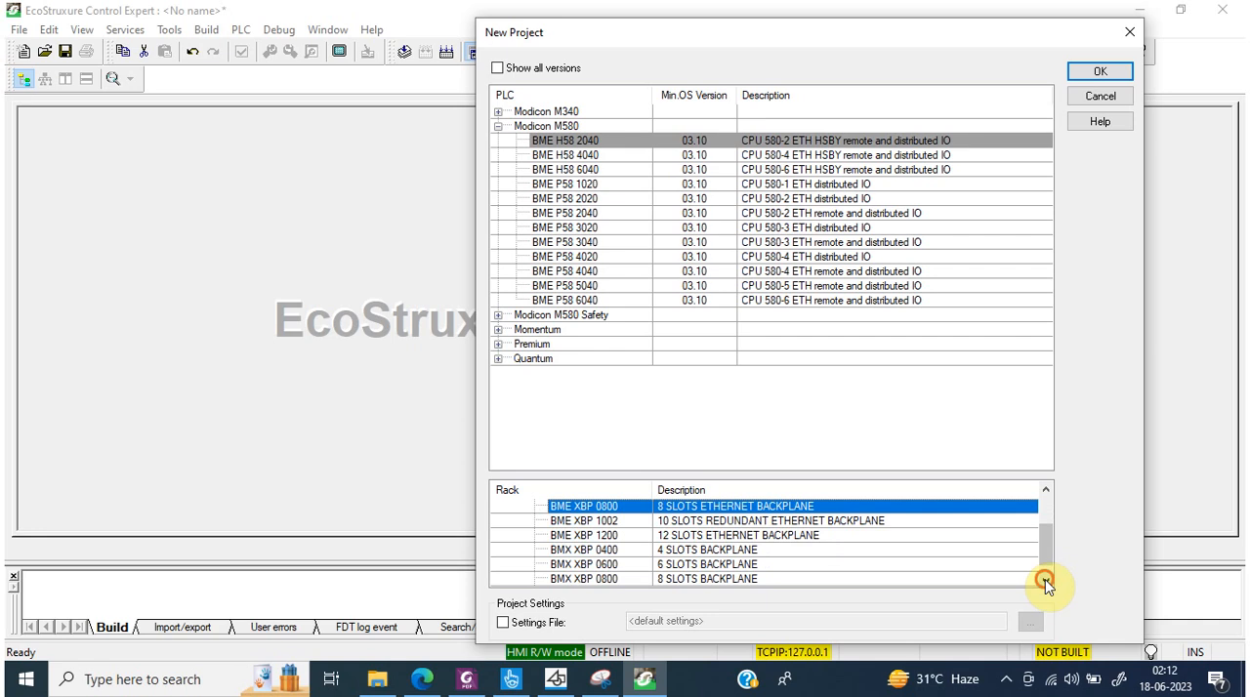
{"action": "left_click", "coordinate": [610, 536]}
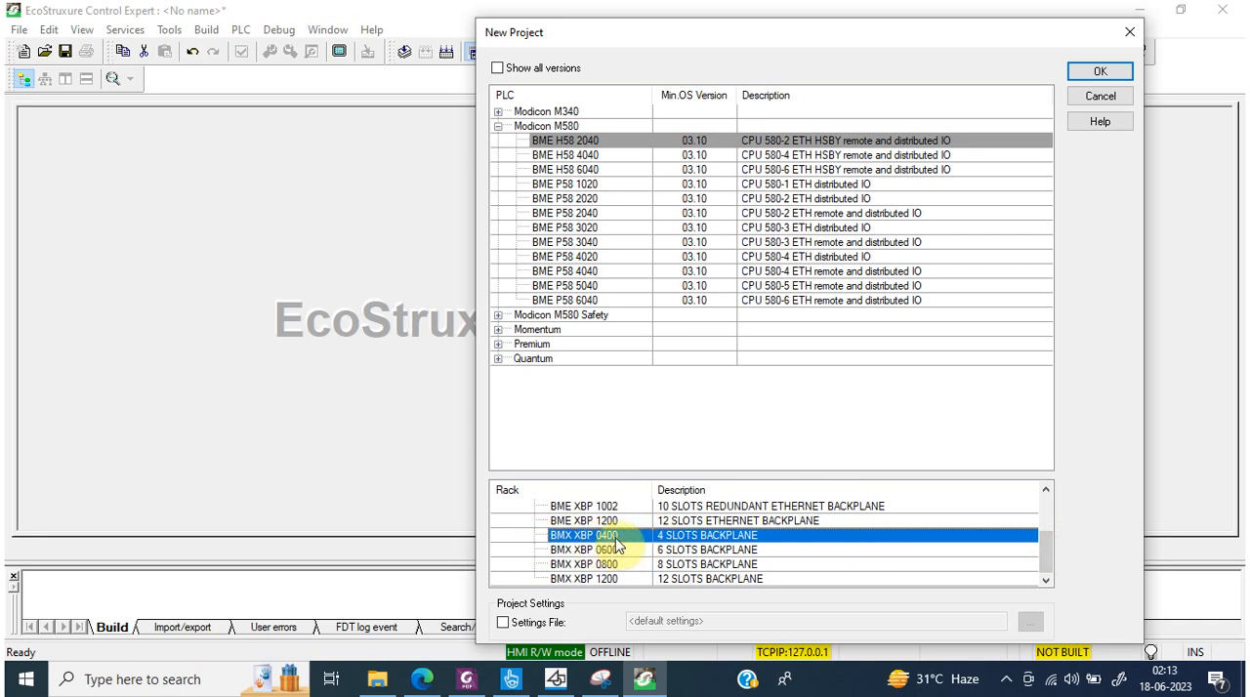
{"action": "left_click", "coordinate": [681, 552]}
{"action": "left_click", "coordinate": [623, 565]}
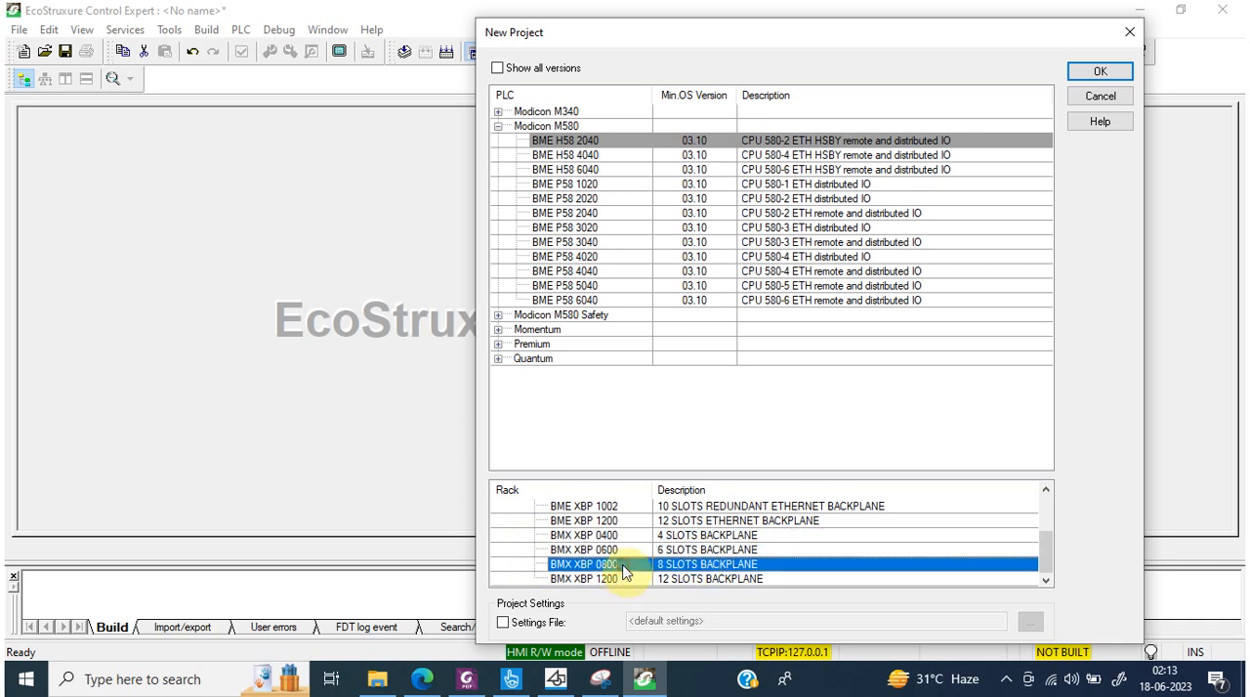
{"action": "left_click", "coordinate": [615, 578]}
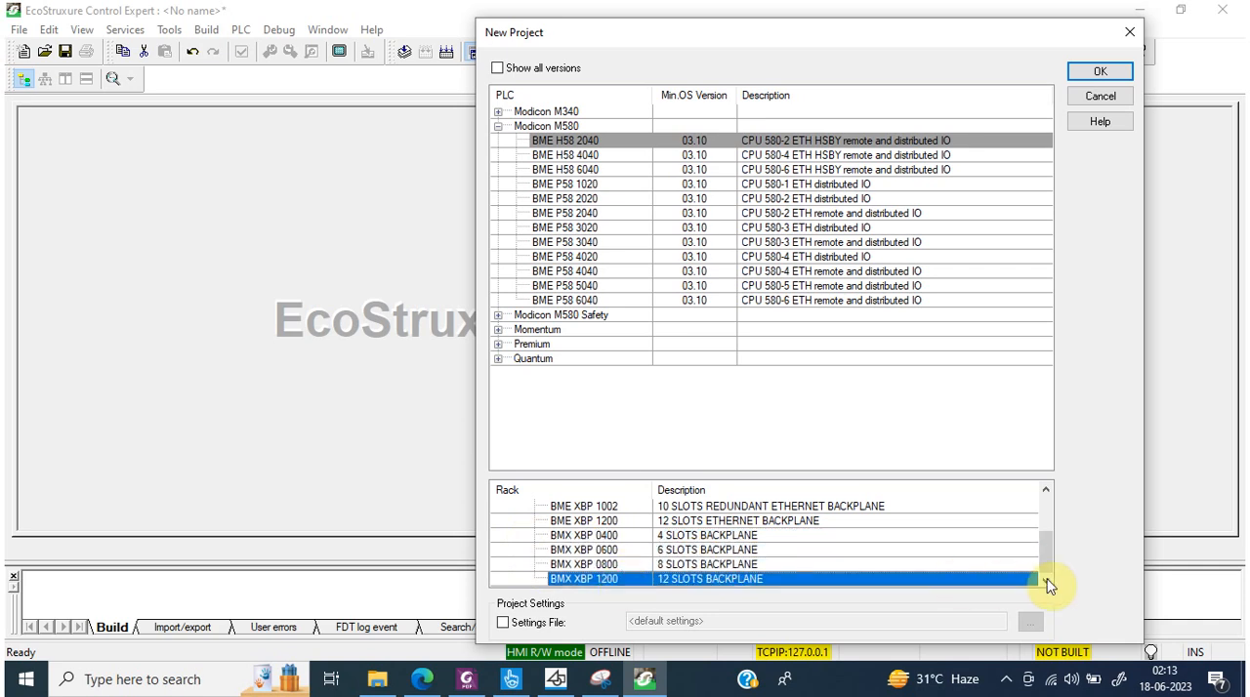
Step: Review the BME Ethernet backplanes again, comparing the redundant BME XBP 0602 and BME XBP 1002 with the standard racks
{"action": "left_click_drag", "start_coordinate": [1044, 562], "coordinate": [1046, 510]}
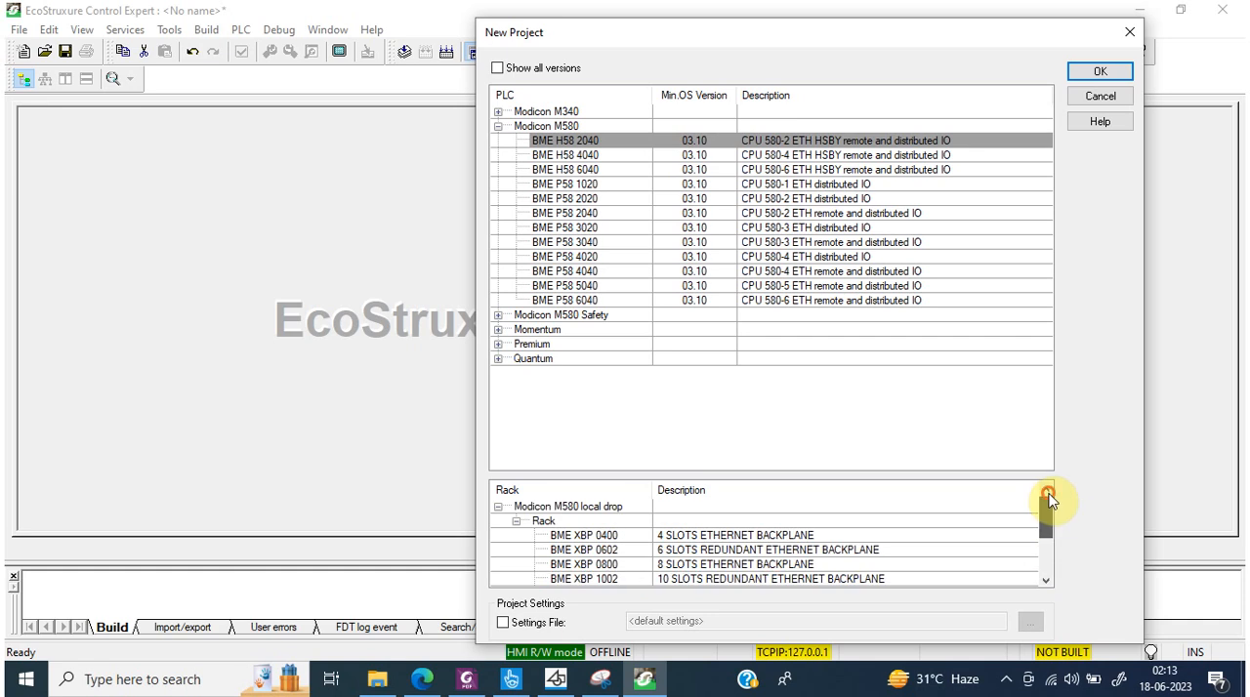
{"action": "left_click", "coordinate": [623, 539]}
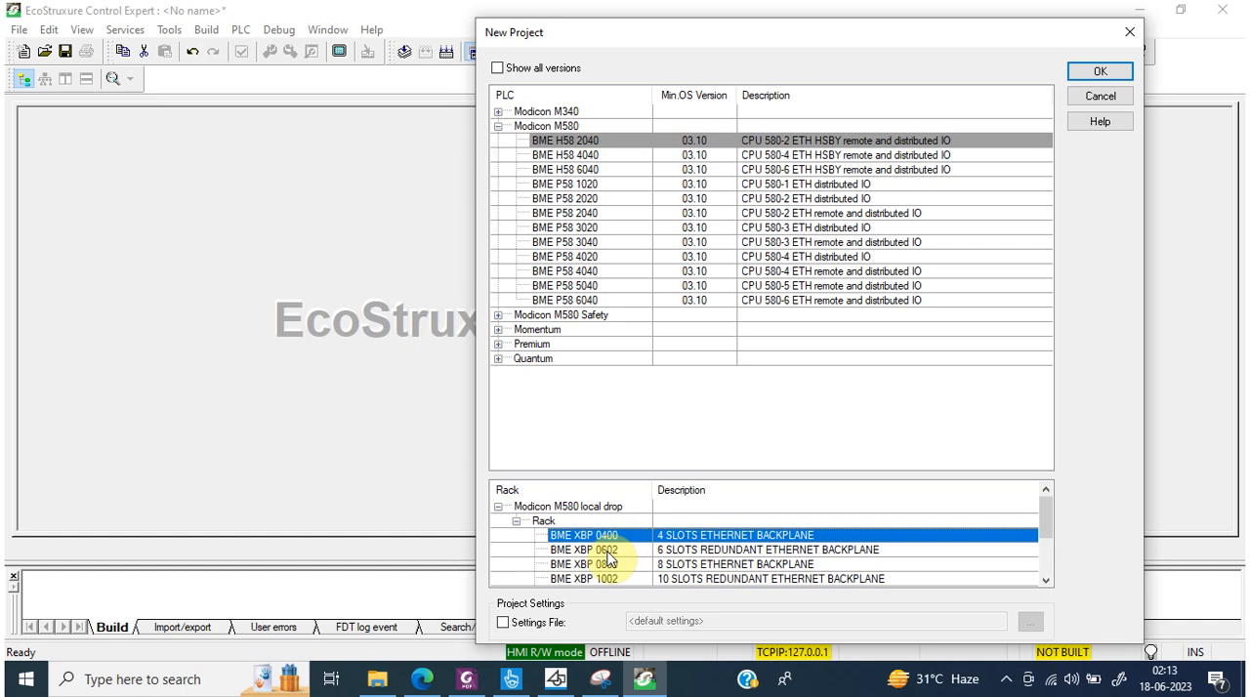
{"action": "left_click", "coordinate": [607, 552]}
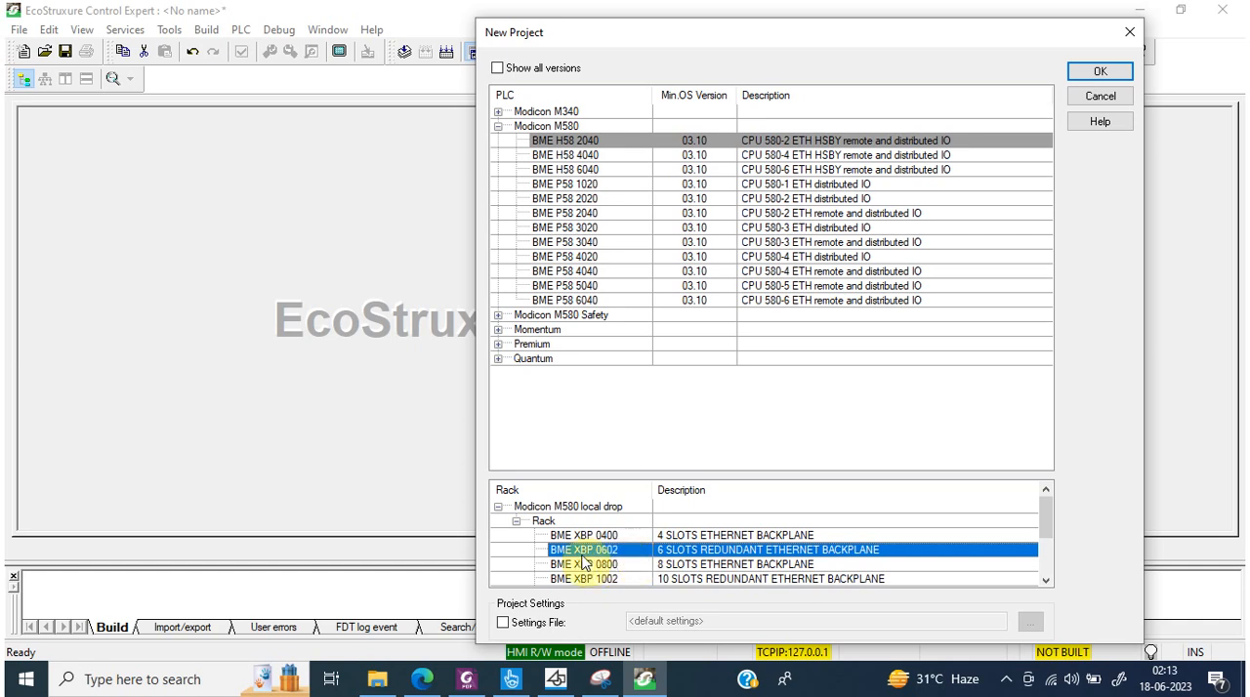
{"action": "left_click", "coordinate": [627, 566]}
{"action": "left_click", "coordinate": [625, 578]}
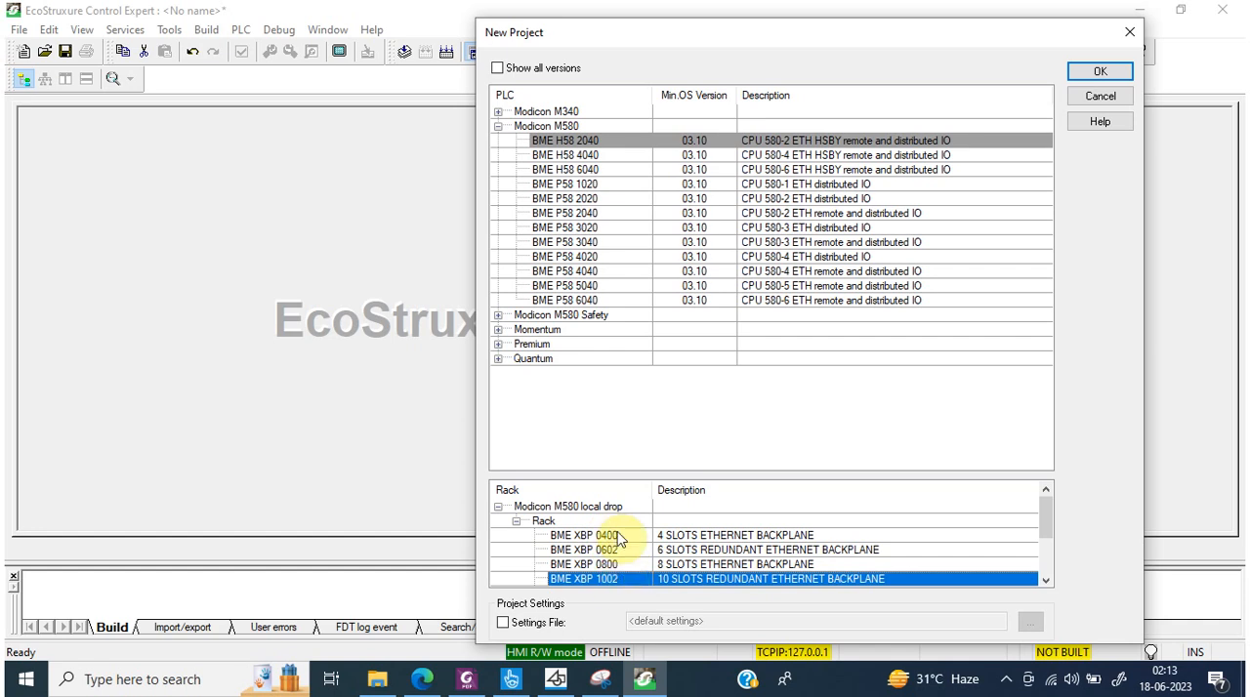
{"action": "mouse_move", "coordinate": [1044, 526]}
{"action": "left_mouse_down"}
{"action": "mouse_move", "coordinate": [1044, 559]}
{"action": "mouse_move", "coordinate": [1055, 519]}
{"action": "left_mouse_up"}
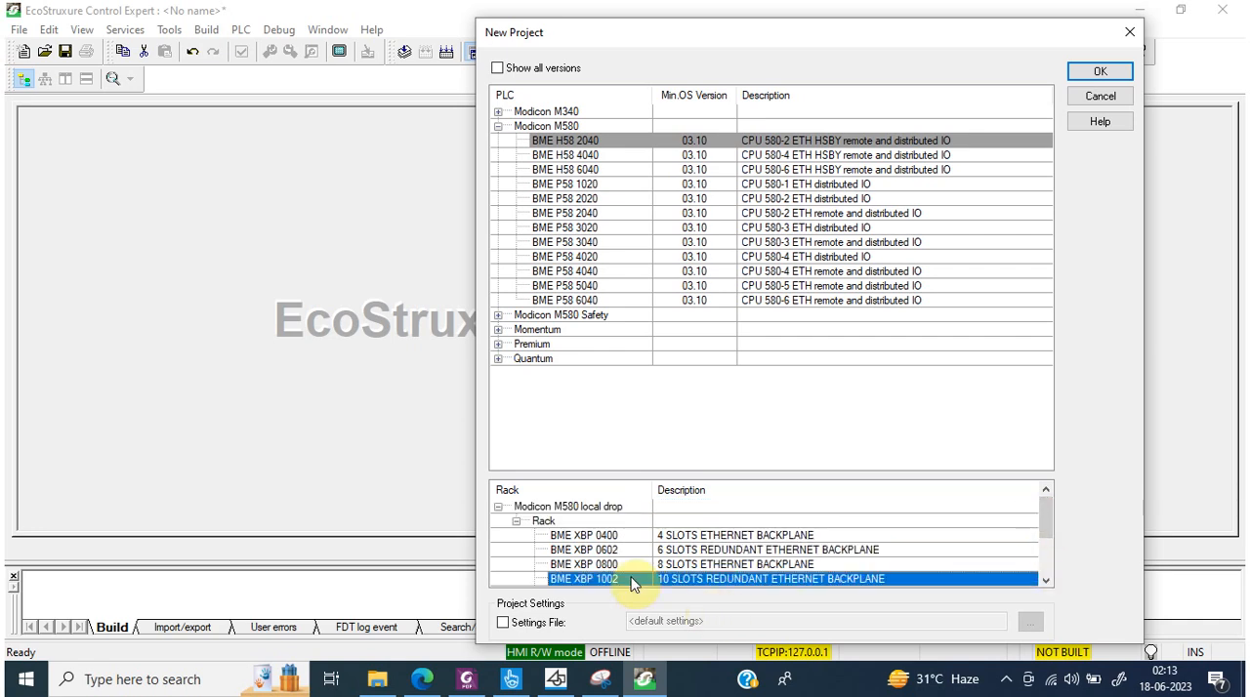
{"action": "key", "text": "Down"}
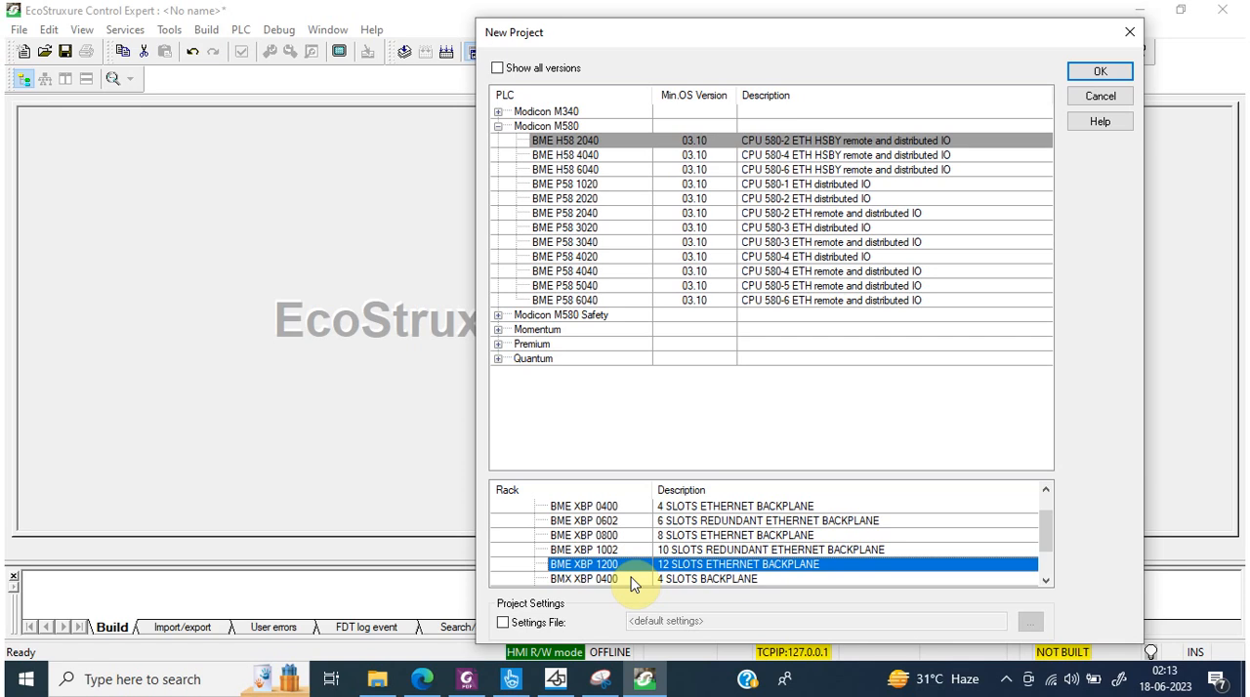
{"action": "key", "text": "Up"}
{"action": "key", "text": "Up"}
{"action": "key", "text": "Up"}
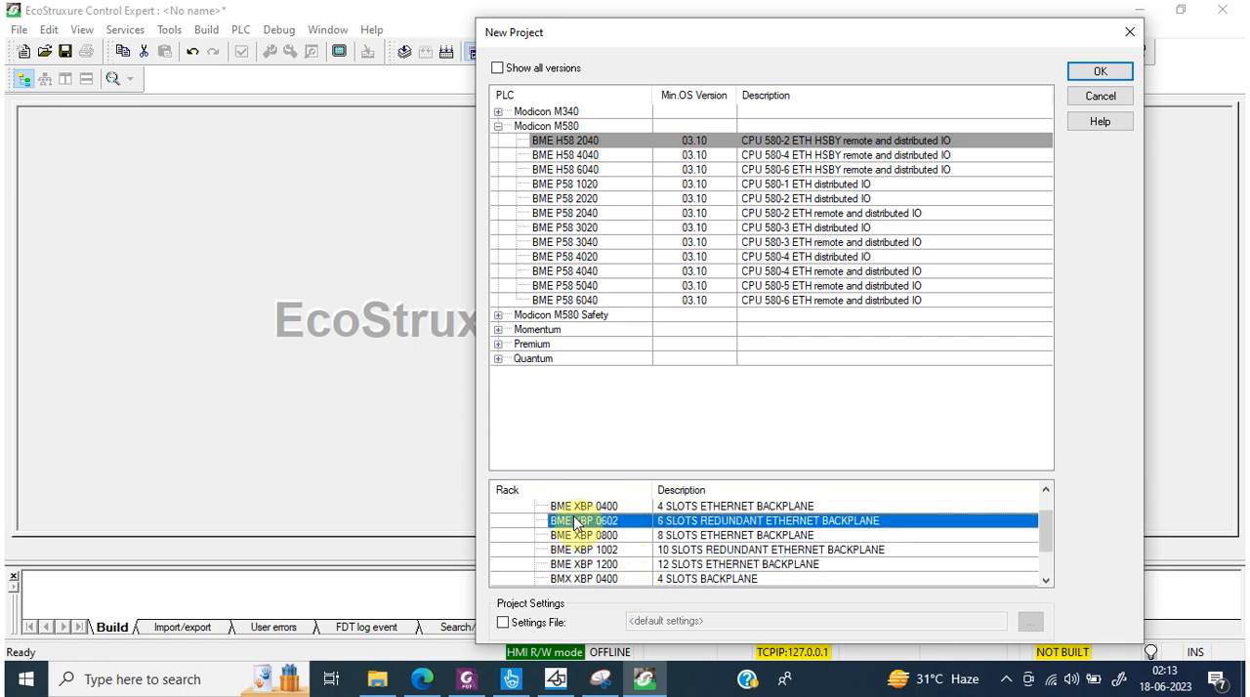
Step: Create the project with the BME P58 1020 CPU and the BME XBP 0800 rack, without setting a password
{"action": "left_click", "coordinate": [597, 185]}
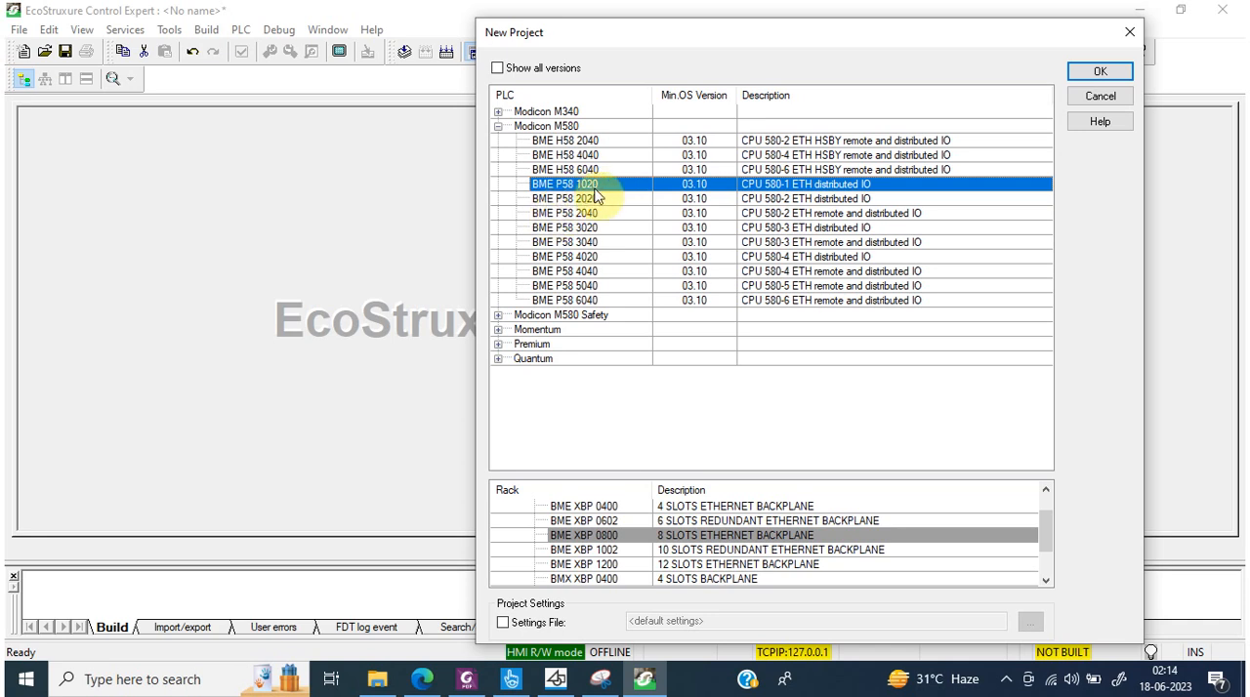
{"action": "left_click", "coordinate": [1088, 75]}
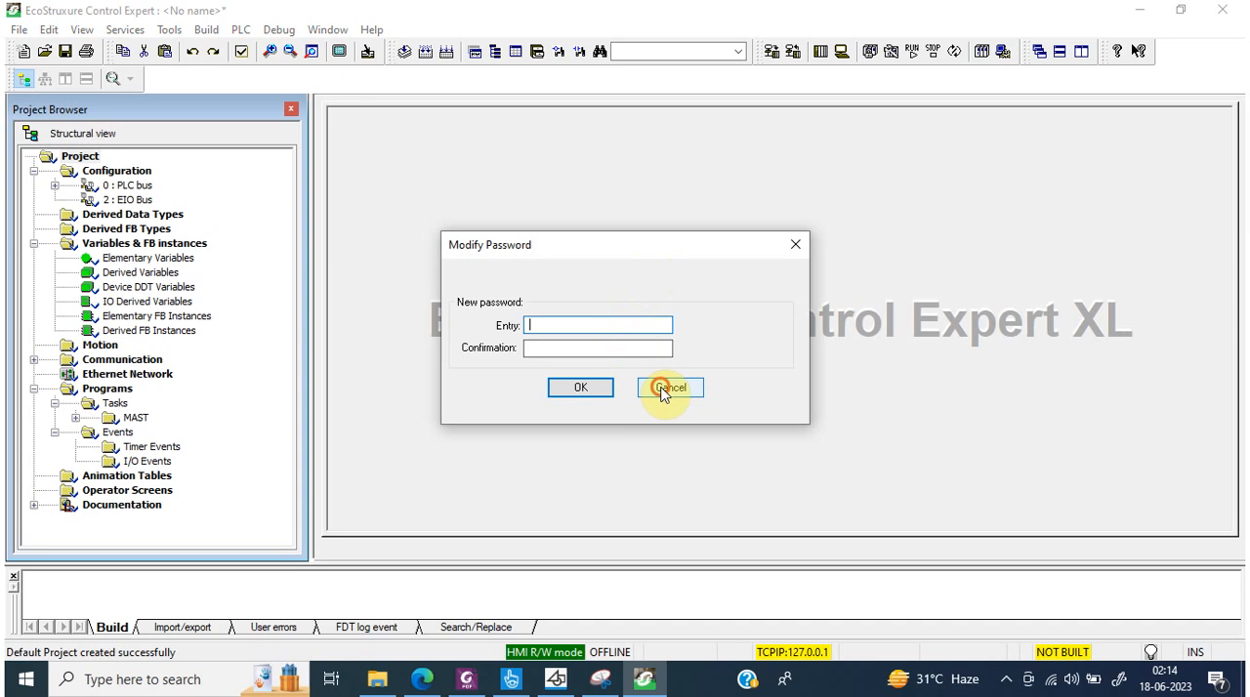
{"action": "left_click", "coordinate": [664, 390]}
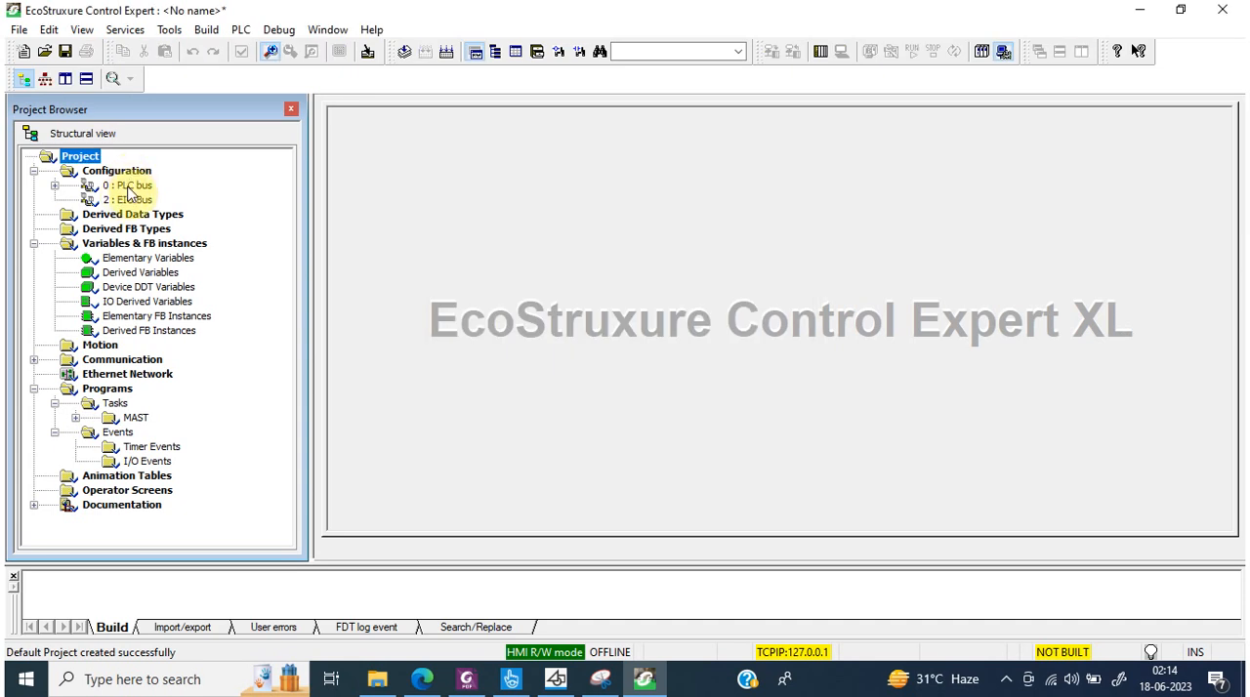
Step: Open the PLC bus configuration, replace the rack with the 10-slot redundant BME XBP 1002, and maximize the bus view
{"action": "double_click", "coordinate": [125, 186]}
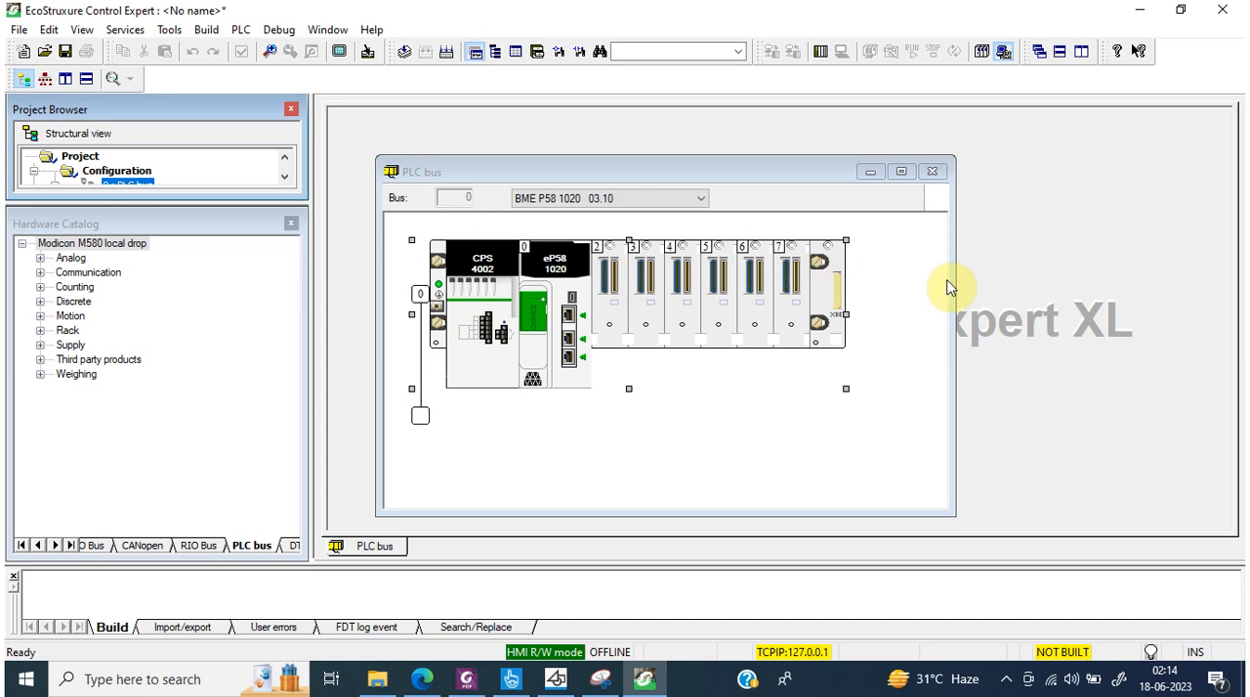
{"action": "double_click", "coordinate": [420, 298]}
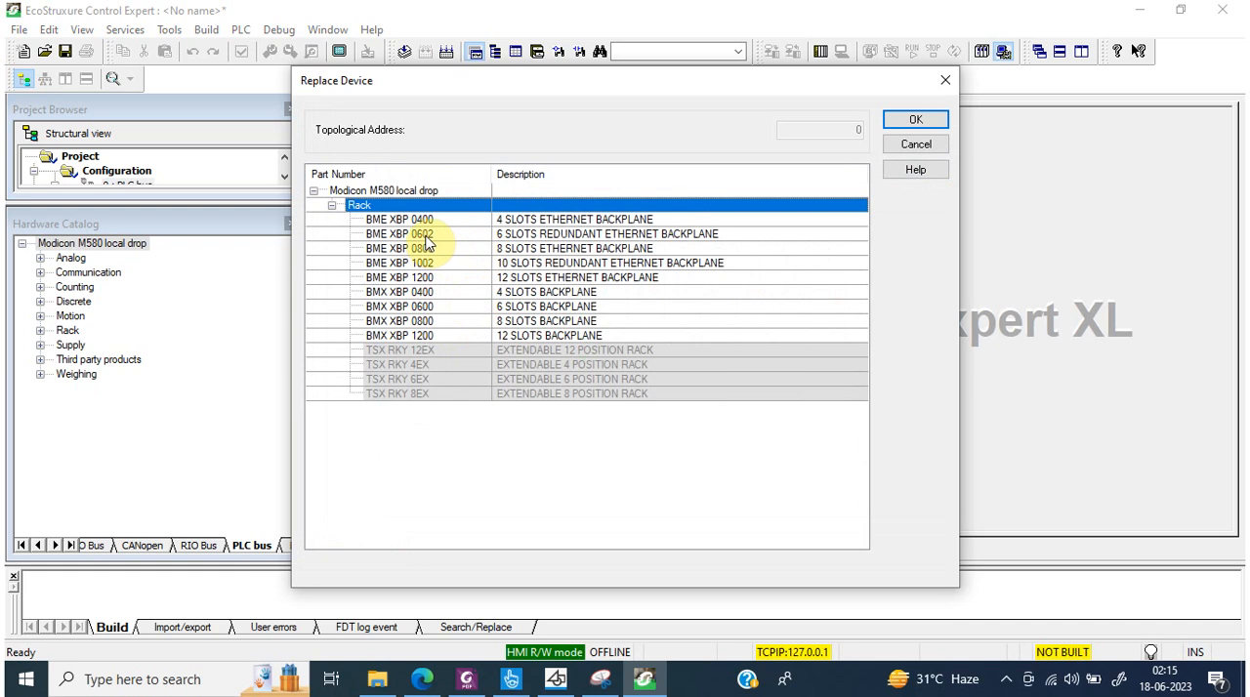
{"action": "left_click", "coordinate": [426, 235]}
{"action": "left_click", "coordinate": [426, 264]}
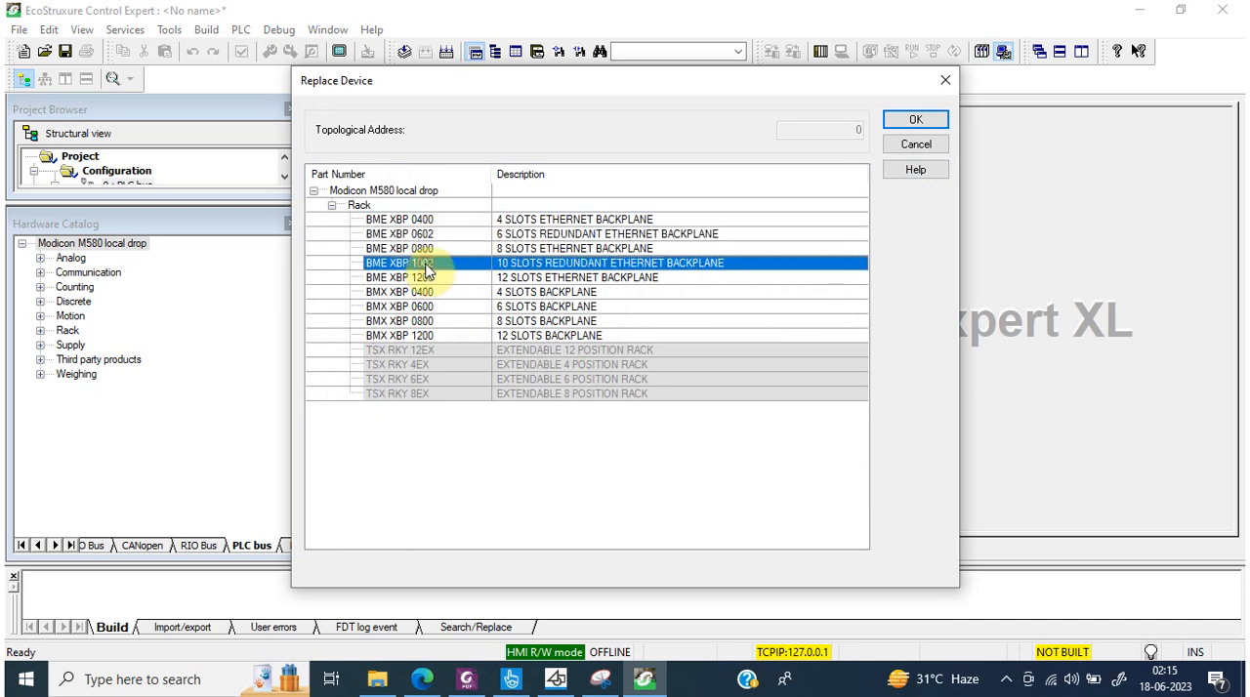
{"action": "left_click", "coordinate": [918, 121]}
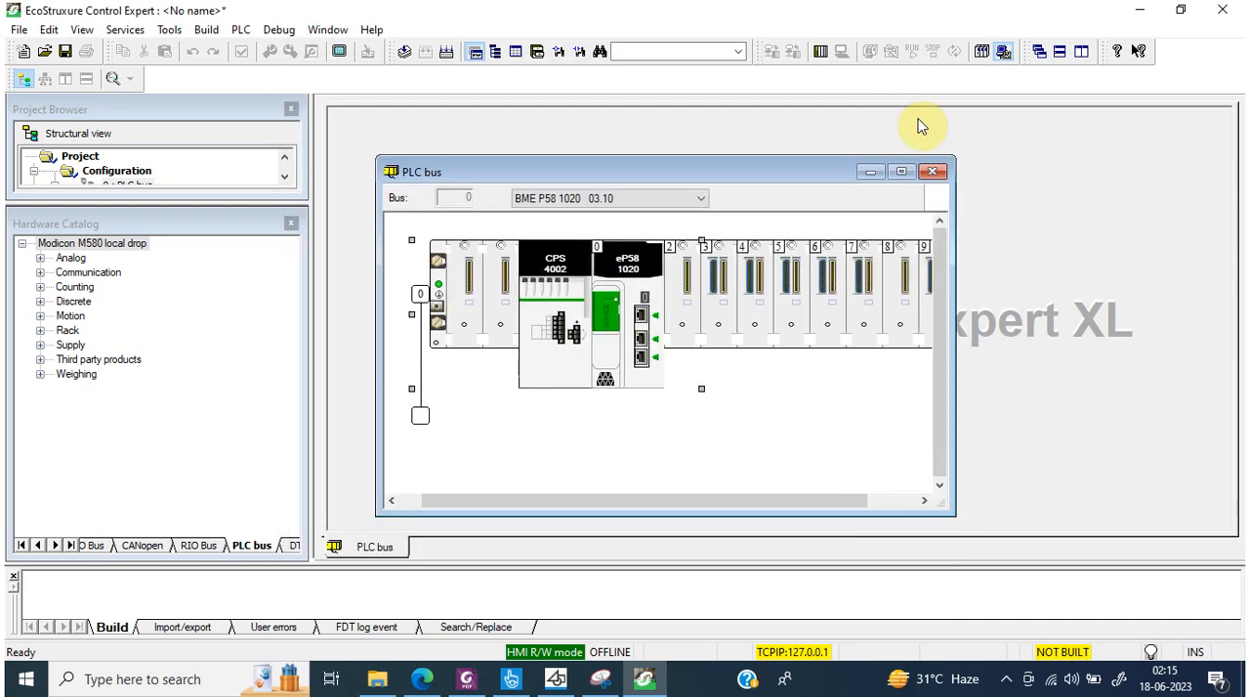
{"action": "left_click", "coordinate": [901, 173]}
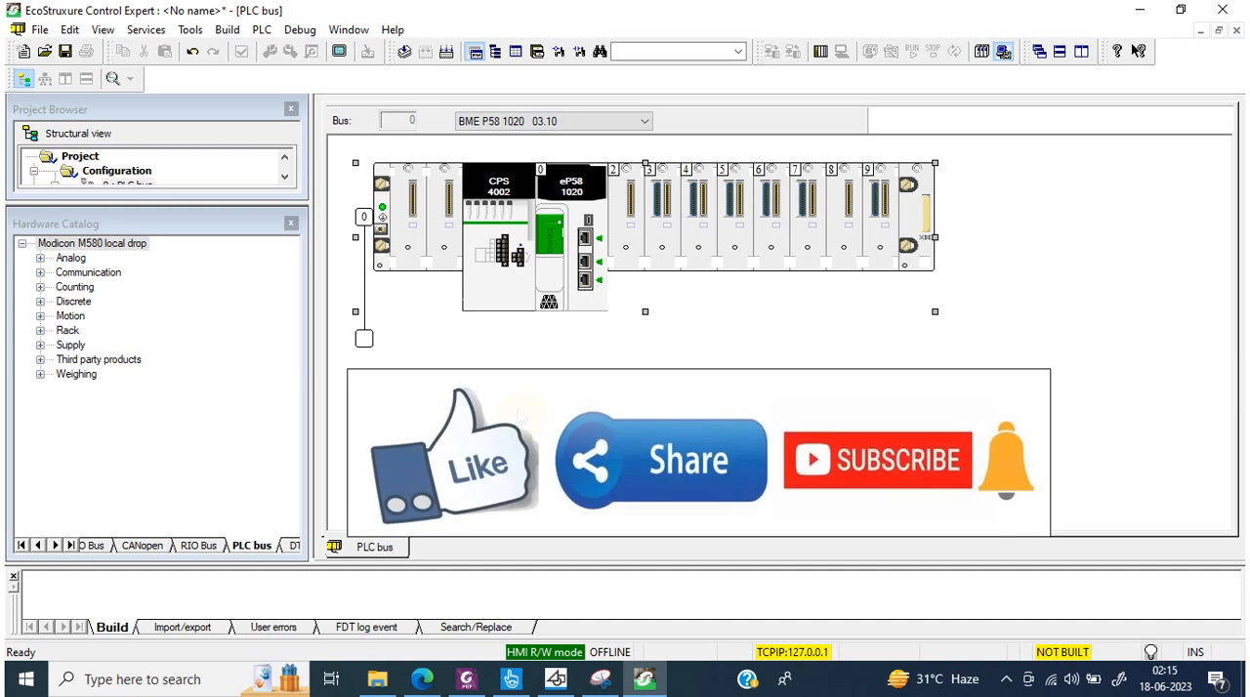
Step: Add a BMX CPS 4022 redundant 24-48VDC power supply to the empty supply position beside the BMX CPS 4002
{"action": "left_click", "coordinate": [509, 182]}
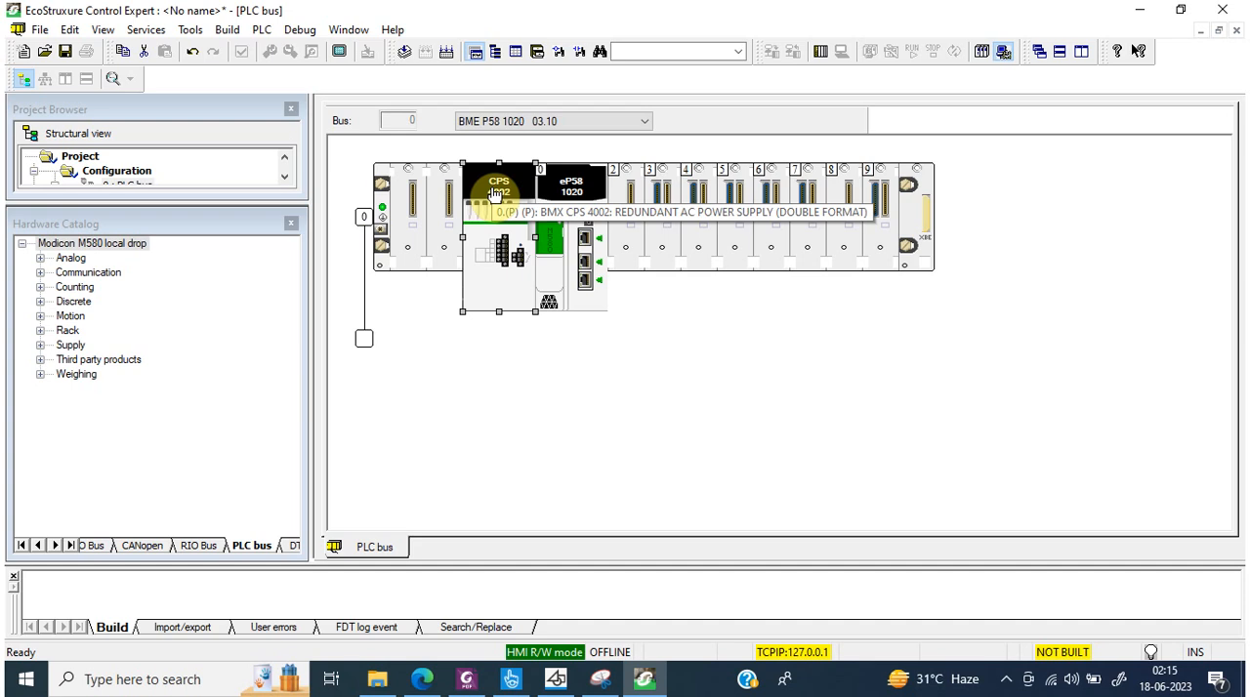
{"action": "double_click", "coordinate": [409, 191]}
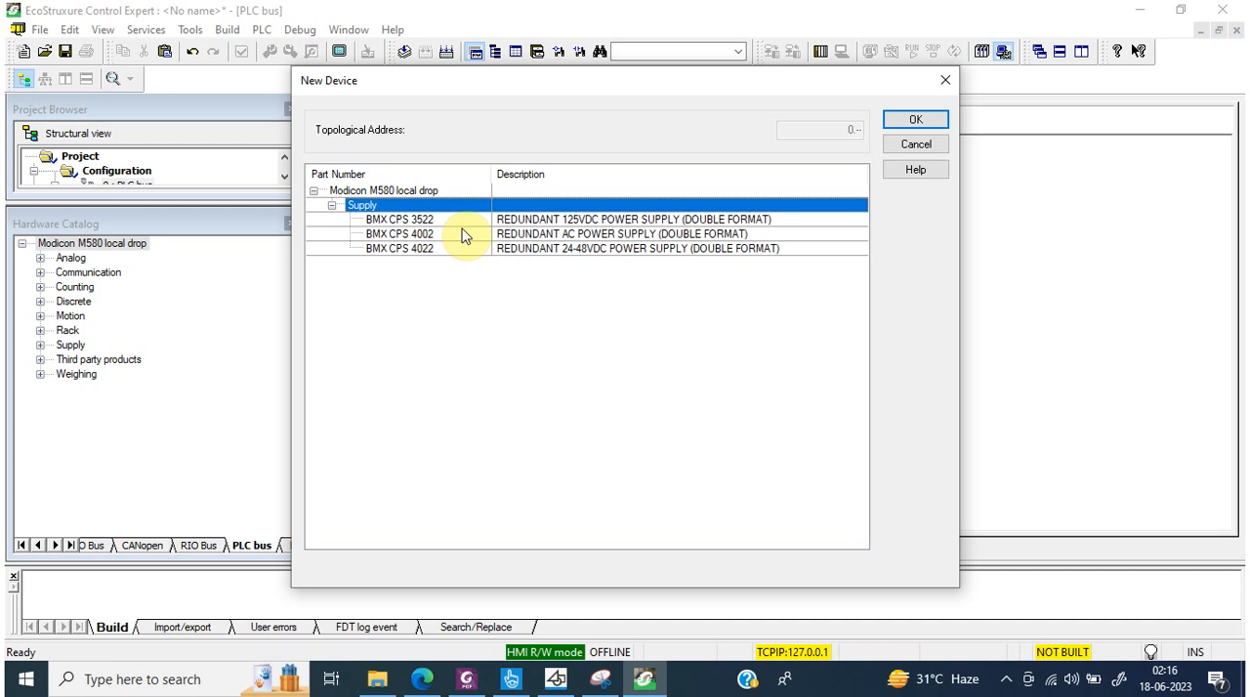
{"action": "left_click", "coordinate": [411, 250]}
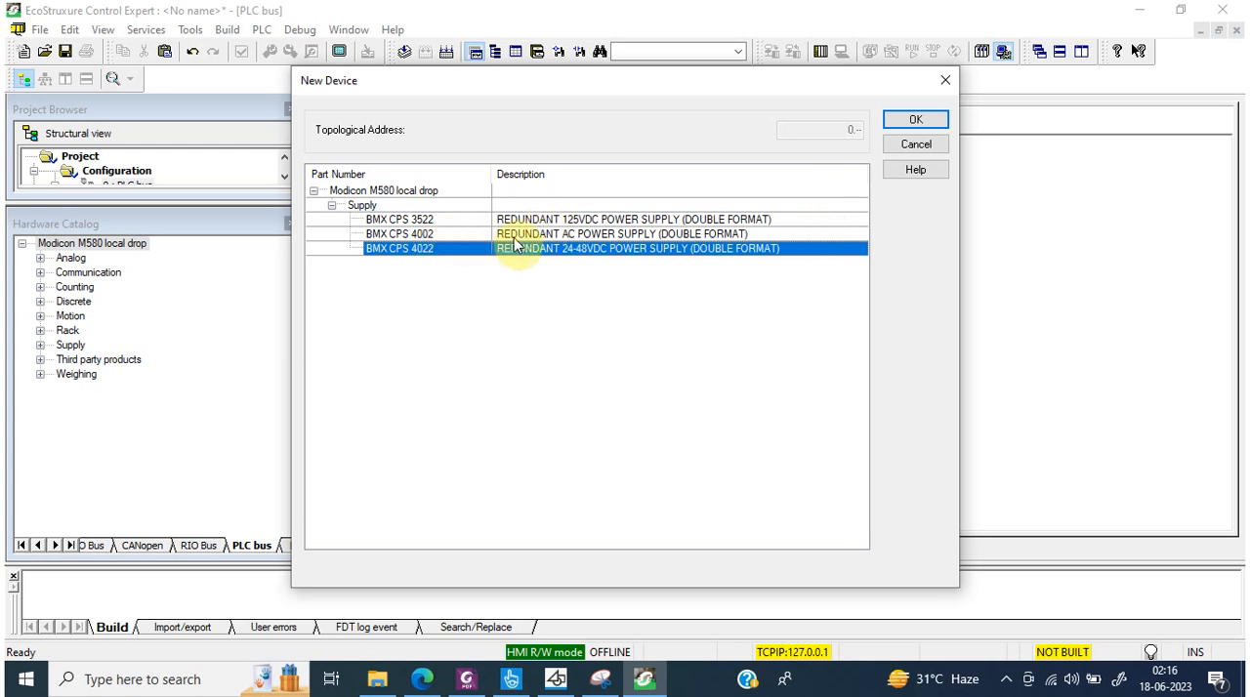
{"action": "left_click_drag", "start_coordinate": [551, 88], "coordinate": [937, 140]}
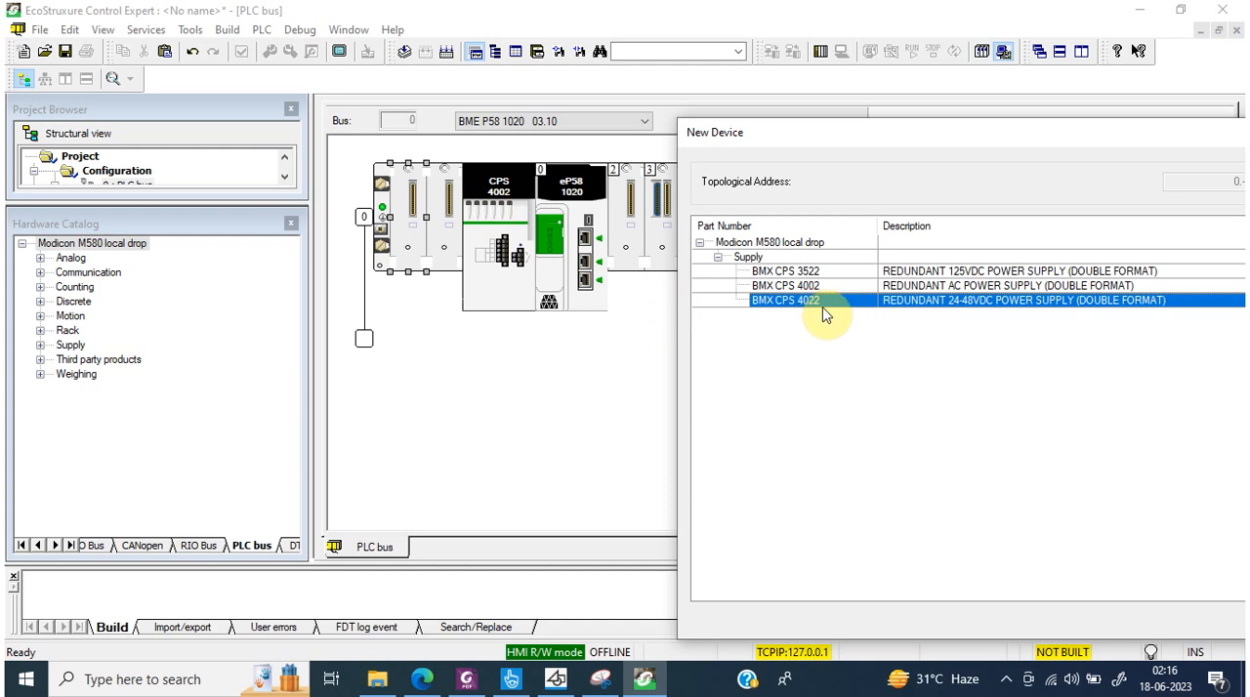
{"action": "left_click_drag", "start_coordinate": [989, 142], "coordinate": [807, 137]}
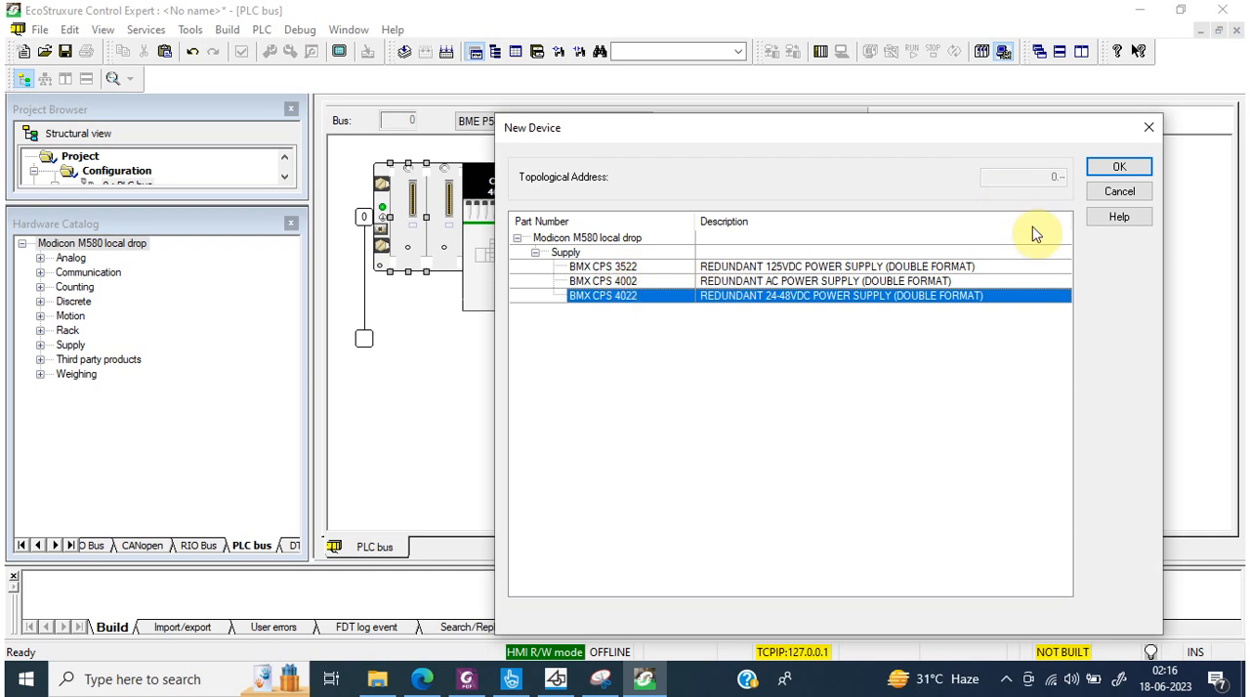
{"action": "left_click", "coordinate": [1119, 167]}
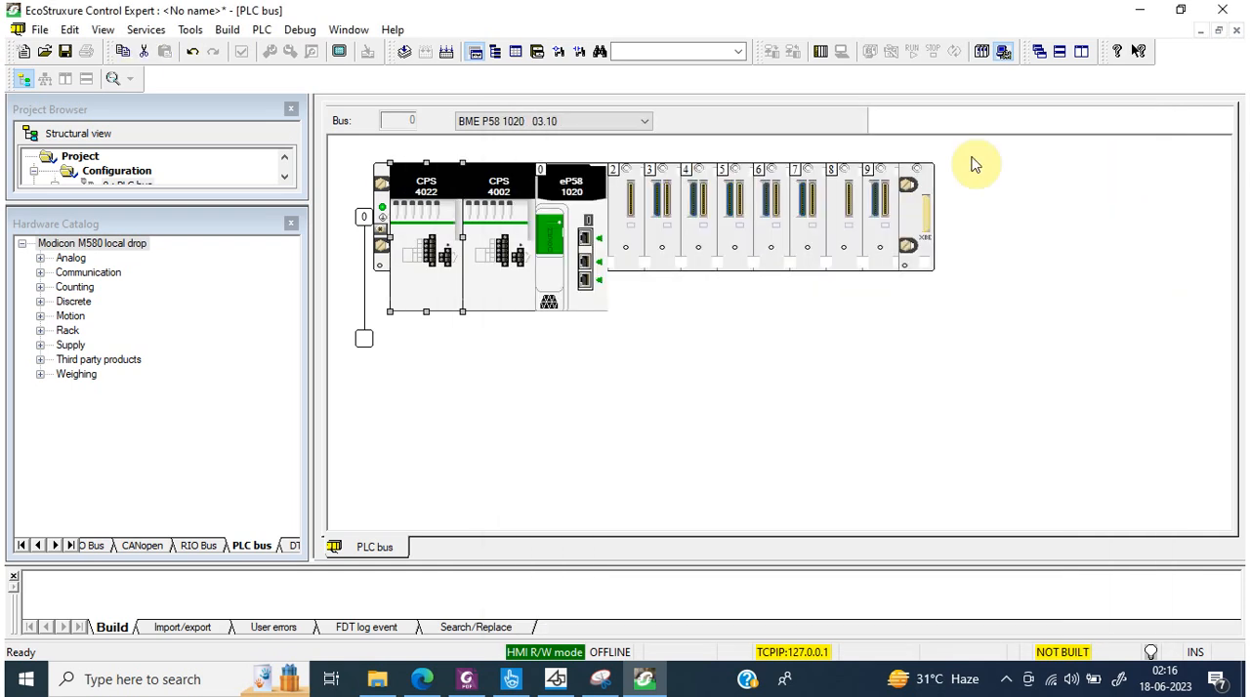
Step: Delete the BMX CPS 4002 next to the CPU and paste a copy of the BMX CPS 4022 in its place
{"action": "right_click", "coordinate": [504, 211]}
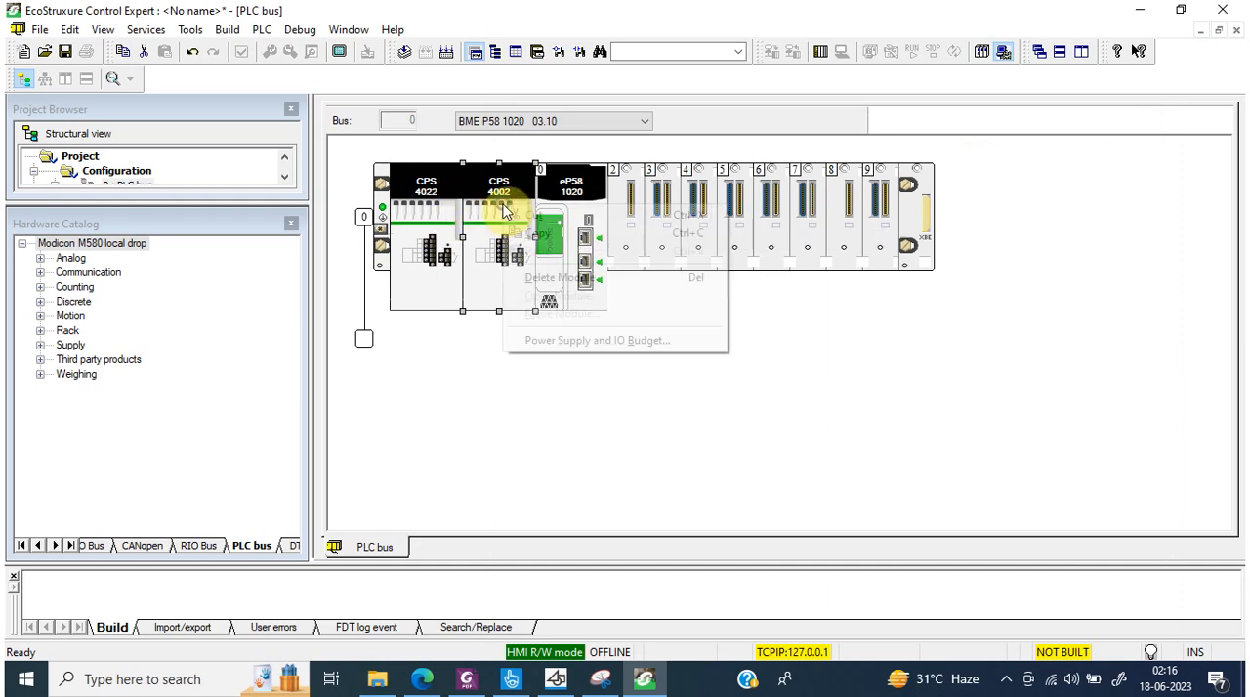
{"action": "left_click", "coordinate": [554, 293]}
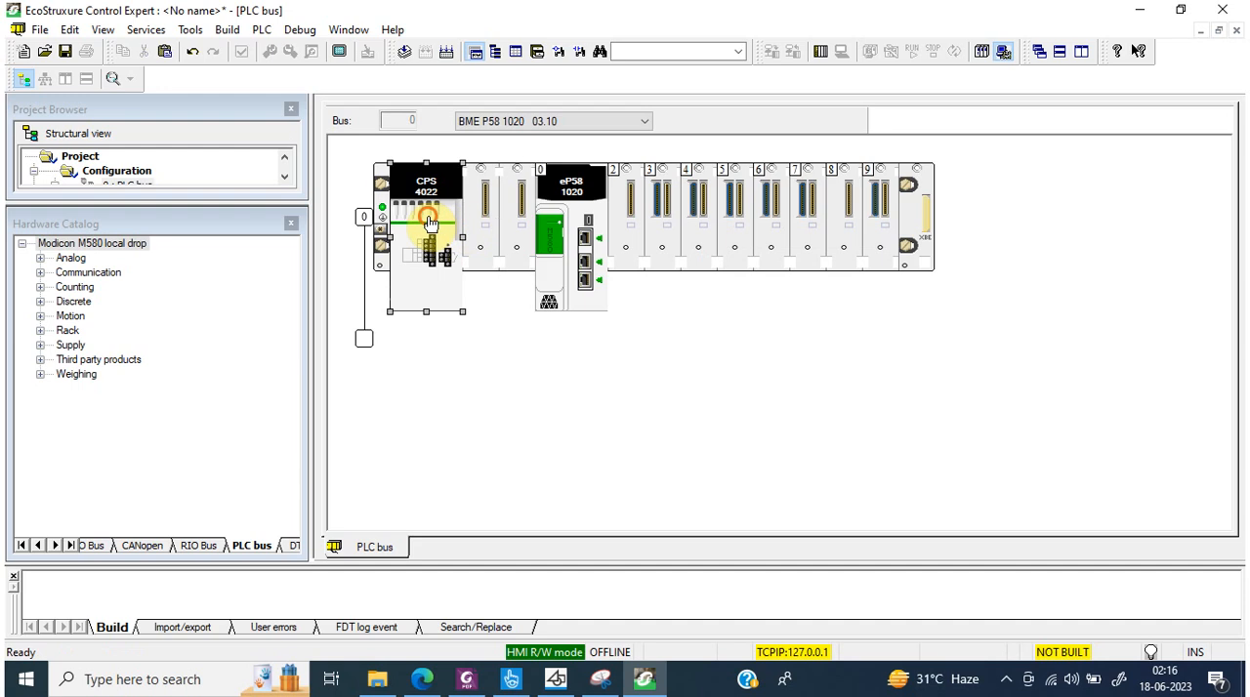
{"action": "left_click", "coordinate": [479, 214]}
{"action": "key", "text": "ctrl+v"}
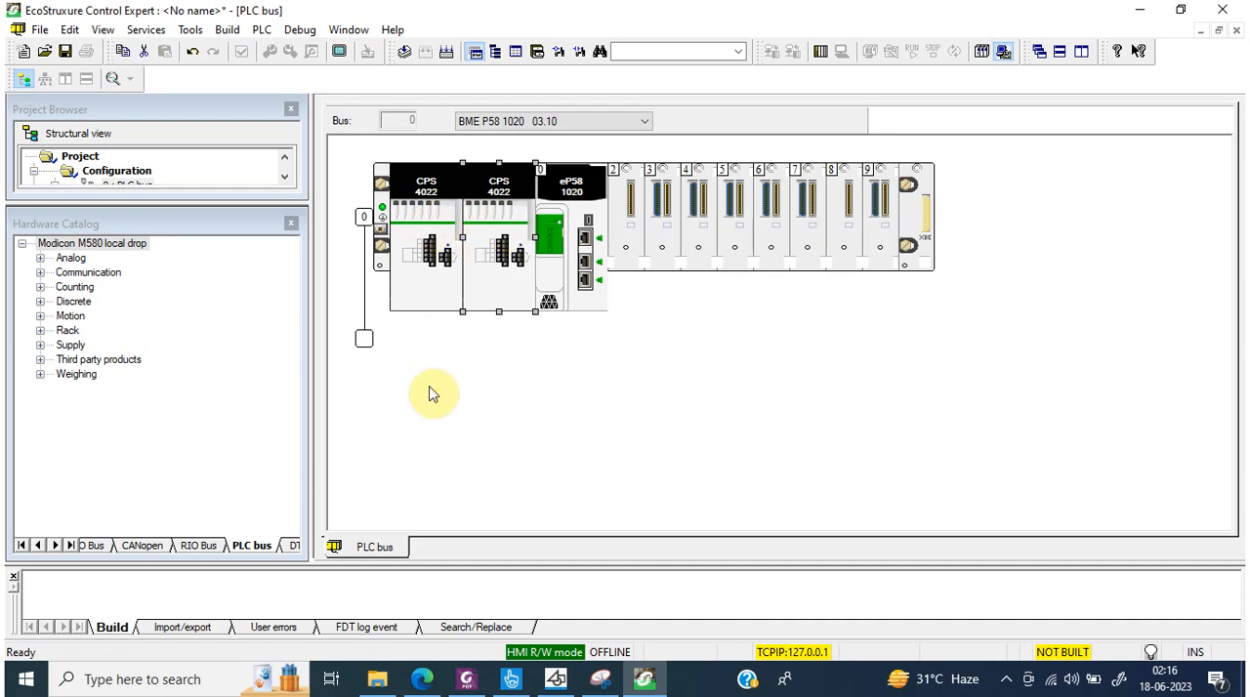
Step: Check the power supply and I/O budget of the BMX CPS 4022 next to the CPU
{"action": "right_click", "coordinate": [422, 275]}
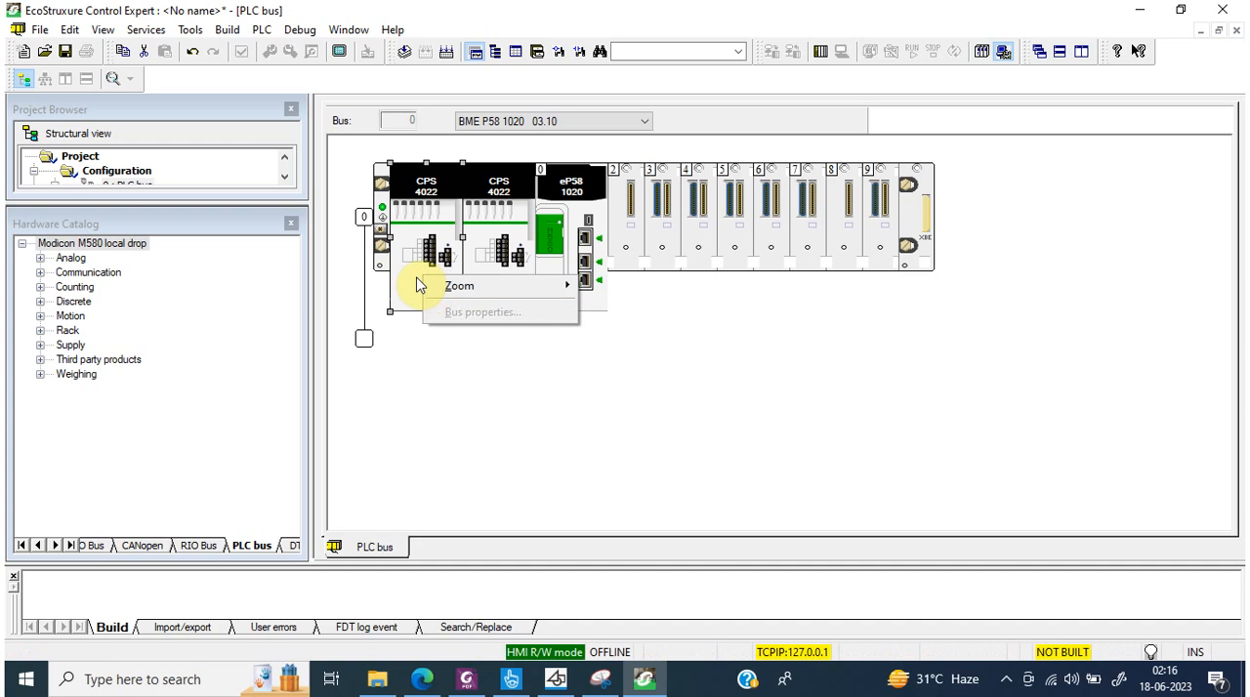
{"action": "right_click", "coordinate": [487, 246]}
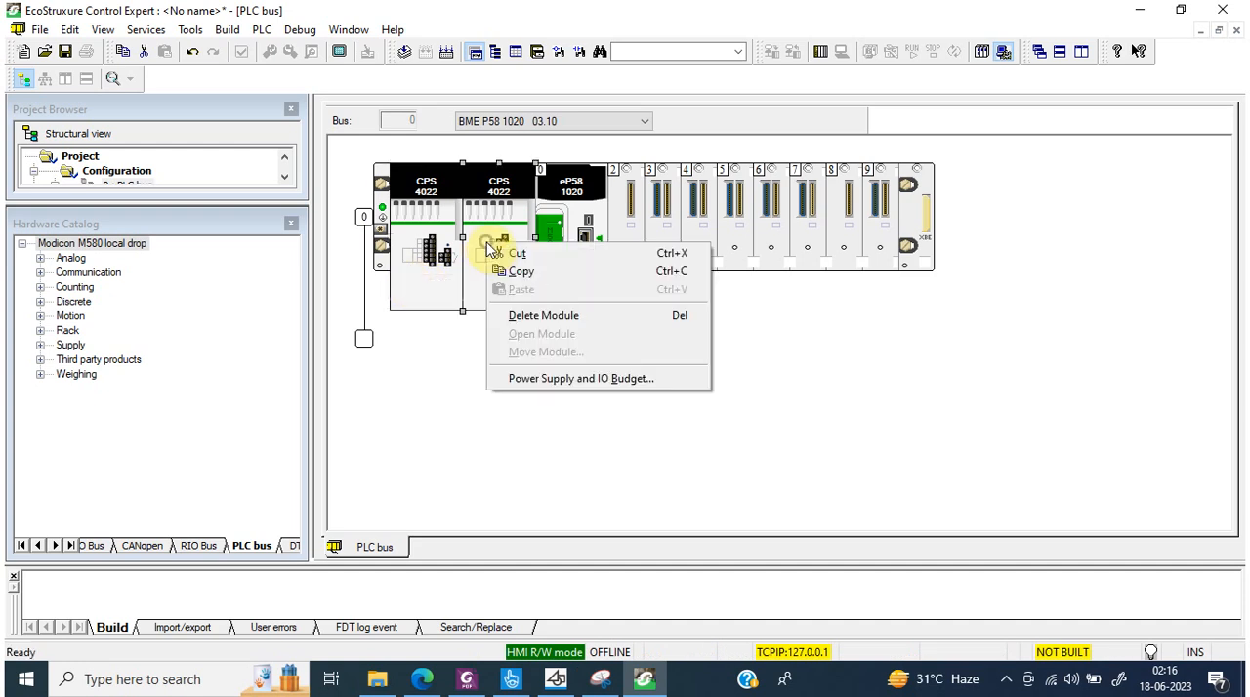
{"action": "left_click", "coordinate": [530, 380]}
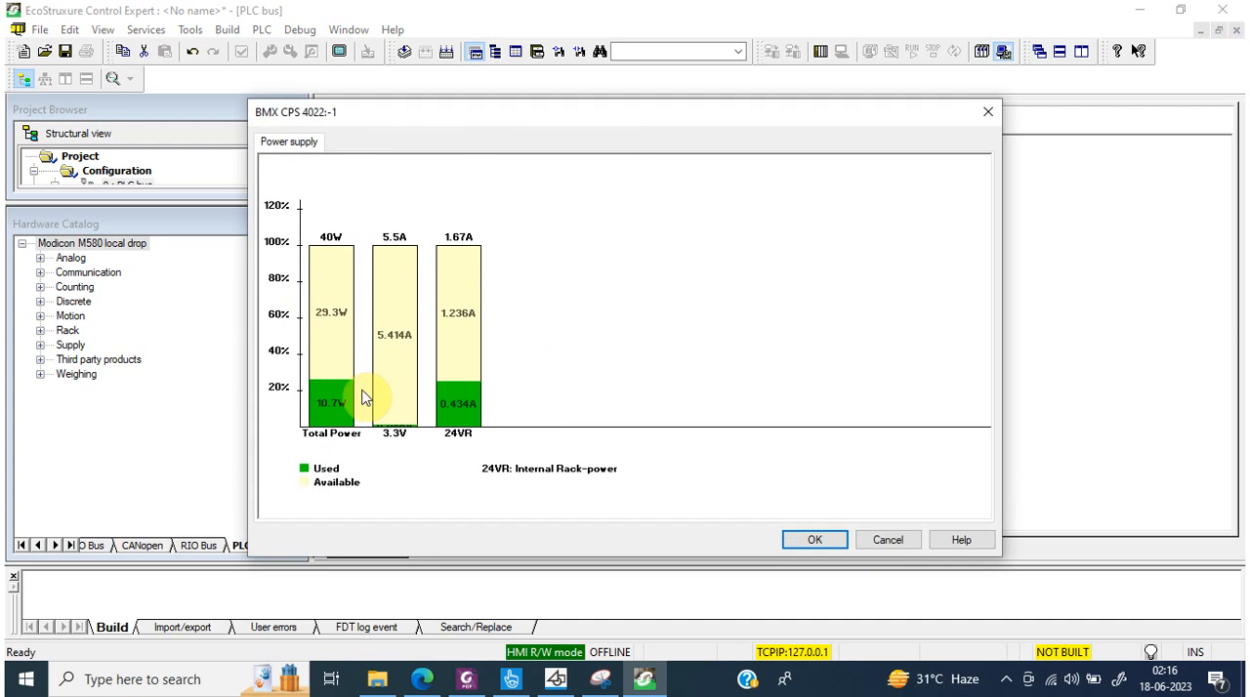
{"action": "left_click", "coordinate": [888, 541]}
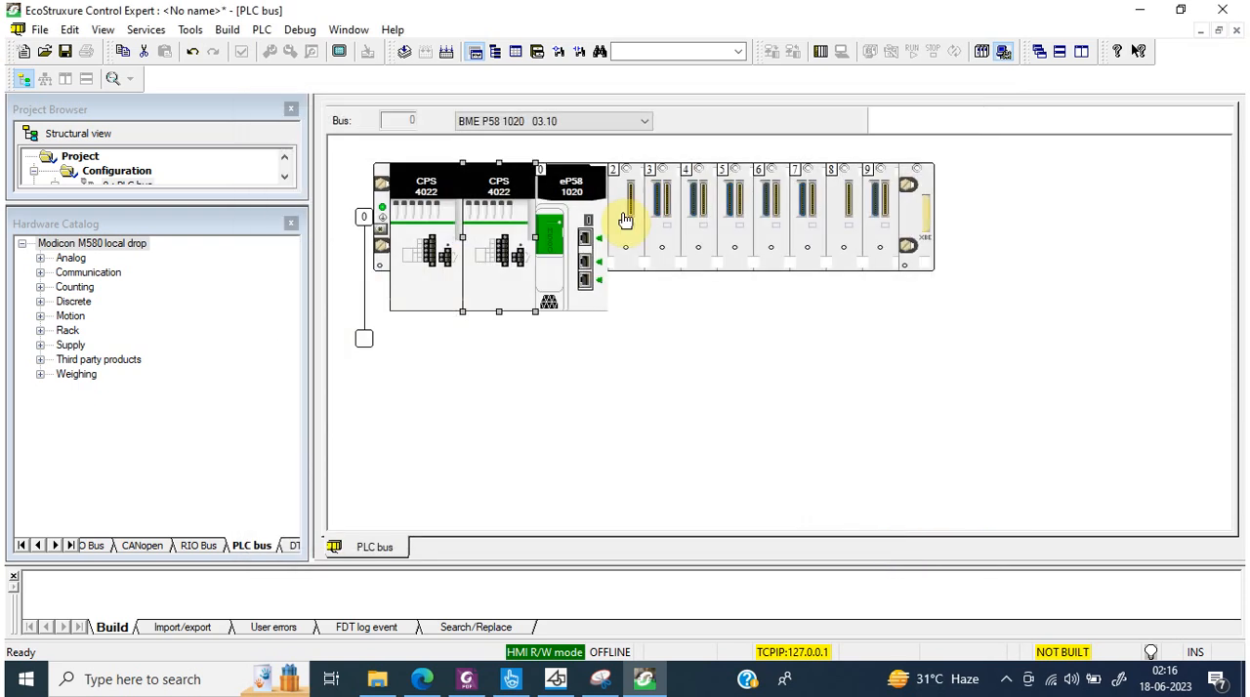
{"action": "left_click", "coordinate": [231, 30]}
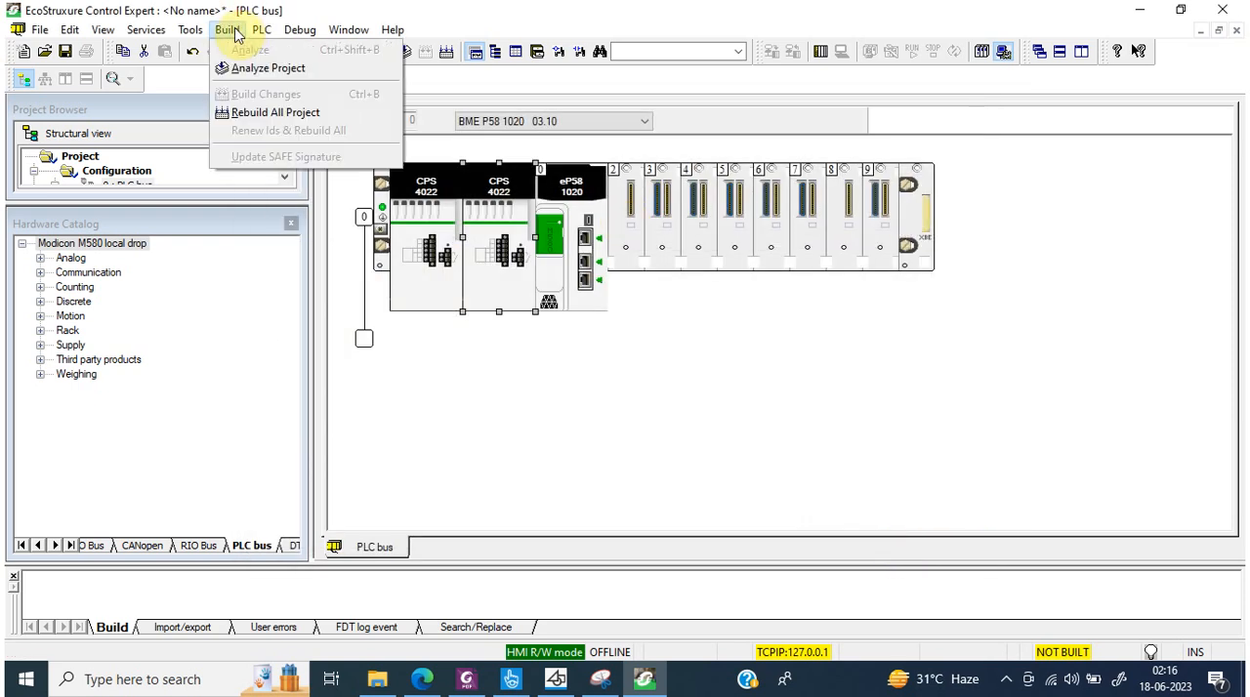
{"action": "left_click", "coordinate": [119, 592]}
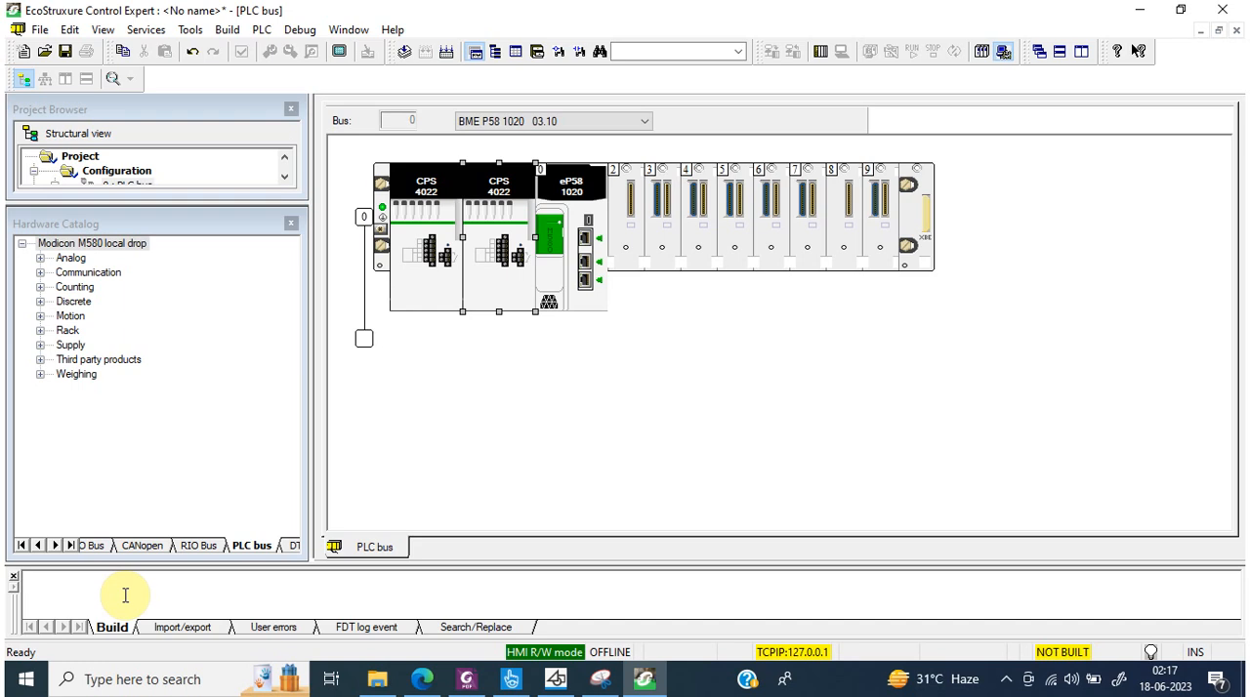
Step: Add the discrete input module BMX DDI 6402K to slot 2 with the Device DDT I/O data type
{"action": "double_click", "coordinate": [633, 205]}
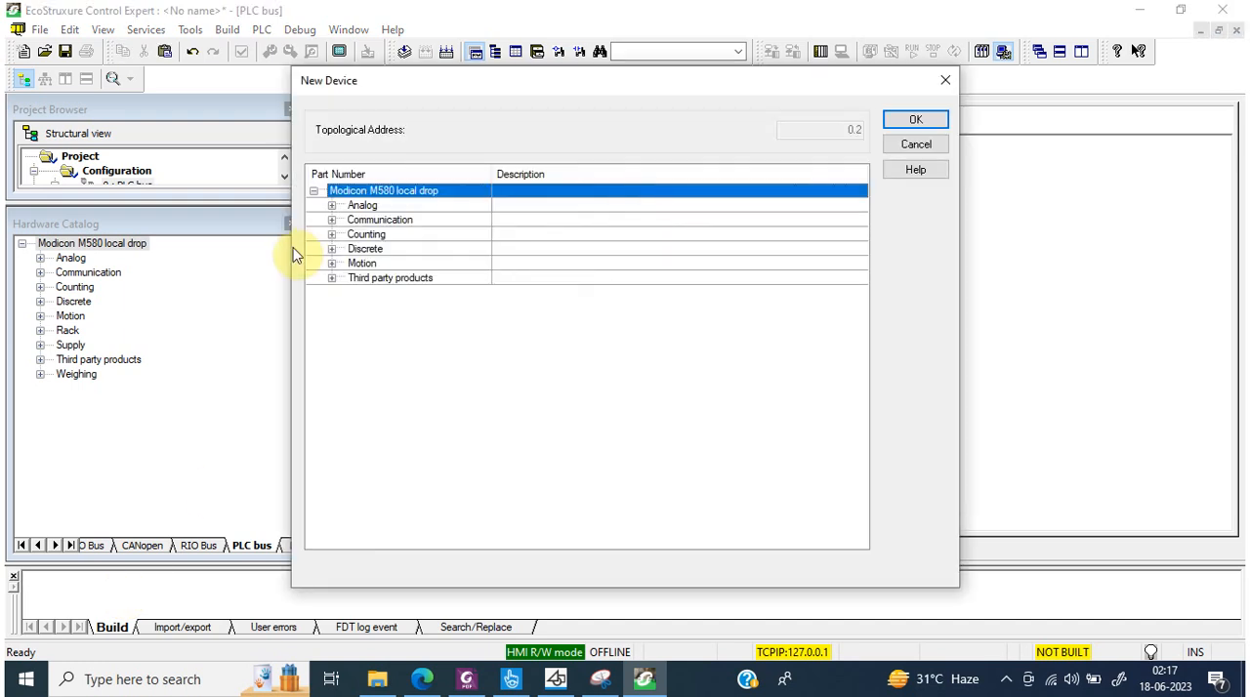
{"action": "left_click", "coordinate": [333, 207]}
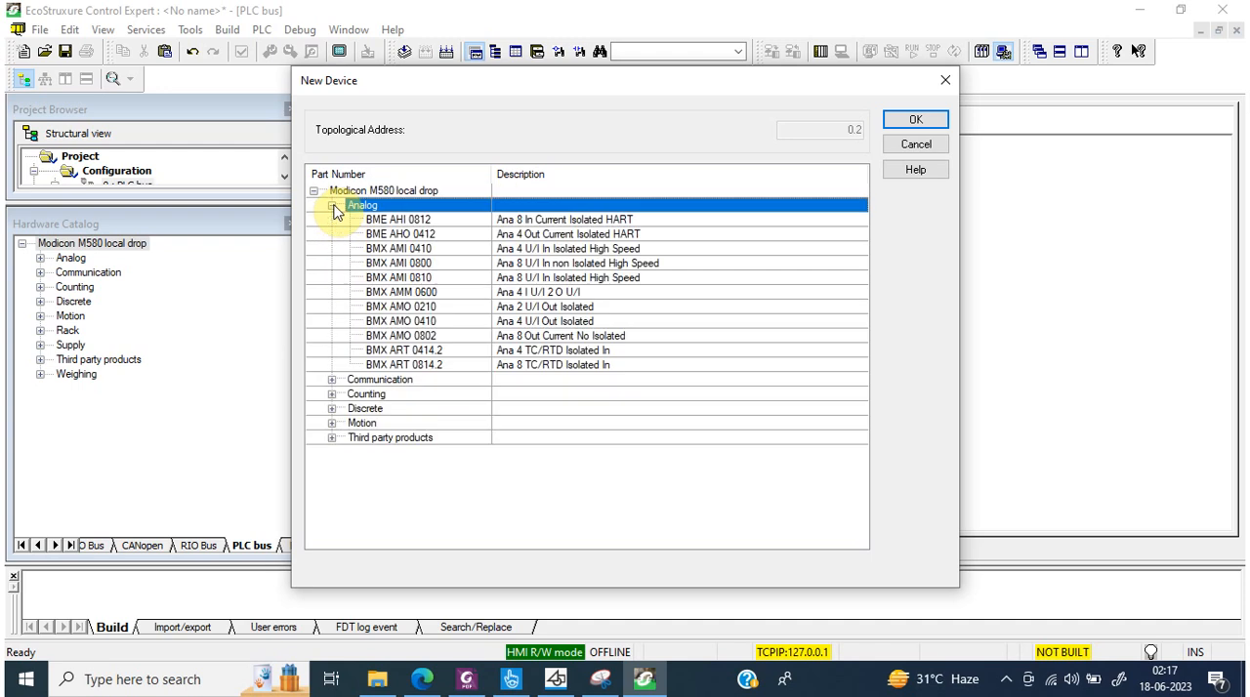
{"action": "left_click", "coordinate": [332, 207]}
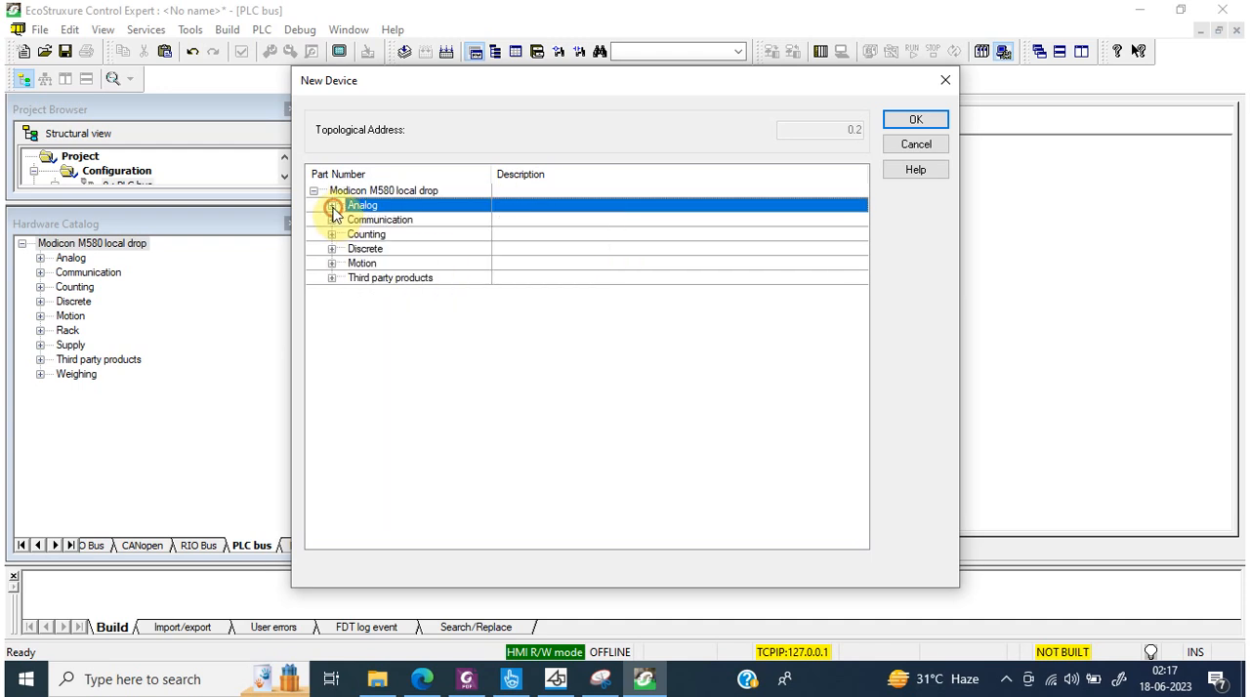
{"action": "left_click", "coordinate": [332, 250]}
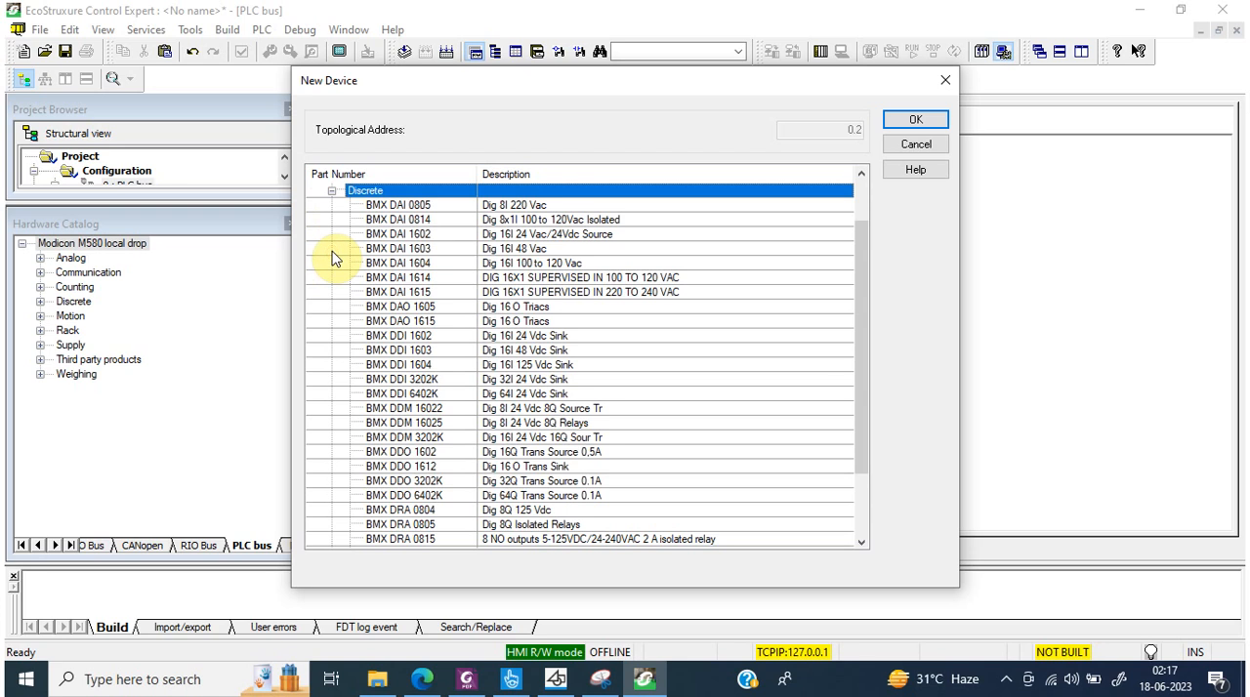
{"action": "left_click", "coordinate": [432, 399]}
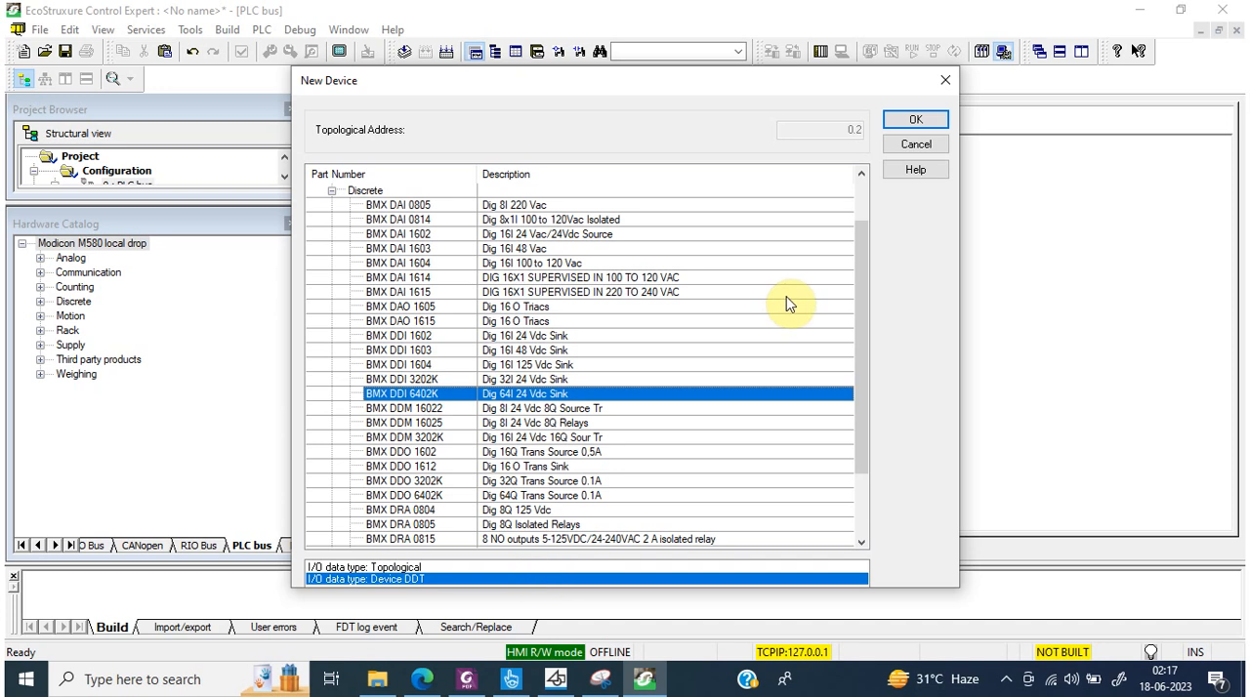
{"action": "left_click", "coordinate": [916, 119]}
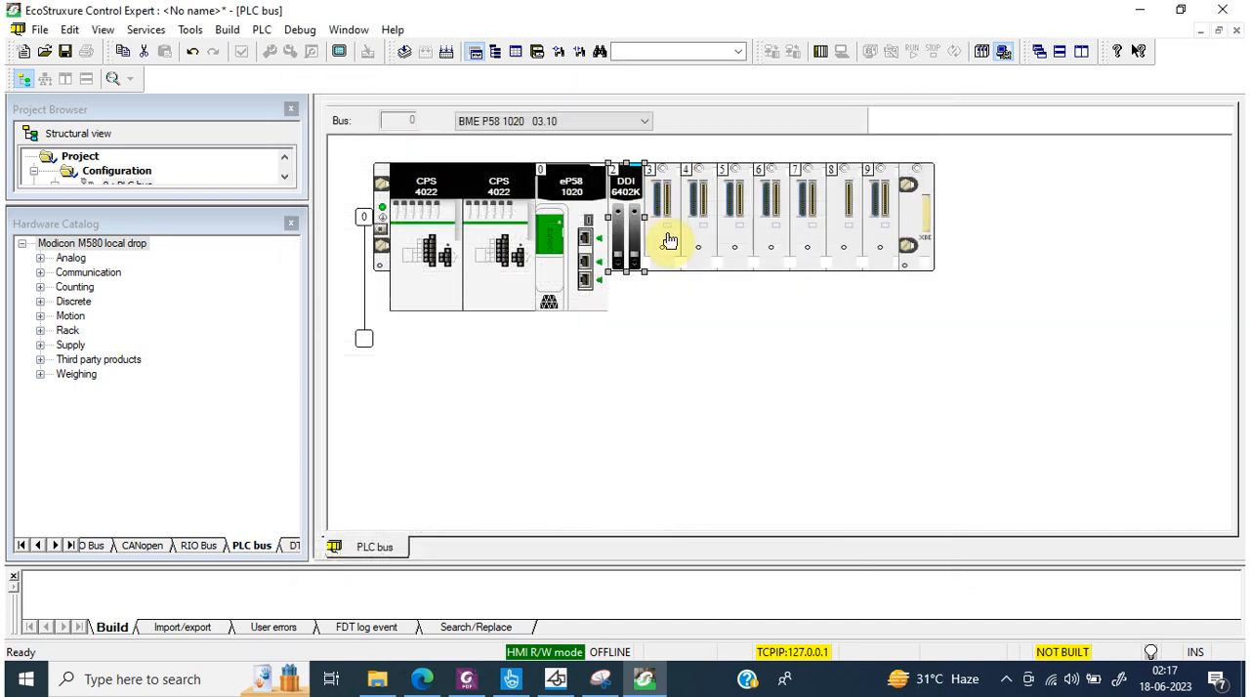
Step: Add the isolated analog input module BMX AMI 0810 to slot 3 with the Device DDT I/O data type
{"action": "left_click", "coordinate": [662, 226]}
{"action": "double_click", "coordinate": [662, 227]}
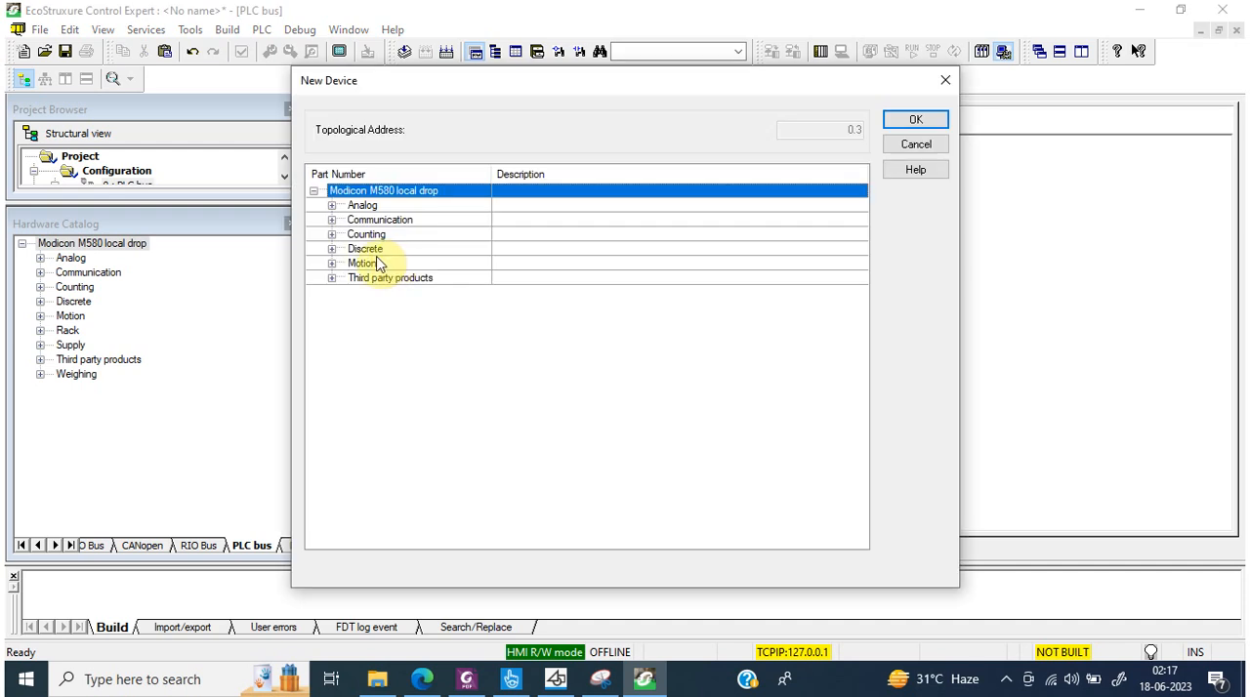
{"action": "left_click", "coordinate": [332, 206]}
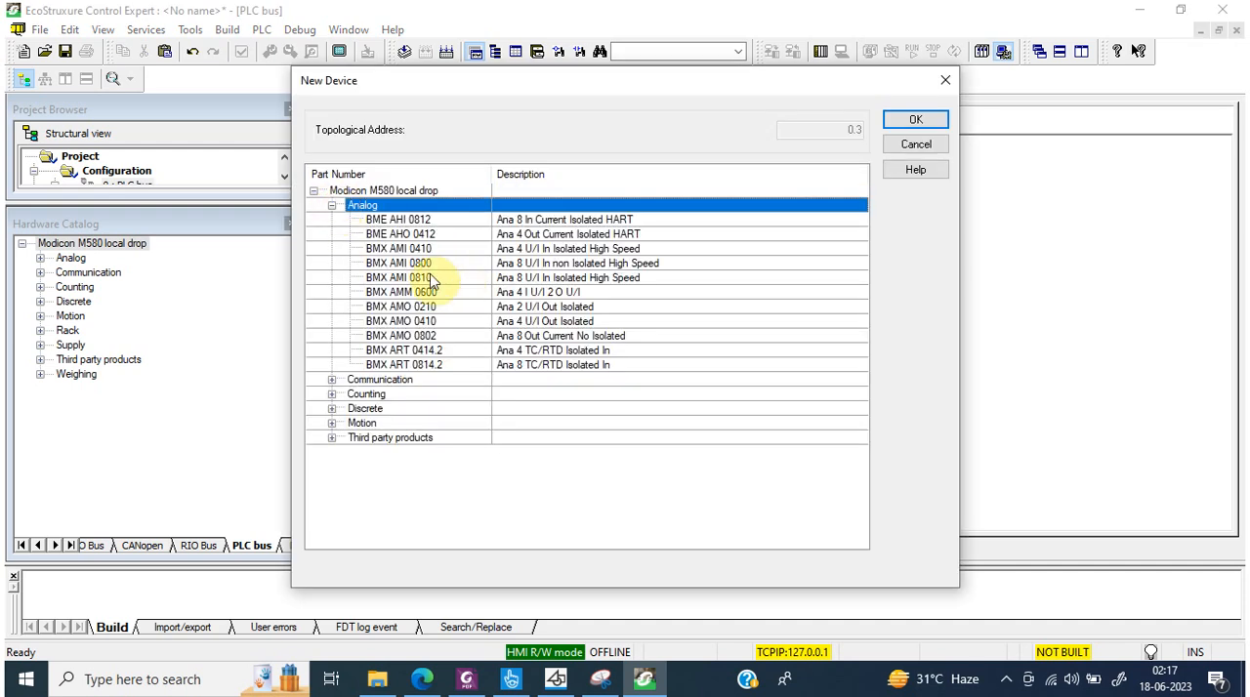
{"action": "left_click", "coordinate": [423, 222]}
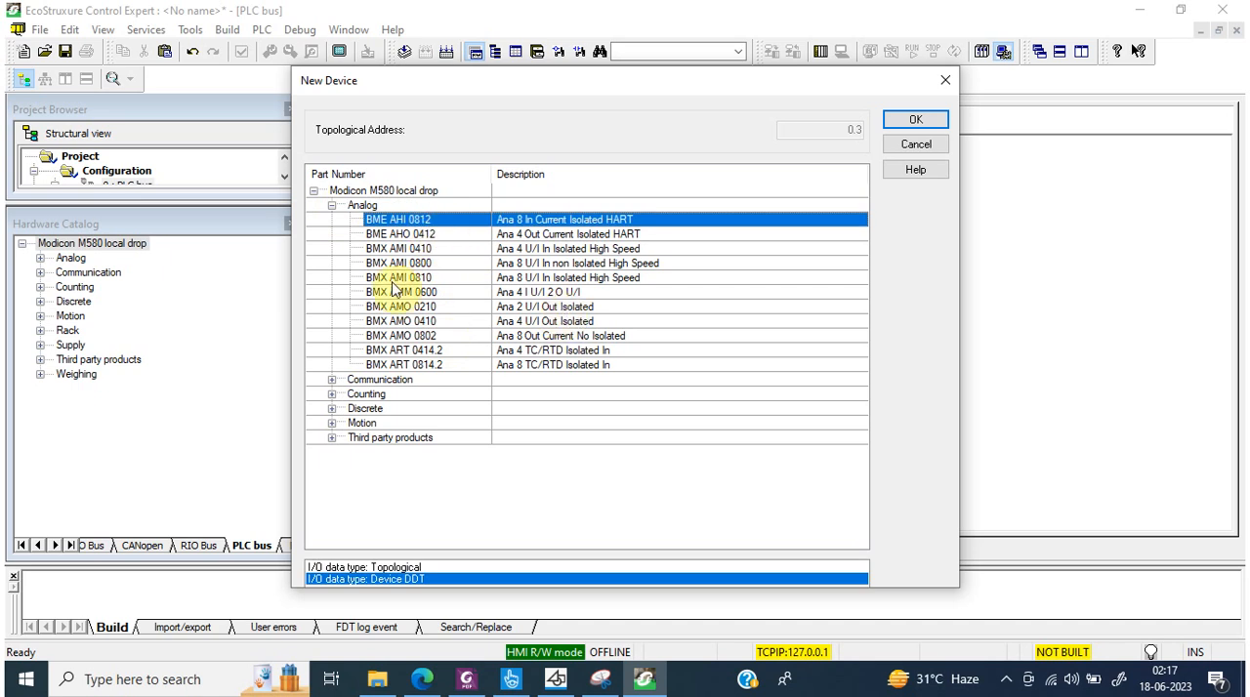
{"action": "left_click", "coordinate": [434, 279]}
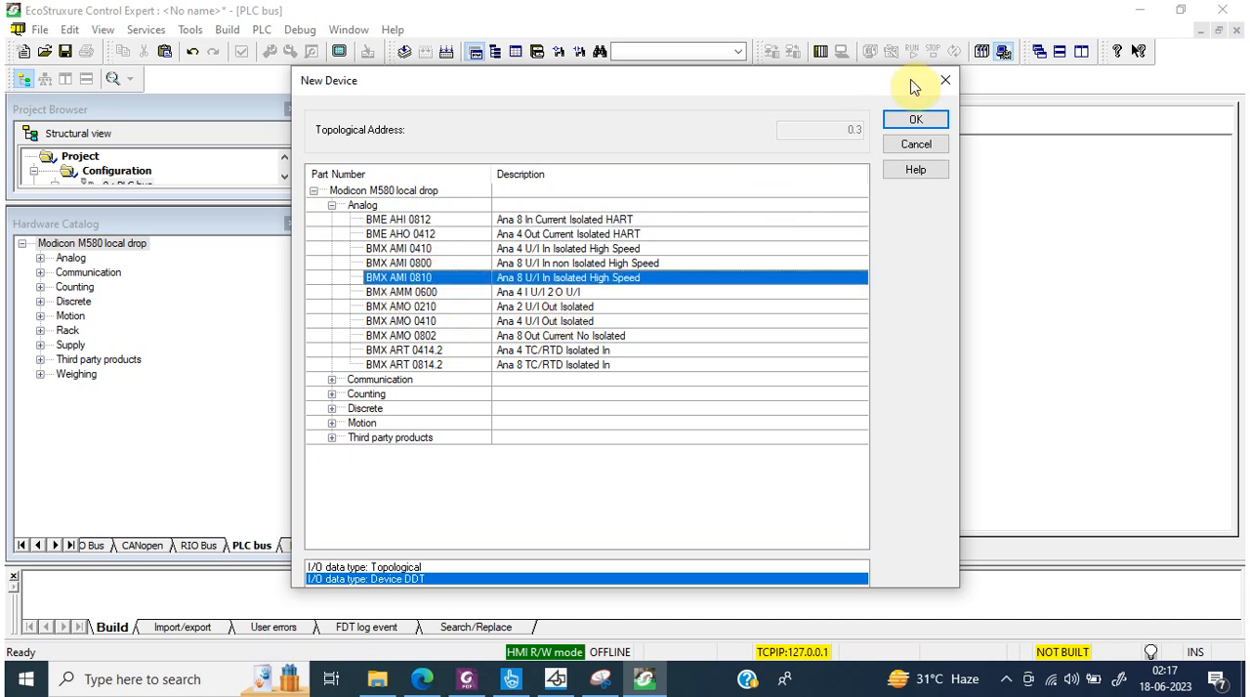
{"action": "left_click", "coordinate": [405, 568]}
{"action": "left_click", "coordinate": [407, 578]}
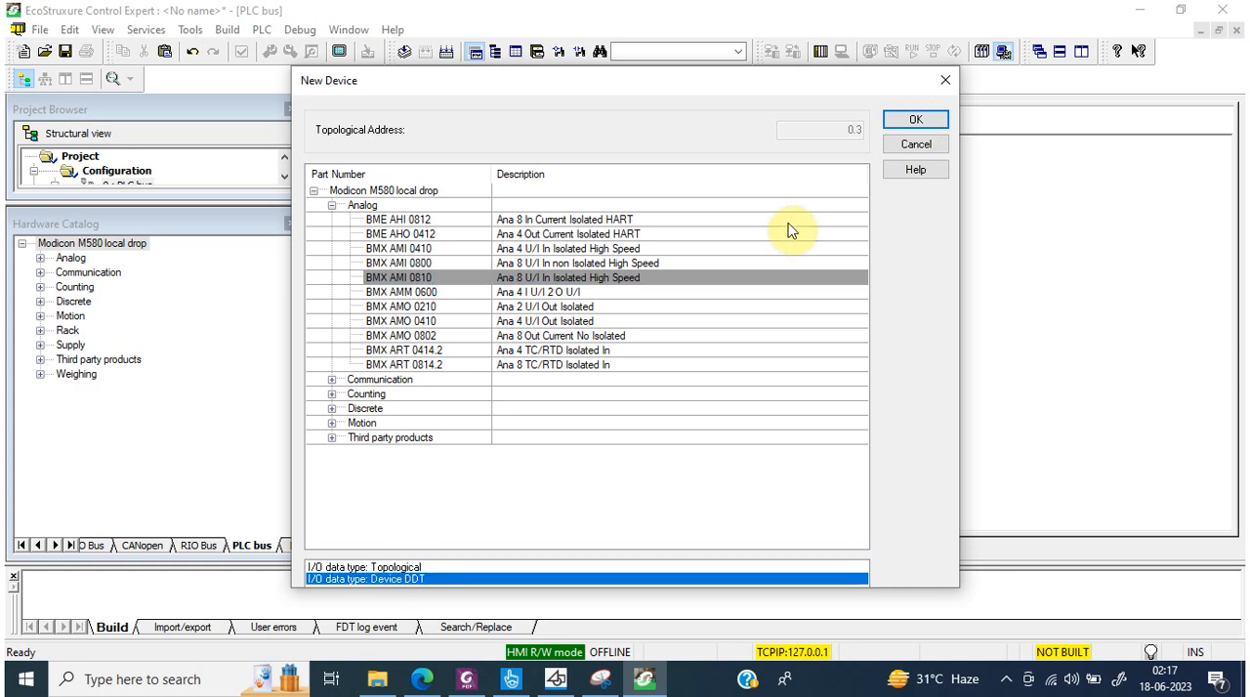
{"action": "left_click", "coordinate": [914, 118]}
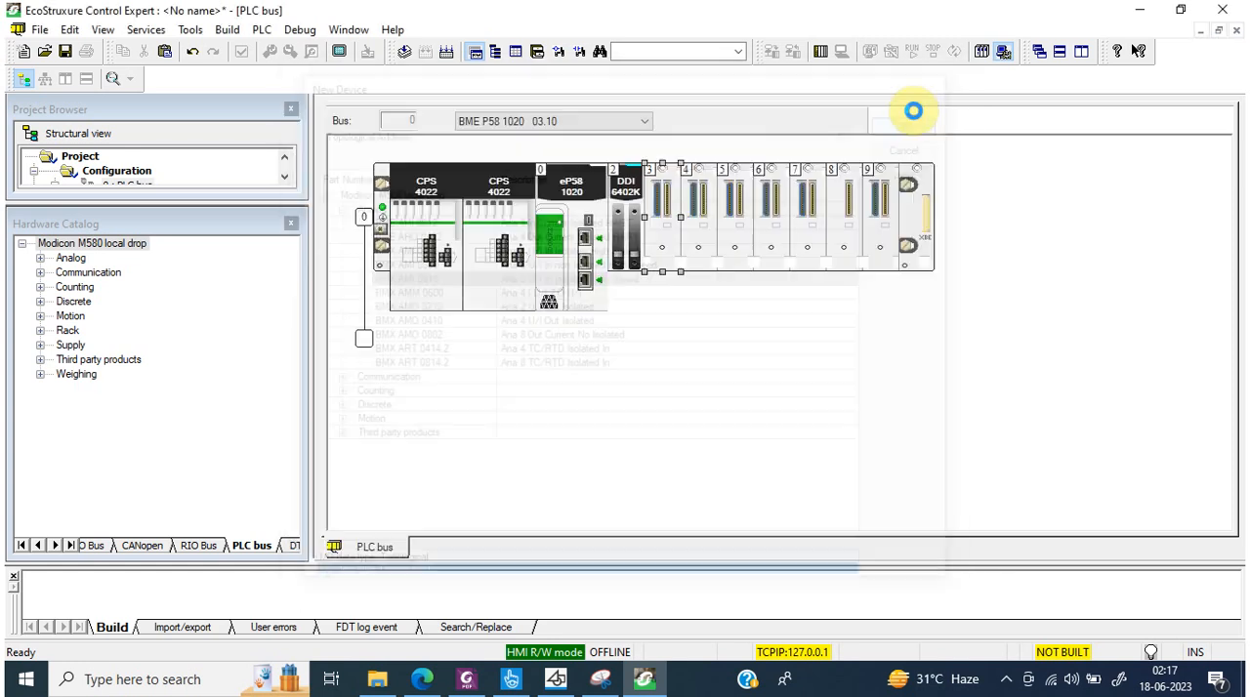
Step: Add the discrete output module BMX DDO 3202K to slot 4 with the Topological I/O data type
{"action": "double_click", "coordinate": [701, 223]}
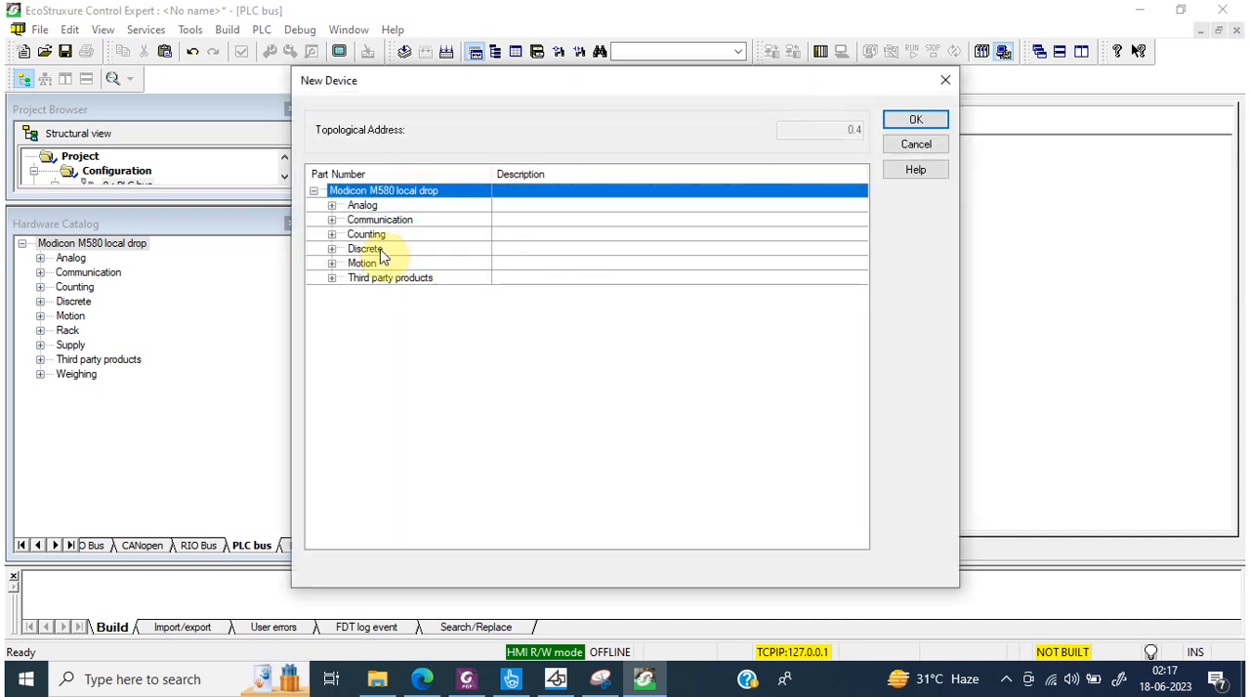
{"action": "left_click", "coordinate": [330, 252]}
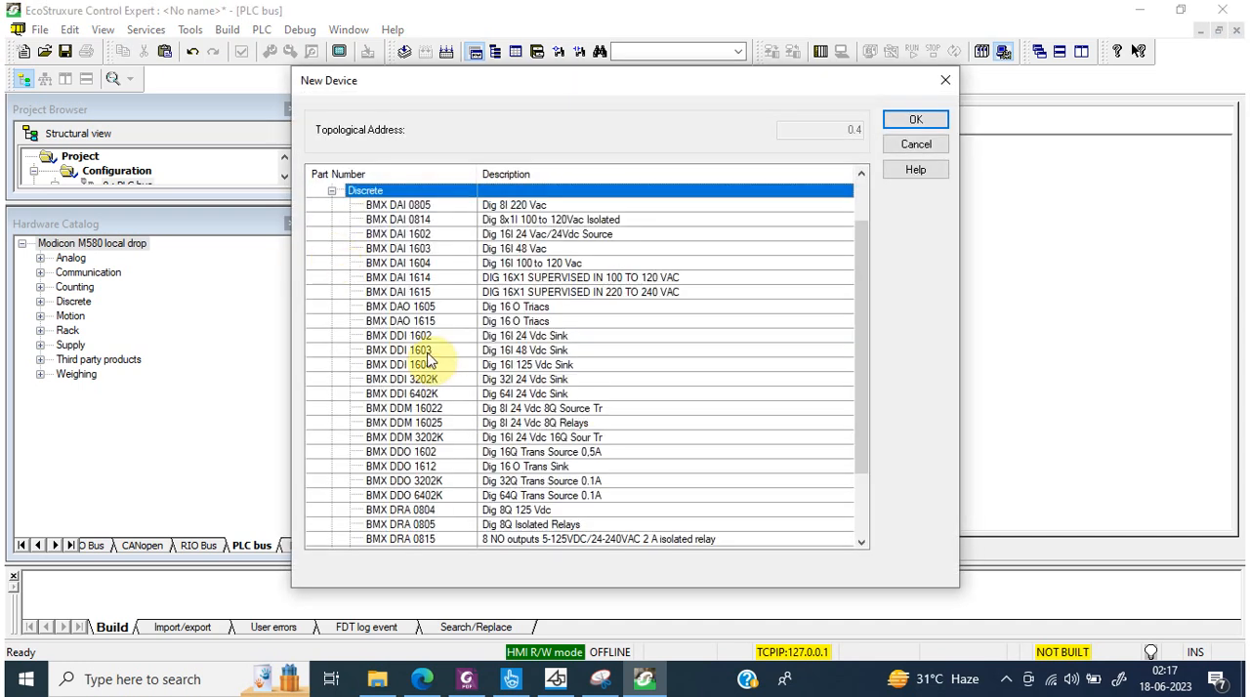
{"action": "left_click", "coordinate": [439, 480]}
{"action": "left_click", "coordinate": [404, 583]}
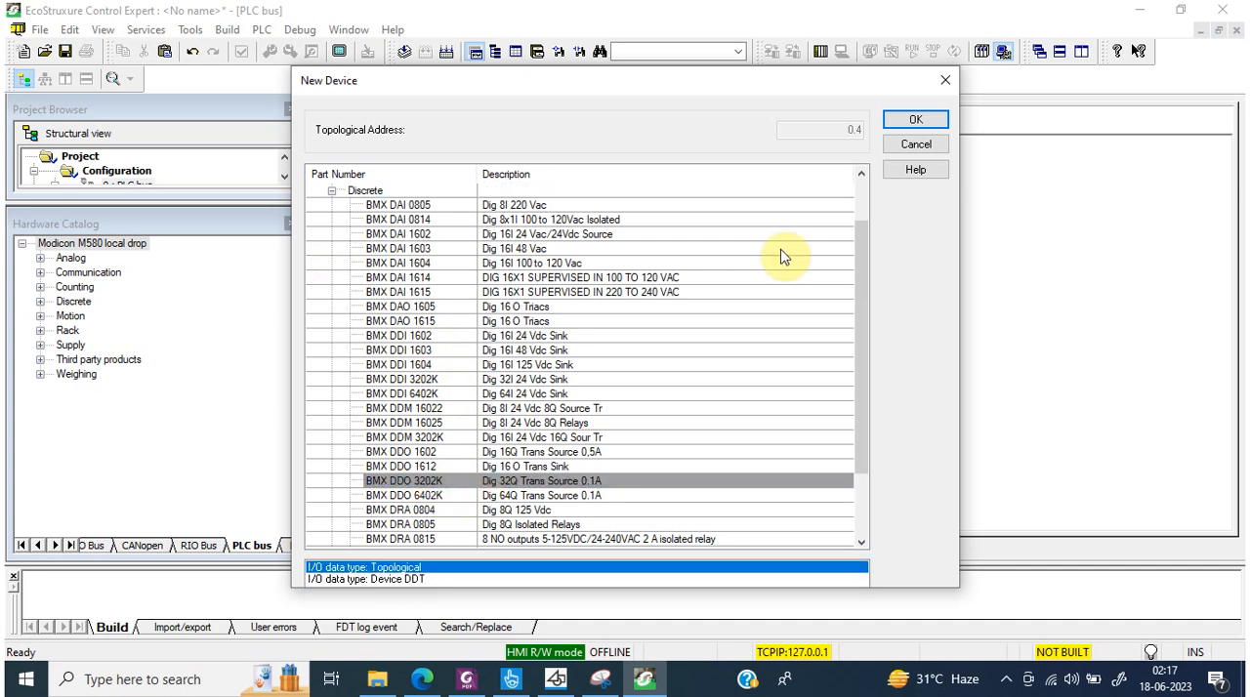
{"action": "left_click", "coordinate": [900, 118]}
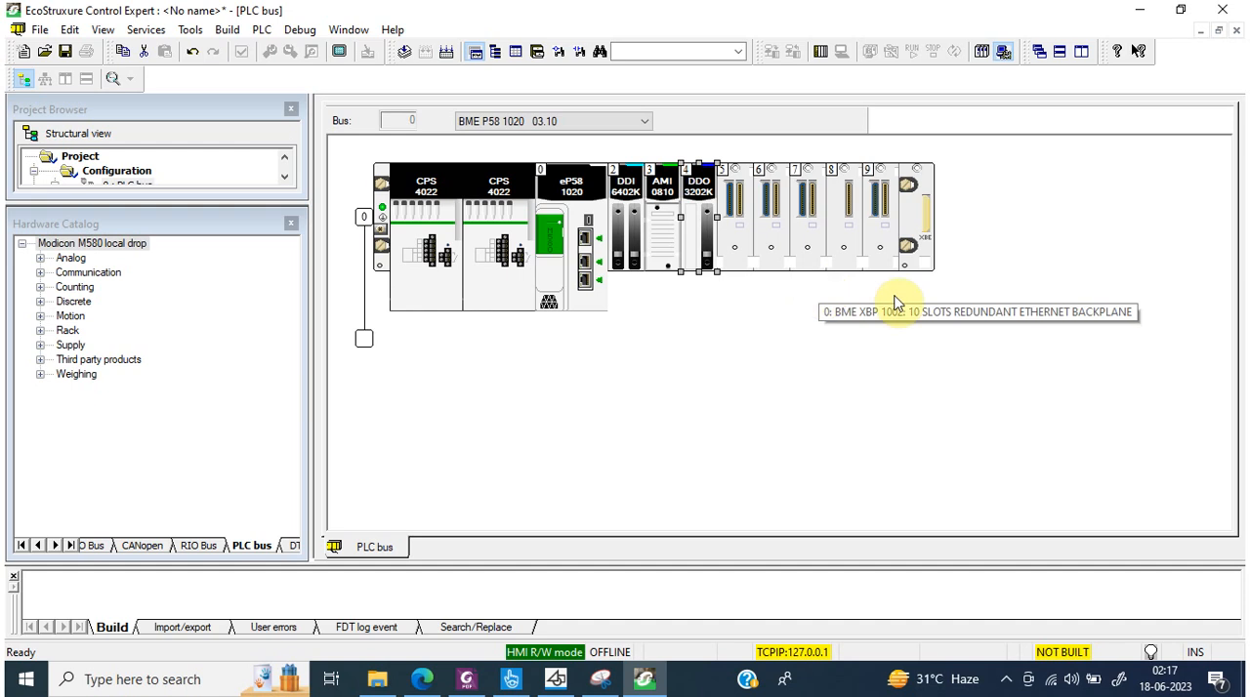
Step: List the implicit %Q output objects of the BMX DDO 3202K in slot 4 and close its configuration
{"action": "left_click", "coordinate": [691, 228]}
{"action": "double_click", "coordinate": [695, 235]}
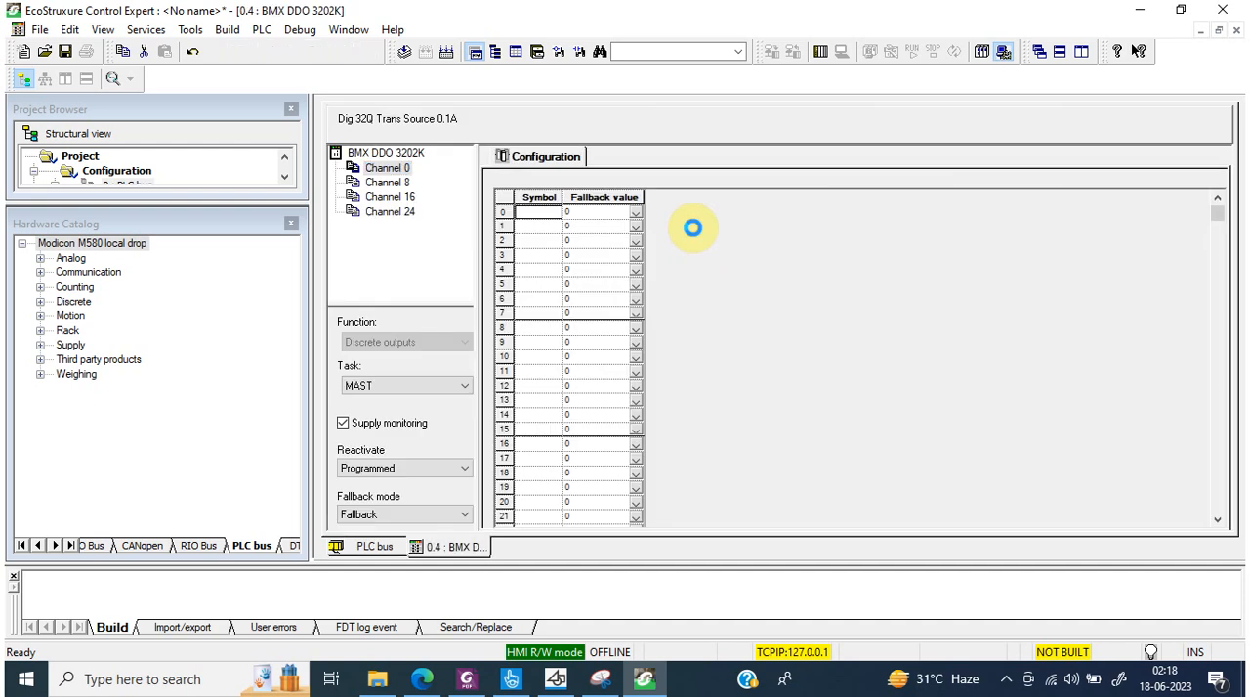
{"action": "left_click", "coordinate": [390, 152]}
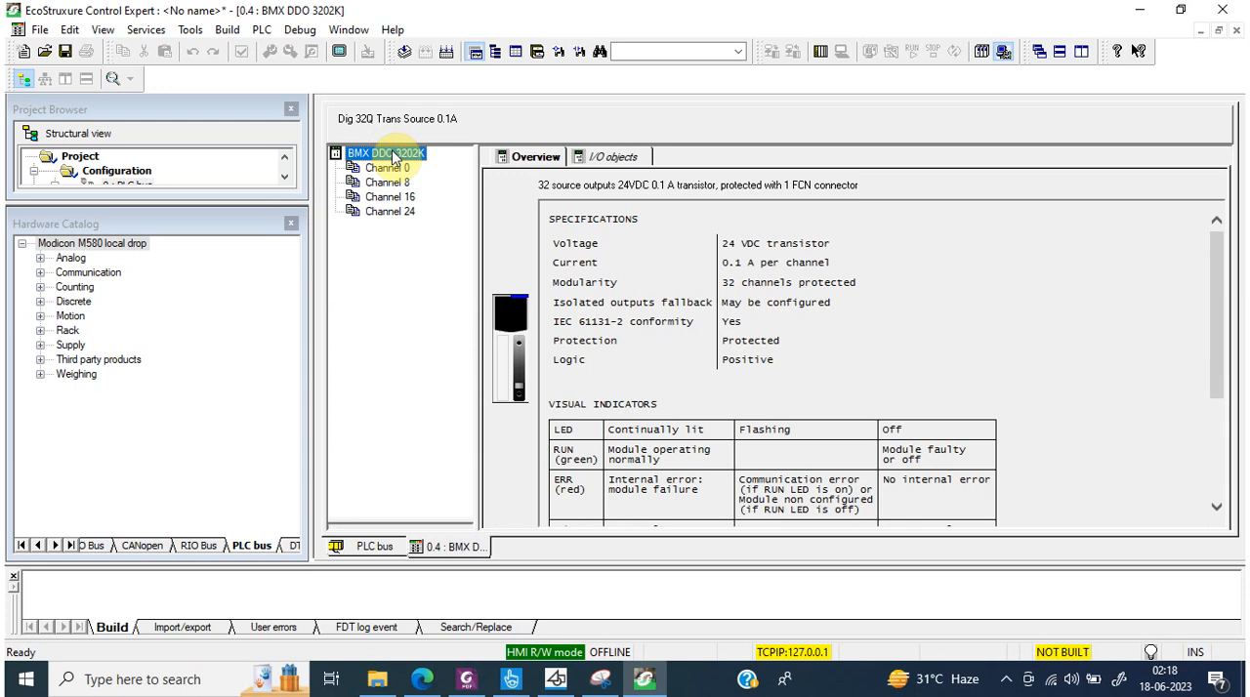
{"action": "left_click", "coordinate": [609, 158]}
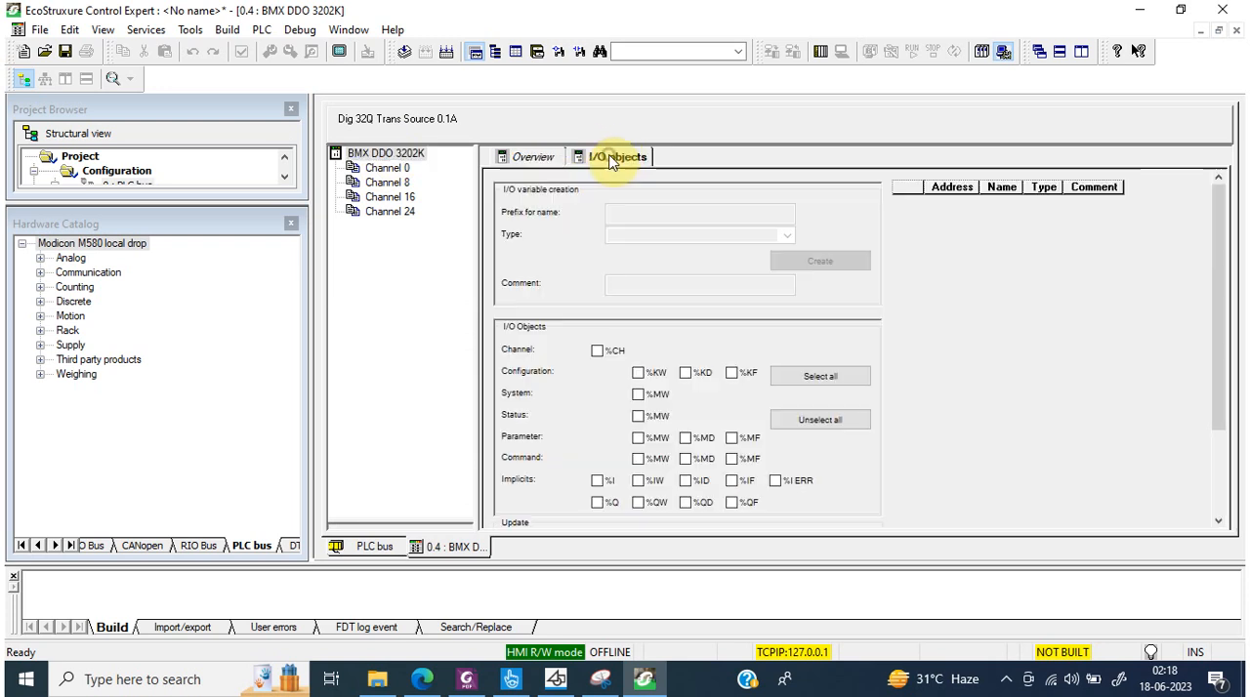
{"action": "left_click", "coordinate": [599, 506]}
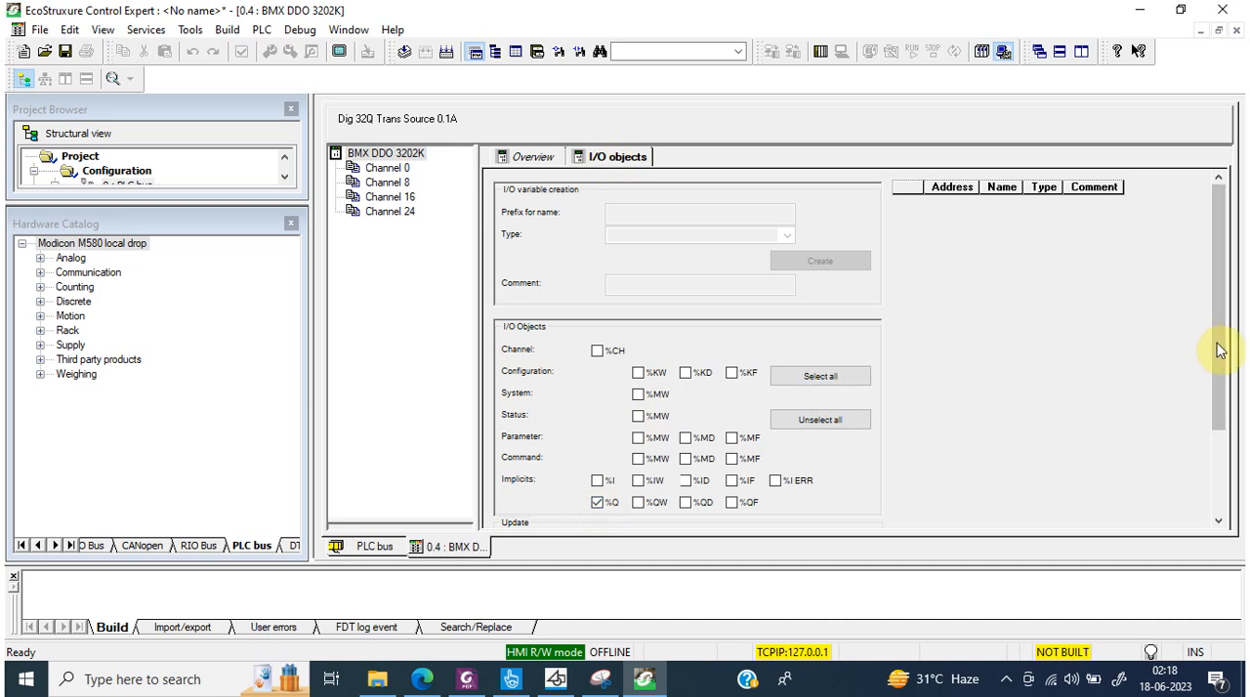
{"action": "left_click_drag", "start_coordinate": [1220, 352], "coordinate": [1218, 505]}
{"action": "left_click", "coordinate": [695, 442]}
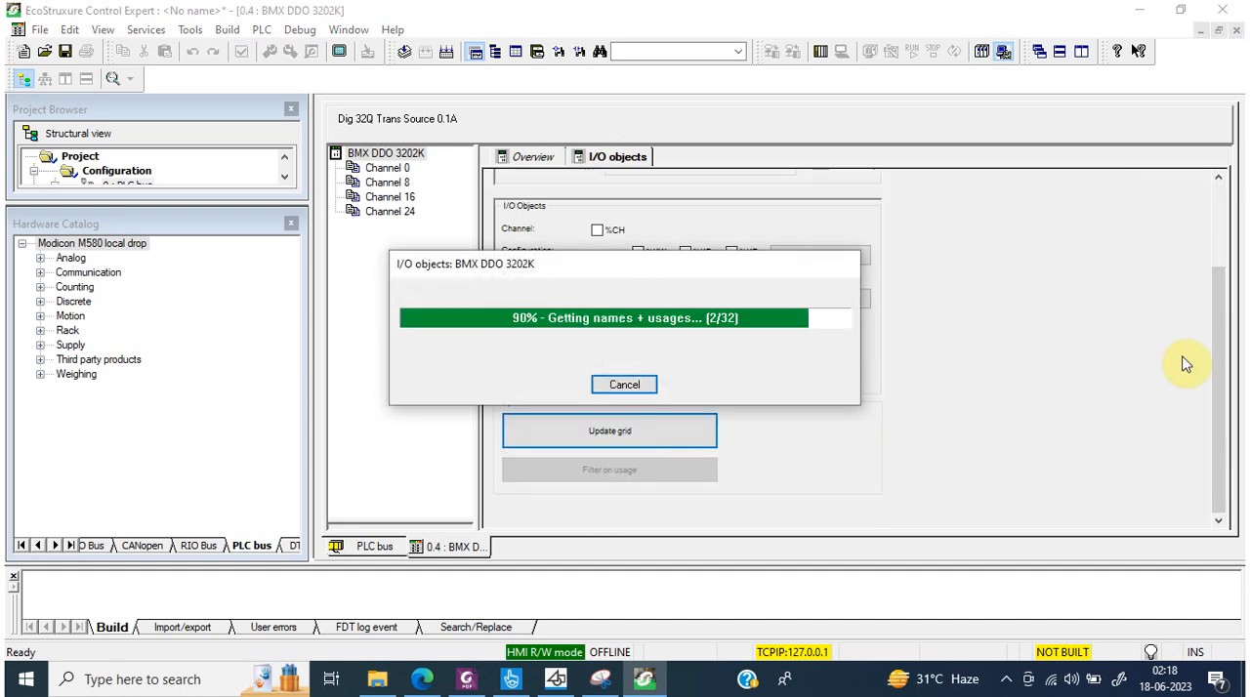
{"action": "left_click_drag", "start_coordinate": [1218, 327], "coordinate": [1223, 200]}
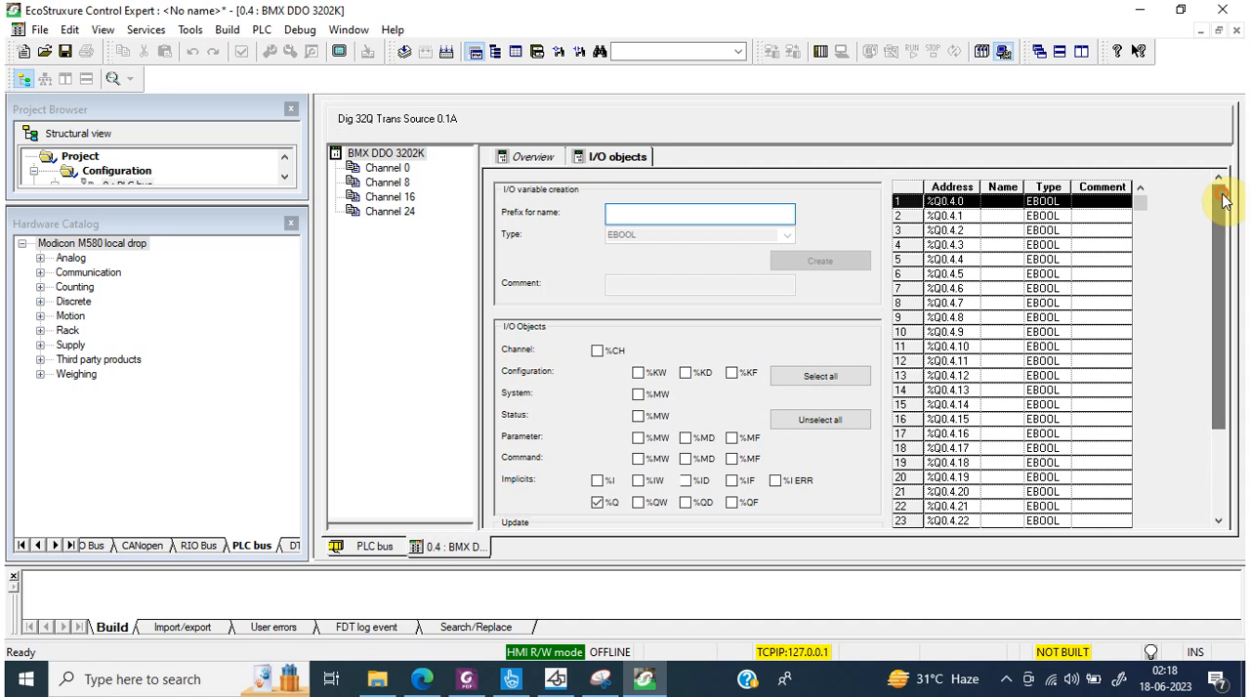
{"action": "left_click", "coordinate": [969, 216]}
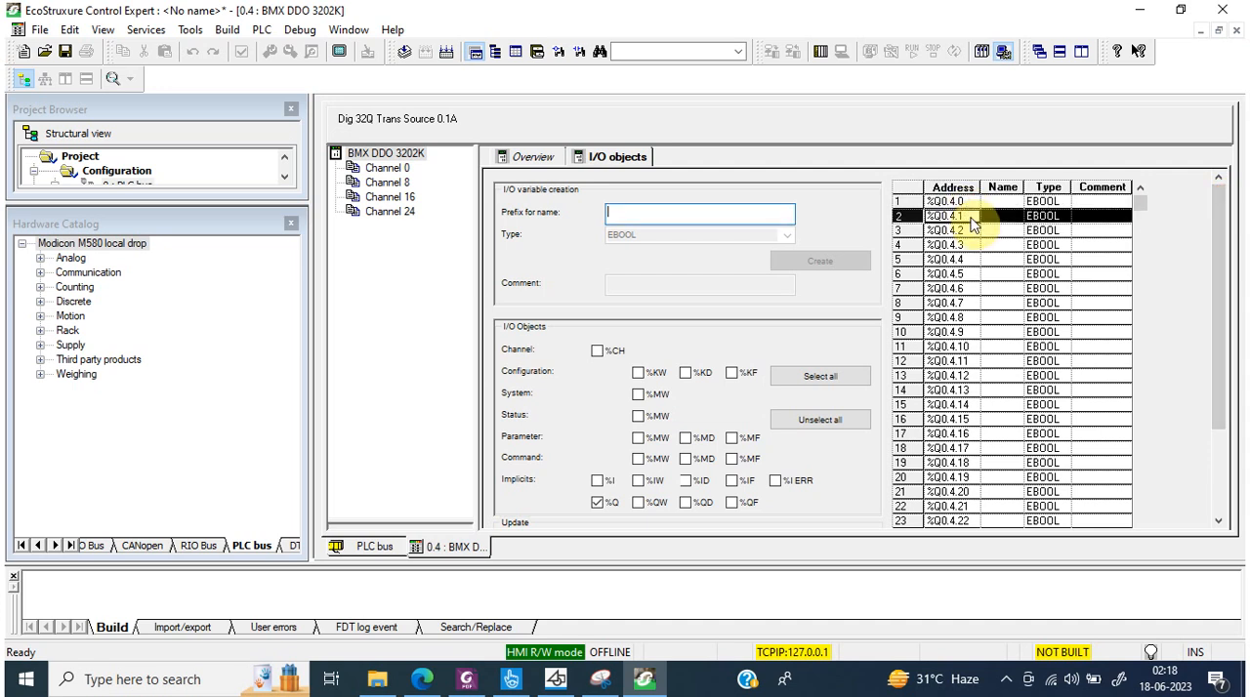
{"action": "left_click", "coordinate": [1236, 31]}
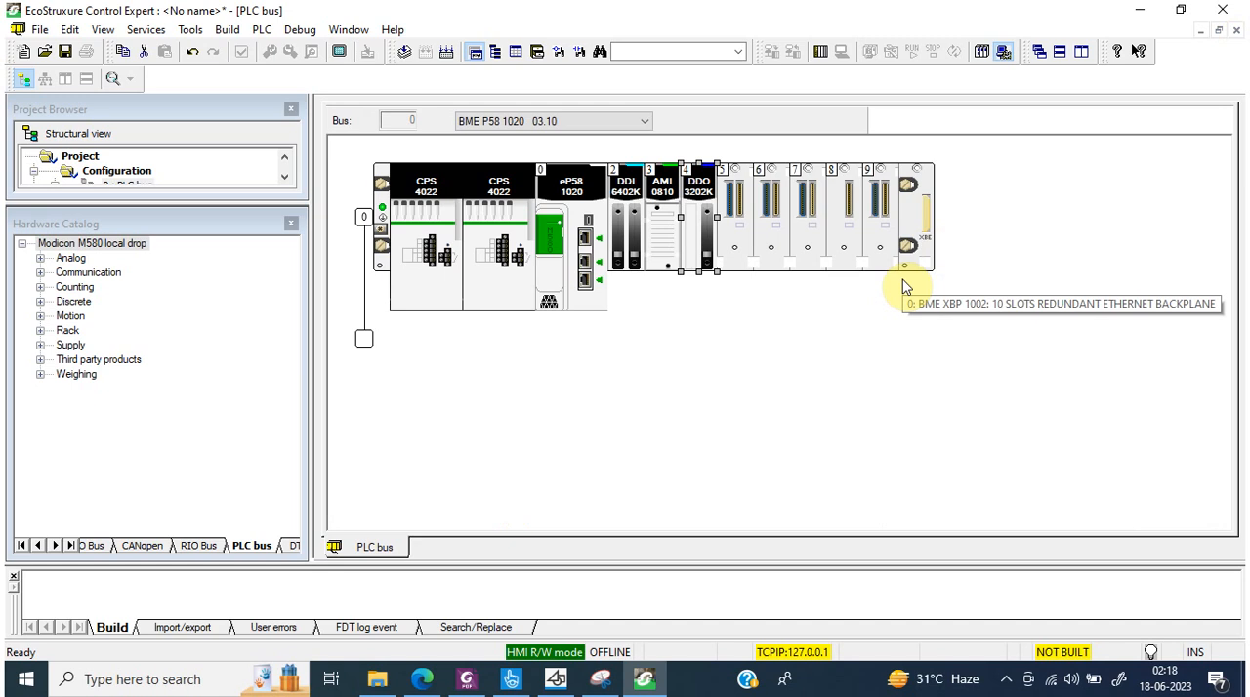
Step: Check the channel symbols of the BMX DDI 6402K in slot 2 and view its implicit device DDT details in the Data Editor
{"action": "left_click", "coordinate": [630, 188]}
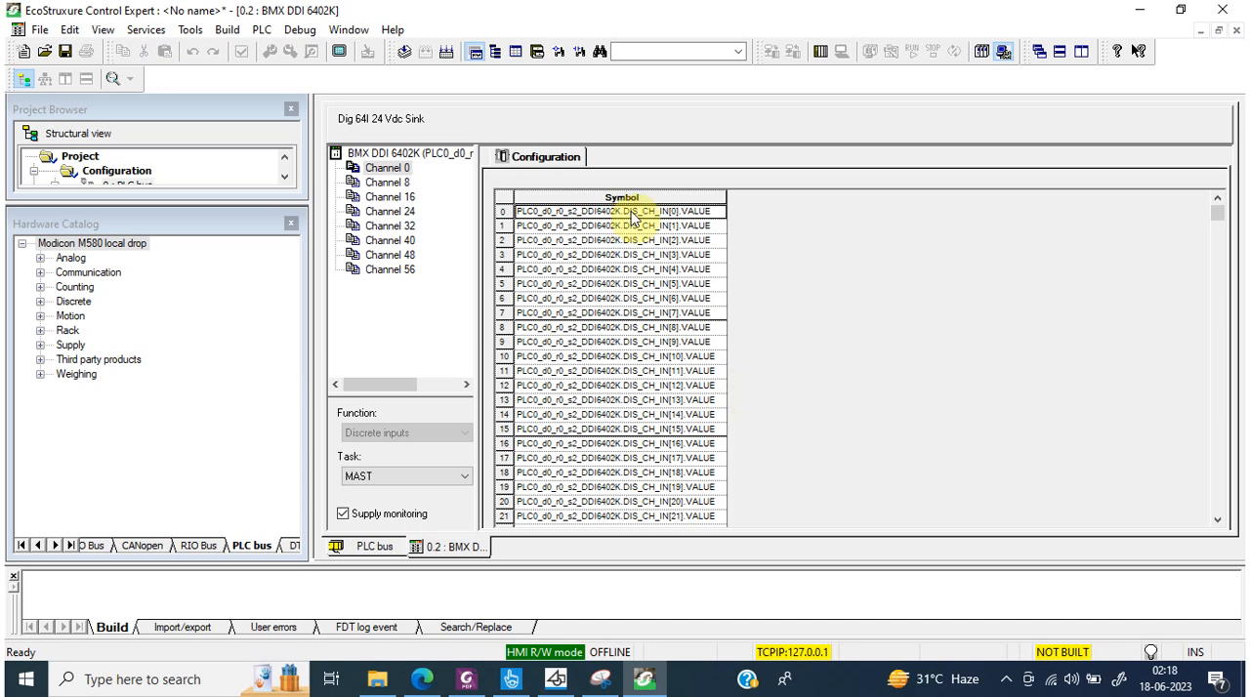
{"action": "left_click", "coordinate": [628, 239]}
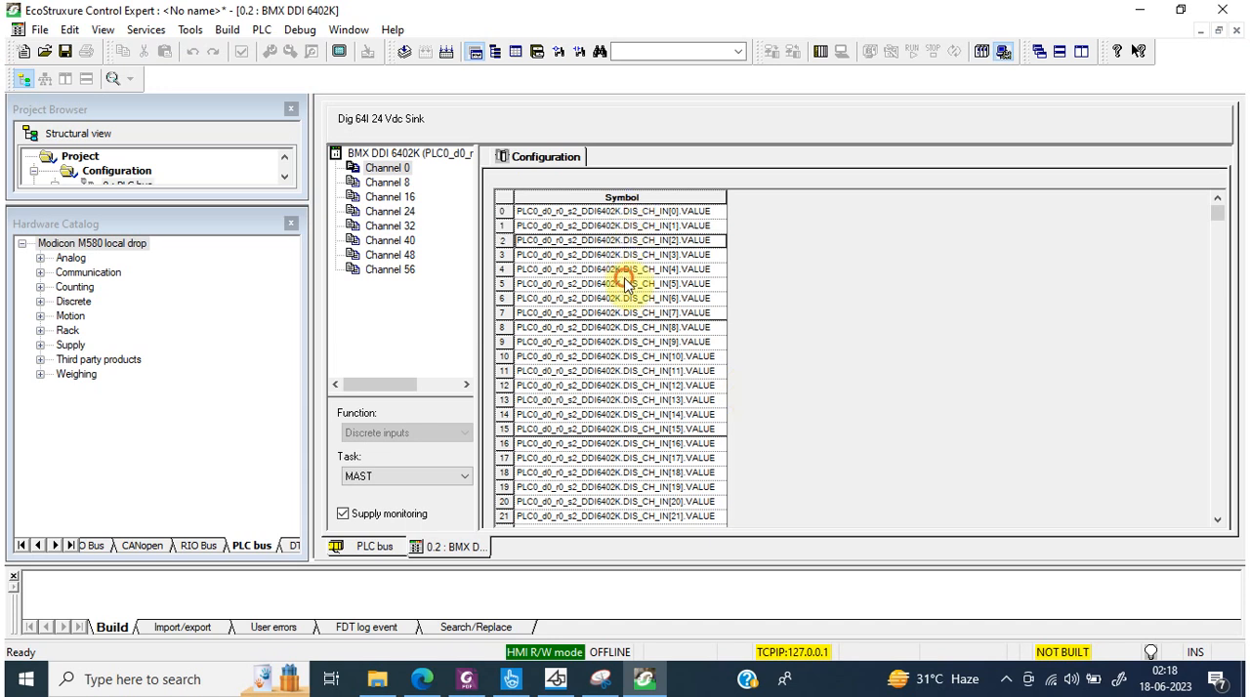
{"action": "left_click", "coordinate": [625, 283]}
{"action": "left_click", "coordinate": [447, 154]}
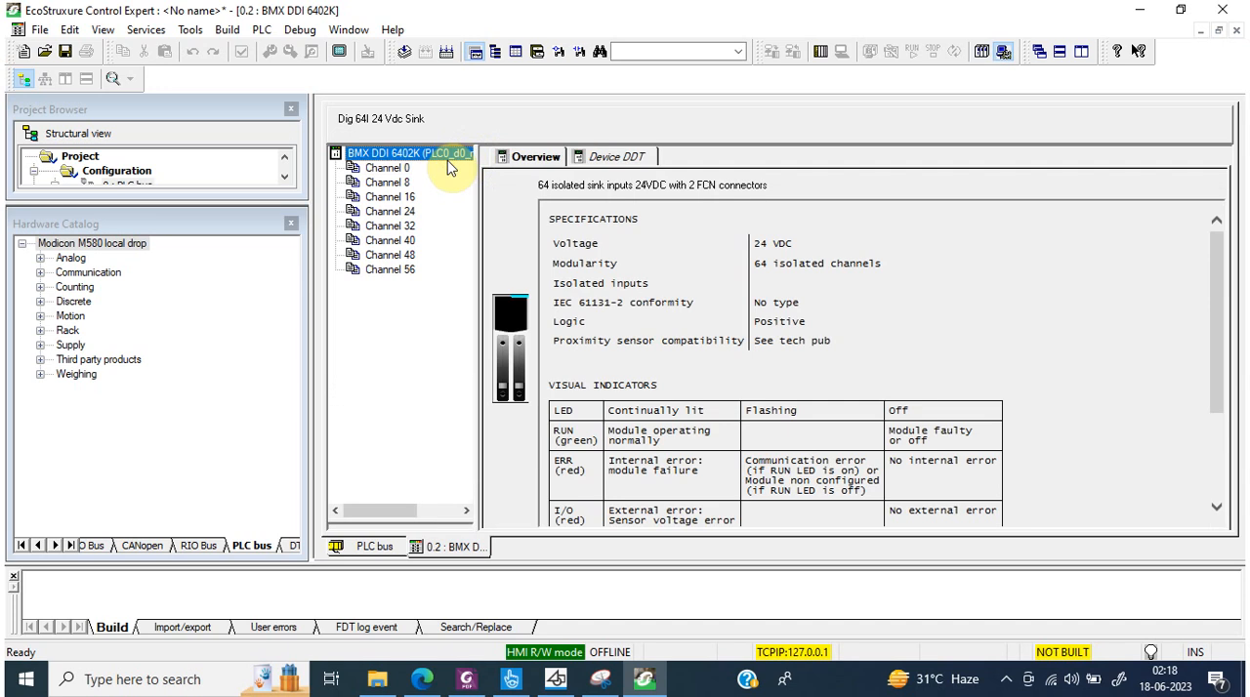
{"action": "left_click", "coordinate": [621, 158]}
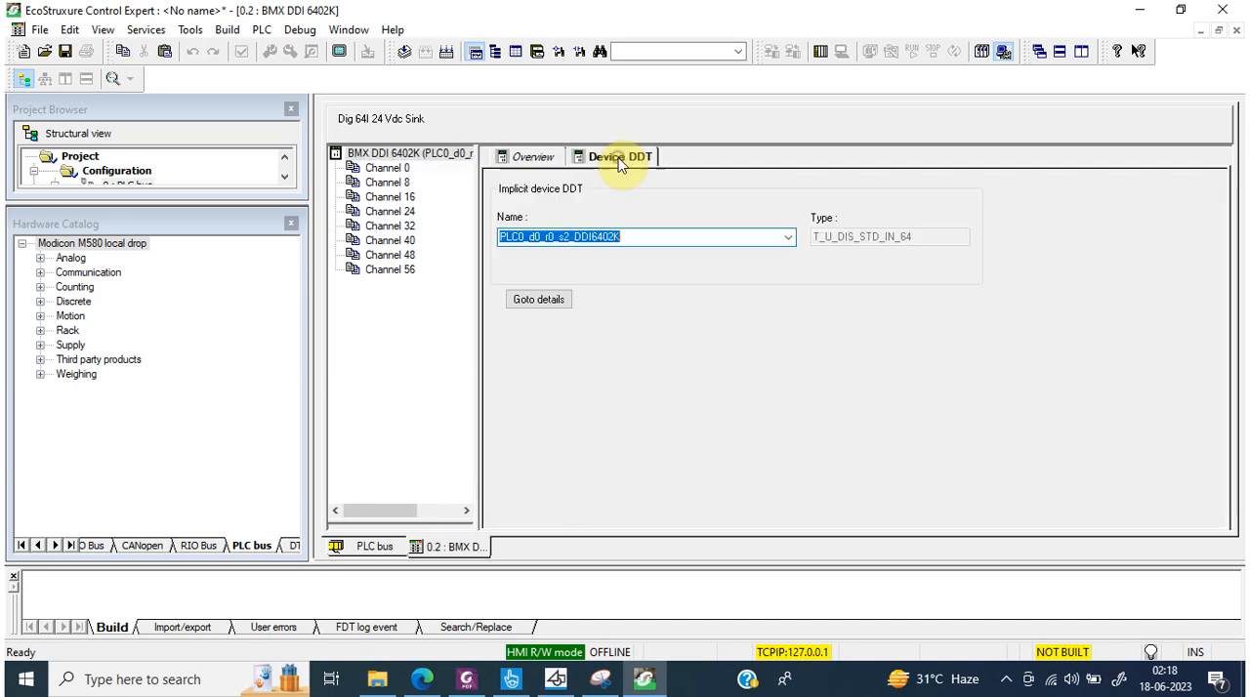
{"action": "left_click", "coordinate": [558, 298]}
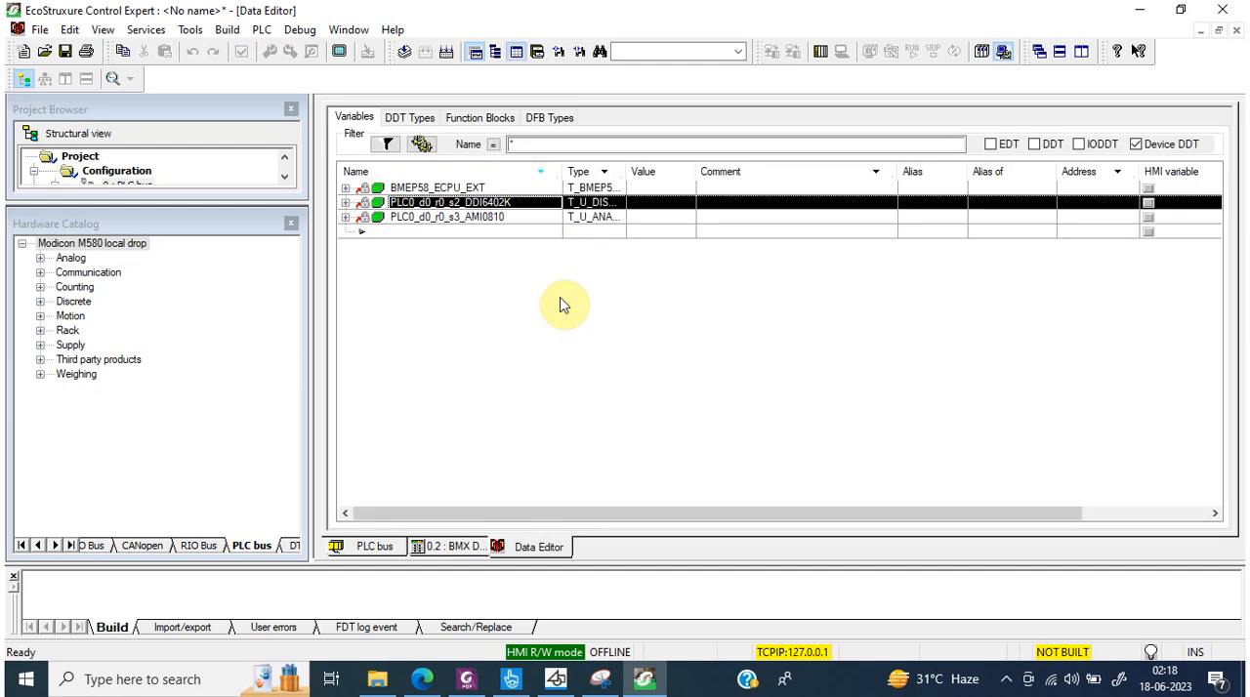
Step: Review the I/O objects, overview and configuration settings of the BME P58 1020 CPU in slot 0
{"action": "left_click", "coordinate": [354, 545]}
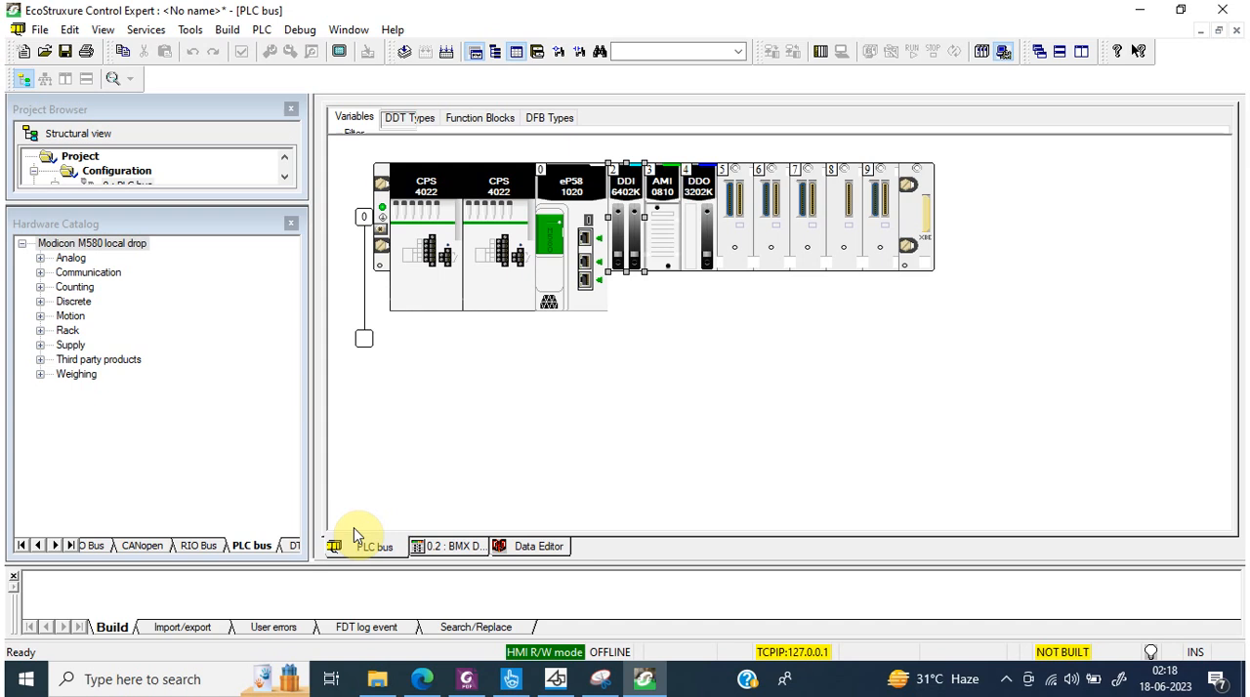
{"action": "left_click", "coordinate": [579, 180]}
{"action": "double_click", "coordinate": [579, 181]}
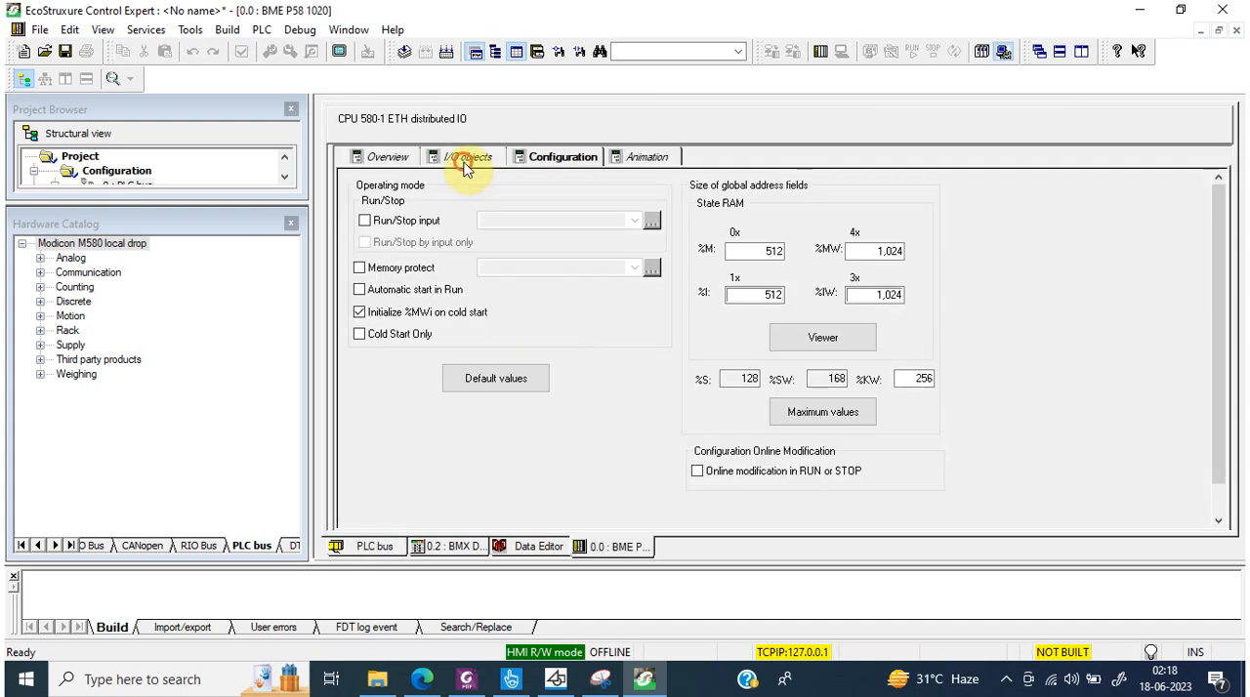
{"action": "left_click", "coordinate": [461, 159]}
{"action": "left_click", "coordinate": [386, 158]}
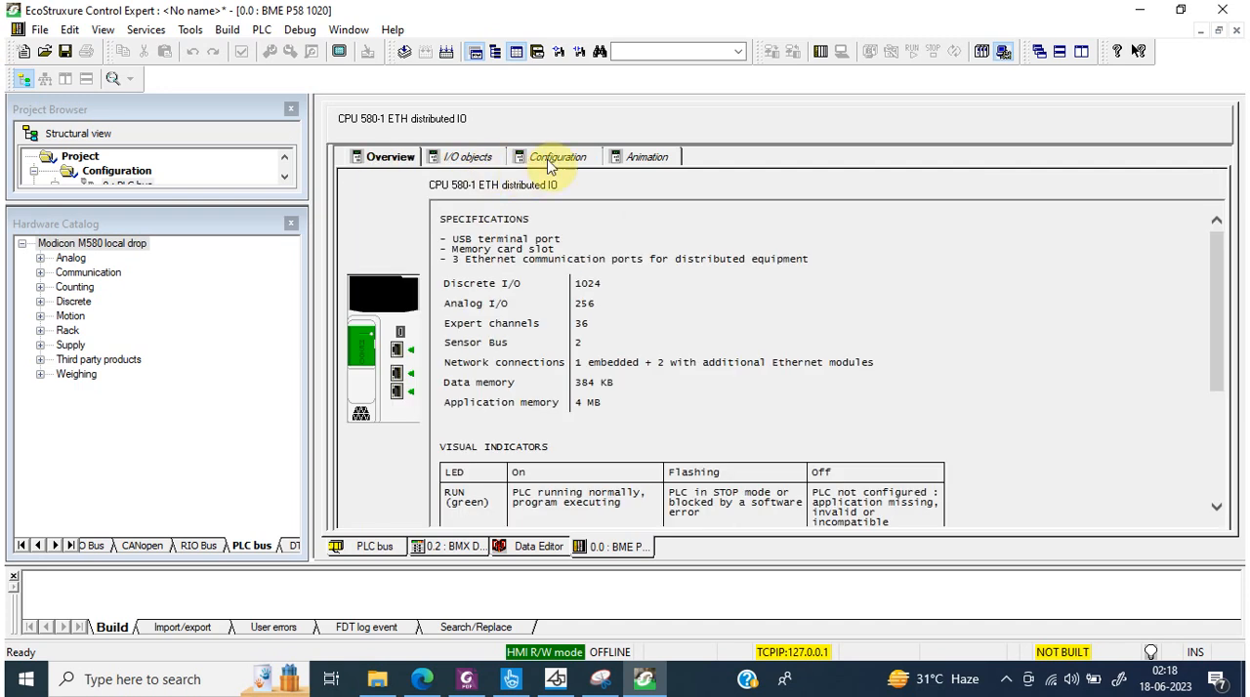
{"action": "left_click", "coordinate": [555, 158]}
Step: Examine the CPU's animation screen, covering its task, real-time clock and system information pages, and close it
{"action": "left_click", "coordinate": [641, 158]}
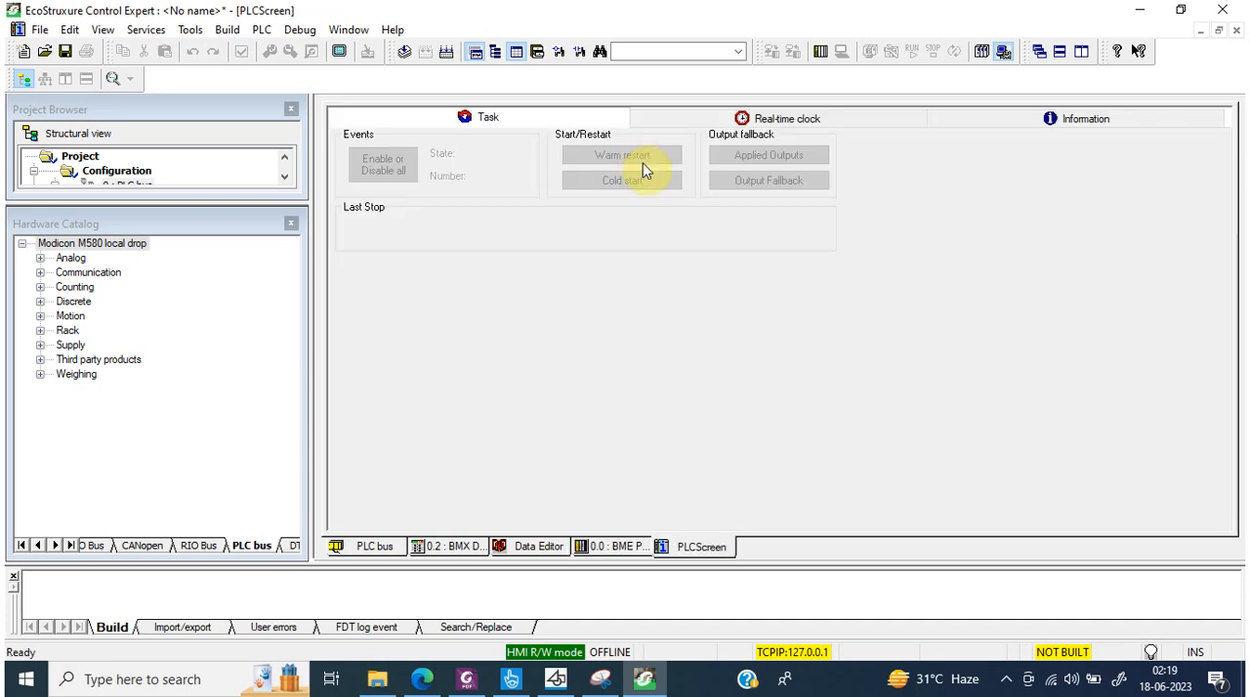
{"action": "left_click", "coordinate": [806, 117]}
{"action": "left_click", "coordinate": [1005, 117]}
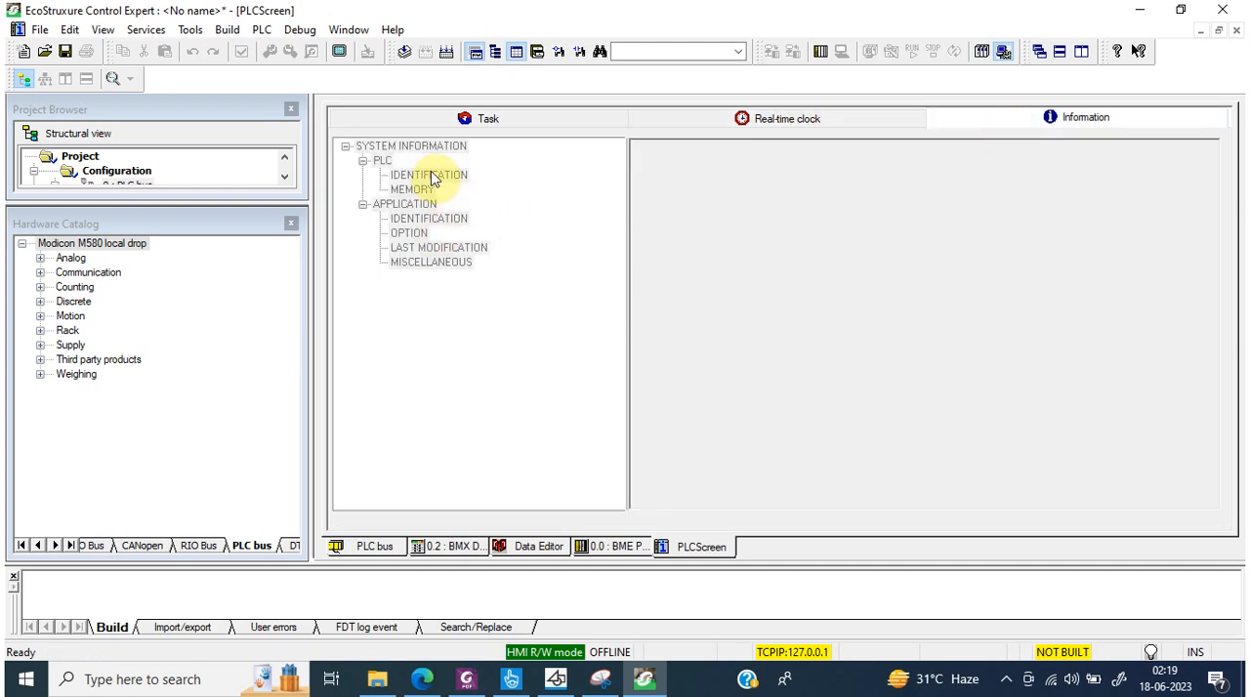
{"action": "left_click", "coordinate": [406, 118]}
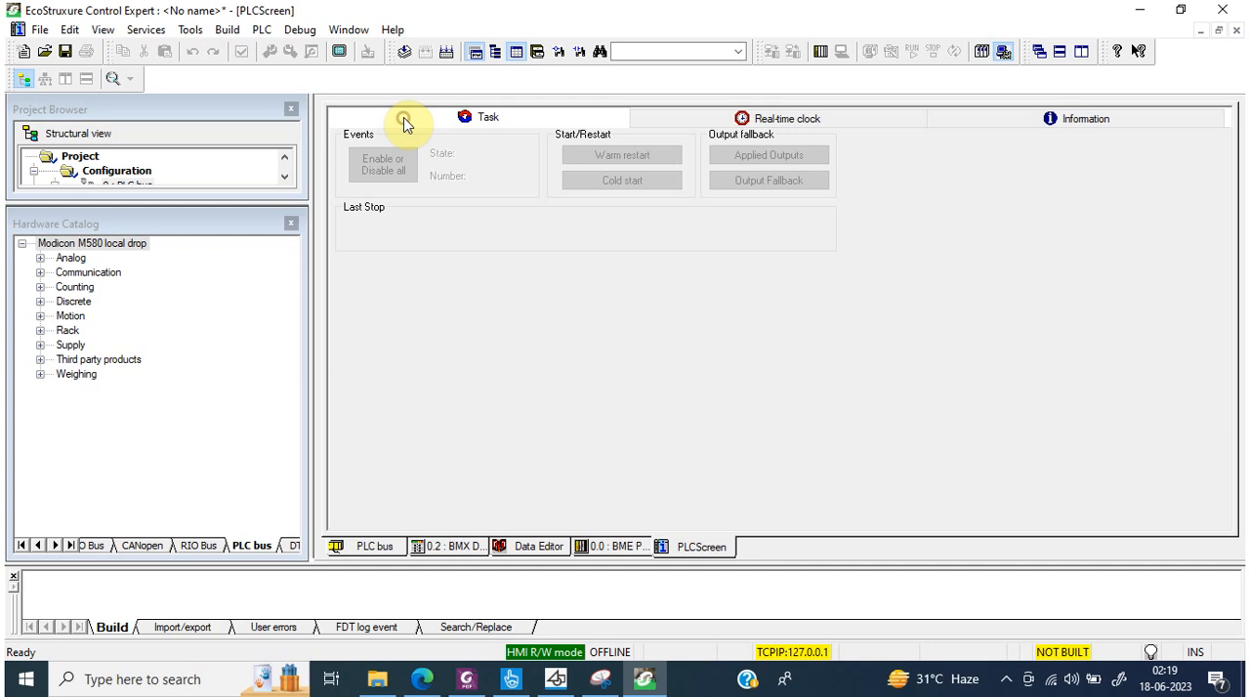
{"action": "left_click", "coordinate": [1236, 30]}
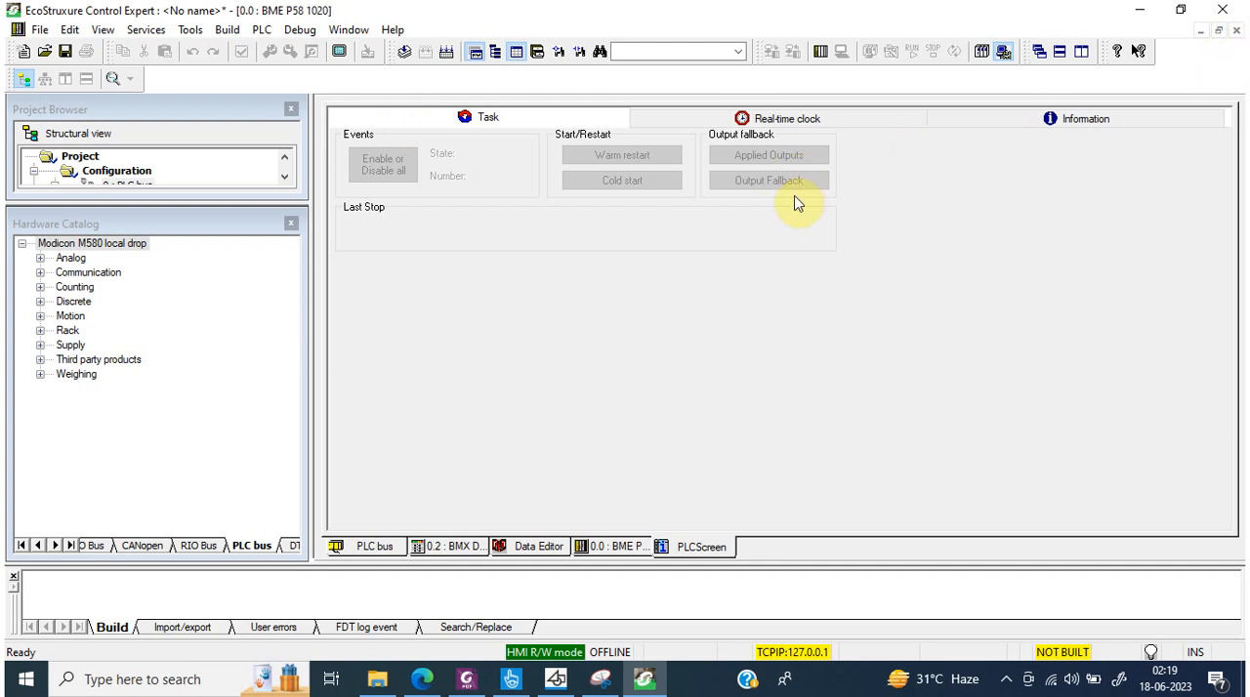
Step: Revisit the CPU's overview, I/O objects and animation screen, and return to the device DDT variables in the Data Editor
{"action": "left_click", "coordinate": [393, 160]}
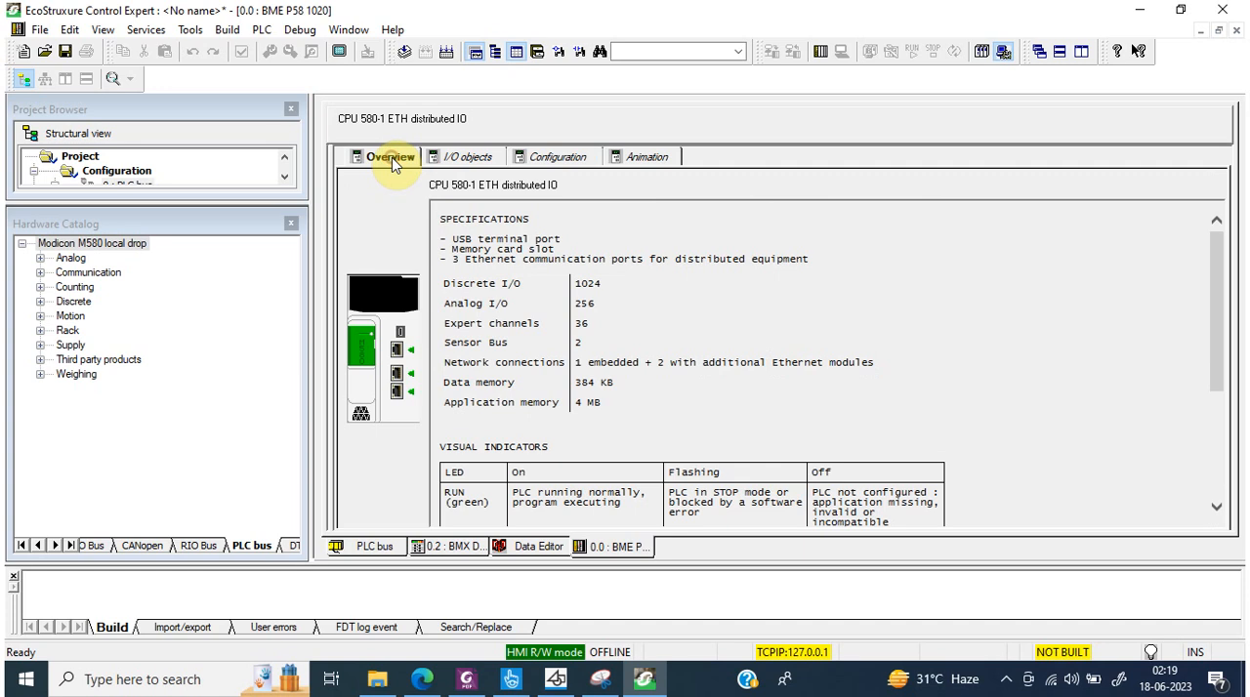
{"action": "left_click", "coordinate": [468, 161]}
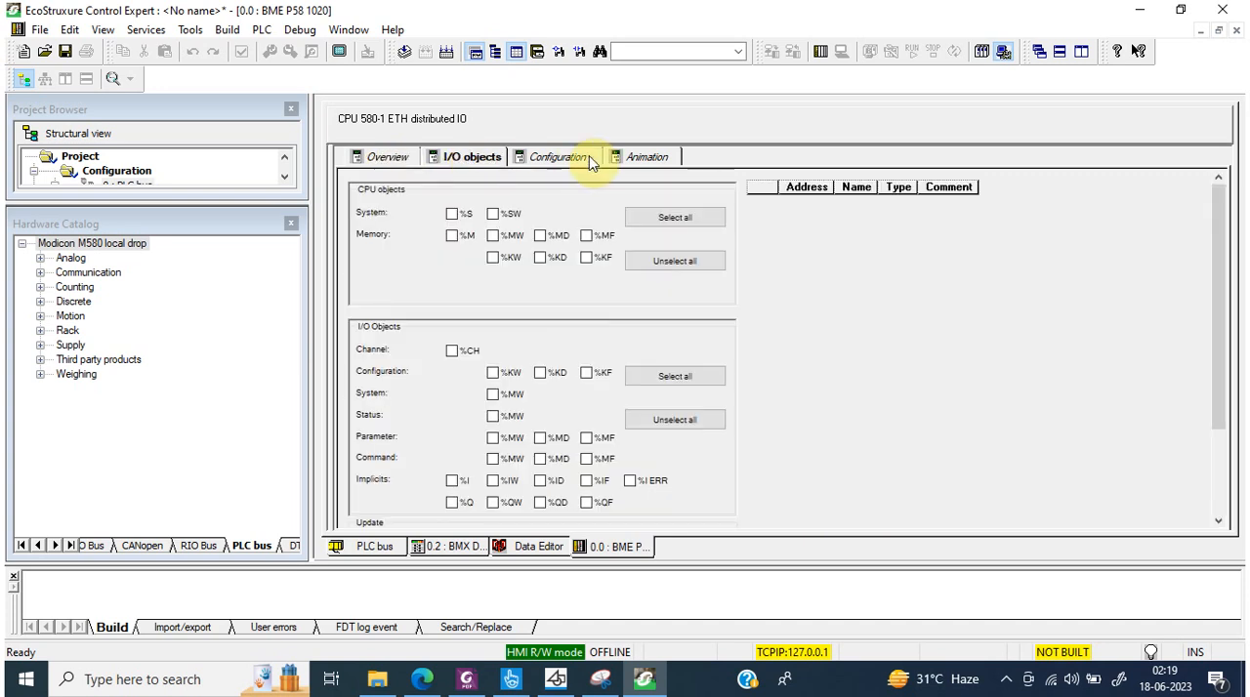
{"action": "left_click", "coordinate": [627, 158]}
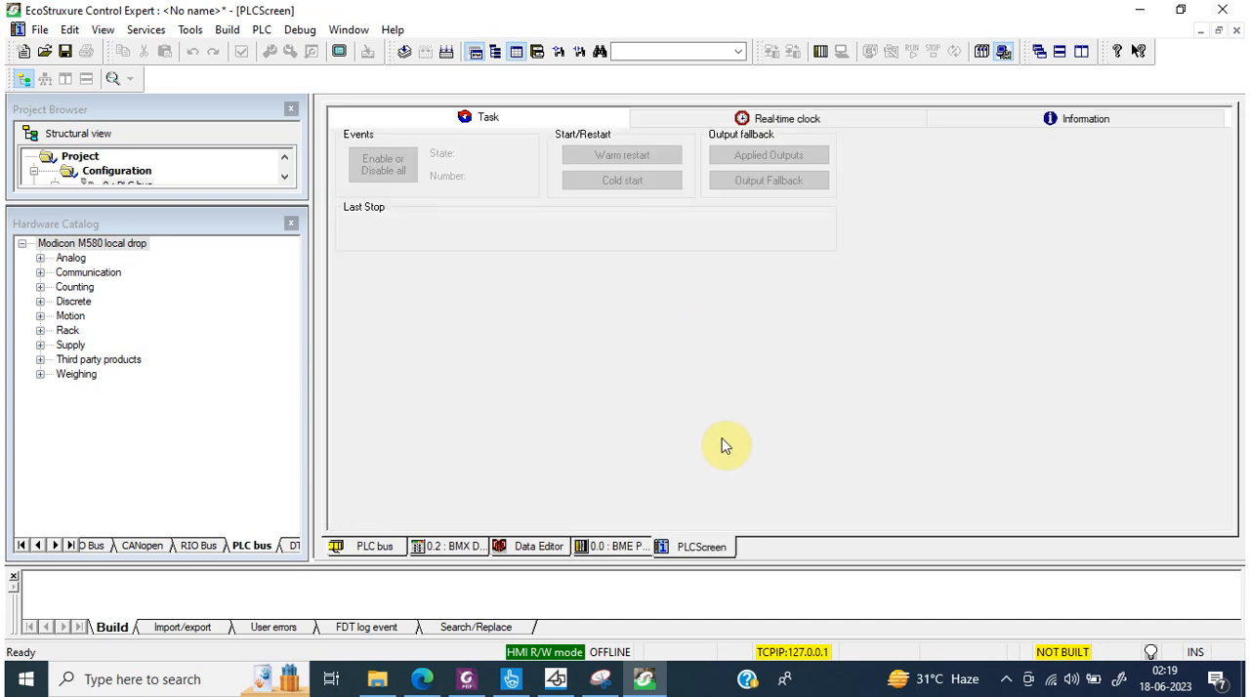
{"action": "left_click", "coordinate": [1236, 31]}
{"action": "left_click", "coordinate": [542, 548]}
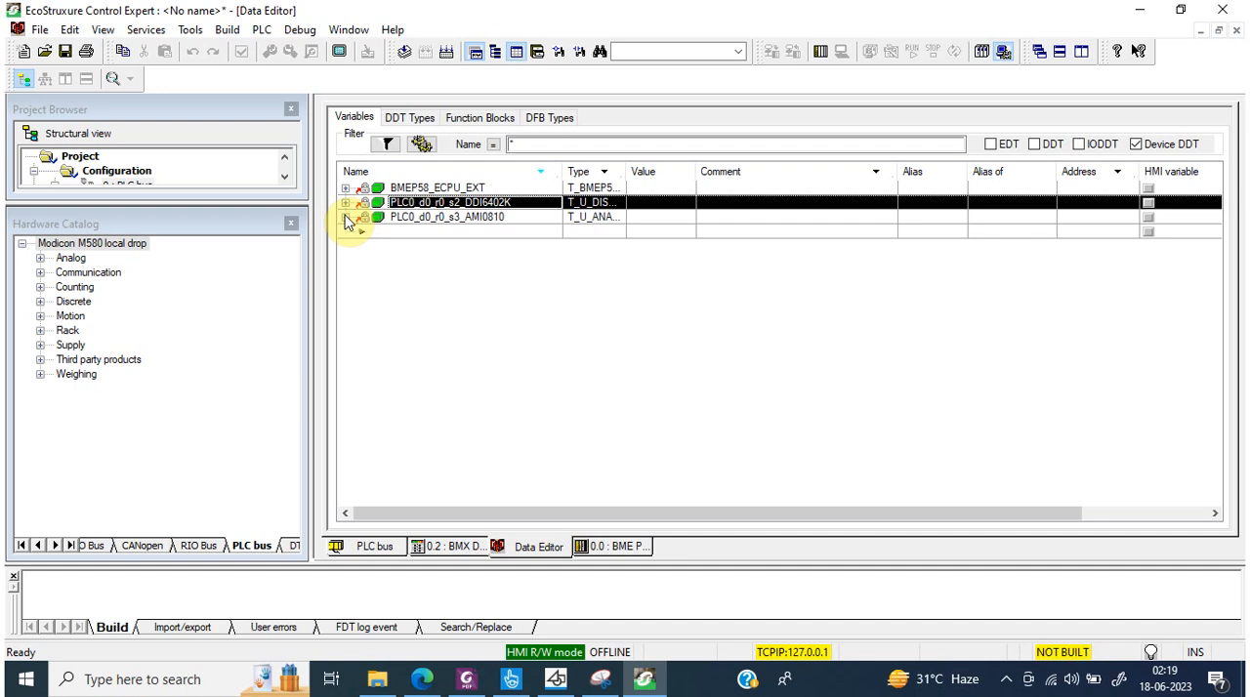
Step: Inspect the BMX AMI 0810's channel symbols, range options and channel 0 scaling parameters, and return to the device DDT variables
{"action": "left_click", "coordinate": [377, 549]}
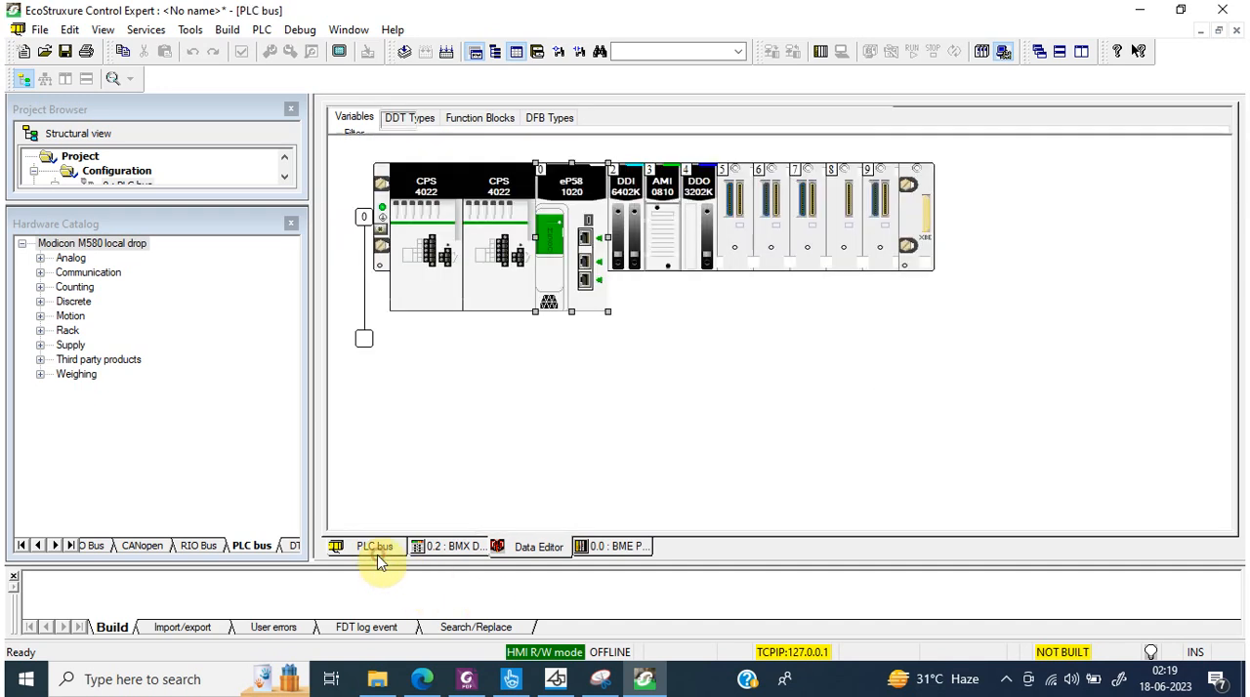
{"action": "left_click", "coordinate": [653, 182]}
{"action": "double_click", "coordinate": [653, 181]}
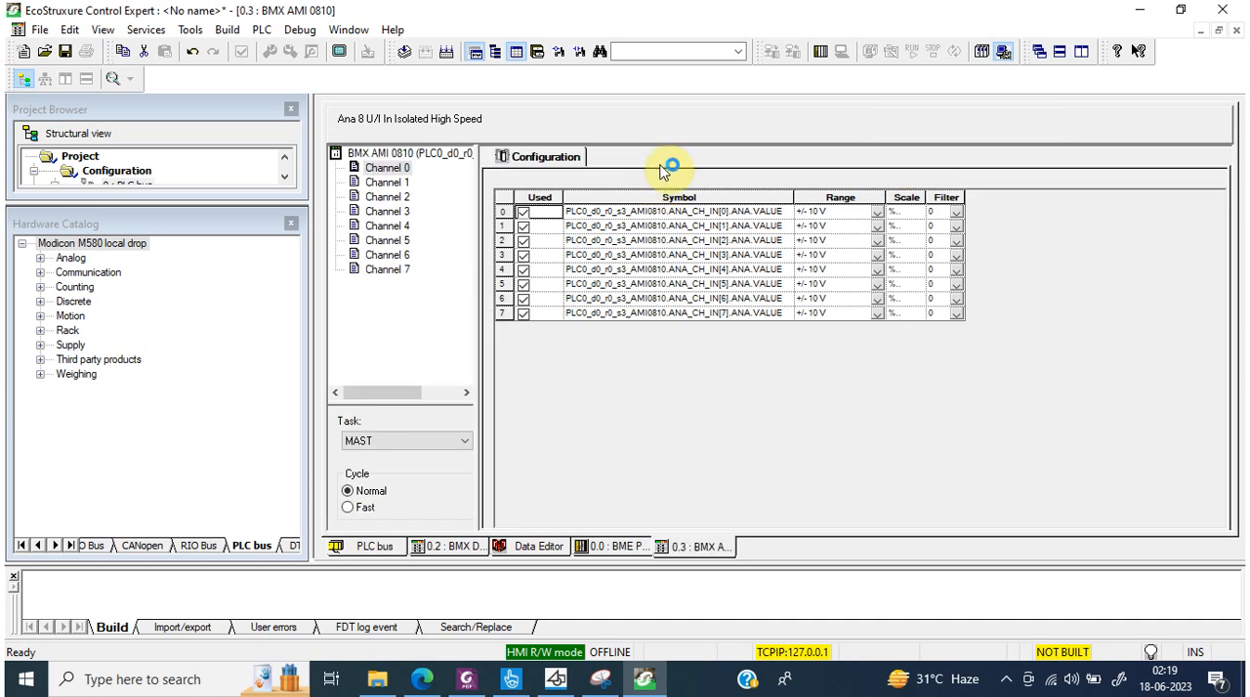
{"action": "left_click", "coordinate": [647, 224]}
{"action": "left_click", "coordinate": [641, 253]}
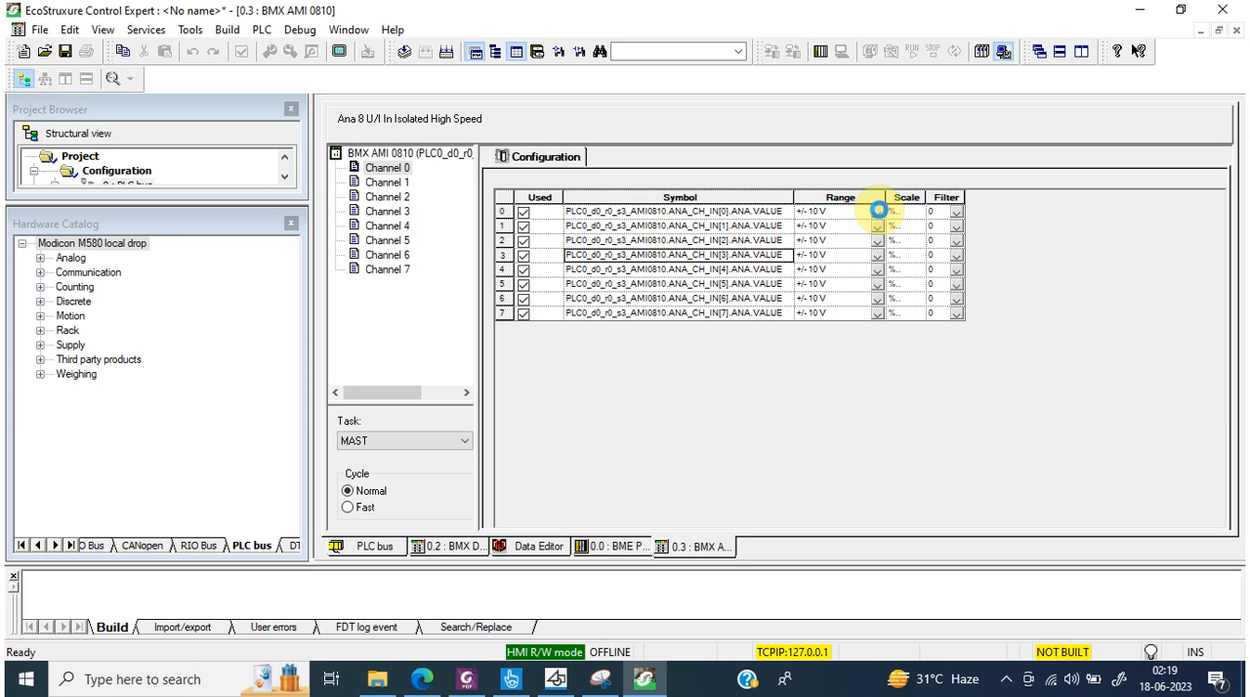
{"action": "left_click", "coordinate": [878, 209]}
{"action": "left_click", "coordinate": [878, 212]}
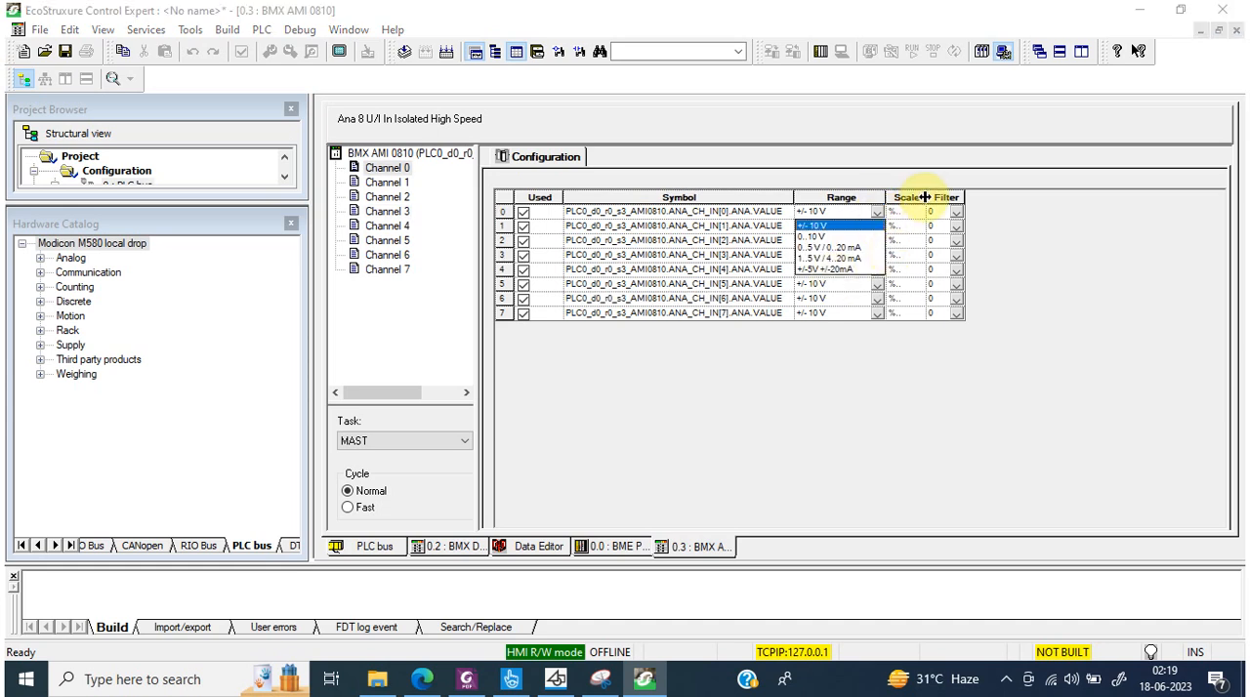
{"action": "left_click", "coordinate": [920, 219]}
{"action": "double_click", "coordinate": [922, 216]}
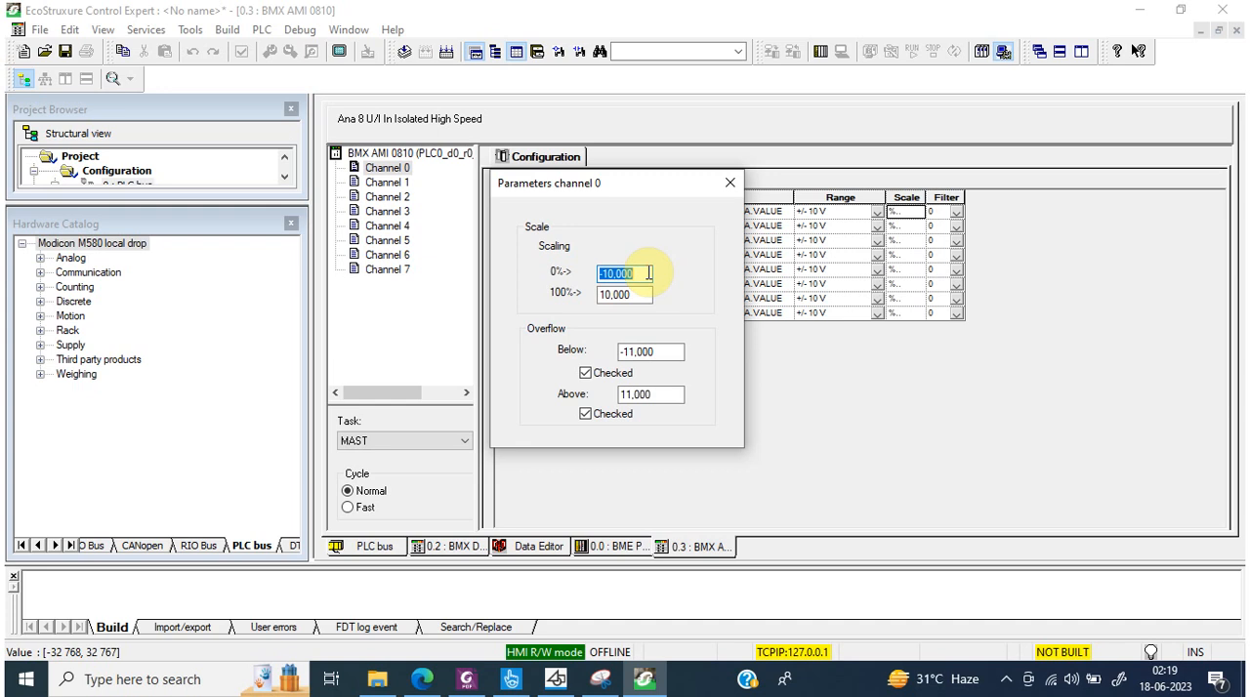
{"action": "left_click", "coordinate": [730, 183]}
{"action": "left_click", "coordinate": [532, 547]}
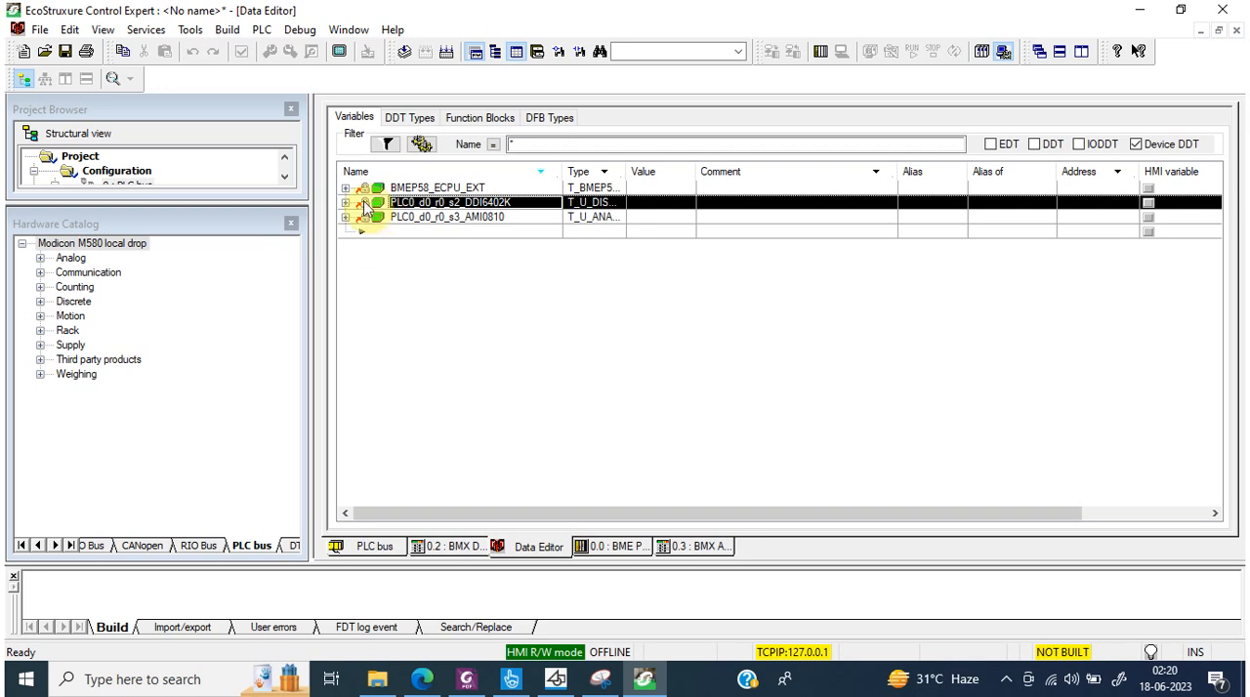
Step: Add a second BMX DDO 3202K discrete output module to slot 5 with the Device DDT I/O data type
{"action": "left_click", "coordinate": [376, 549]}
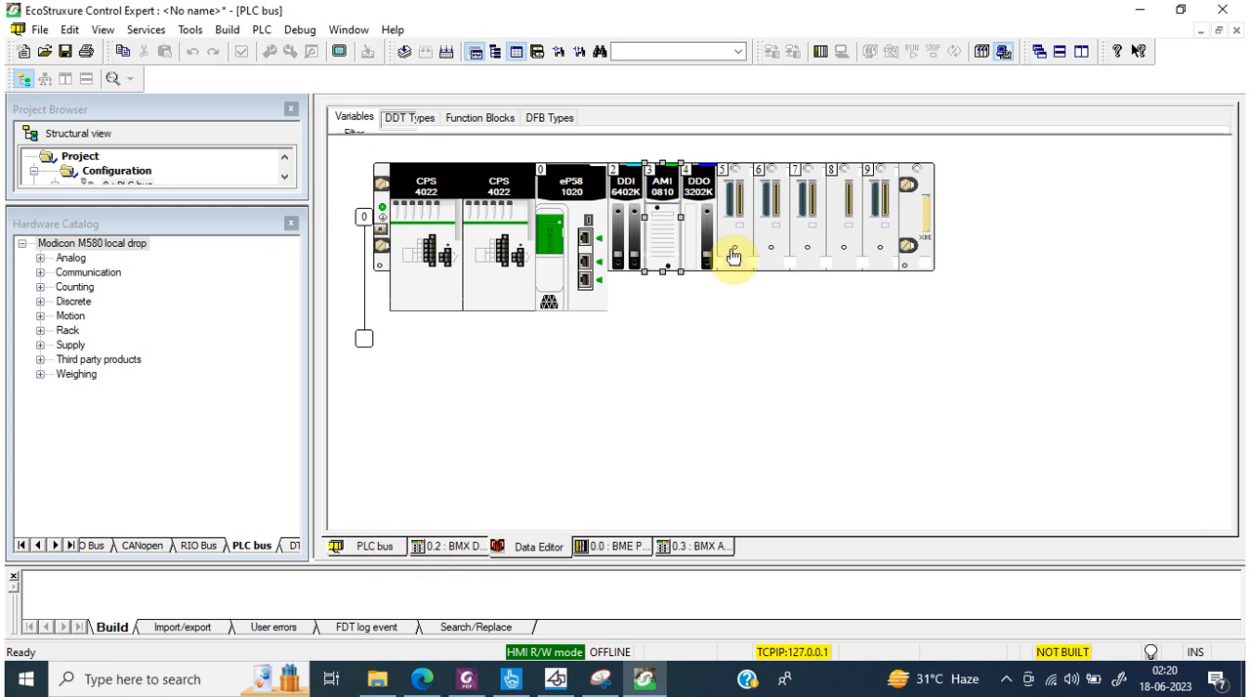
{"action": "left_click", "coordinate": [734, 231]}
{"action": "double_click", "coordinate": [733, 231]}
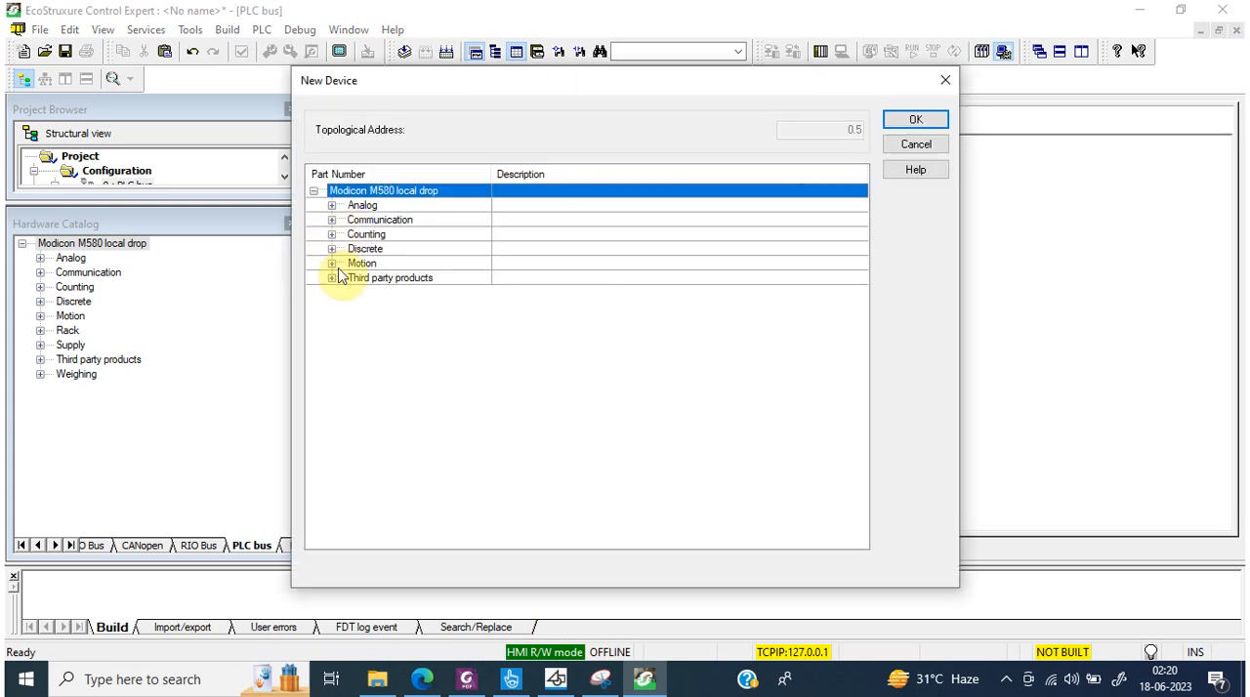
{"action": "left_click", "coordinate": [331, 250]}
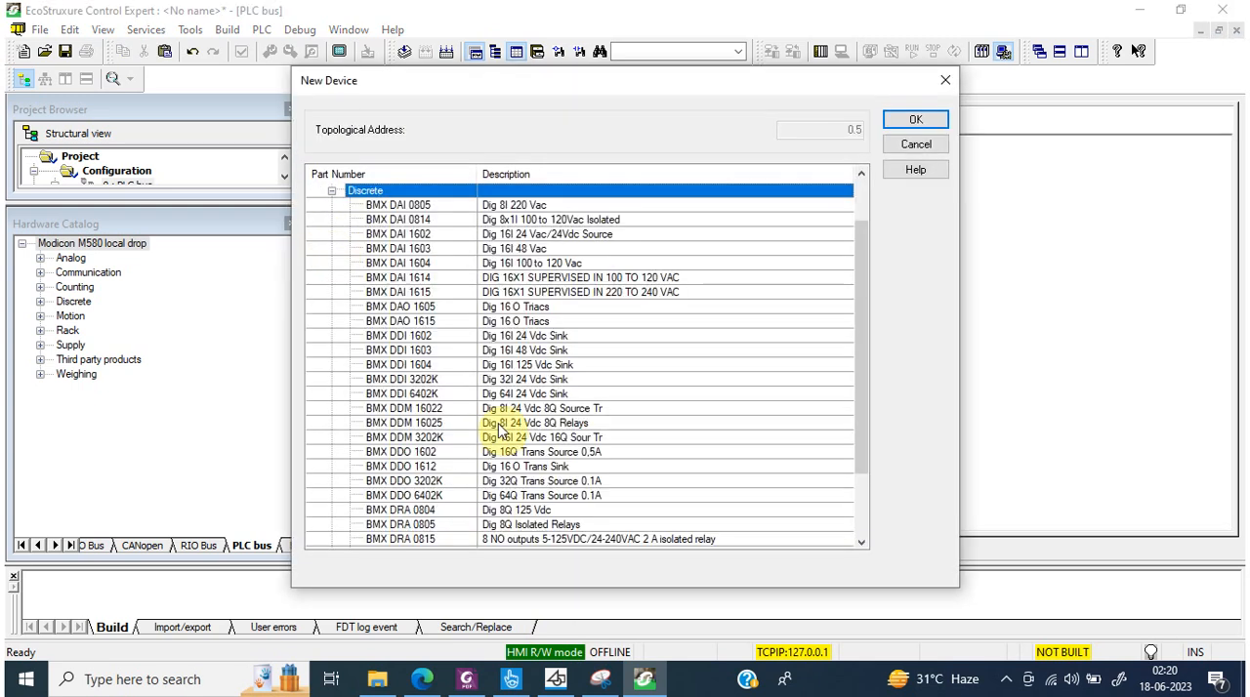
{"action": "left_click", "coordinate": [435, 483]}
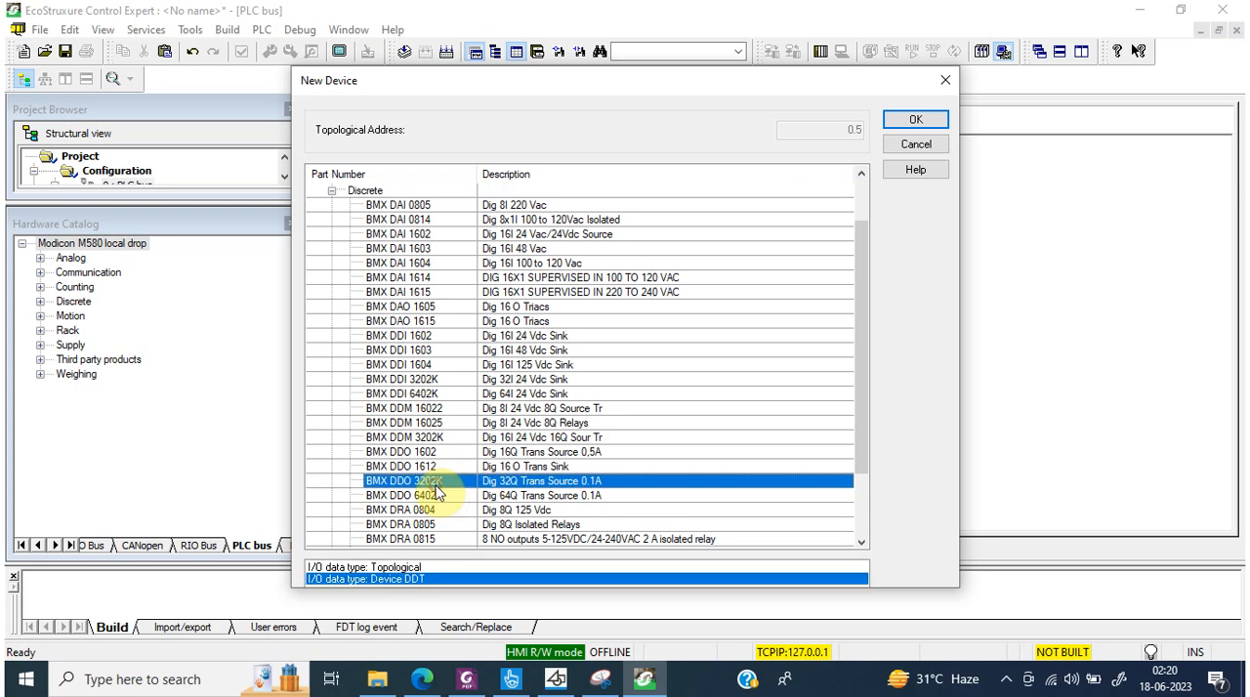
{"action": "left_click", "coordinate": [916, 119]}
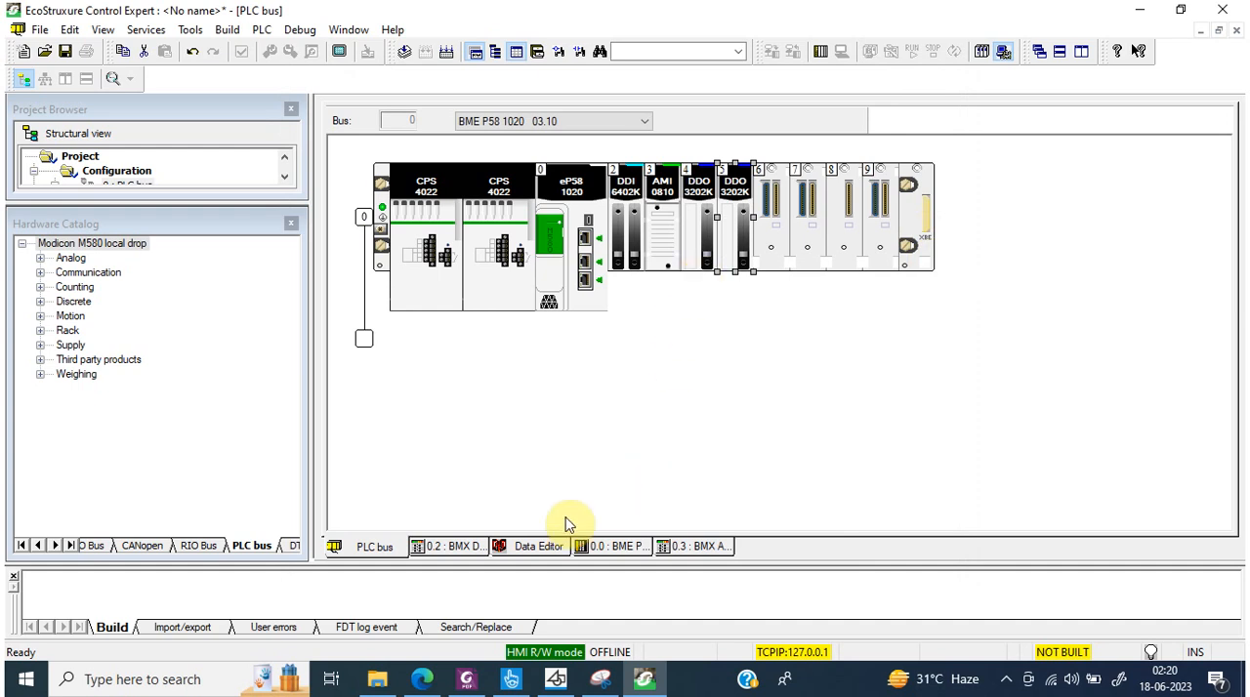
Step: In the Data Editor, examine the slot 5 DDO3202K device DDT's module health, module faults and DIS_CH_OUT[0] channel health and value
{"action": "left_click", "coordinate": [517, 548]}
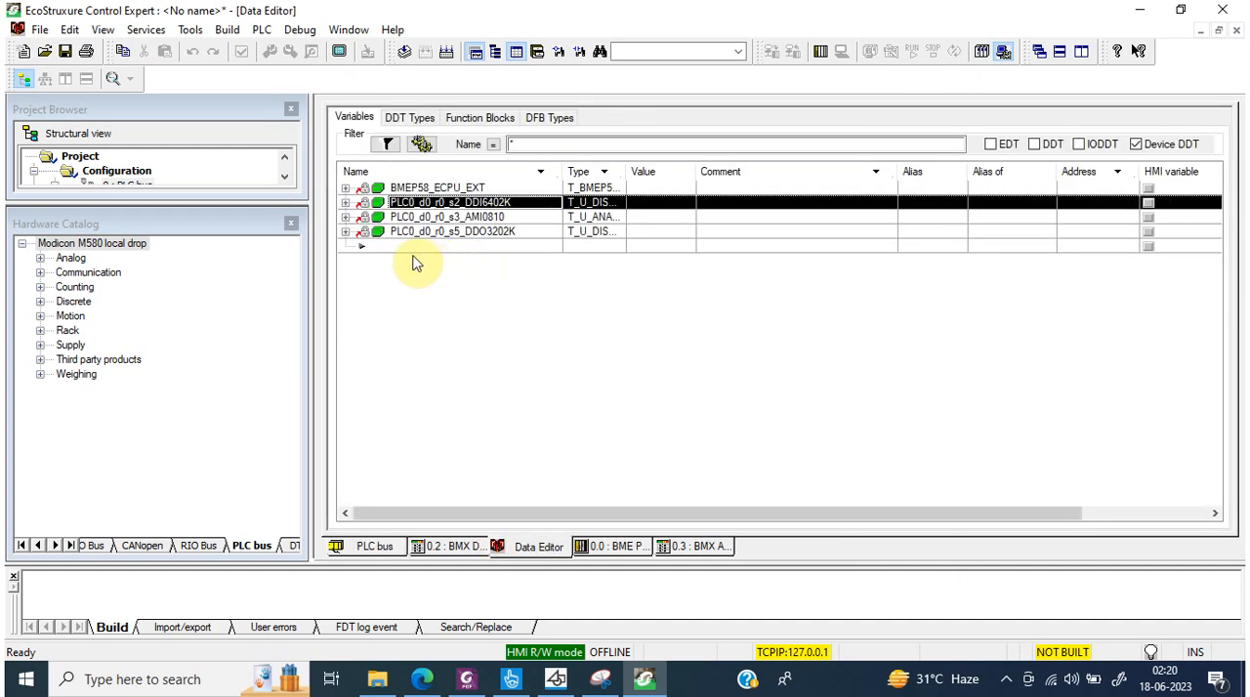
{"action": "left_click", "coordinate": [488, 234]}
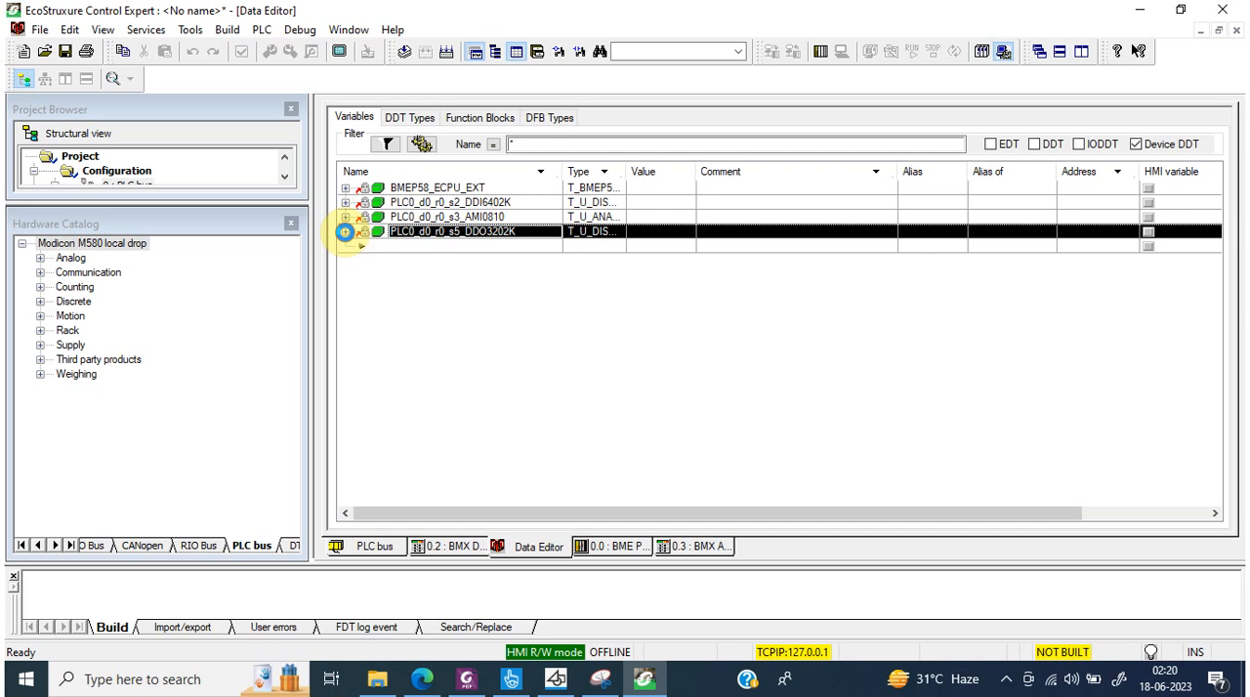
{"action": "left_click", "coordinate": [345, 232]}
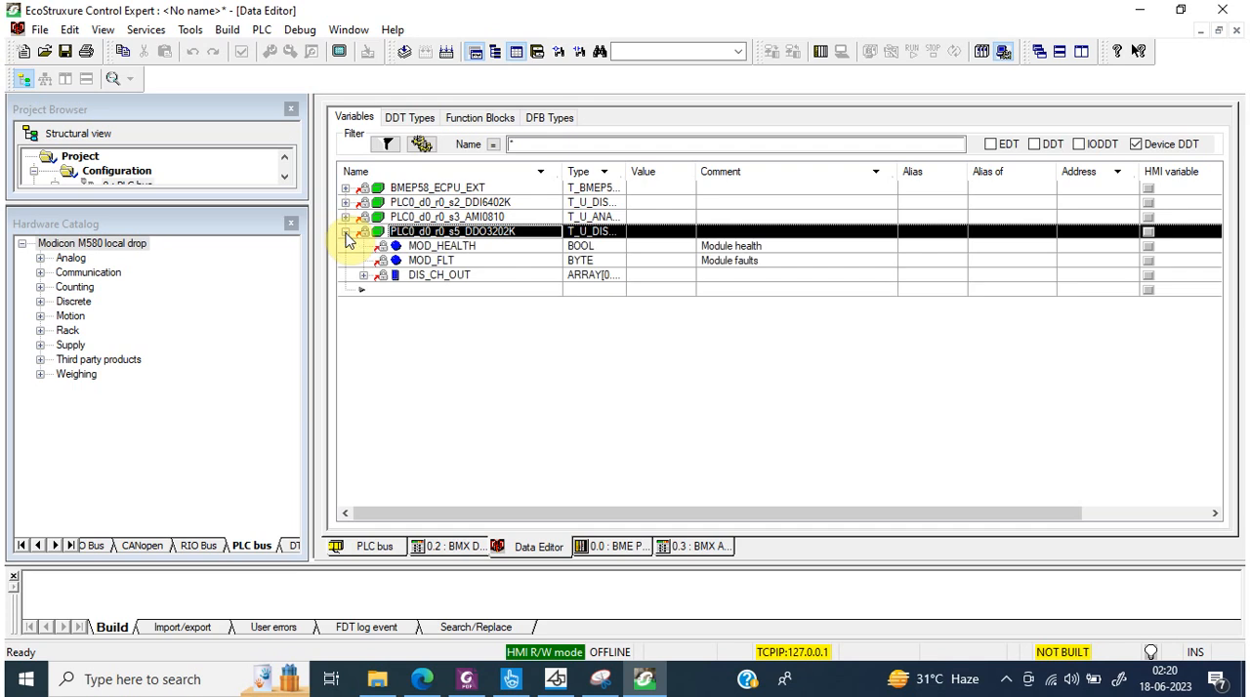
{"action": "left_click", "coordinate": [447, 246]}
{"action": "left_click", "coordinate": [670, 252]}
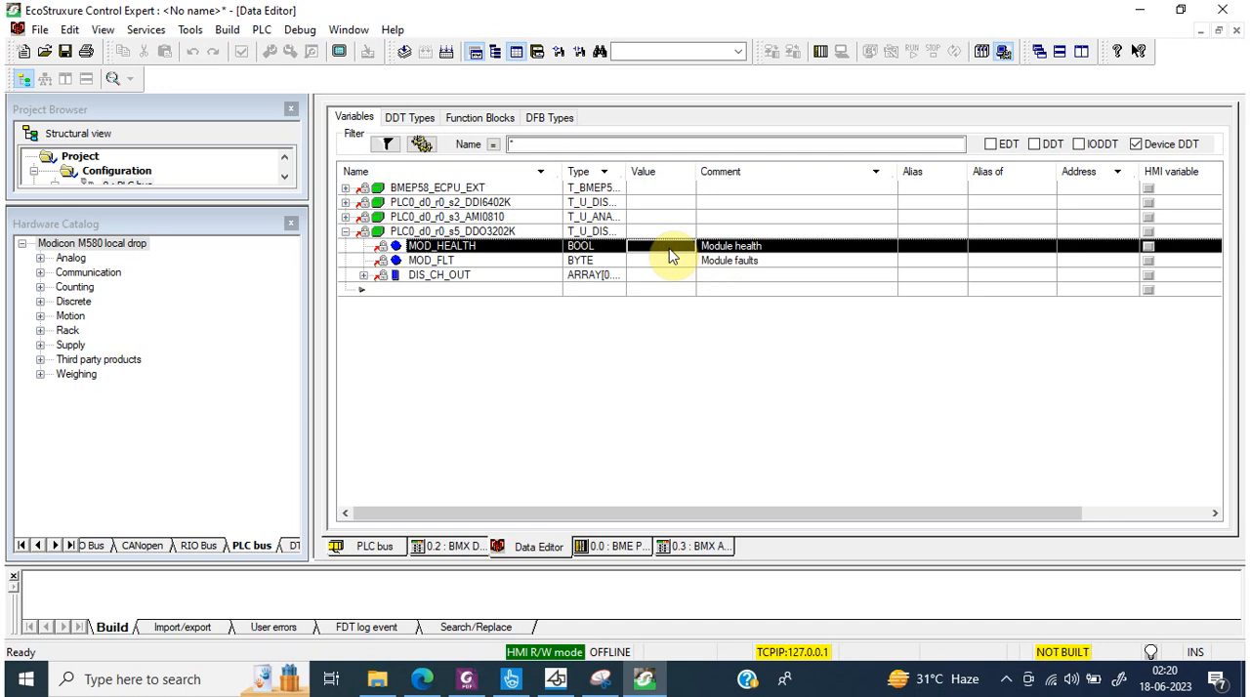
{"action": "left_click", "coordinate": [510, 262]}
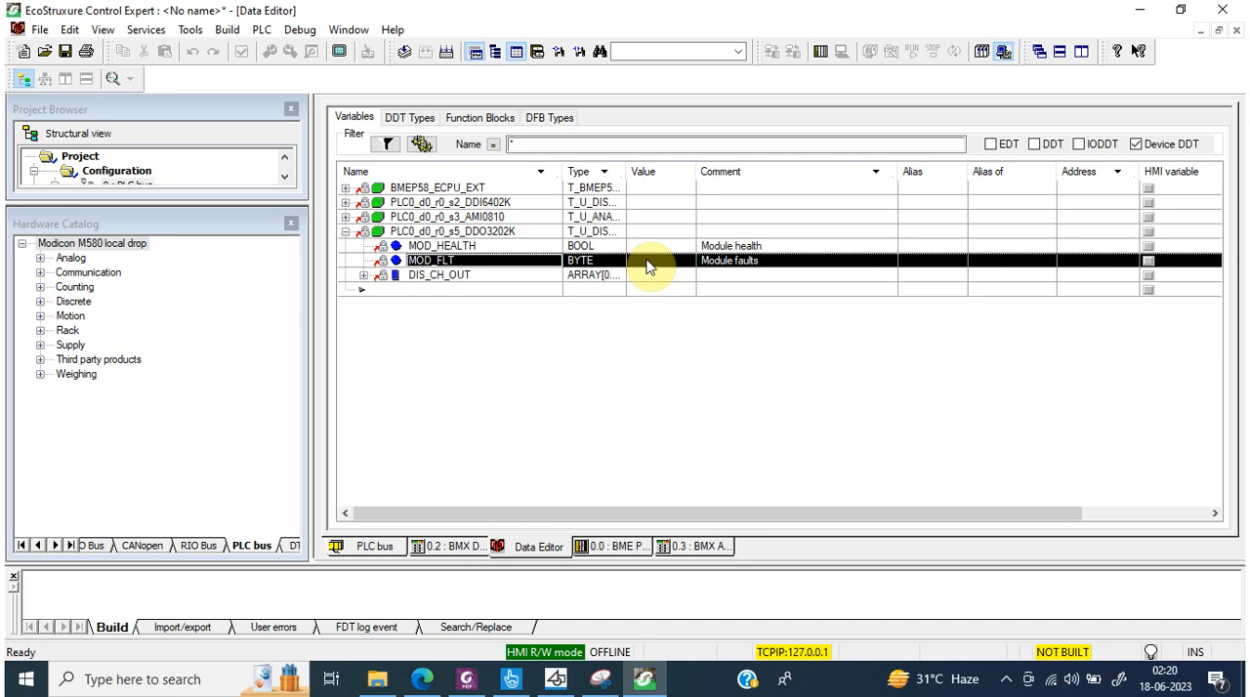
{"action": "left_click", "coordinate": [365, 277]}
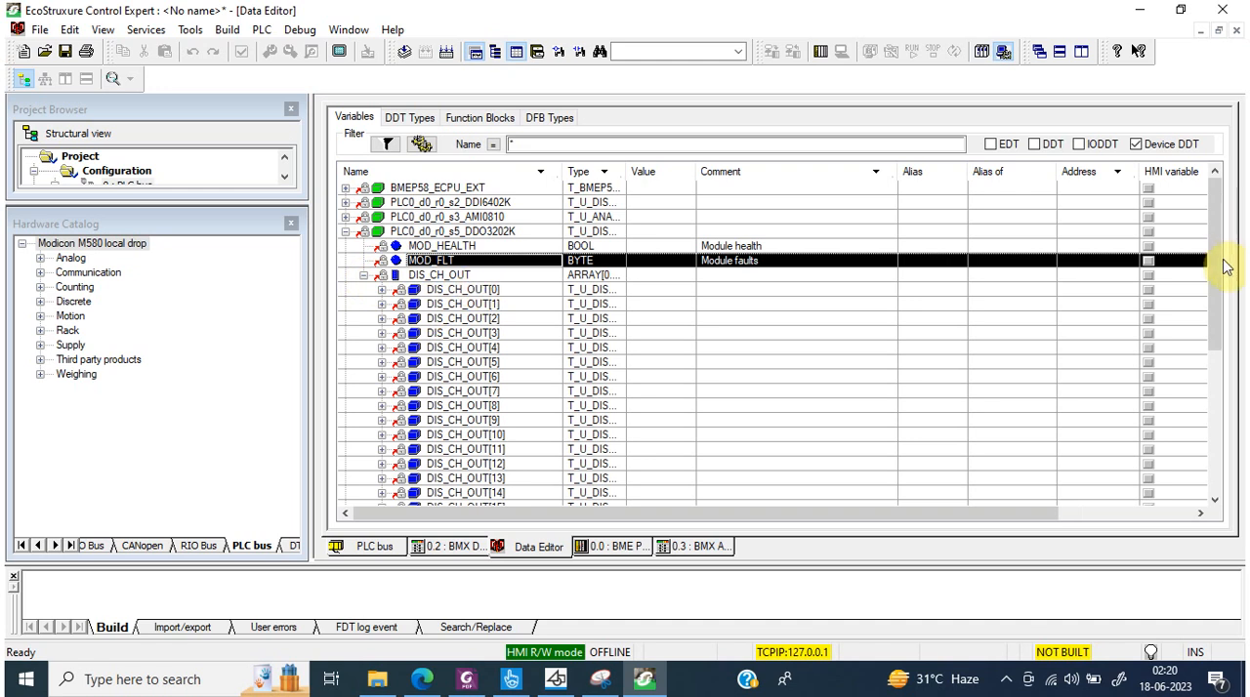
{"action": "left_click_drag", "start_coordinate": [1216, 354], "coordinate": [1216, 307]}
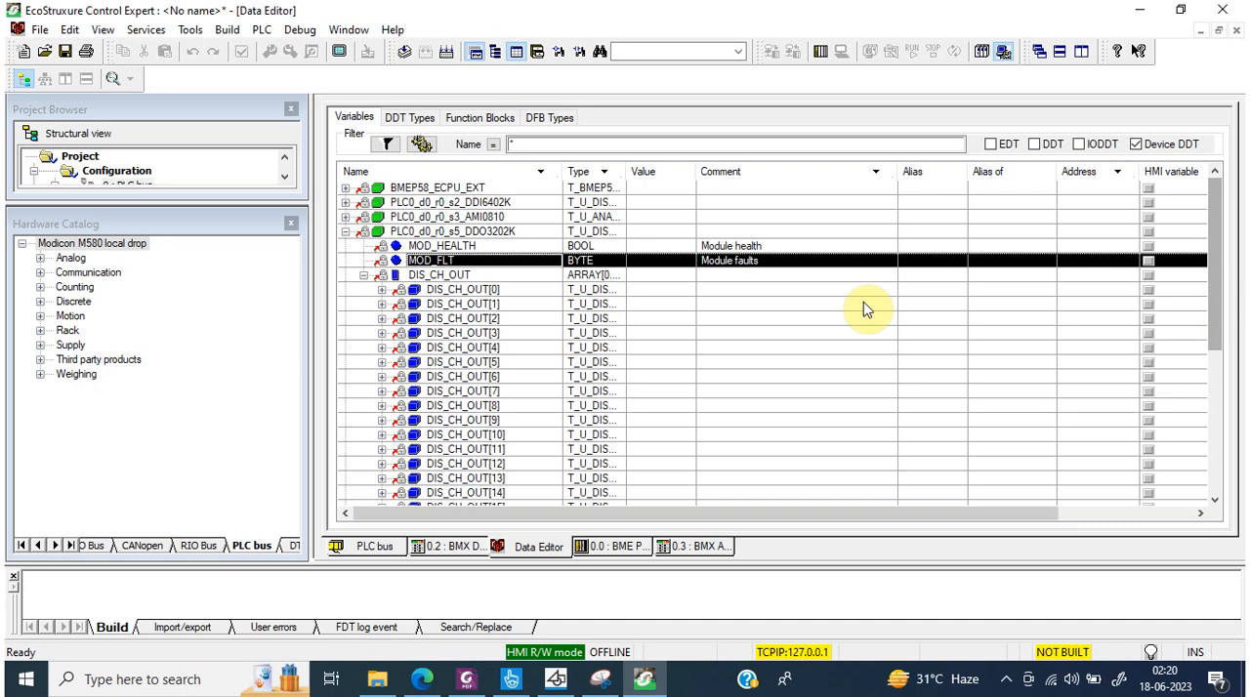
{"action": "left_click", "coordinate": [382, 289]}
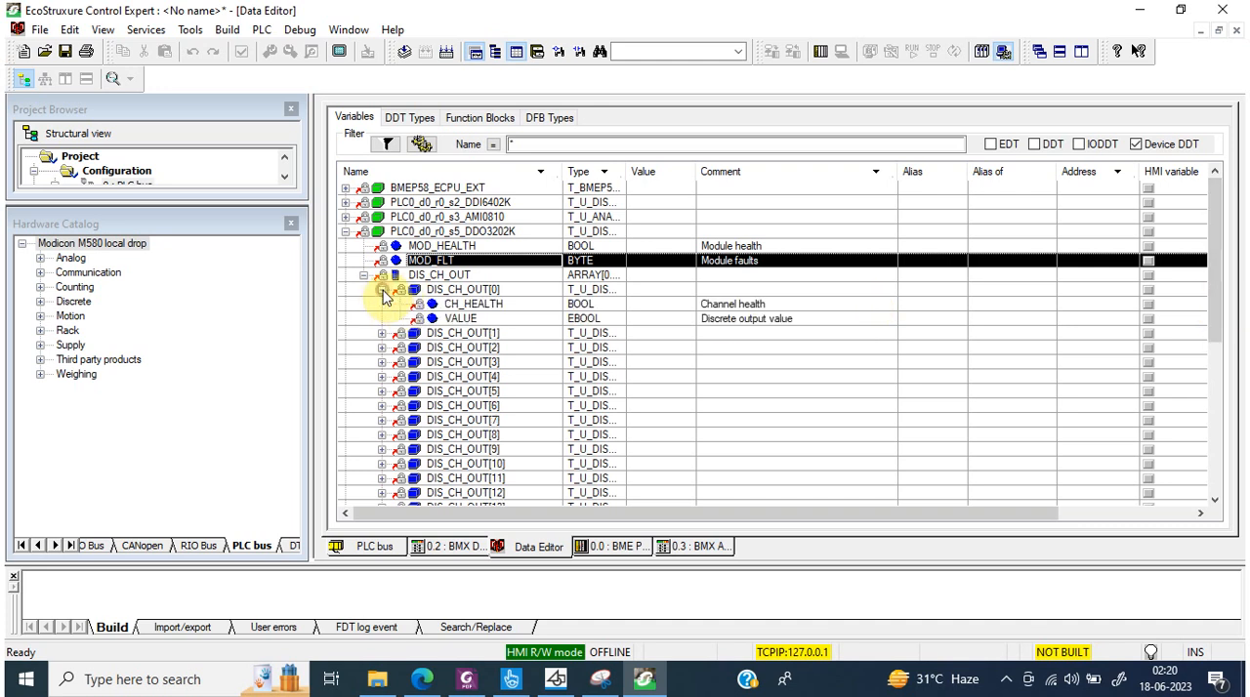
{"action": "left_click", "coordinate": [672, 310]}
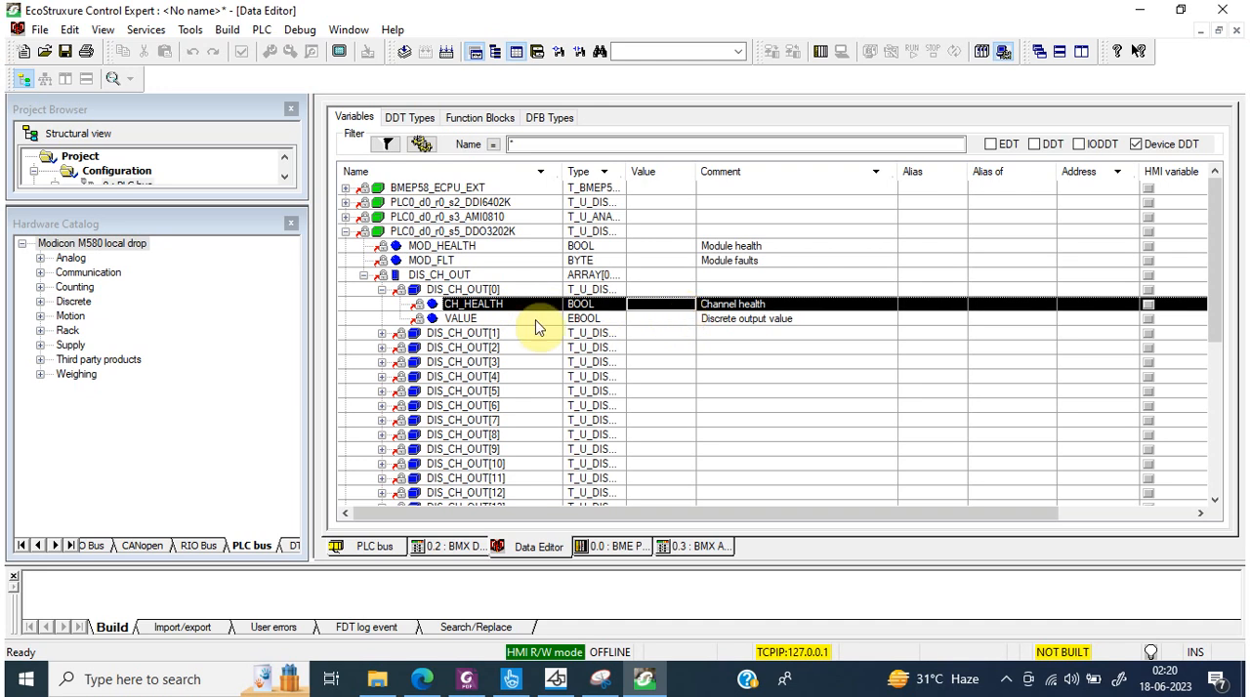
{"action": "left_click", "coordinate": [678, 320]}
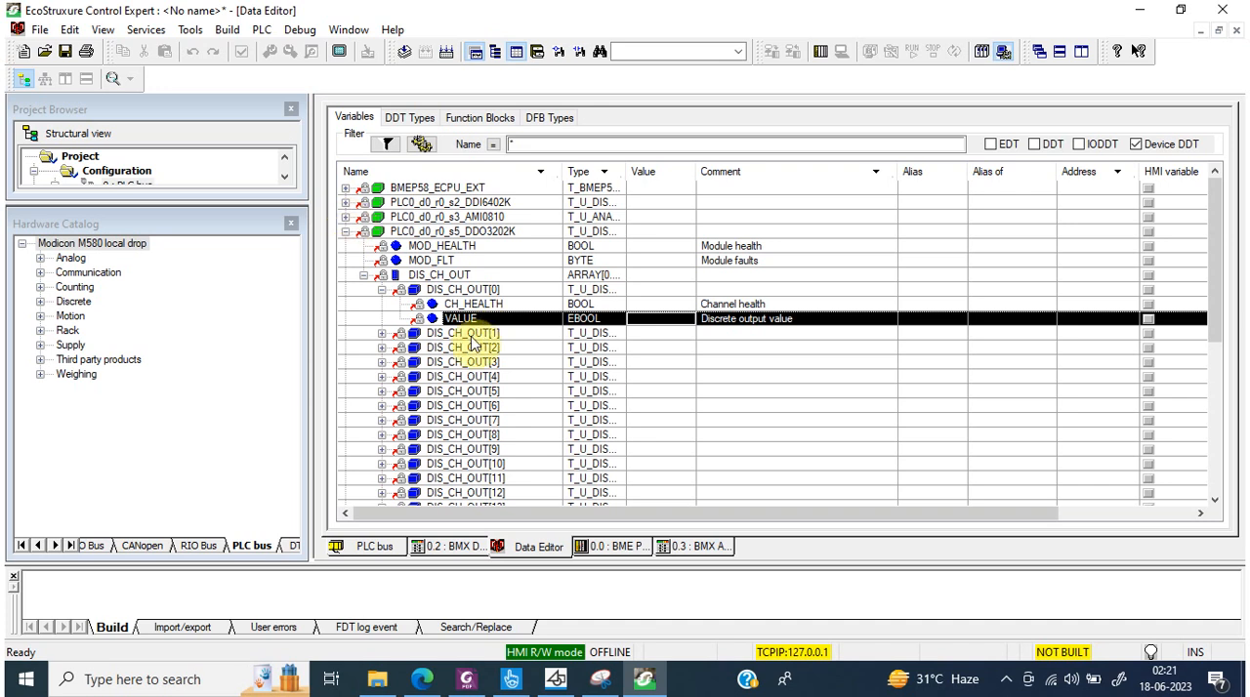
Step: Examine the AMI0810 device DDT's ANA_CH_IN[0] members, covering channel health, channel warning, measurement status, tolerance limits and error bits
{"action": "left_click", "coordinate": [346, 216]}
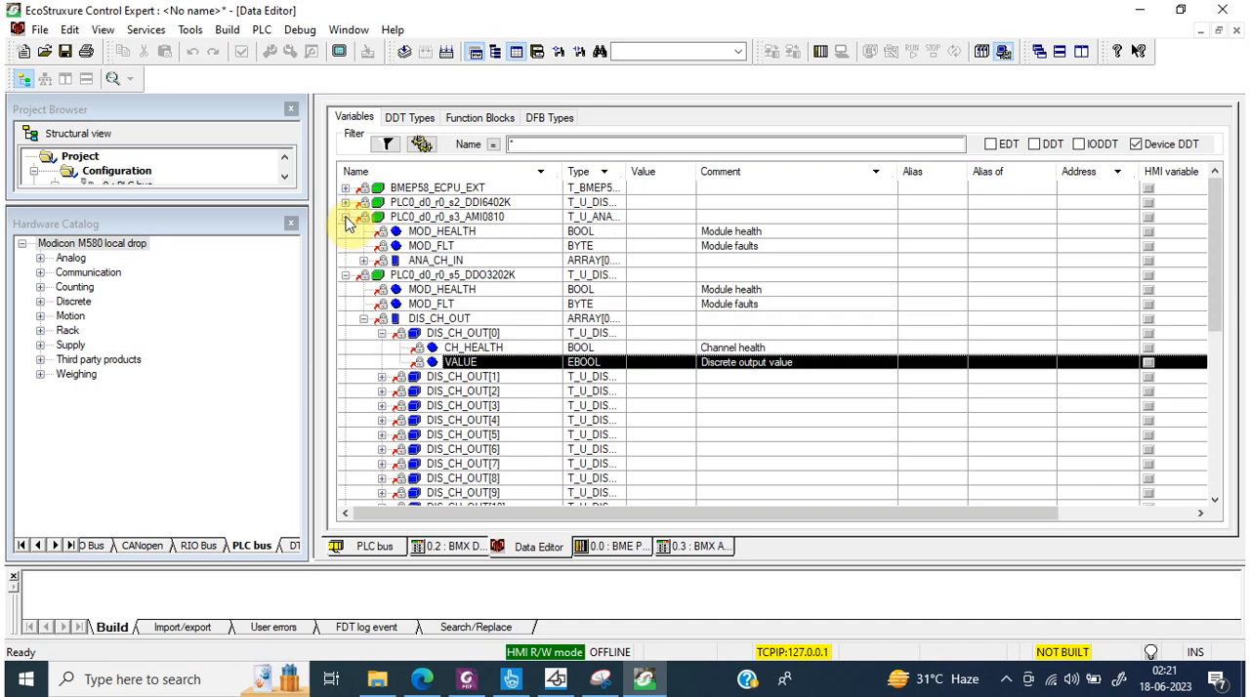
{"action": "left_click", "coordinate": [364, 262]}
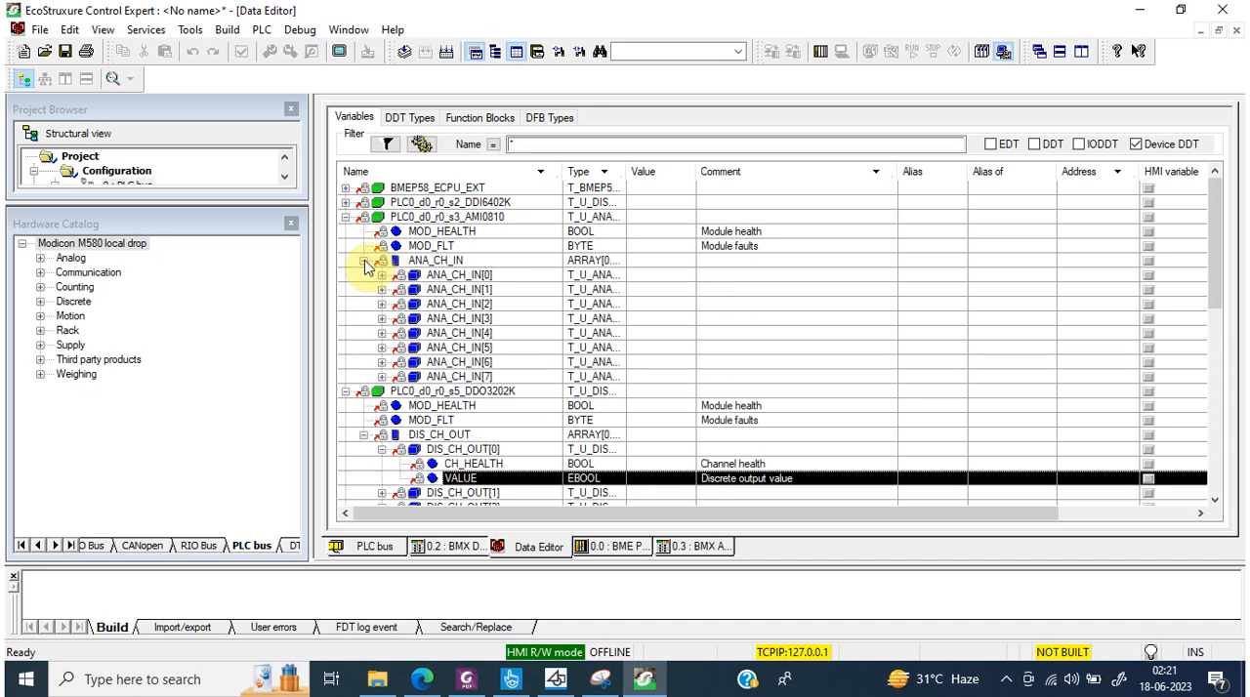
{"action": "left_click", "coordinate": [381, 280]}
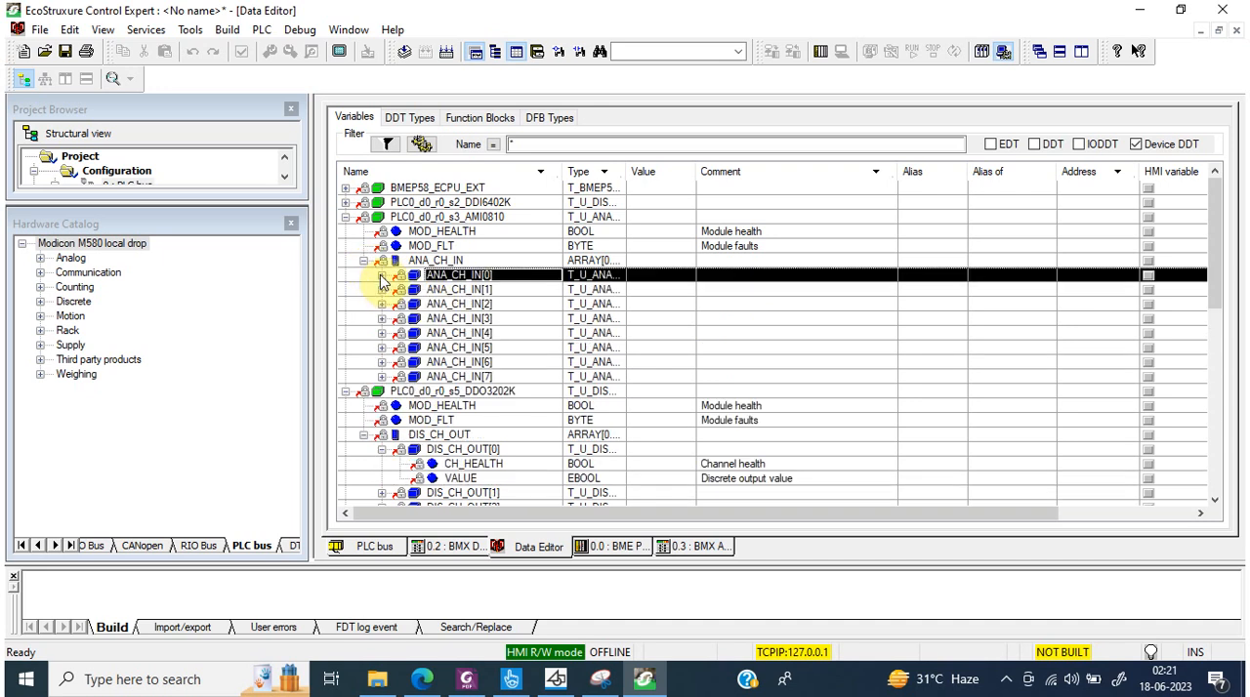
{"action": "left_click", "coordinate": [381, 276]}
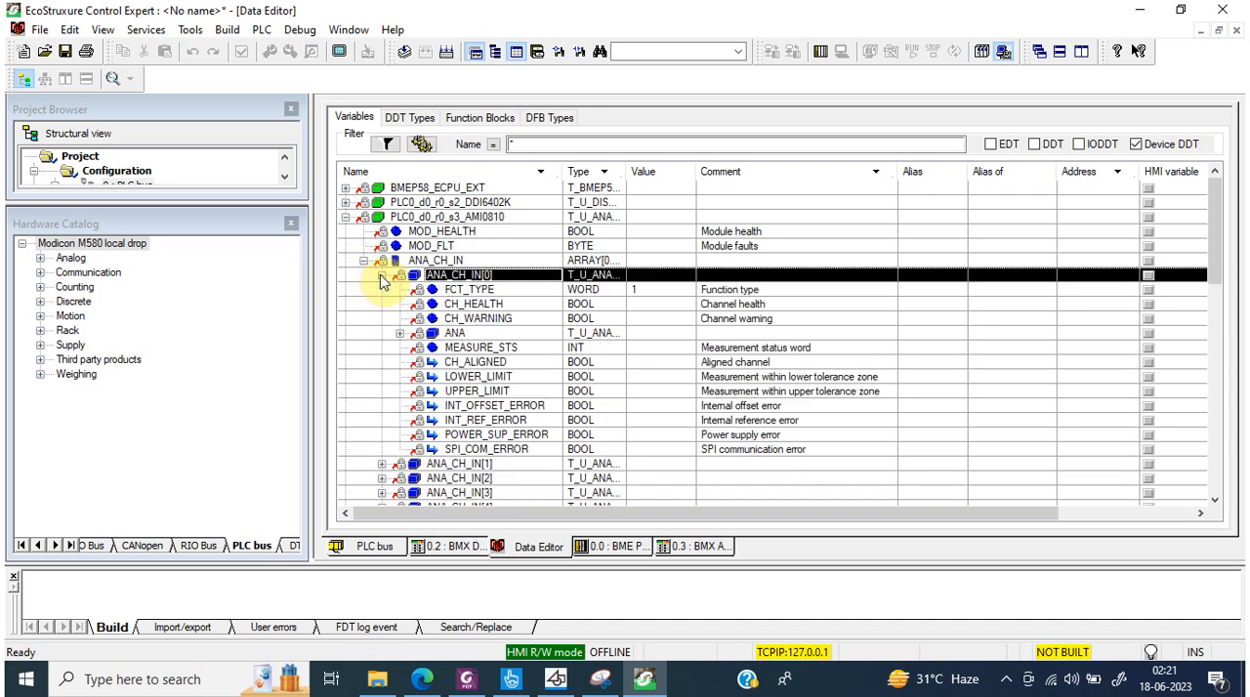
{"action": "left_click", "coordinate": [515, 304]}
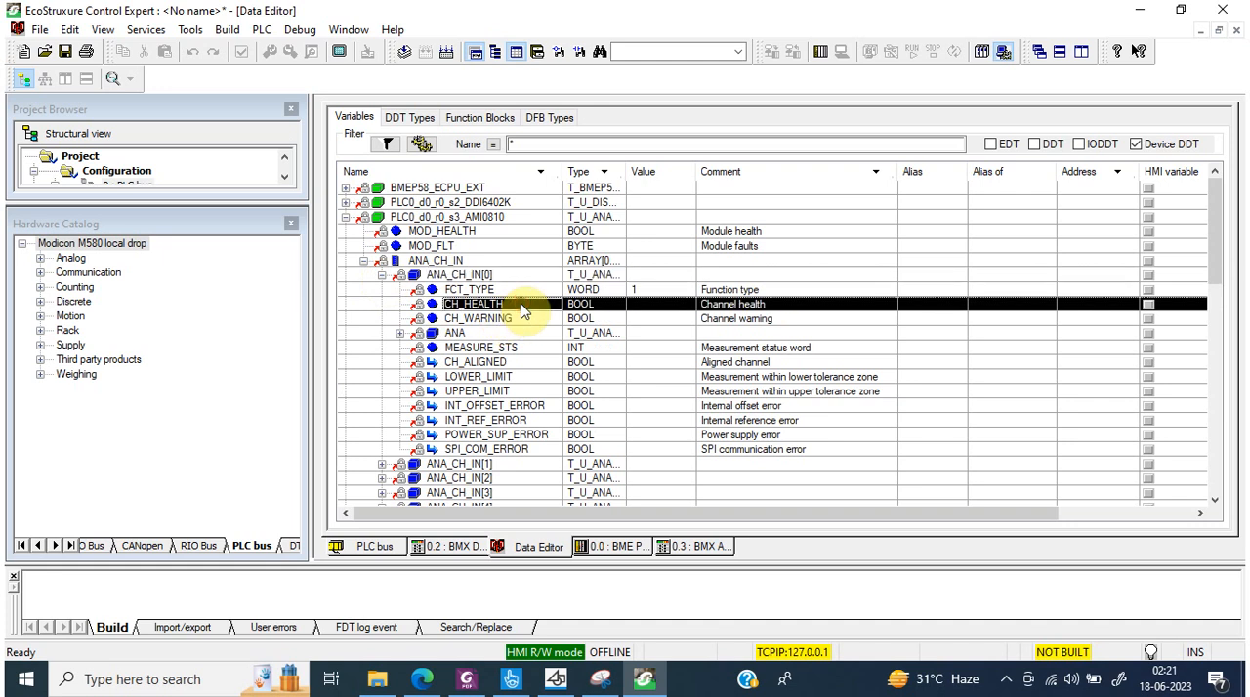
{"action": "left_click", "coordinate": [737, 287]}
{"action": "left_click", "coordinate": [552, 319]}
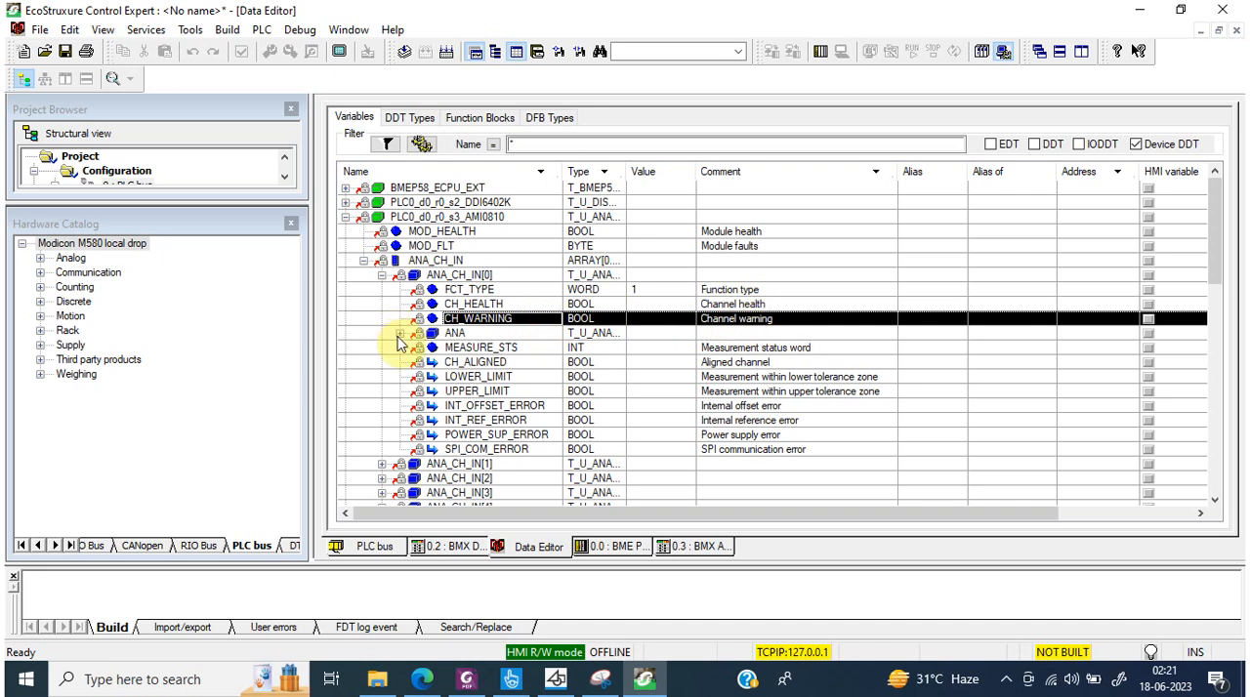
{"action": "left_click", "coordinate": [791, 349]}
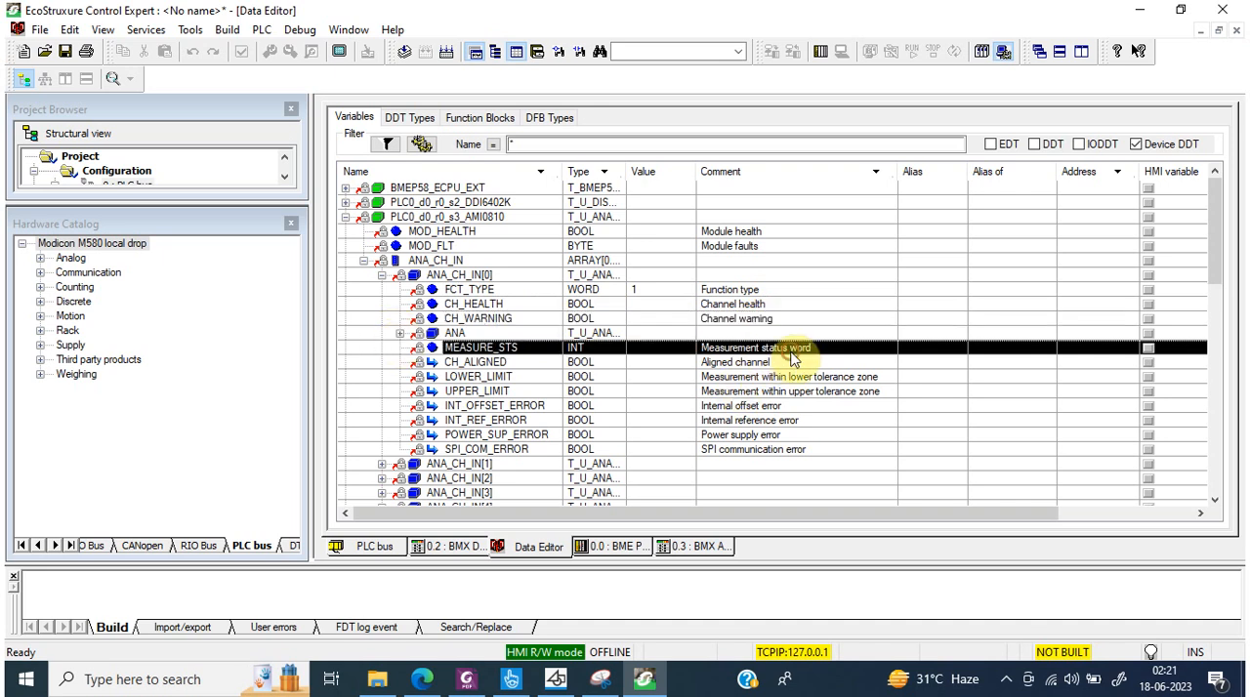
{"action": "left_click", "coordinate": [718, 363]}
{"action": "left_click", "coordinate": [662, 379]}
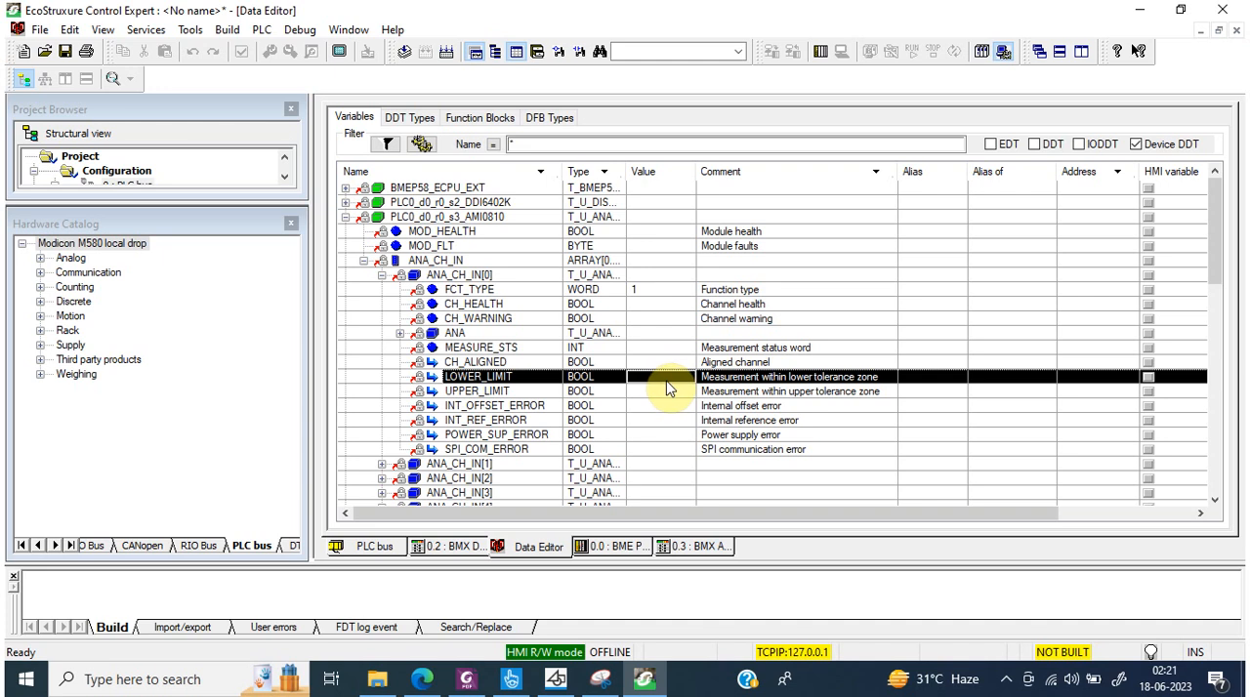
{"action": "left_click", "coordinate": [668, 391]}
{"action": "left_click", "coordinate": [668, 406]}
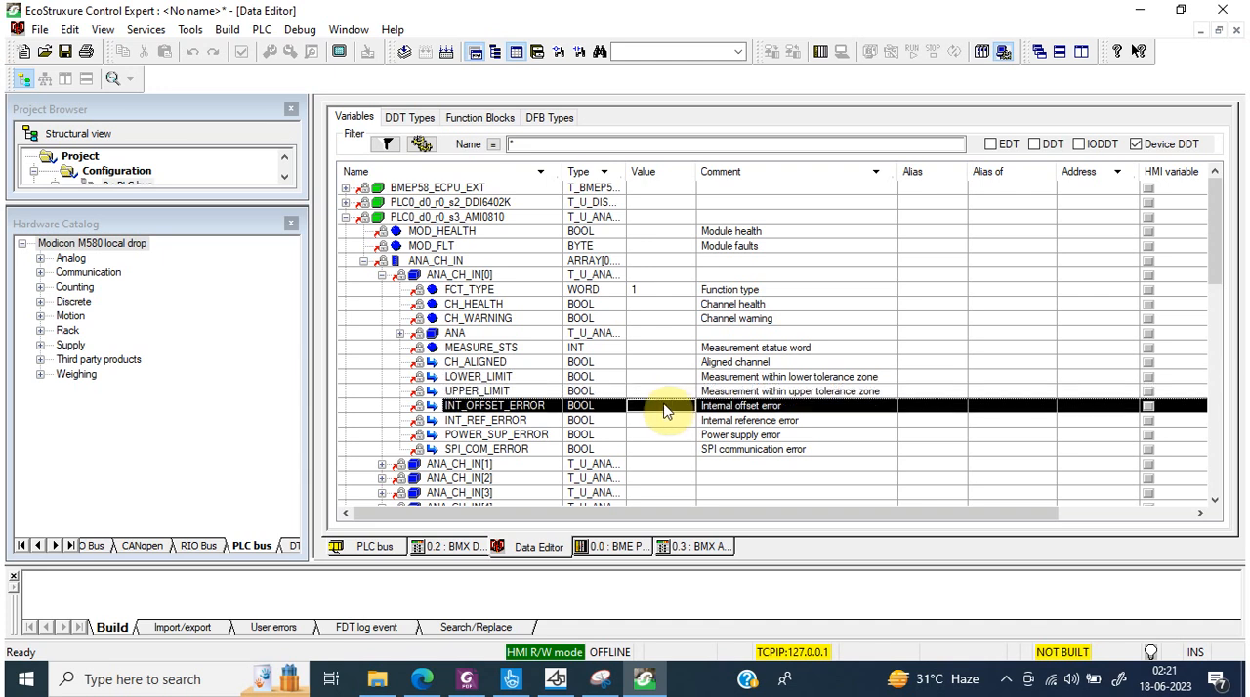
Step: Inspect the ANA structure of ANA_CH_IN[0], from the analog input value and forcing variables through to TRUE_VALUE
{"action": "left_click", "coordinate": [399, 334]}
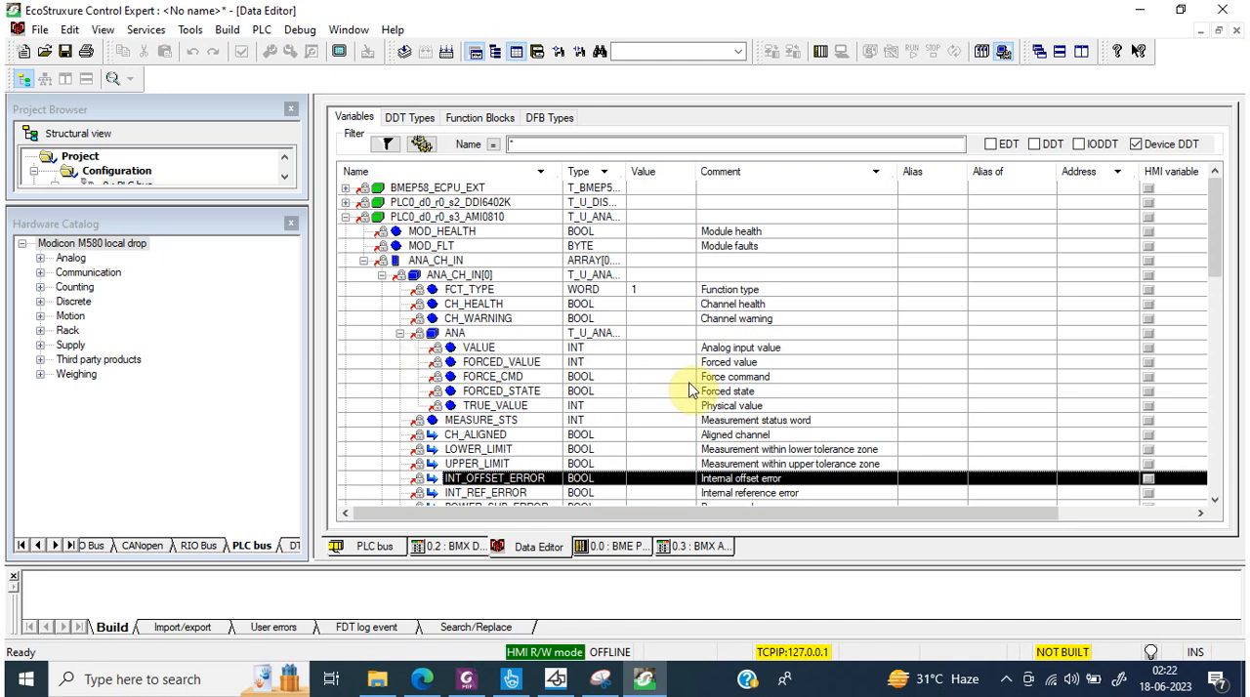
{"action": "left_click", "coordinate": [645, 348]}
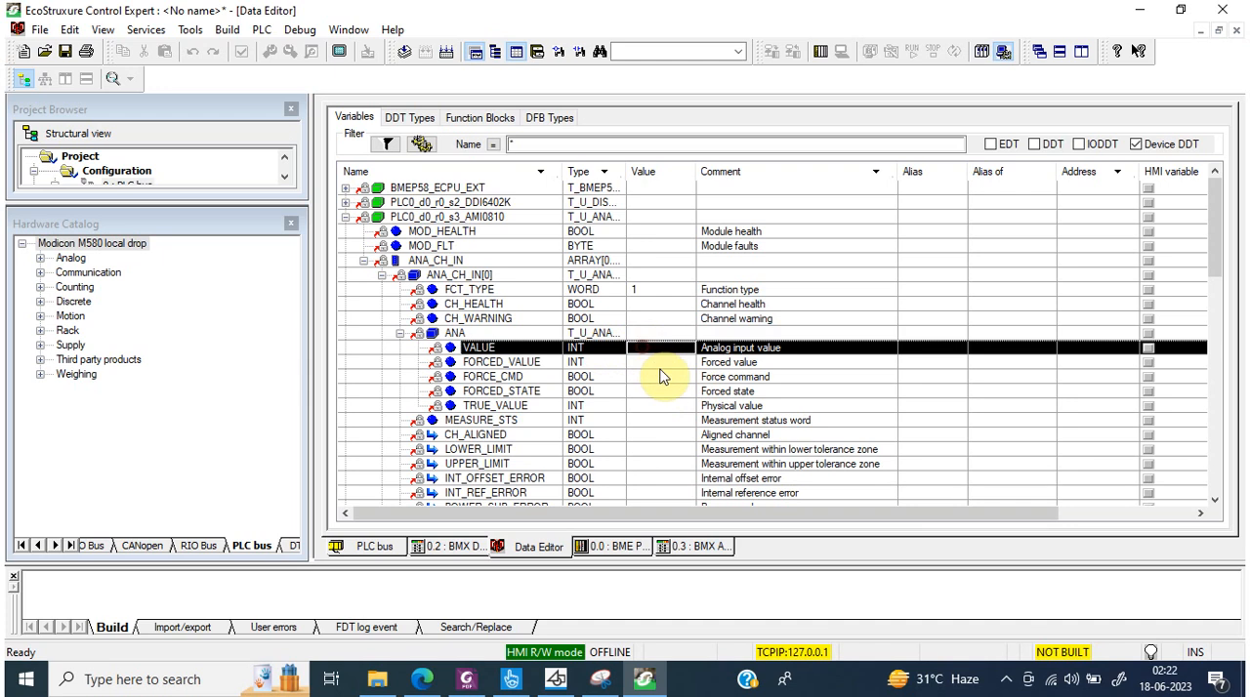
{"action": "left_click", "coordinate": [663, 363]}
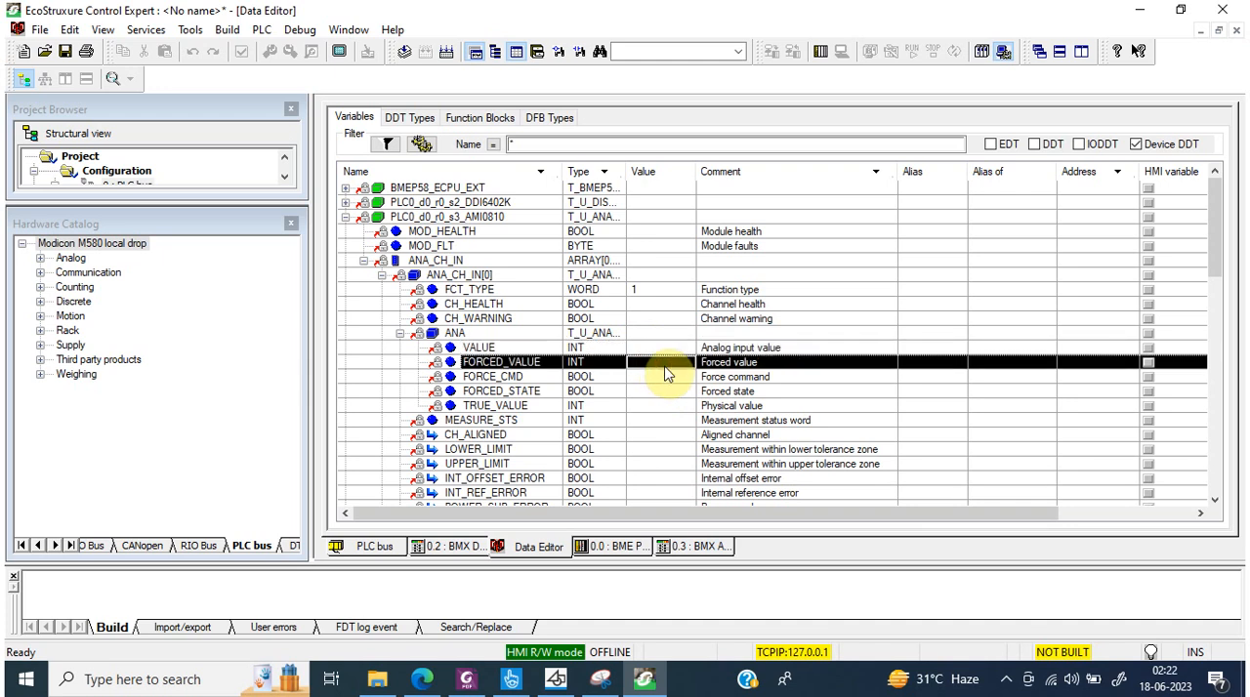
{"action": "left_click", "coordinate": [664, 379]}
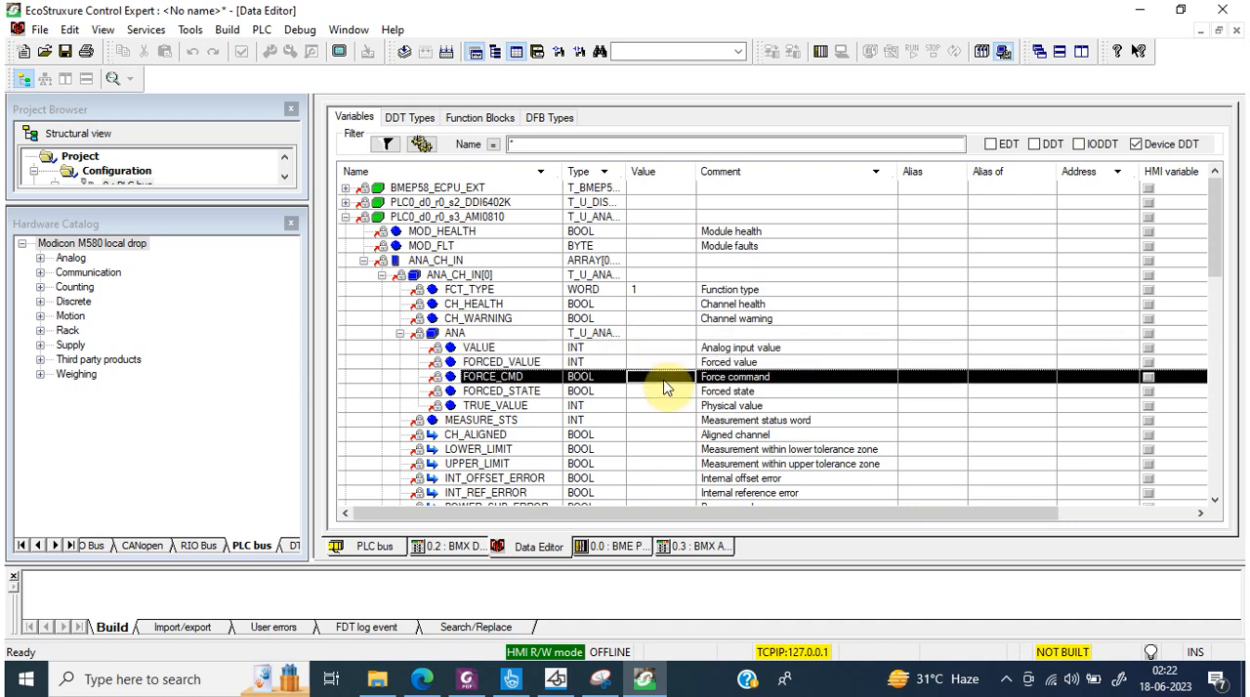
{"action": "left_click", "coordinate": [664, 393]}
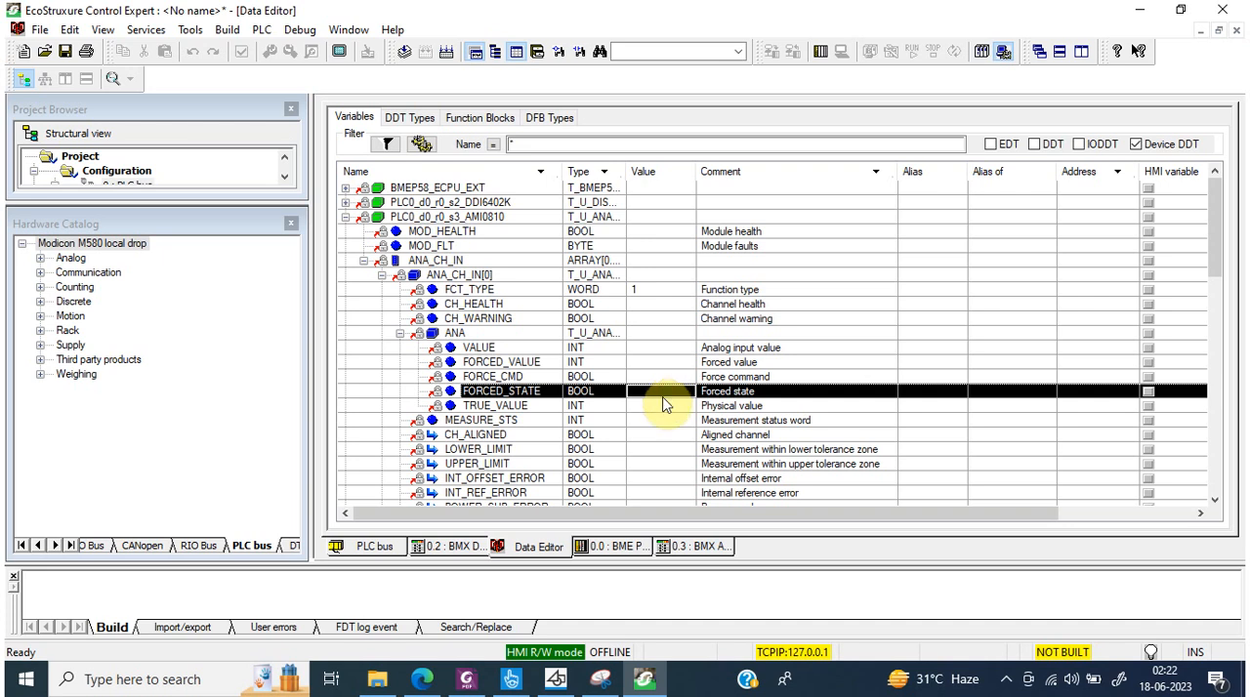
{"action": "left_click", "coordinate": [663, 407]}
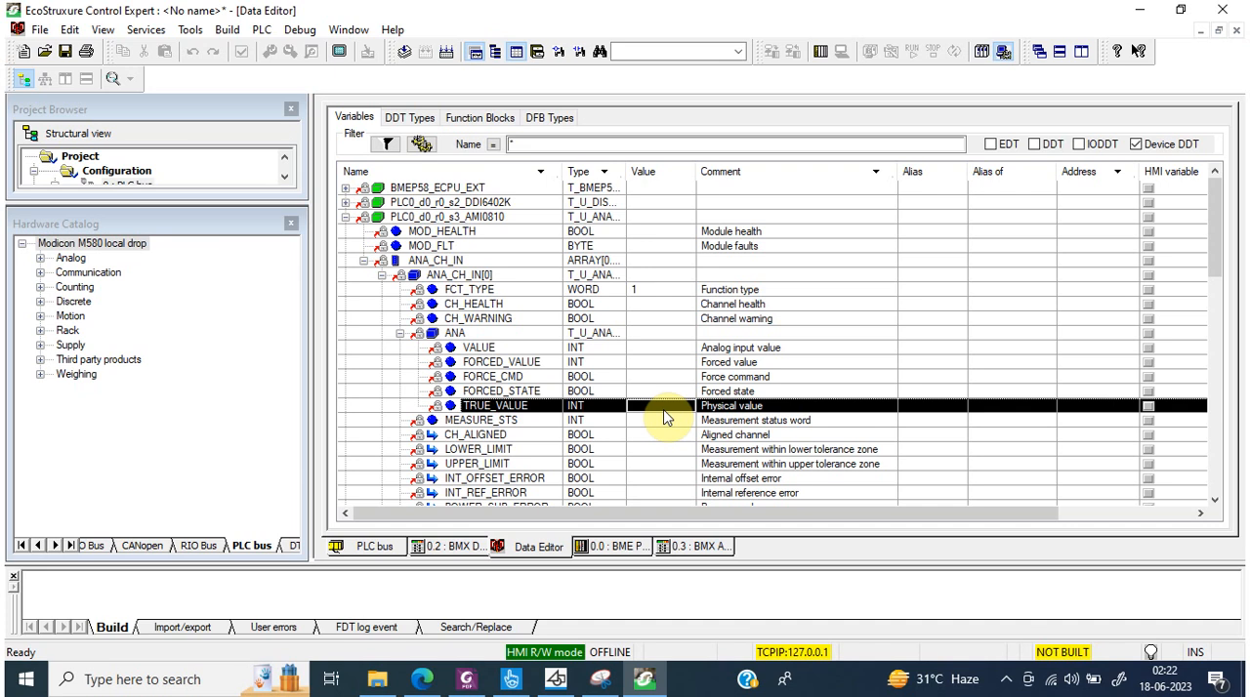
Step: Inspect the DDI6402K device DDT down to DIS_CH_IN[0], and collapse the expanded module variables
{"action": "left_click", "coordinate": [345, 202]}
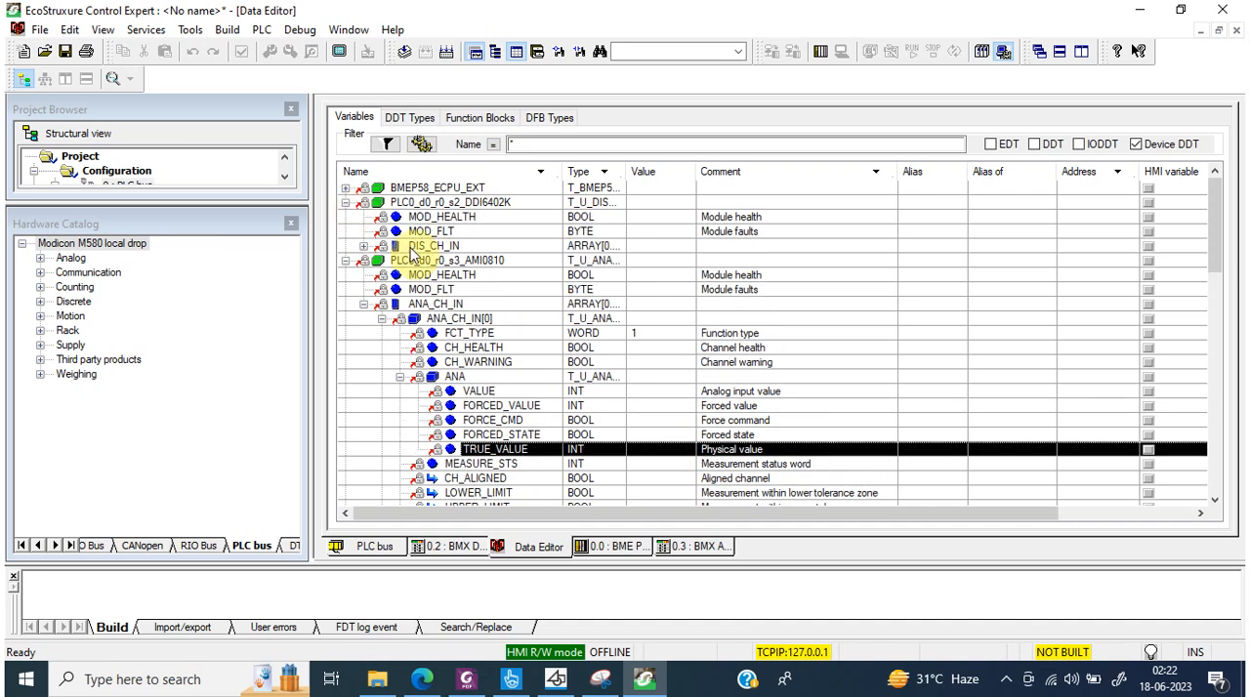
{"action": "left_click", "coordinate": [364, 246]}
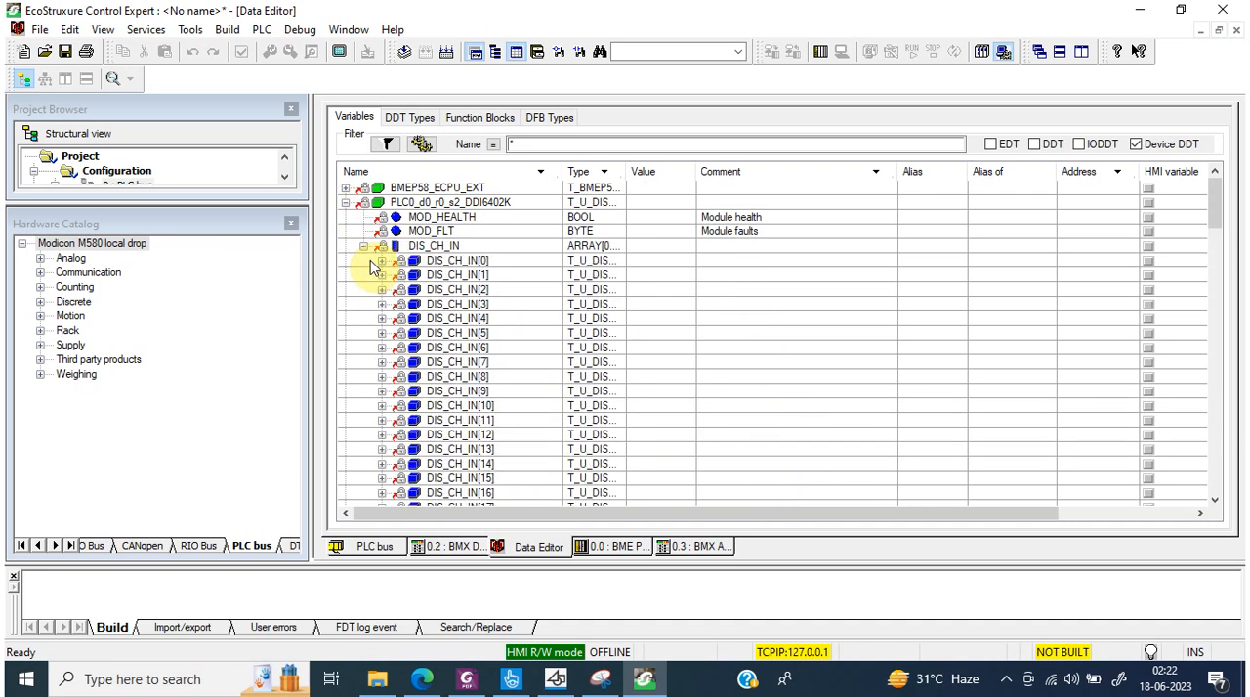
{"action": "left_click", "coordinate": [381, 260]}
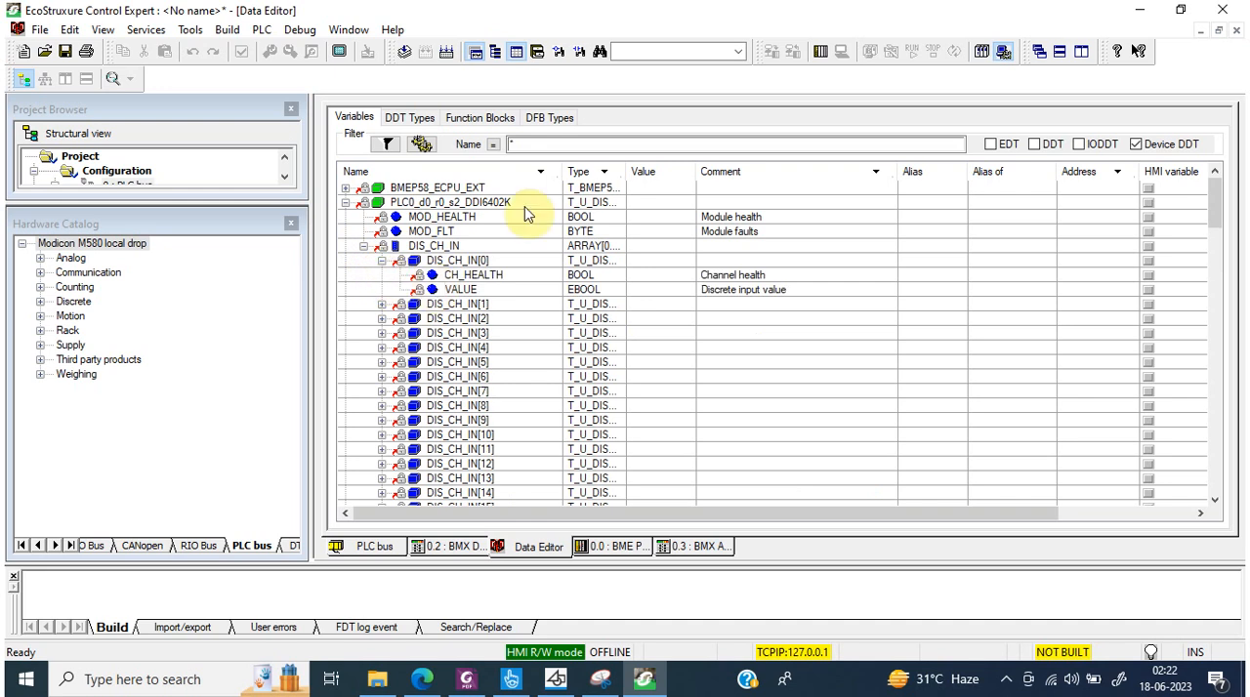
{"action": "left_click", "coordinate": [344, 202]}
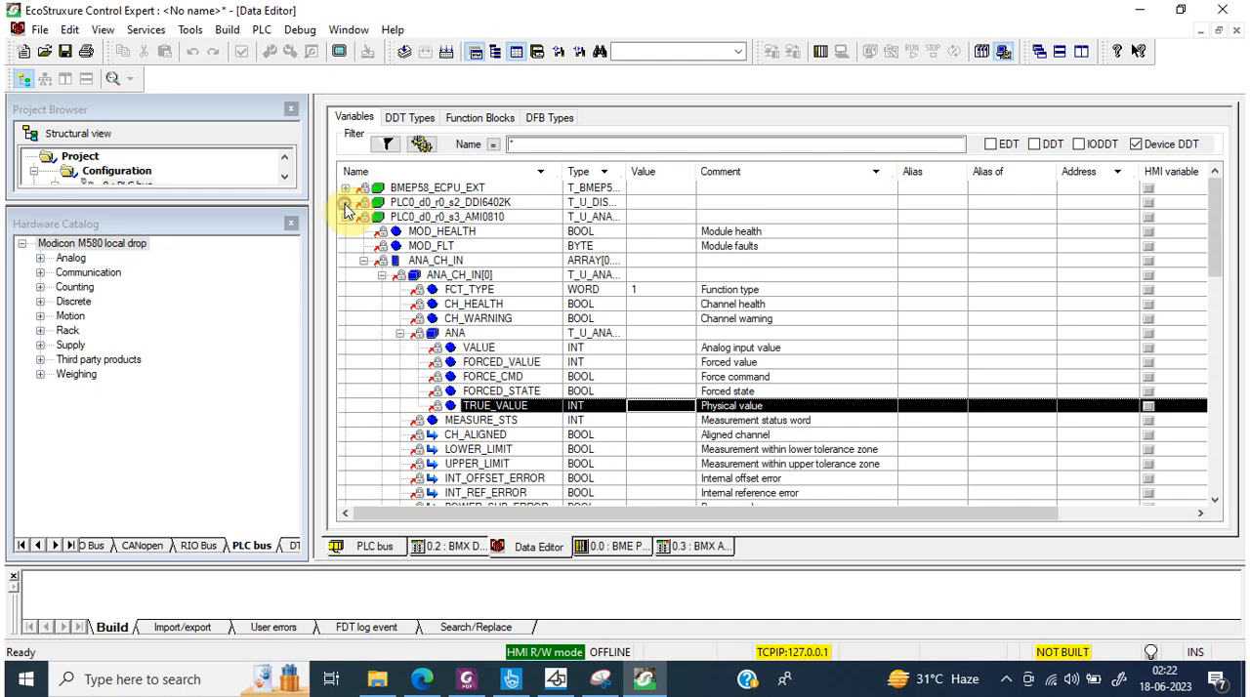
{"action": "left_click", "coordinate": [345, 216]}
{"action": "left_click", "coordinate": [346, 231]}
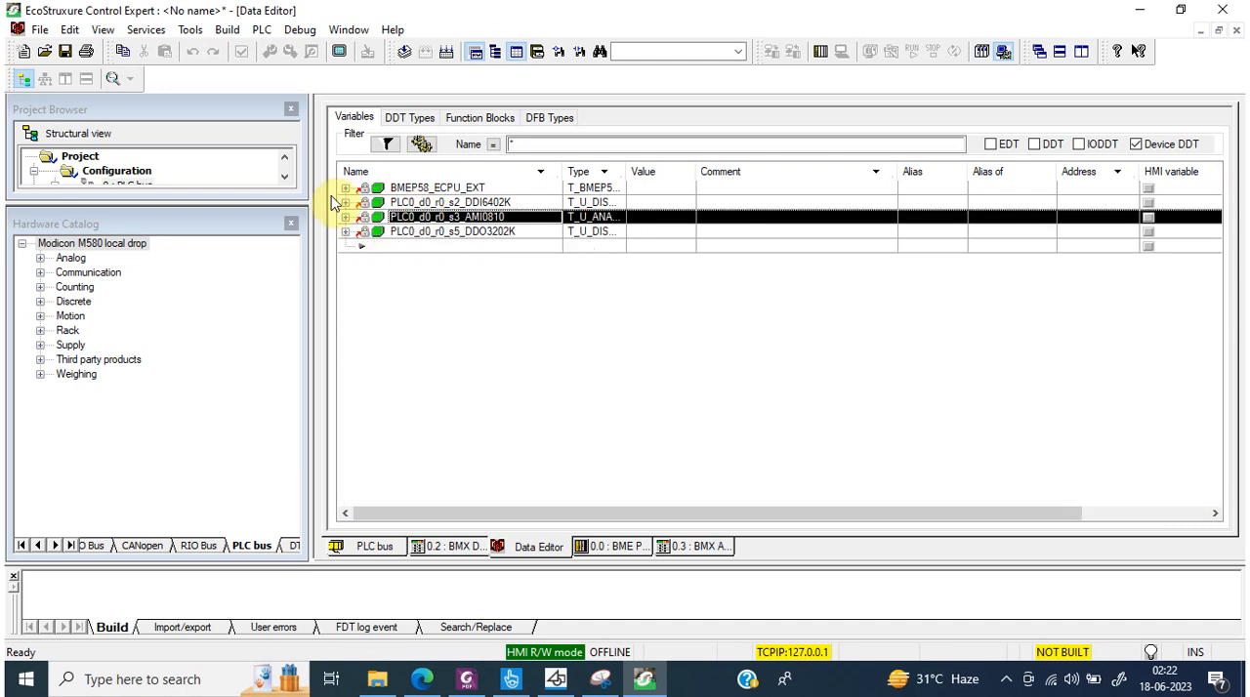
Step: Initialize an animation table from the PLC0_d0_r0_s2_DDI6402K variable and expand it down to the first input channel's health and value
{"action": "left_click", "coordinate": [345, 202]}
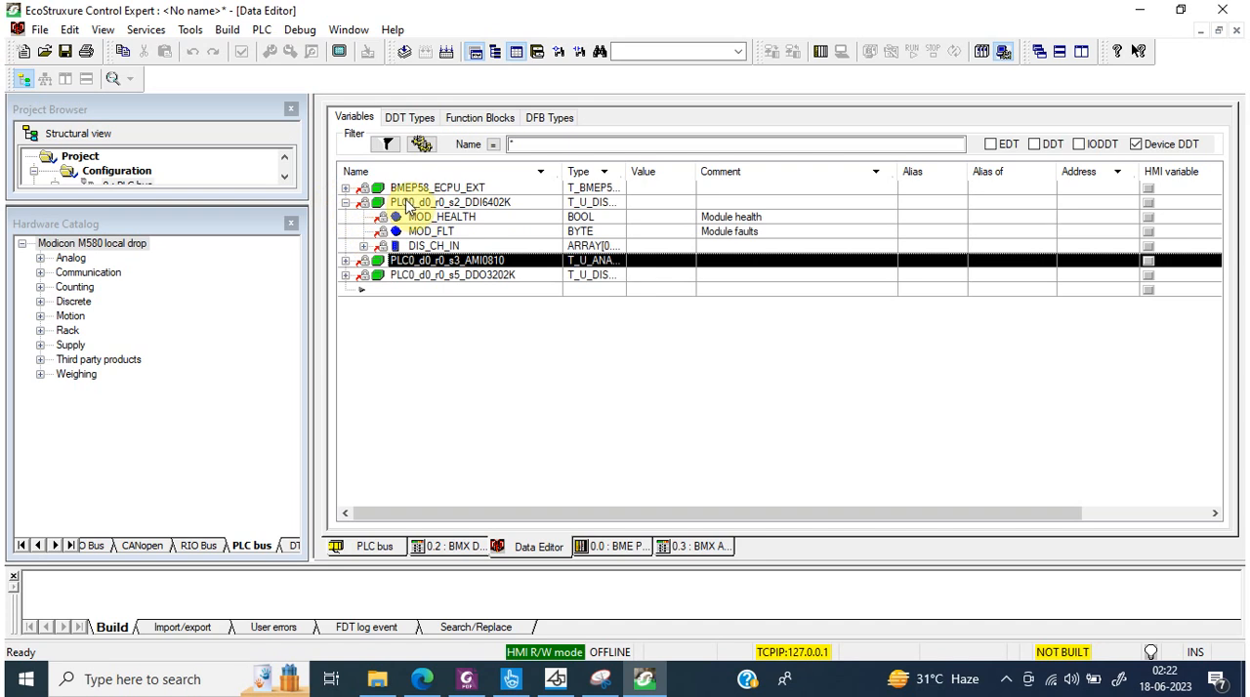
{"action": "left_click", "coordinate": [408, 205]}
{"action": "right_click", "coordinate": [408, 205]}
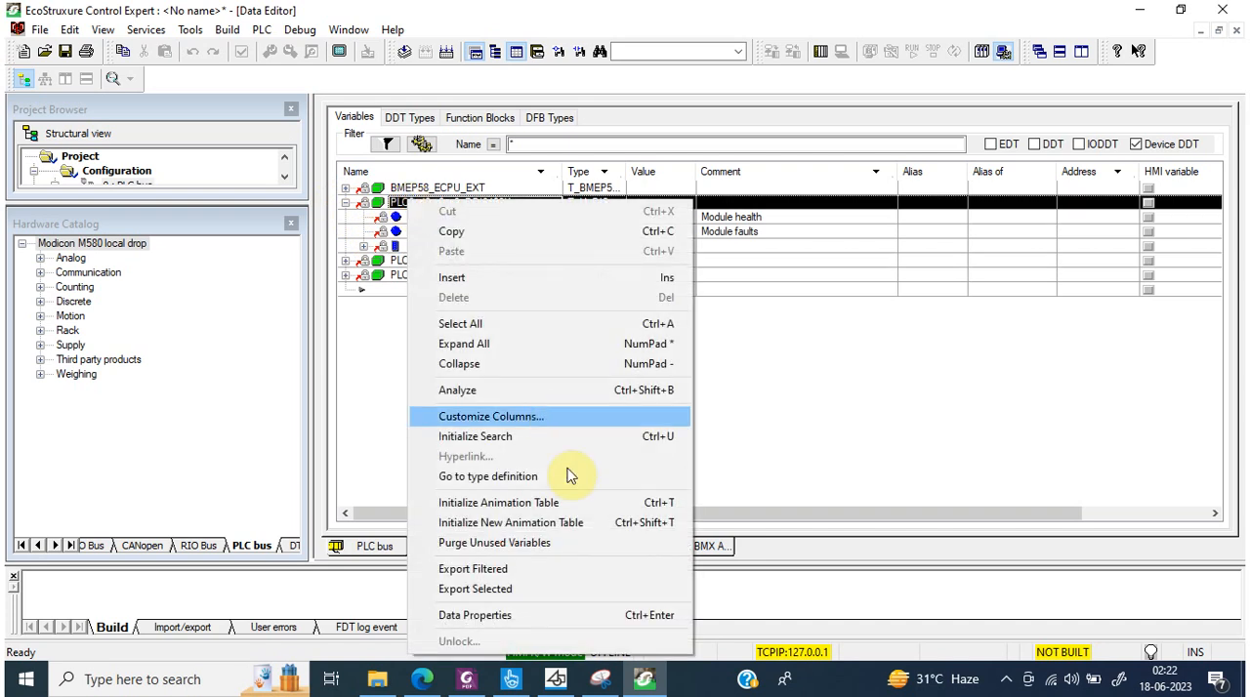
{"action": "left_click", "coordinate": [577, 506]}
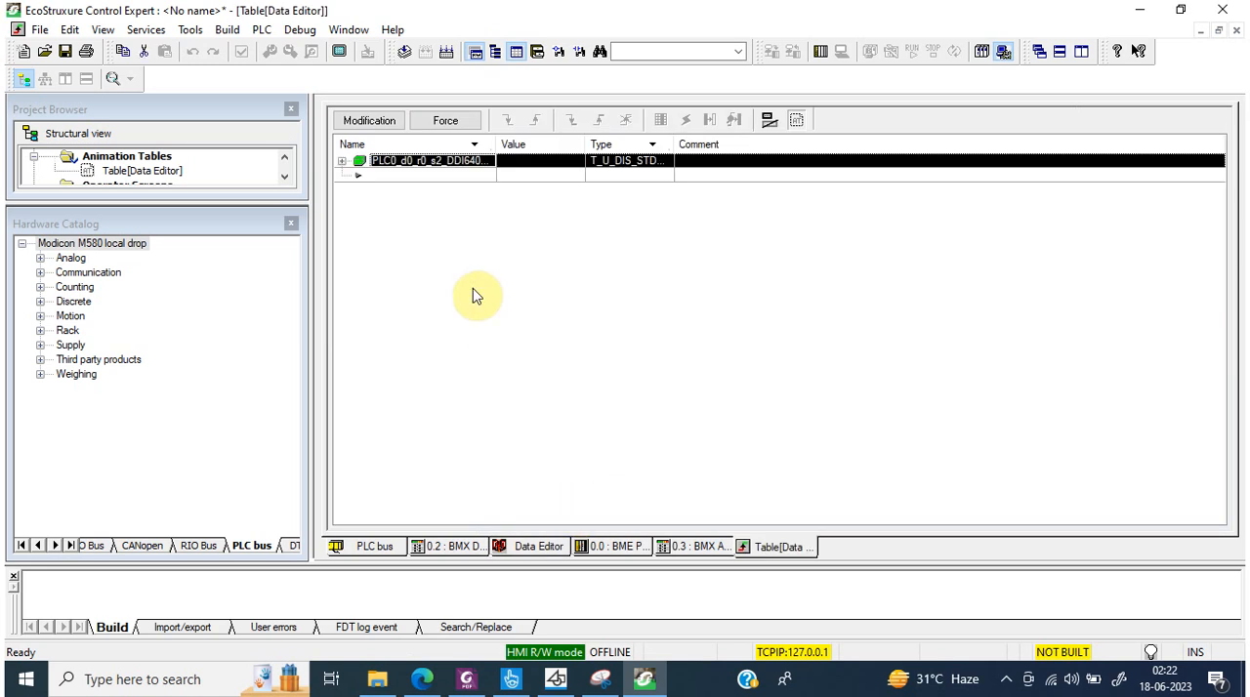
{"action": "left_click", "coordinate": [341, 160]}
{"action": "left_click", "coordinate": [359, 204]}
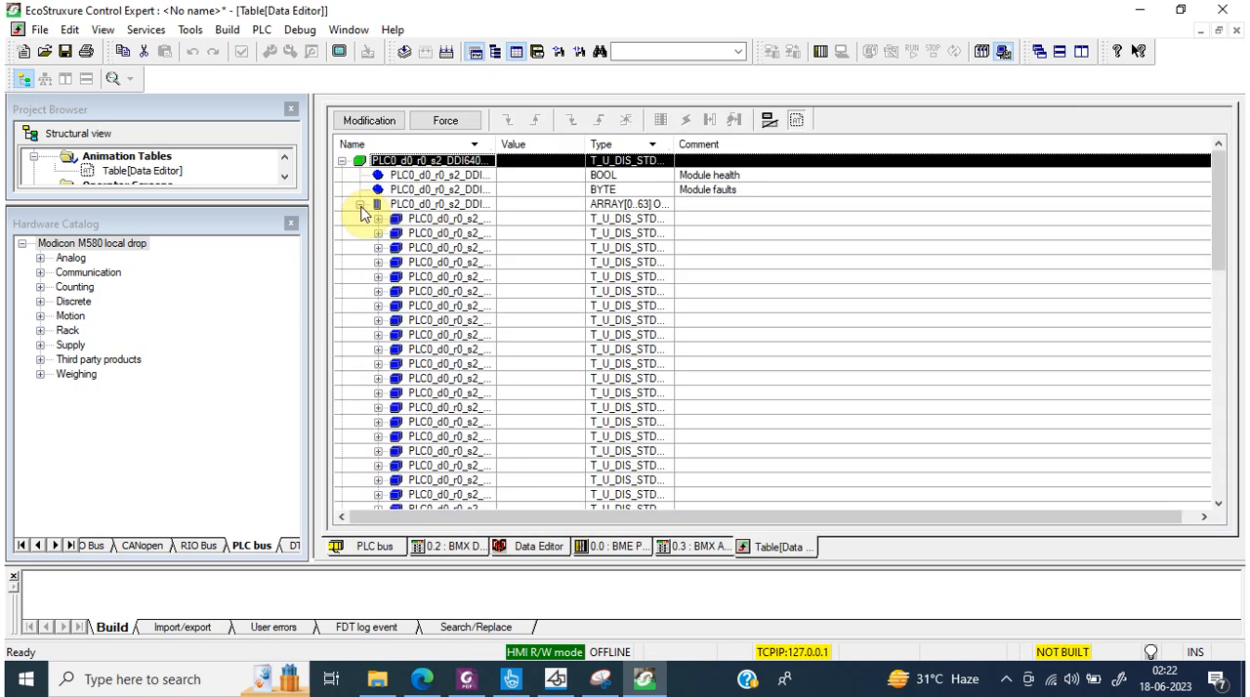
{"action": "left_click", "coordinate": [378, 220]}
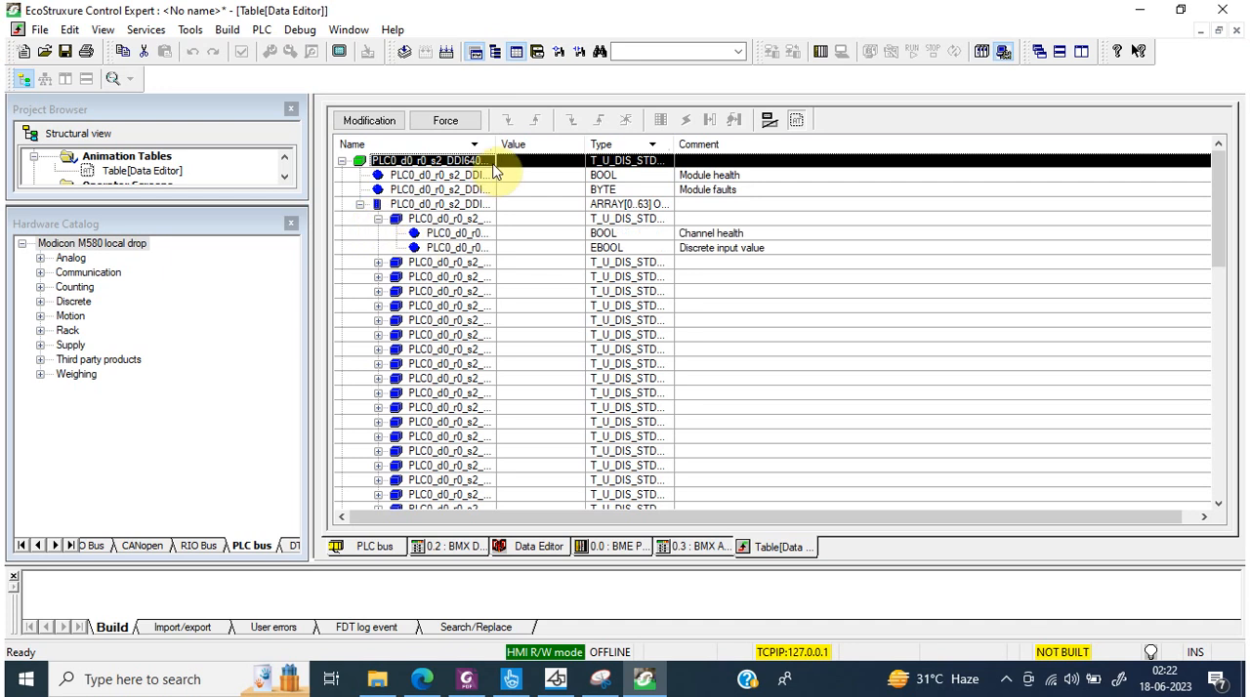
Step: Widen the animation table's Name column to show the full variable names, and close the Hardware Catalog
{"action": "left_click_drag", "start_coordinate": [495, 145], "coordinate": [698, 153]}
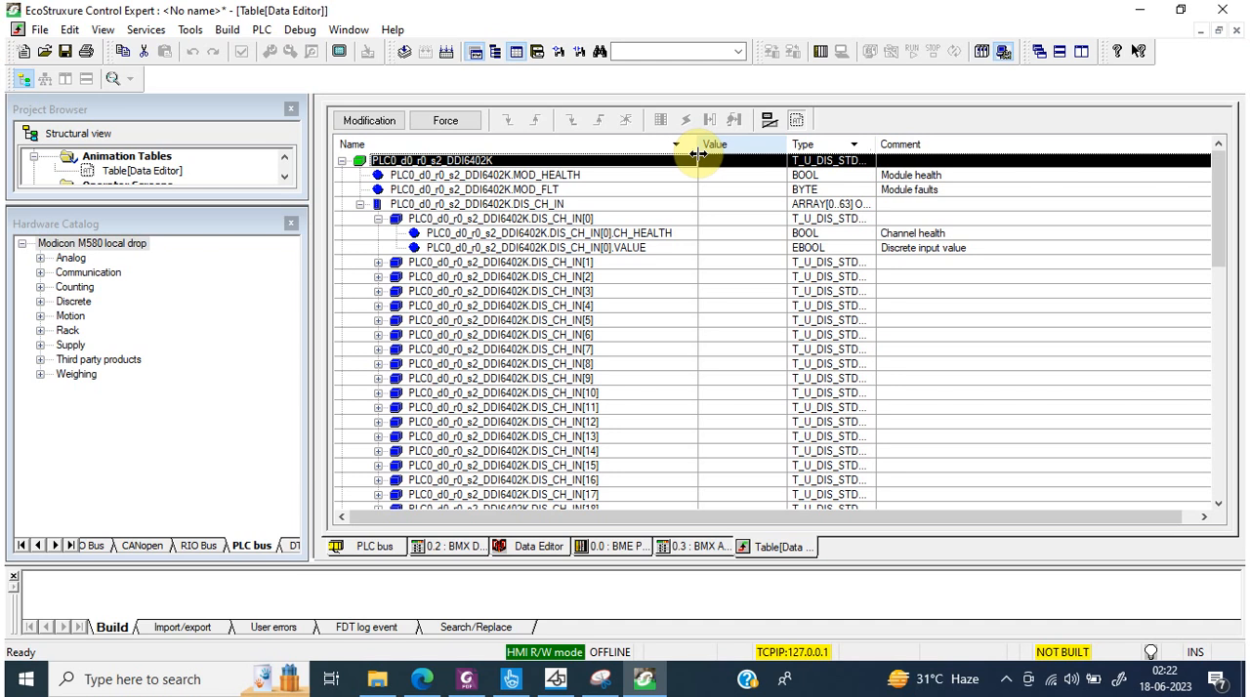
{"action": "left_click", "coordinate": [610, 250]}
{"action": "left_click", "coordinate": [290, 223]}
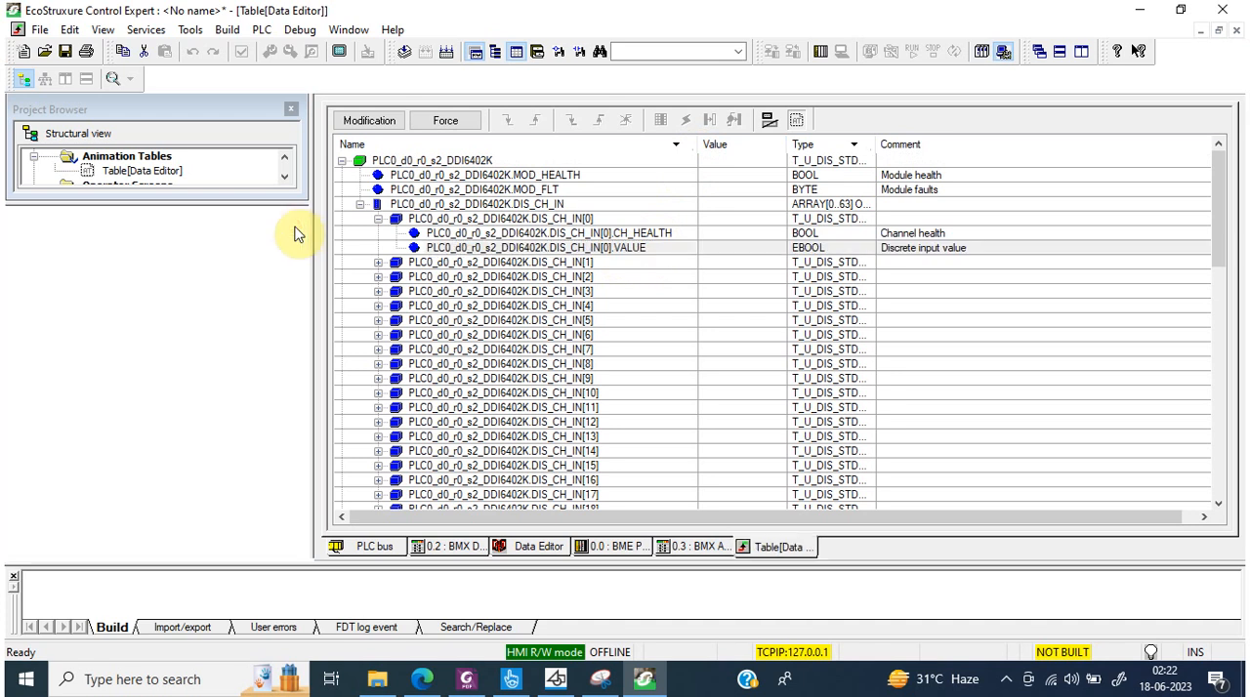
{"action": "left_click", "coordinate": [75, 431]}
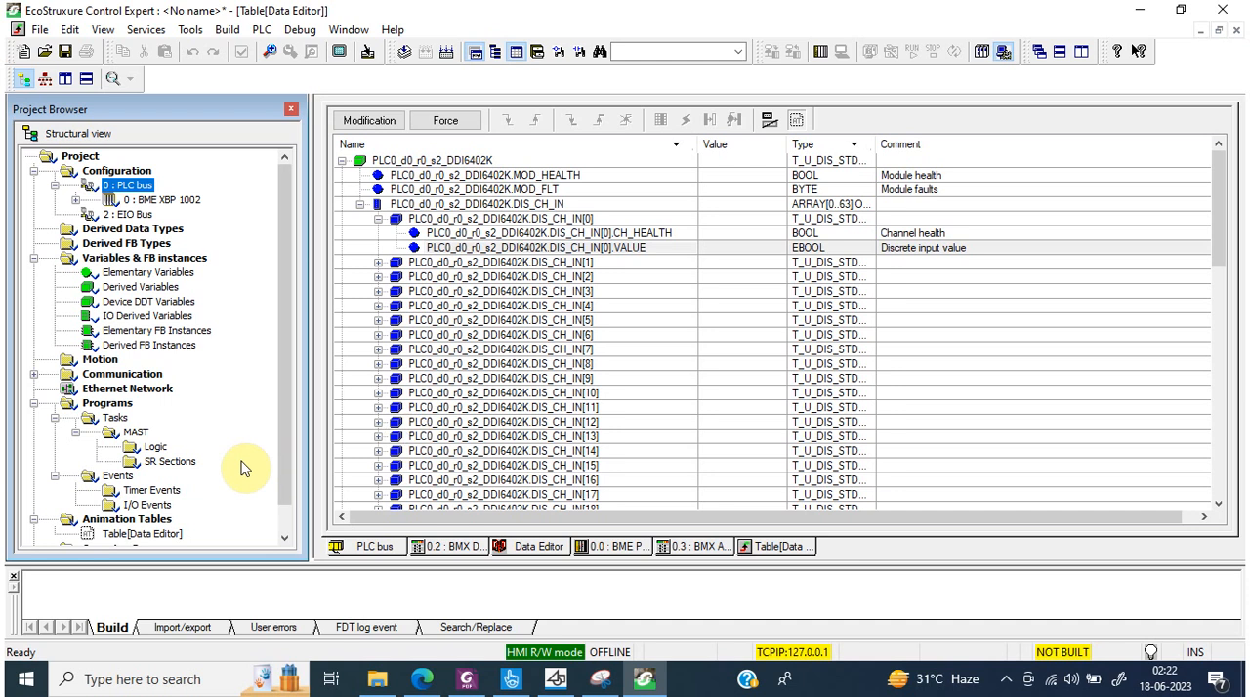
Step: Locate the MAST task's Logic folder and select the DIS_CH_IN[0].VALUE variable in the animation table
{"action": "left_click", "coordinate": [154, 447]}
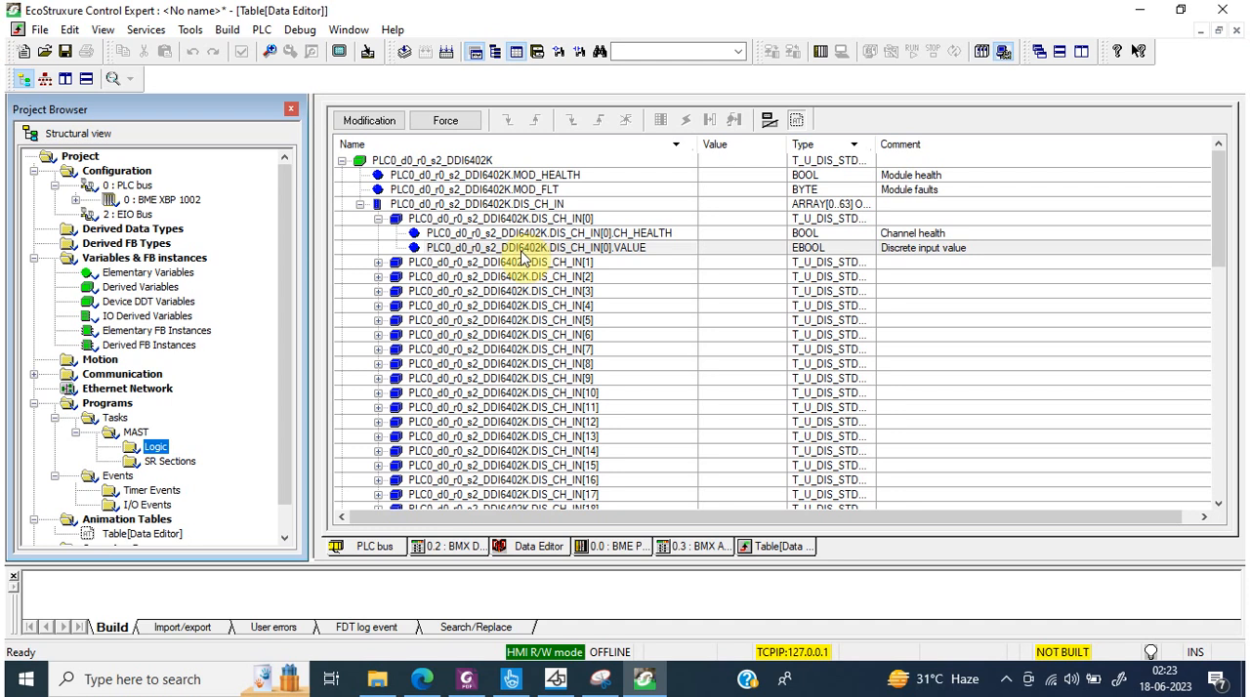
{"action": "left_click", "coordinate": [632, 259]}
{"action": "left_click", "coordinate": [646, 252]}
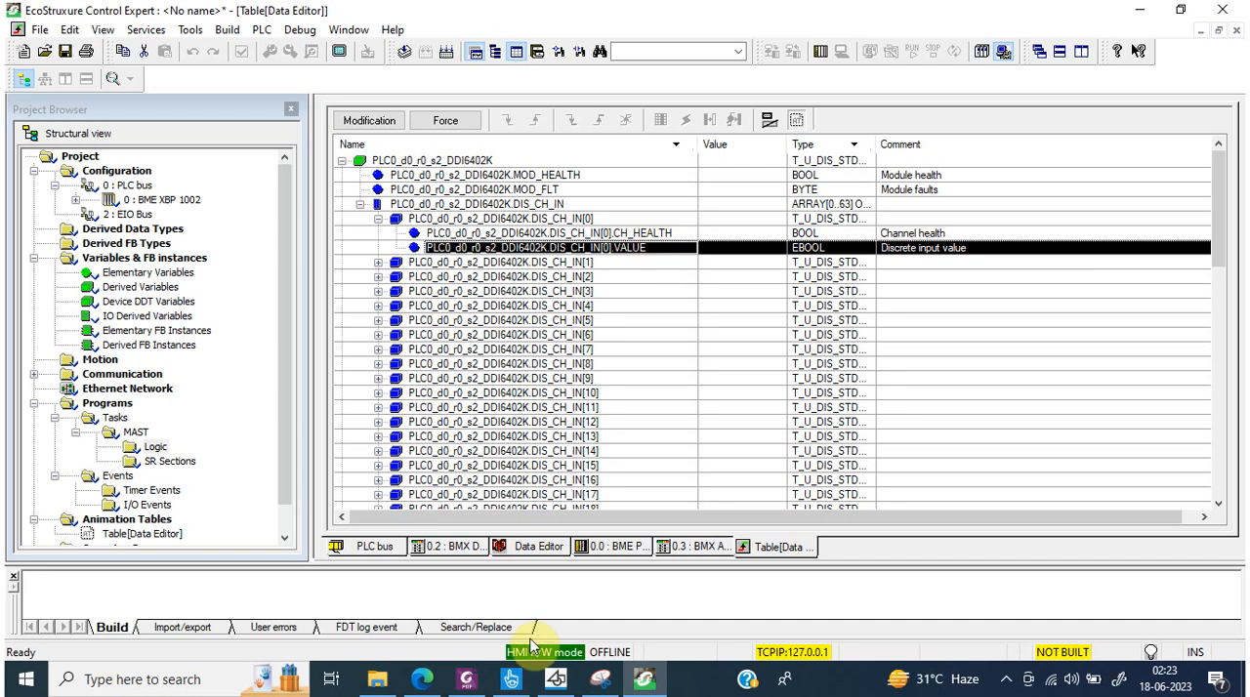
Step: Enter ddos5 as the implicit device DDT name of the BMX DDI 6402K module and look up its details in the Data Editor
{"action": "left_click", "coordinate": [434, 546]}
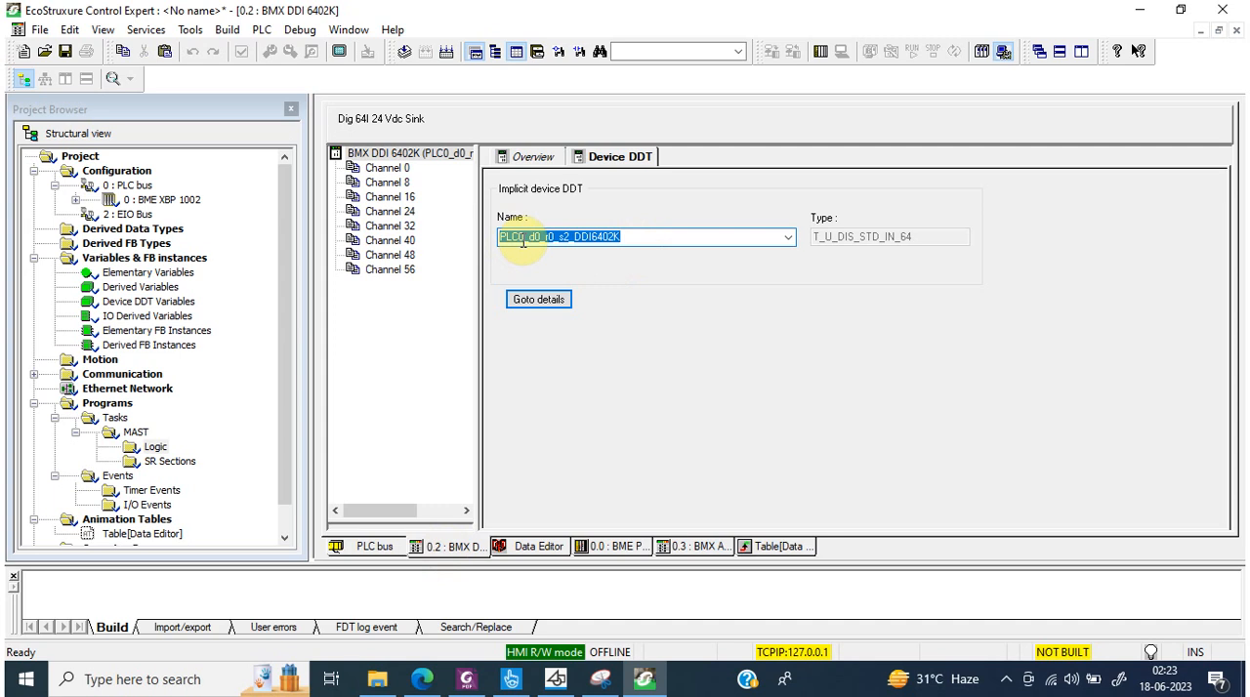
{"action": "type", "text": "ddos5"}
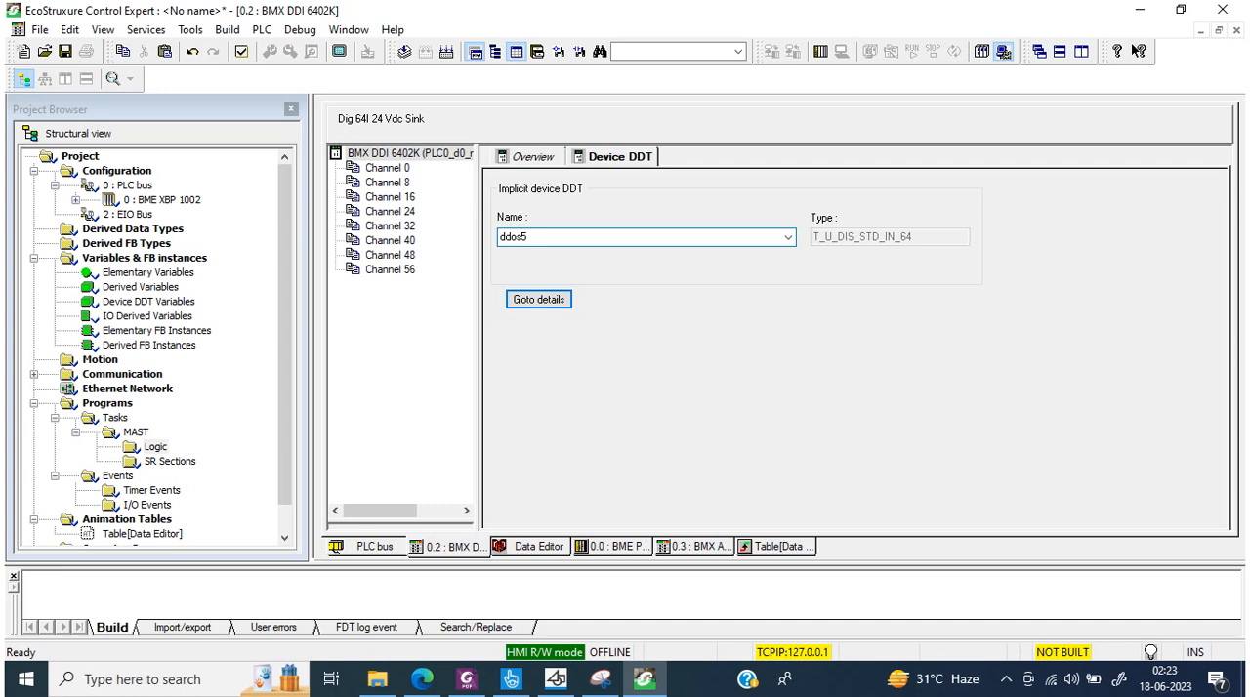
{"action": "left_click", "coordinate": [540, 300]}
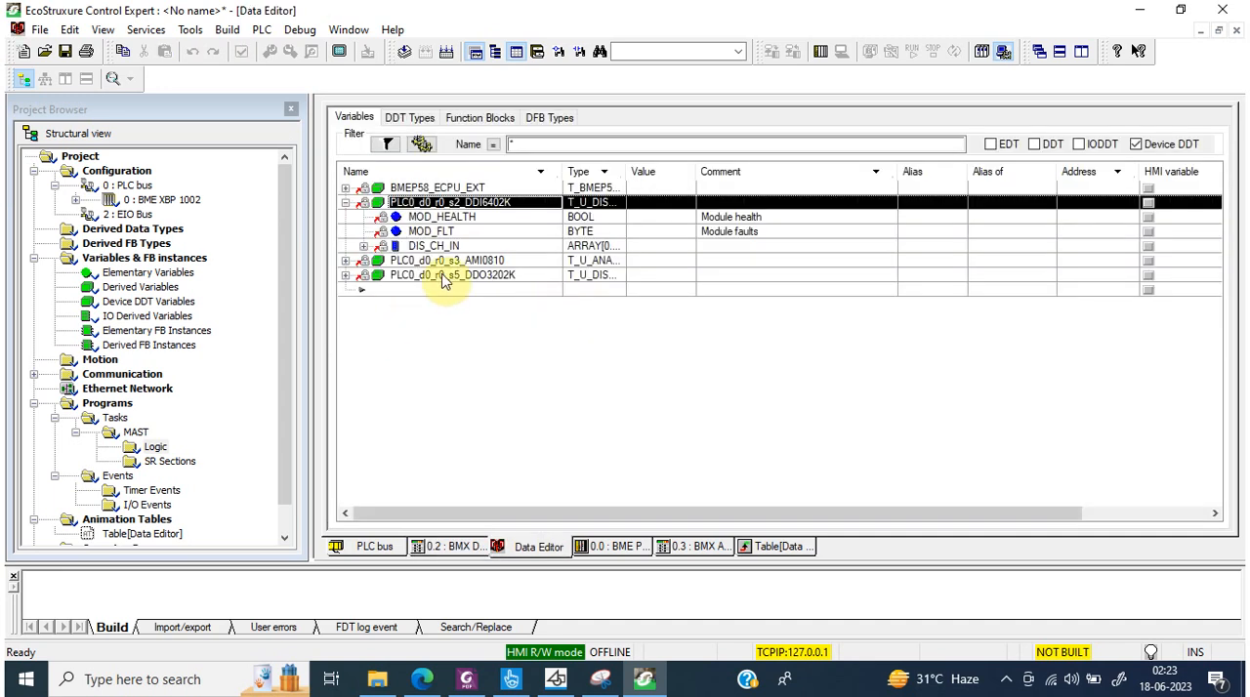
{"action": "left_click", "coordinate": [441, 554]}
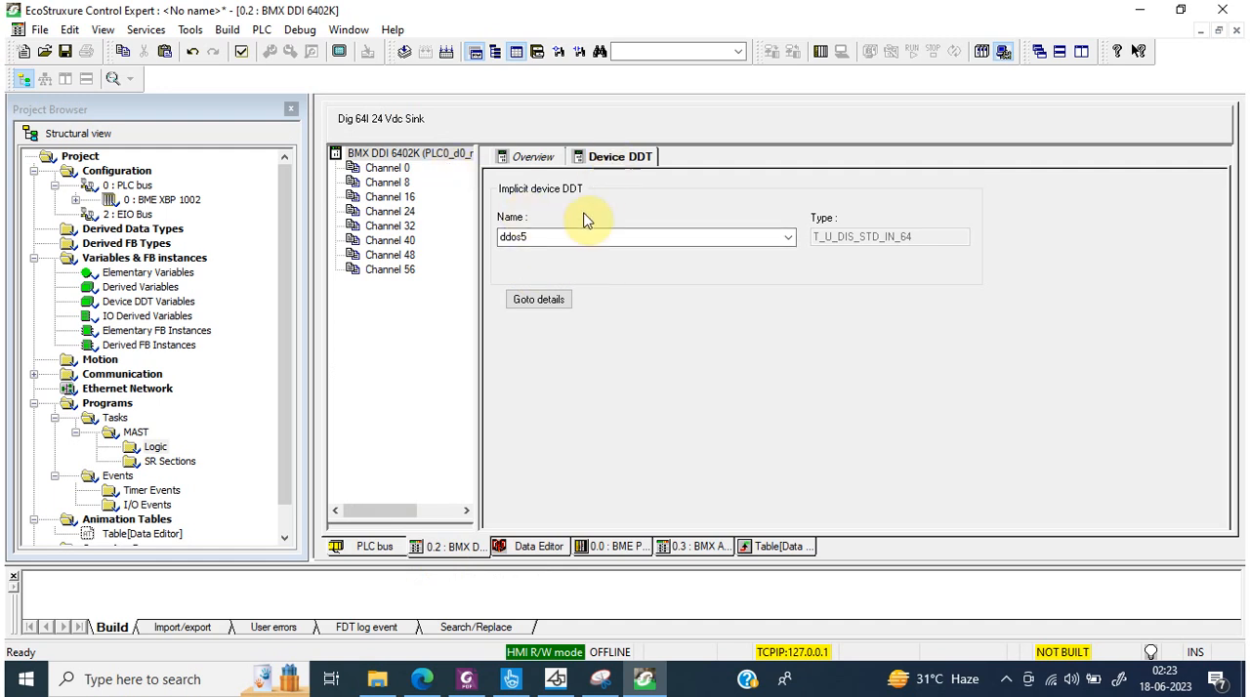
{"action": "left_click", "coordinate": [789, 239]}
{"action": "left_click", "coordinate": [788, 239]}
{"action": "left_click", "coordinate": [789, 241]}
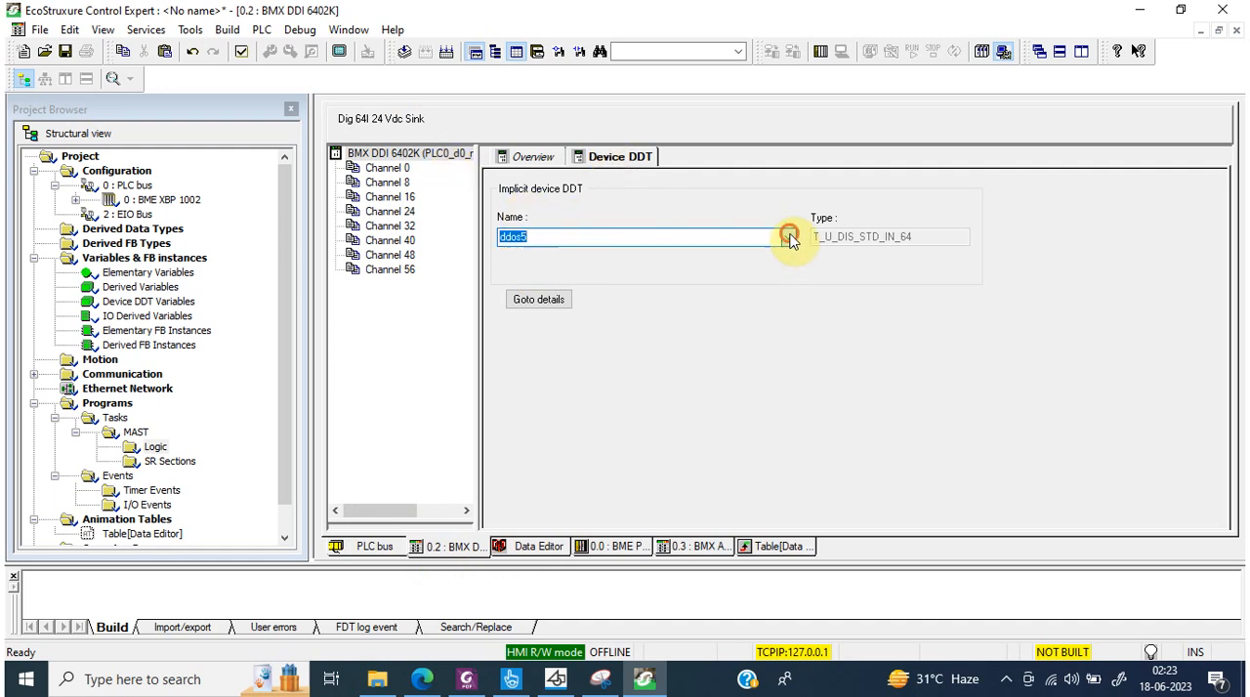
{"action": "left_click", "coordinate": [546, 302]}
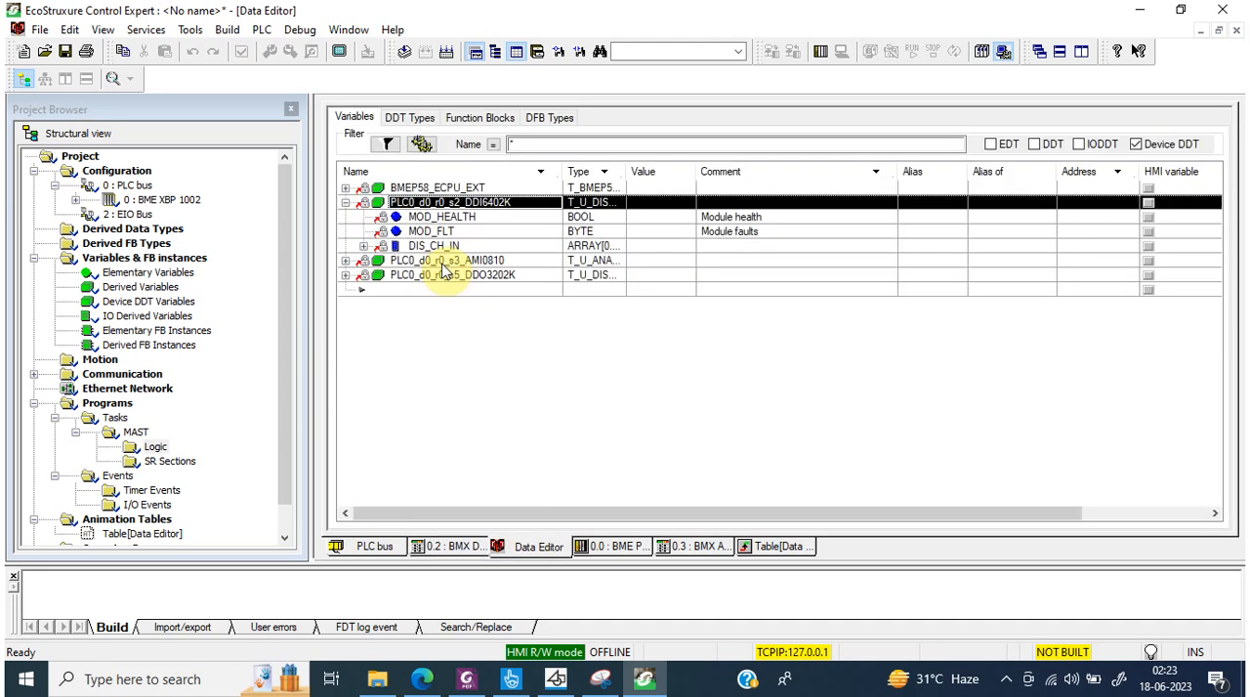
Step: Inspect the data properties of PLC0_d0_r0_s5_DDO3202K, including its name, type and global data attributes
{"action": "left_click", "coordinate": [445, 277]}
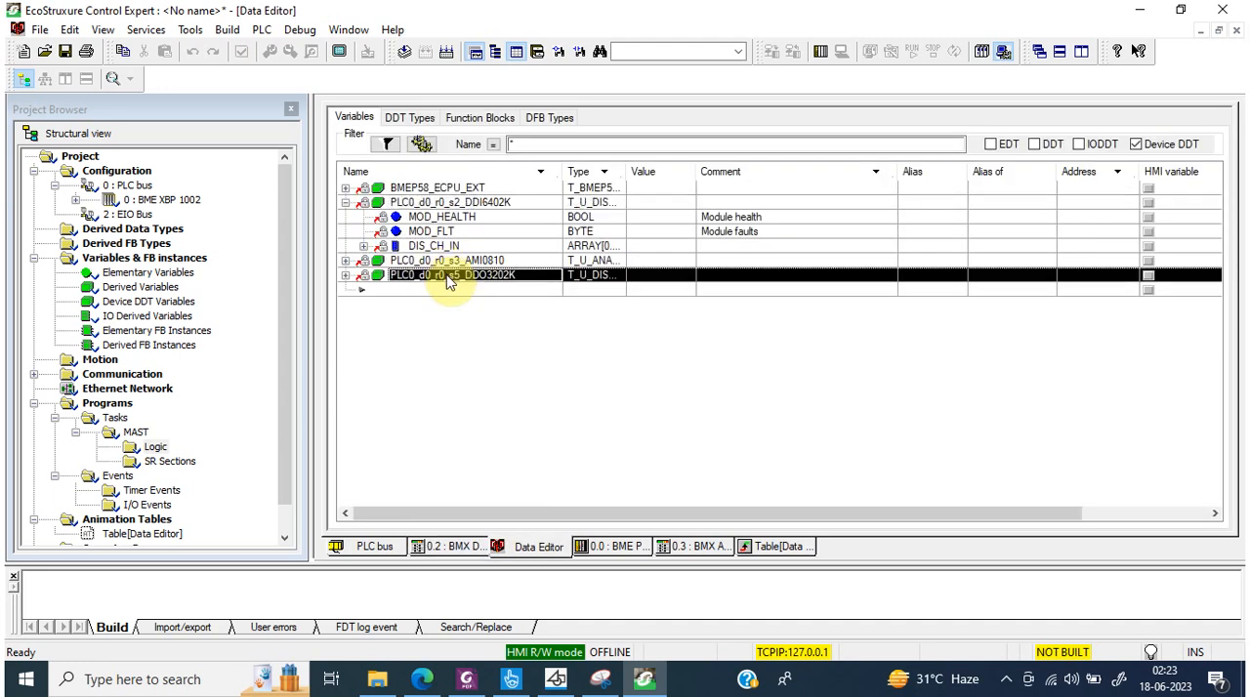
{"action": "right_click", "coordinate": [448, 280]}
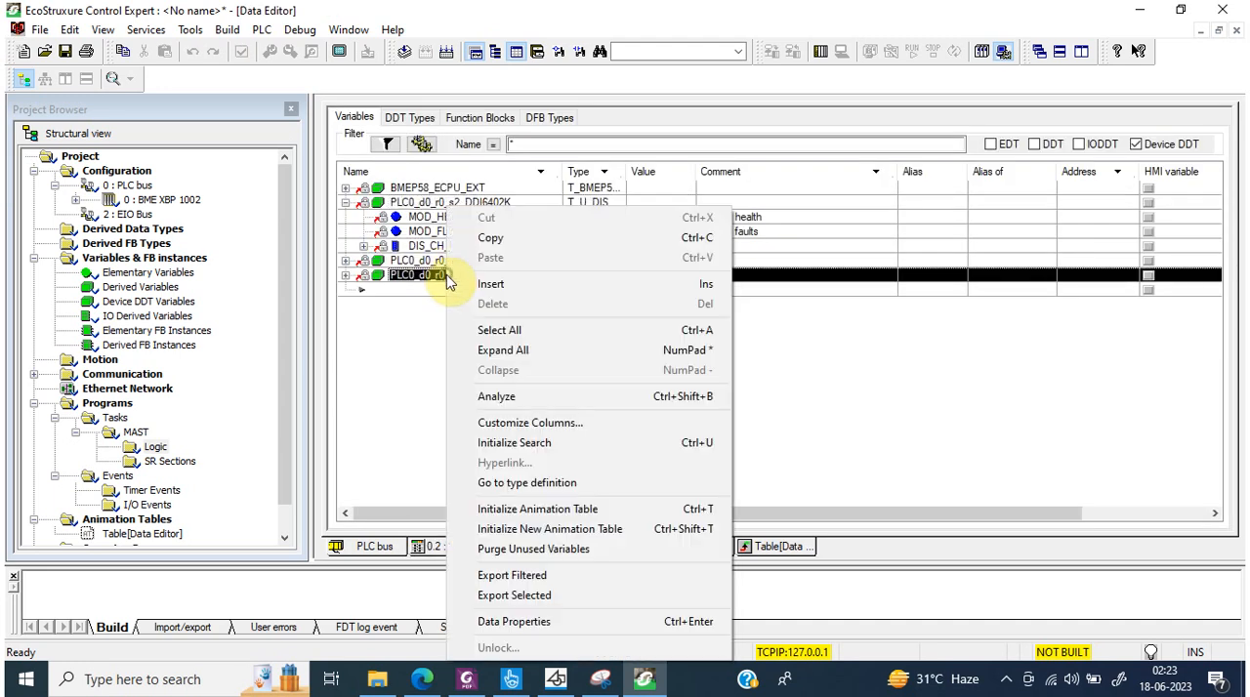
{"action": "left_click", "coordinate": [520, 623]}
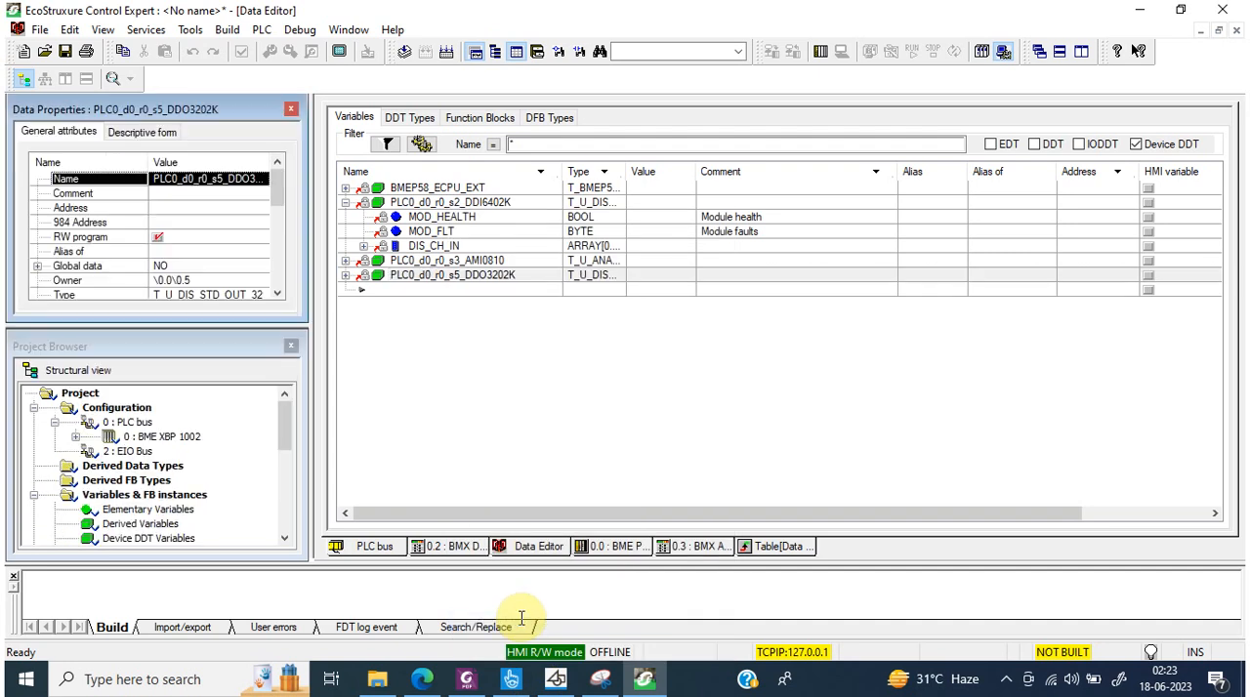
{"action": "left_click", "coordinate": [254, 290]}
{"action": "scroll", "coordinate": [256, 293], "scroll_direction": "down", "scroll_amount": 1}
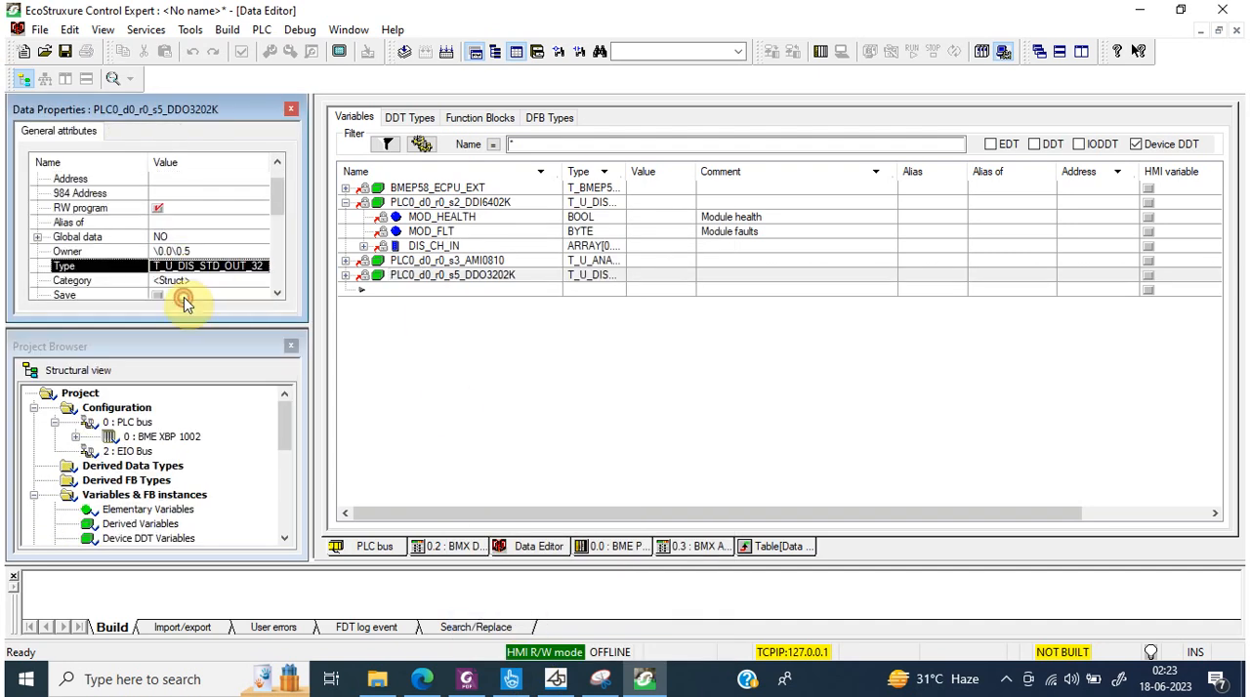
{"action": "left_click", "coordinate": [175, 266]}
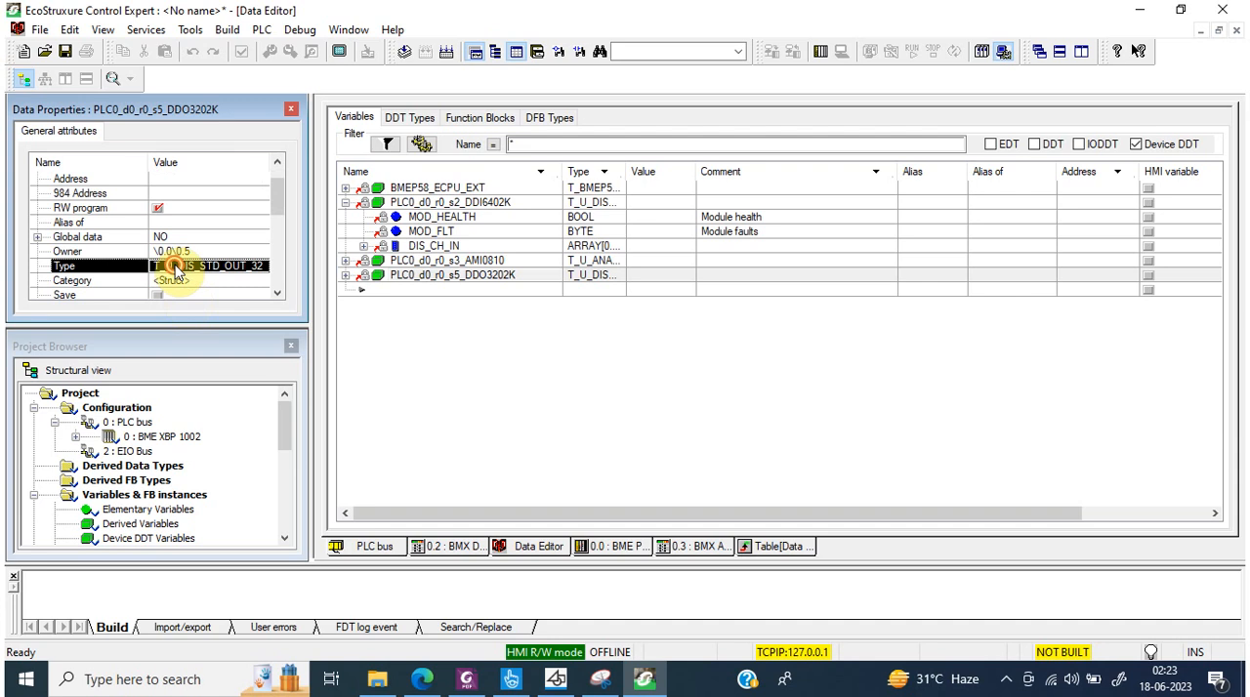
{"action": "left_click", "coordinate": [36, 237]}
{"action": "scroll", "coordinate": [279, 183], "scroll_direction": "up", "scroll_amount": 2}
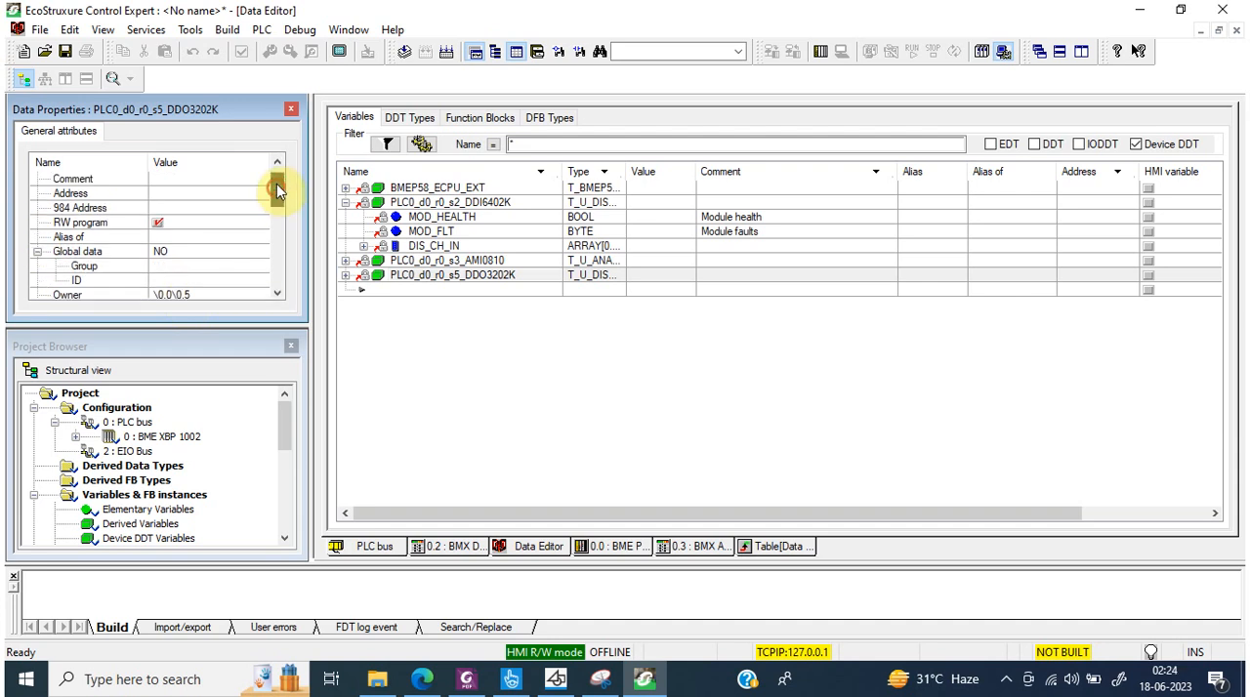
{"action": "left_click", "coordinate": [249, 178]}
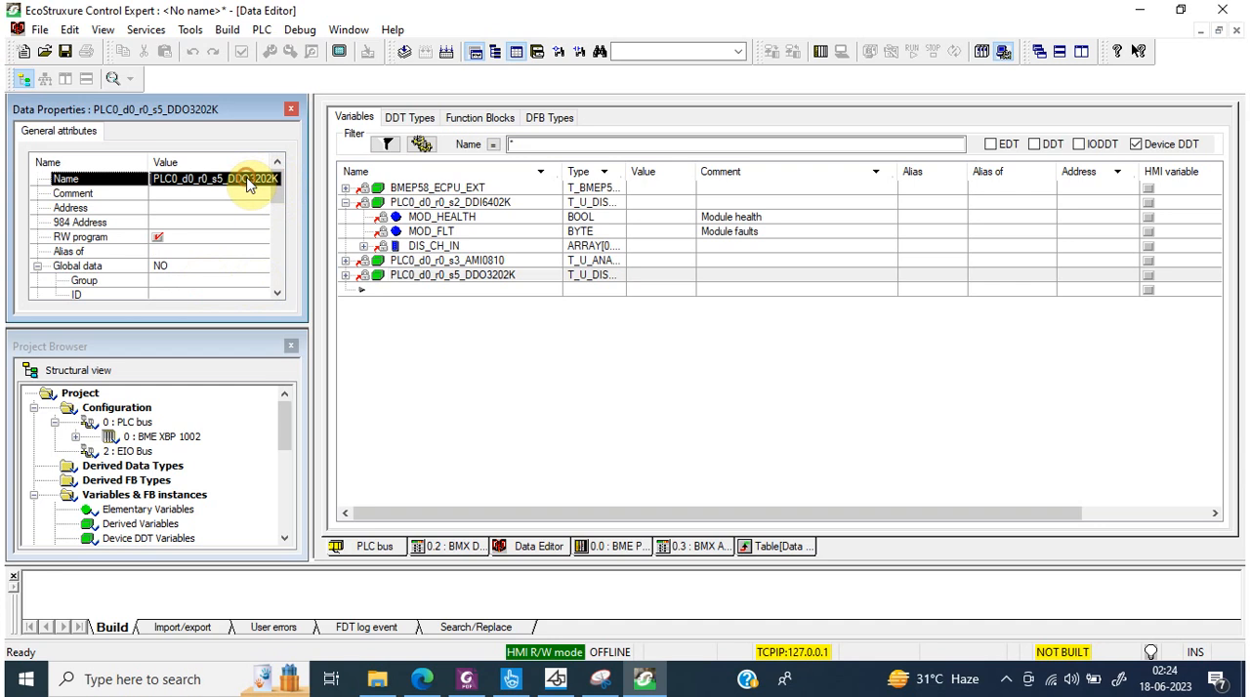
Step: Validate the BMX DDI 6402K module's new device DDT name and show its details in the Data Editor
{"action": "left_click", "coordinate": [447, 546]}
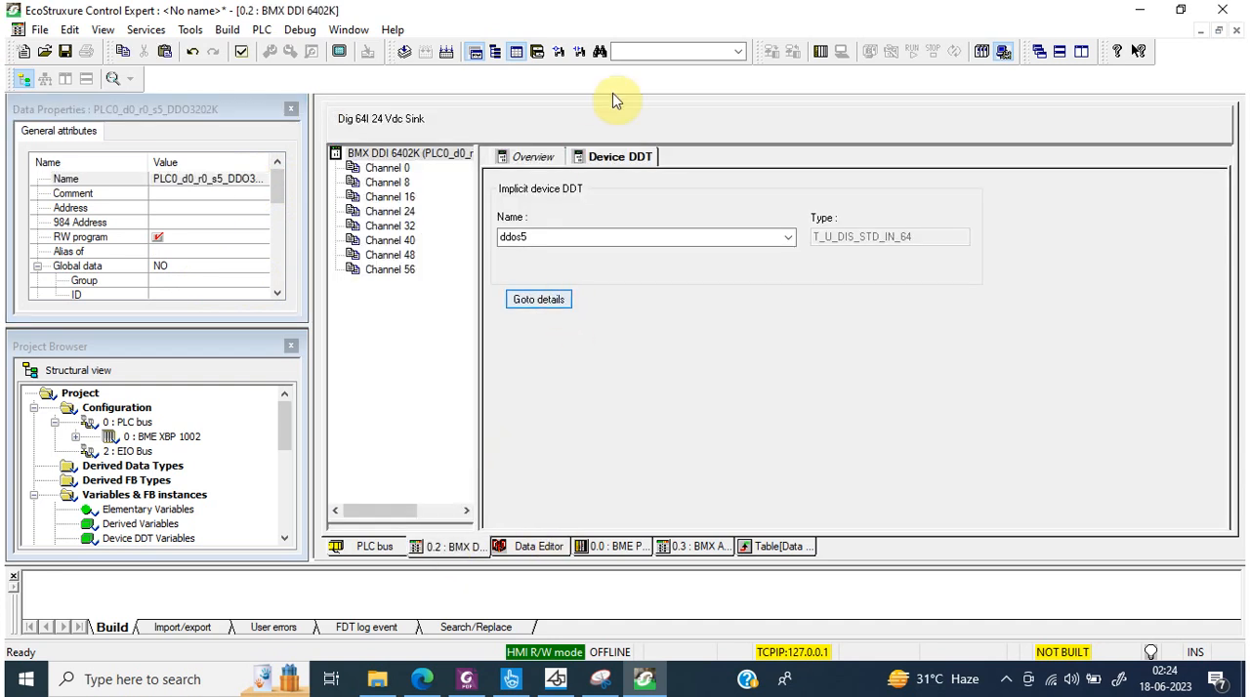
{"action": "left_click", "coordinate": [530, 159]}
{"action": "left_click", "coordinate": [649, 380]}
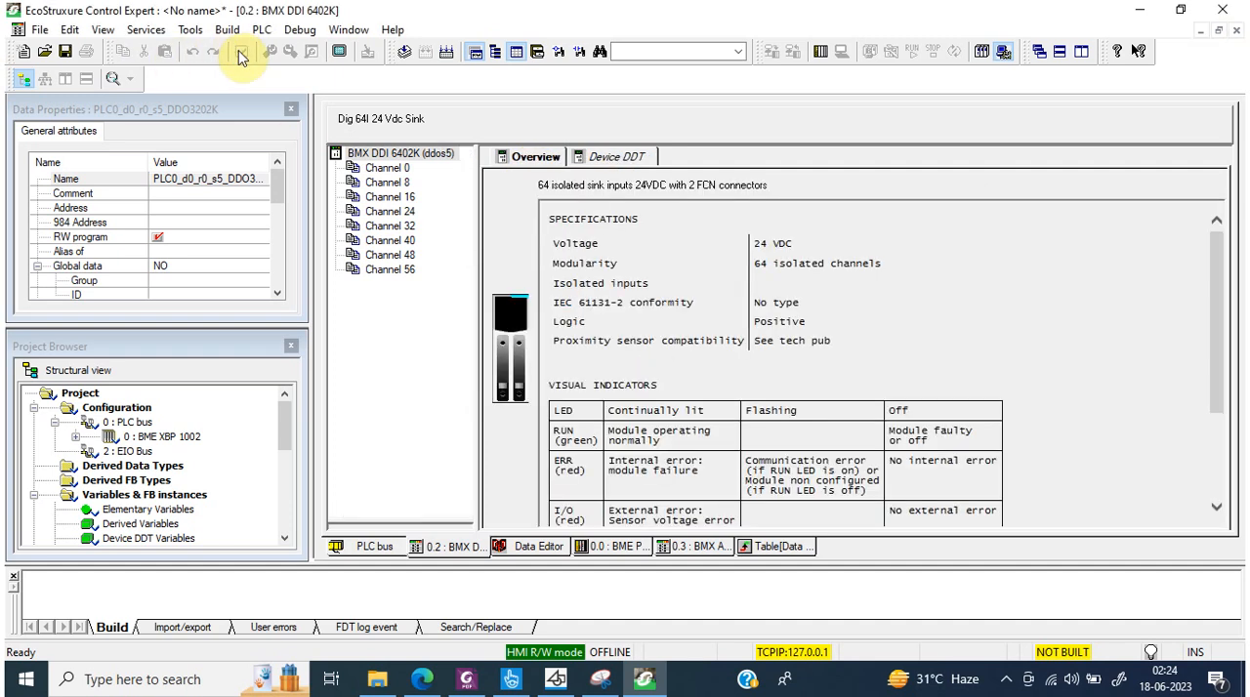
{"action": "left_click", "coordinate": [634, 164]}
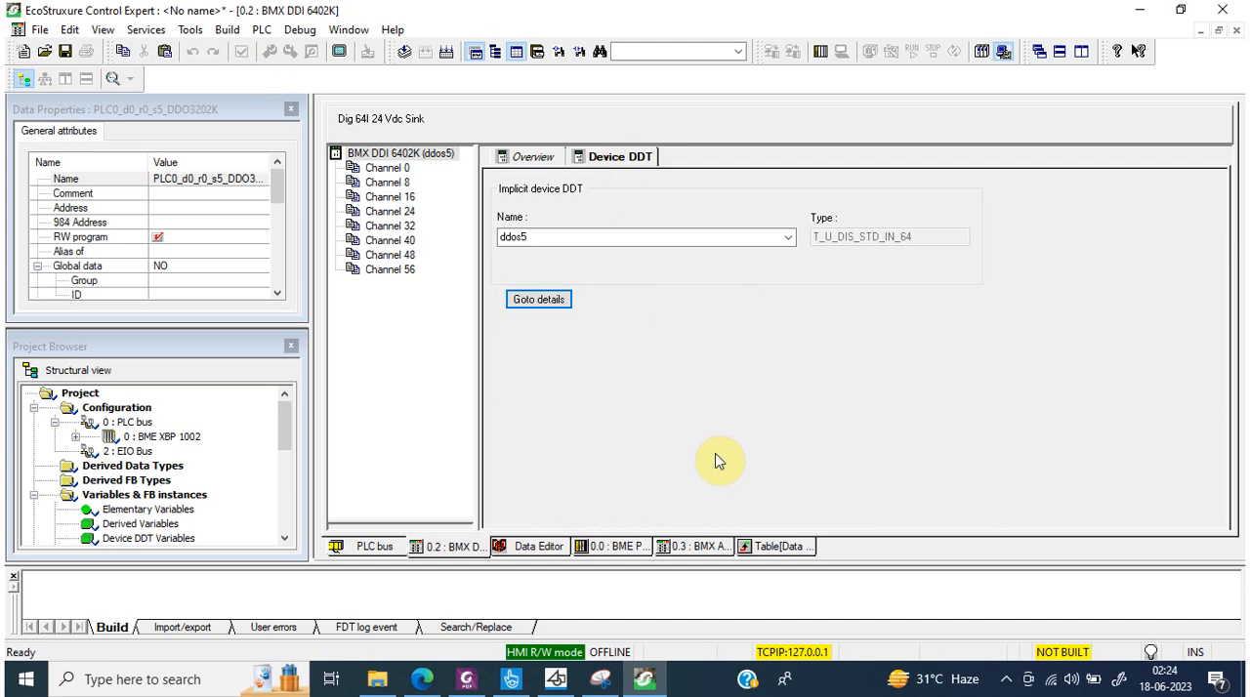
{"action": "left_click", "coordinate": [540, 301]}
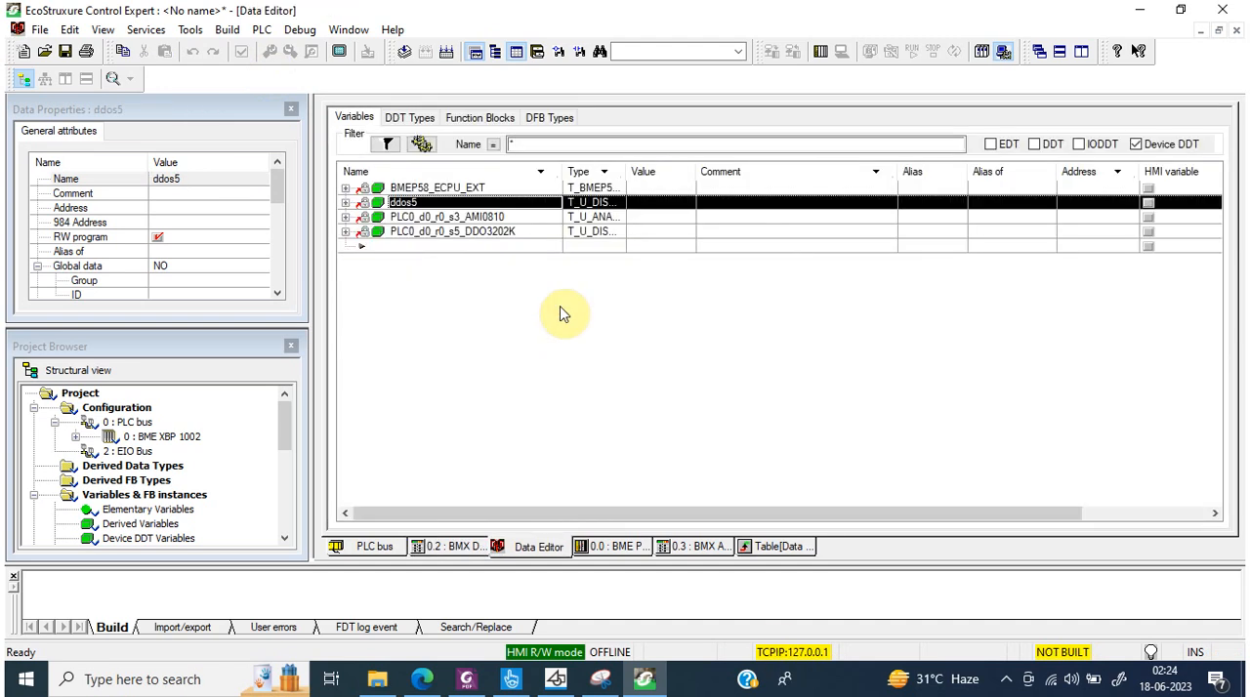
Step: Expand the ddos5 variable down to the CH_HEALTH and VALUE members of DIS_CH_IN[0]
{"action": "left_click", "coordinate": [344, 202]}
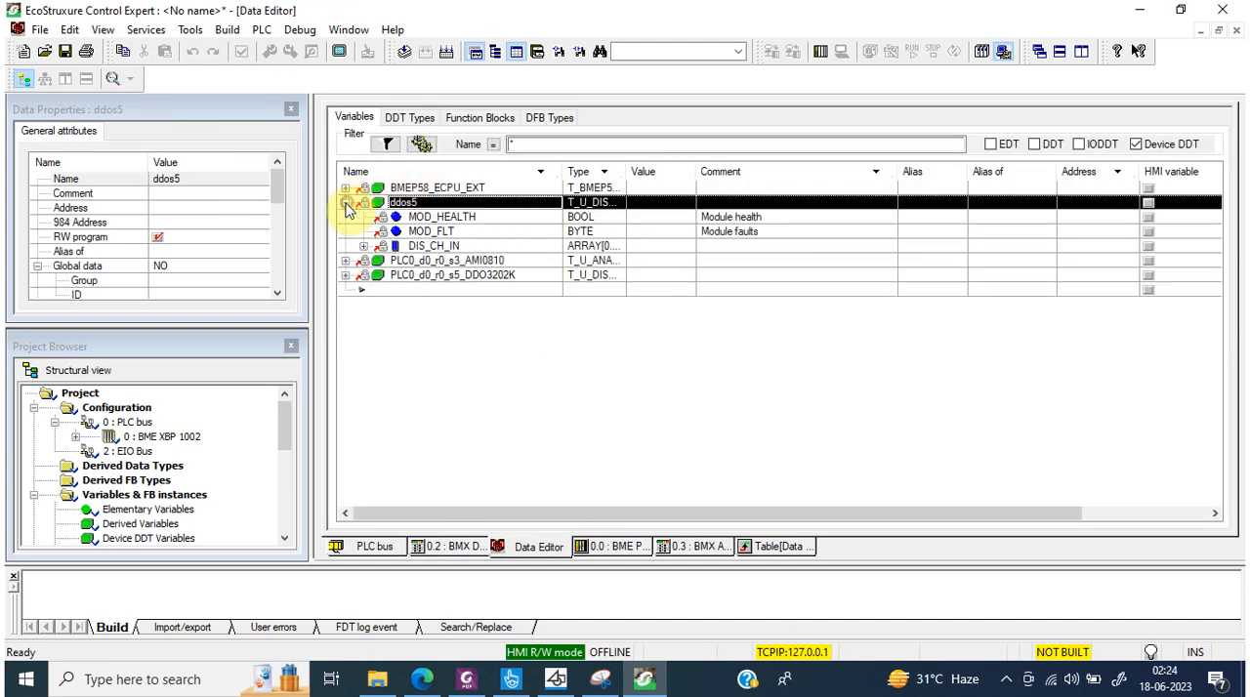
{"action": "left_click", "coordinate": [363, 246]}
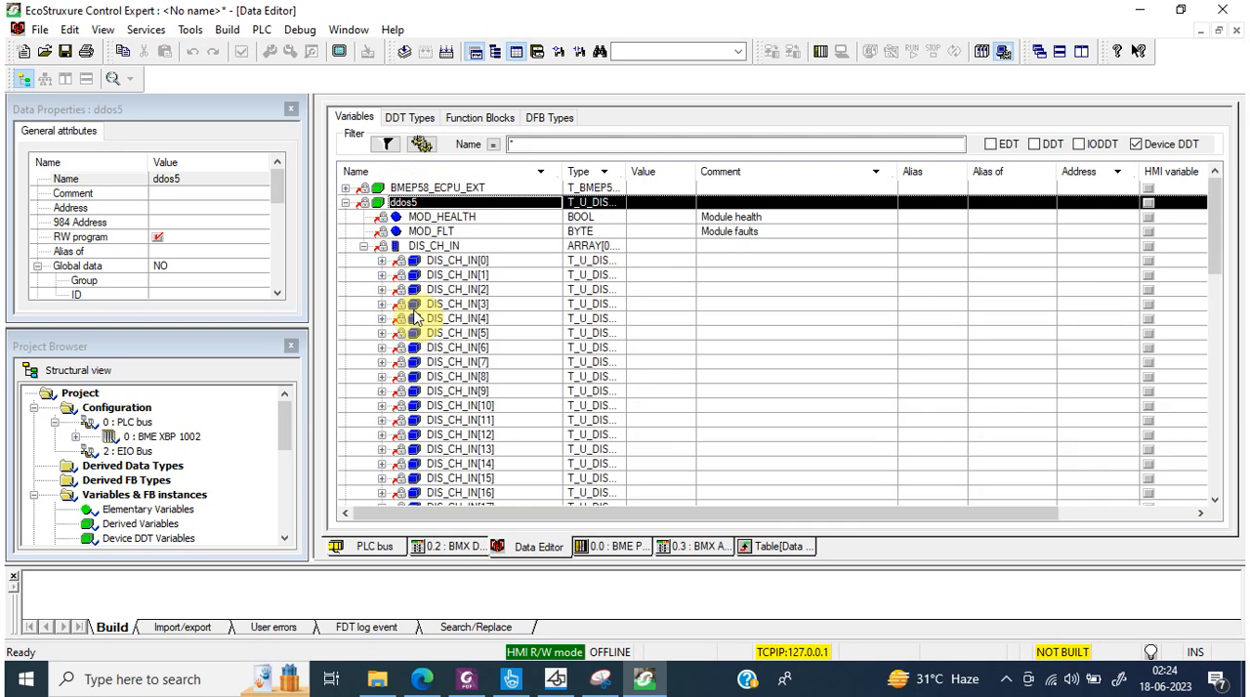
{"action": "left_click", "coordinate": [382, 261]}
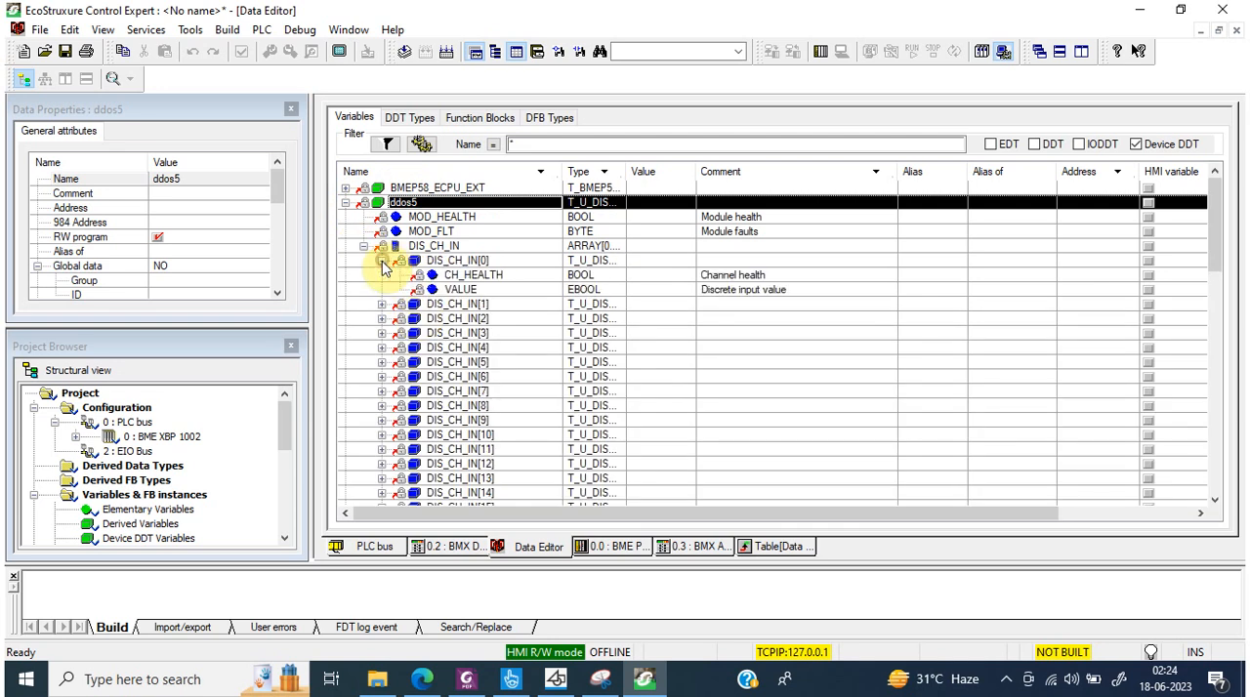
{"action": "left_click", "coordinate": [459, 277]}
{"action": "left_click", "coordinate": [460, 290]}
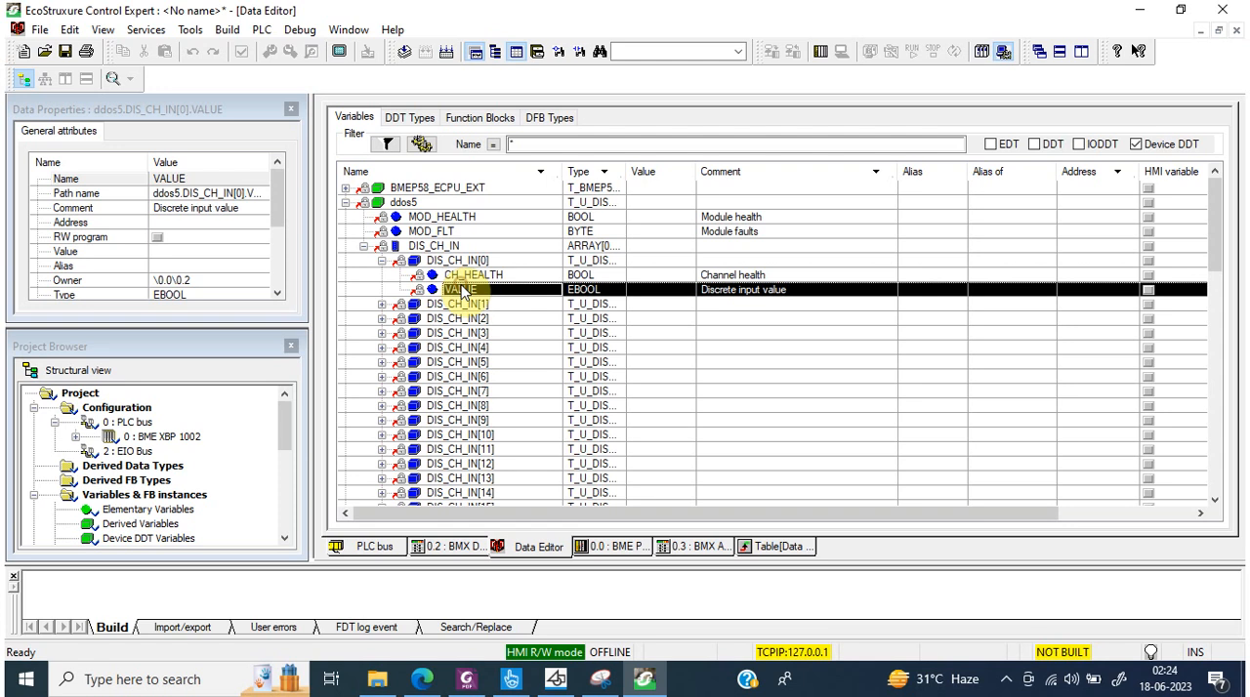
Step: Add ddos5.DIS_CH_IN[0].VALUE to the animation table and check the new entry's full name
{"action": "right_click", "coordinate": [464, 291]}
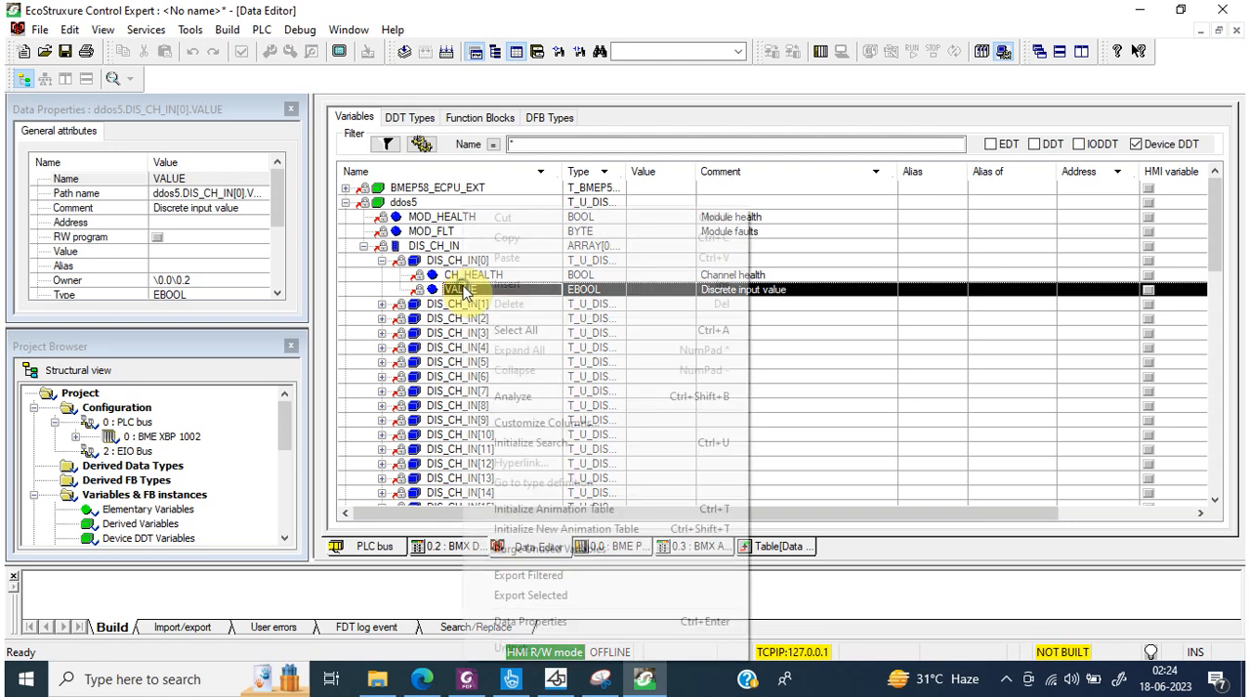
{"action": "left_click", "coordinate": [625, 508]}
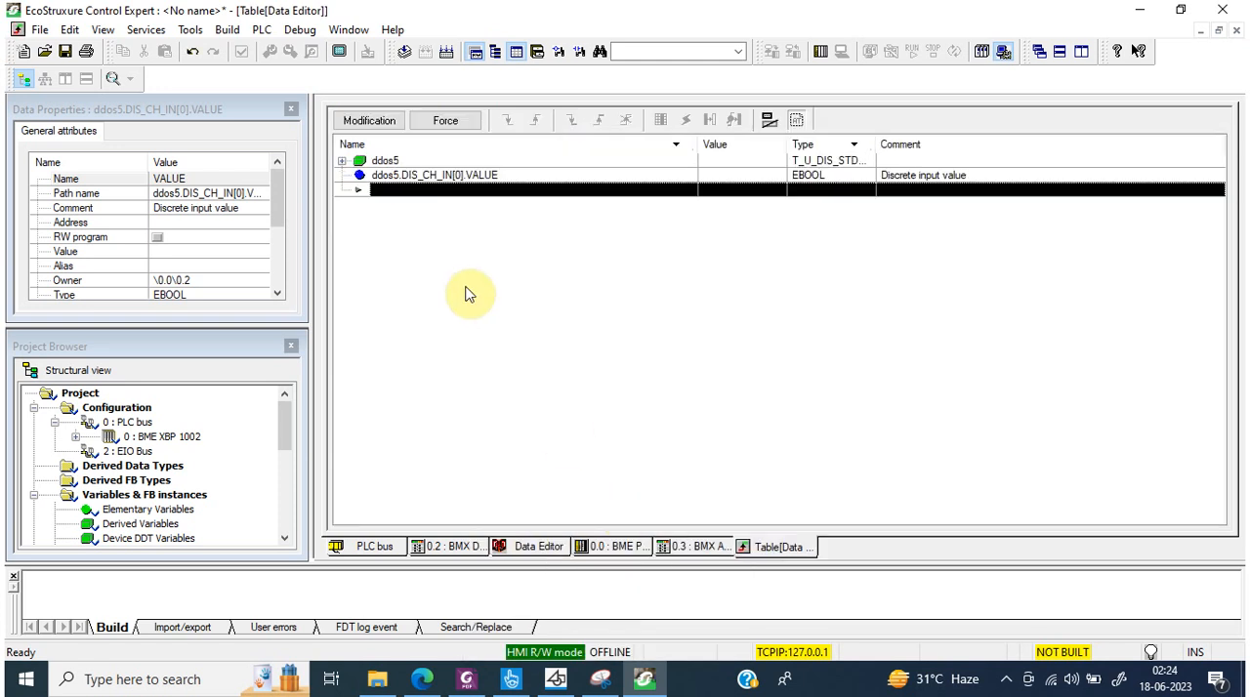
{"action": "left_click", "coordinate": [439, 178]}
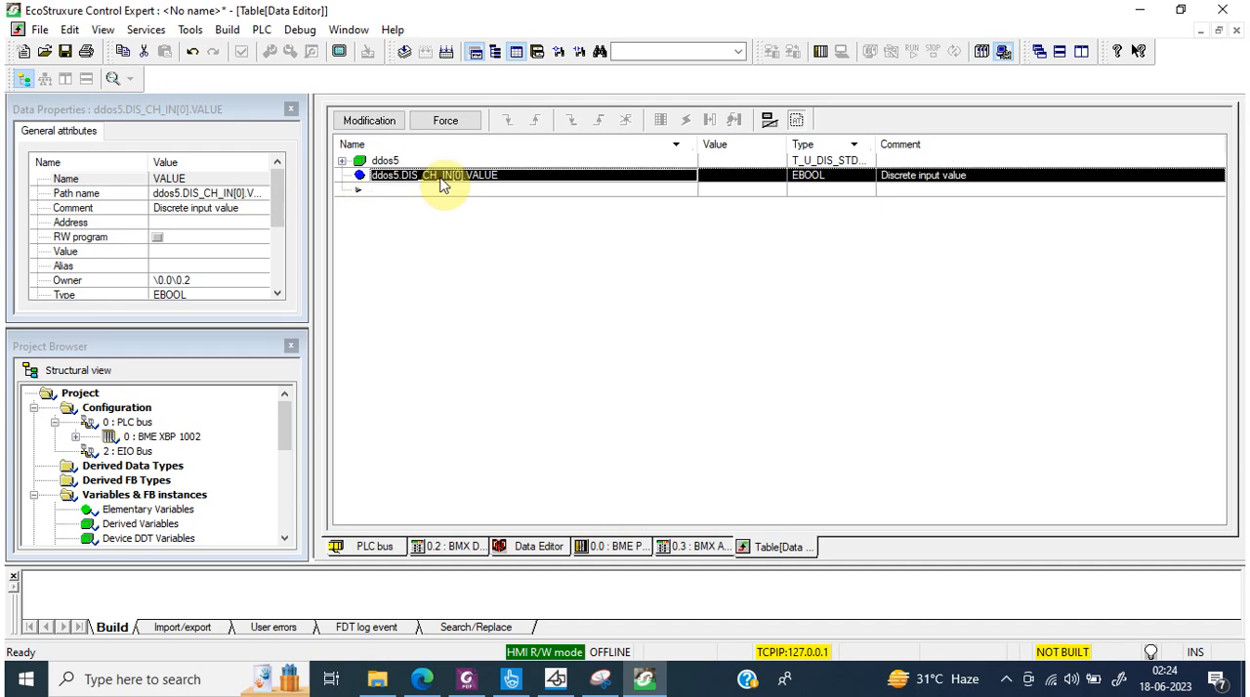
{"action": "left_click", "coordinate": [440, 177]}
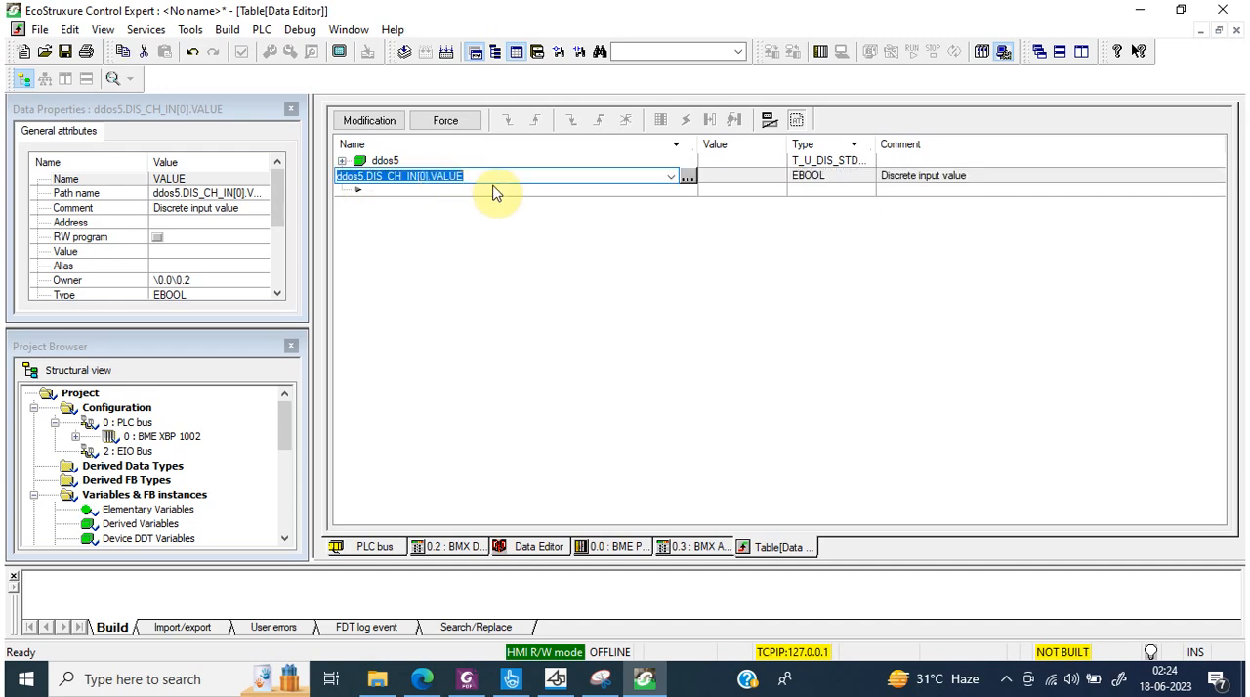
{"action": "key", "text": "Return"}
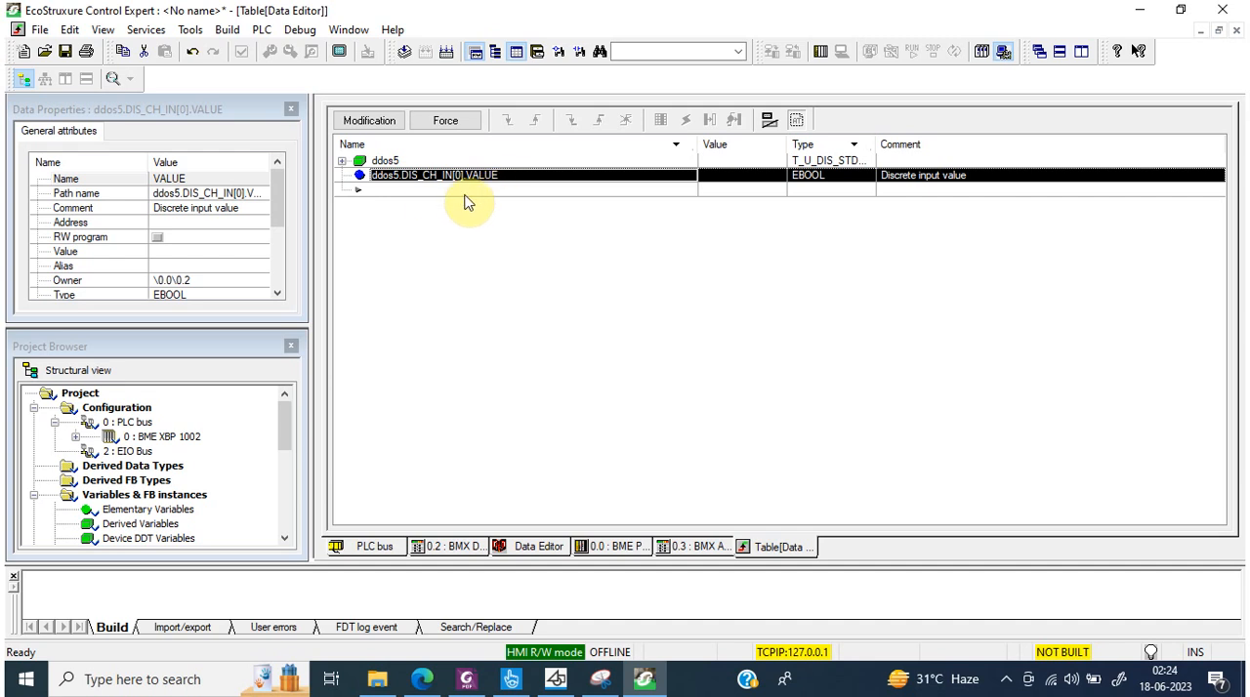
Step: Collapse ddos5 in the Data Editor and expand BMEP58_ECPU_EXT, widening the Type column to show its full type name
{"action": "left_click", "coordinate": [535, 547]}
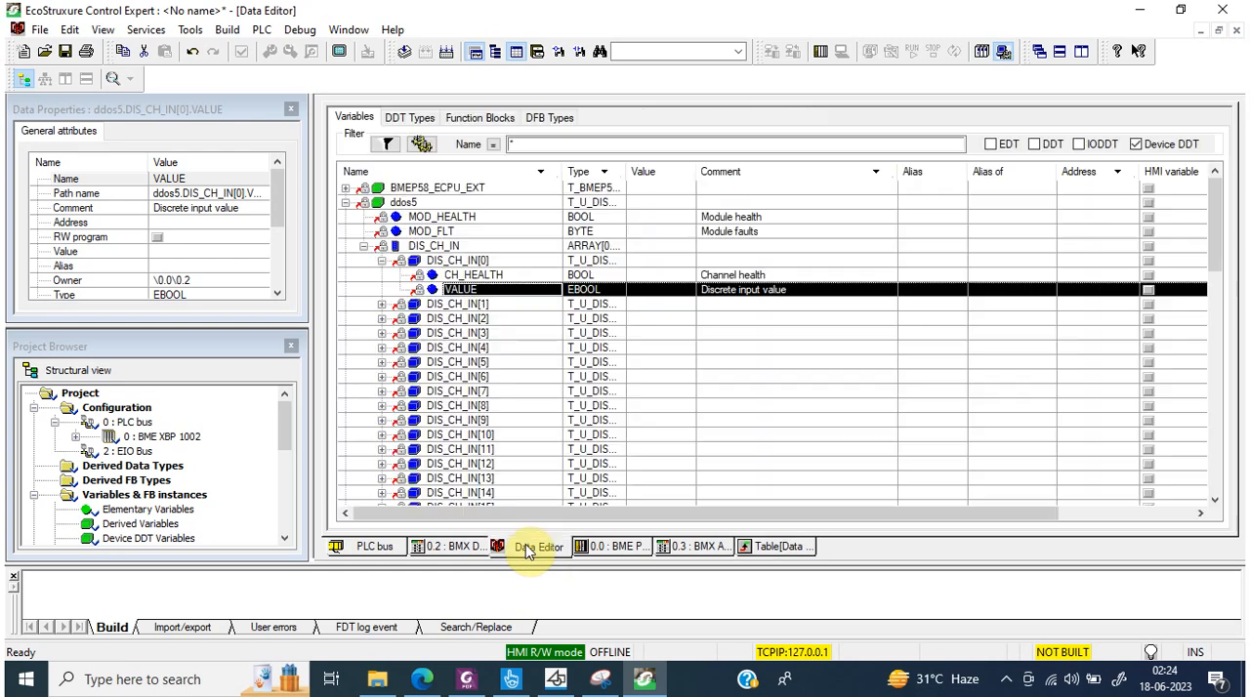
{"action": "left_click", "coordinate": [346, 203]}
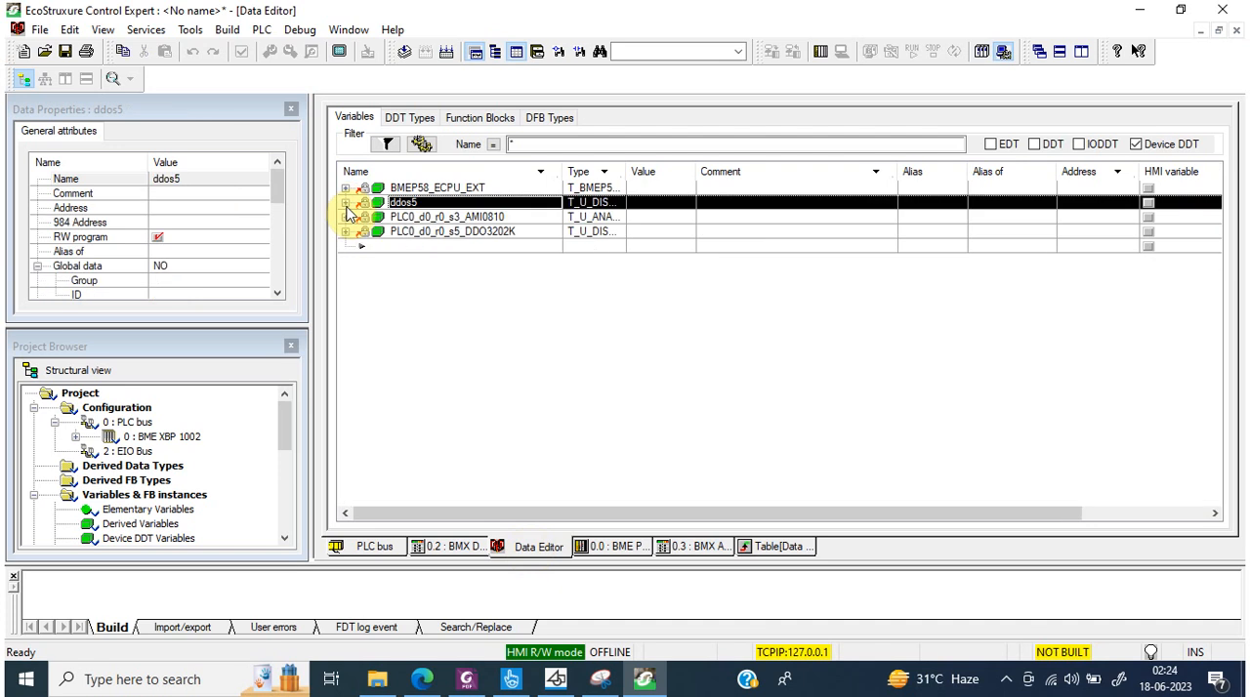
{"action": "left_click", "coordinate": [344, 187]}
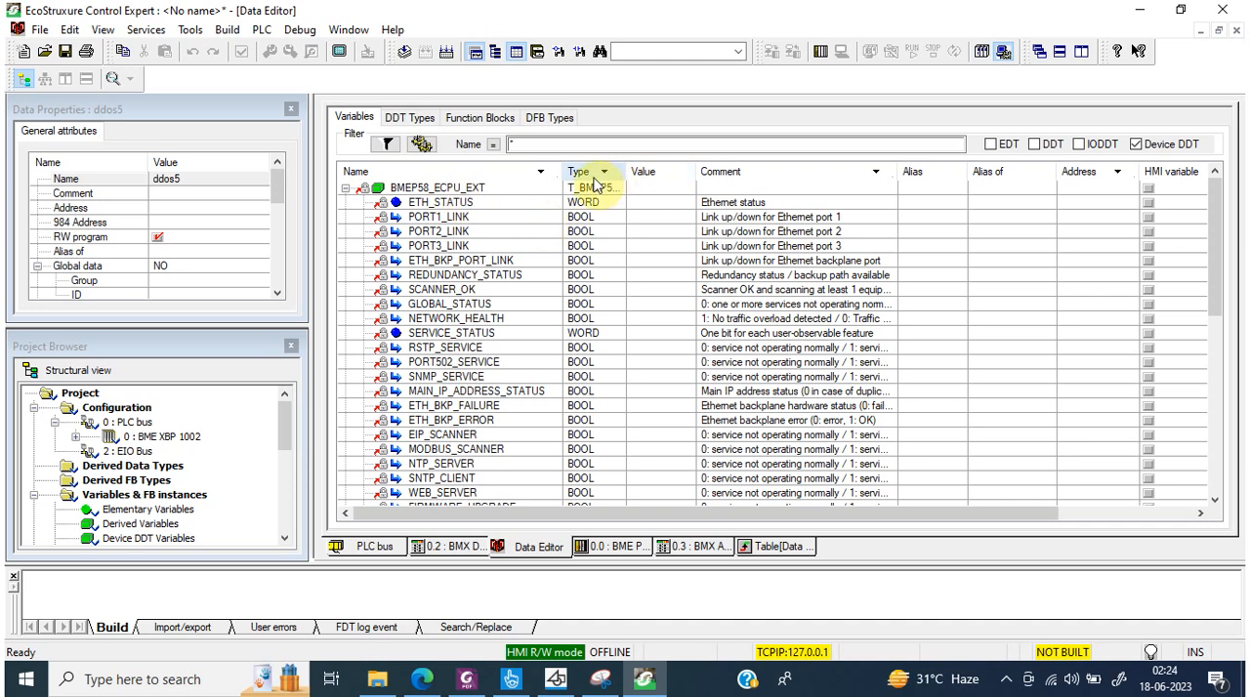
{"action": "left_click_drag", "start_coordinate": [626, 170], "coordinate": [680, 171]}
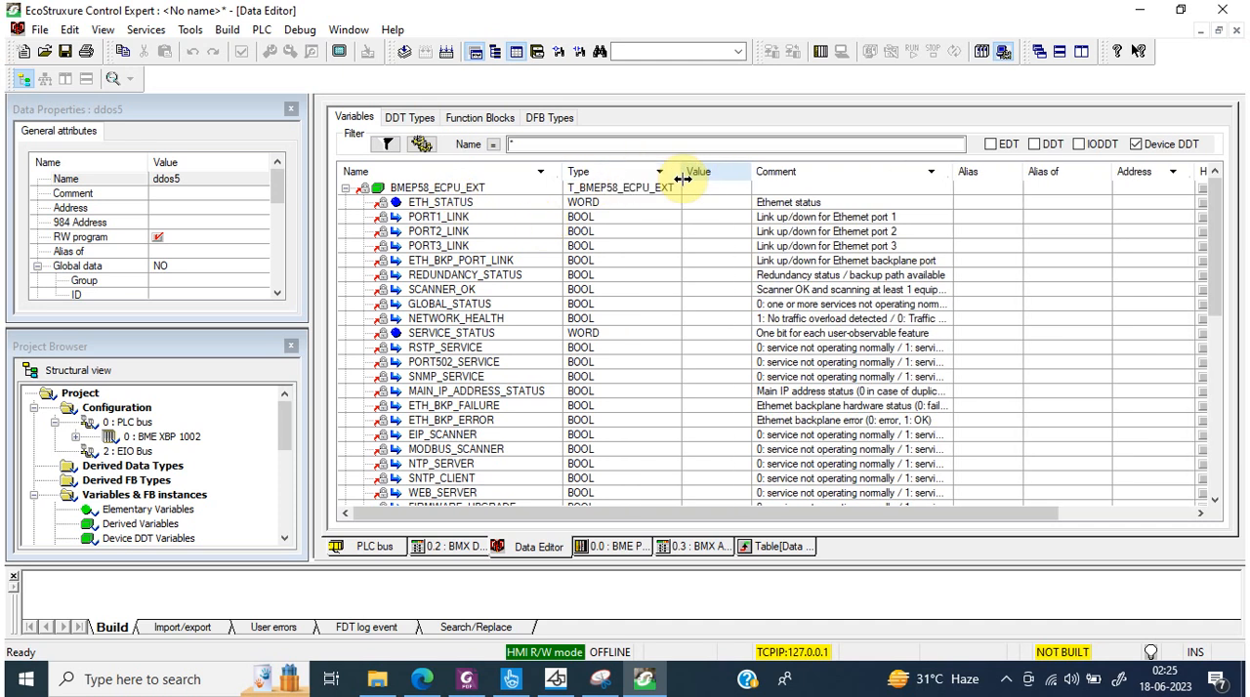
Step: Review the BMEP58_ECPU_EXT members one by one, from ETH_STATUS through the service status bits and packet counters to DIO_CTRL
{"action": "left_click", "coordinate": [485, 202]}
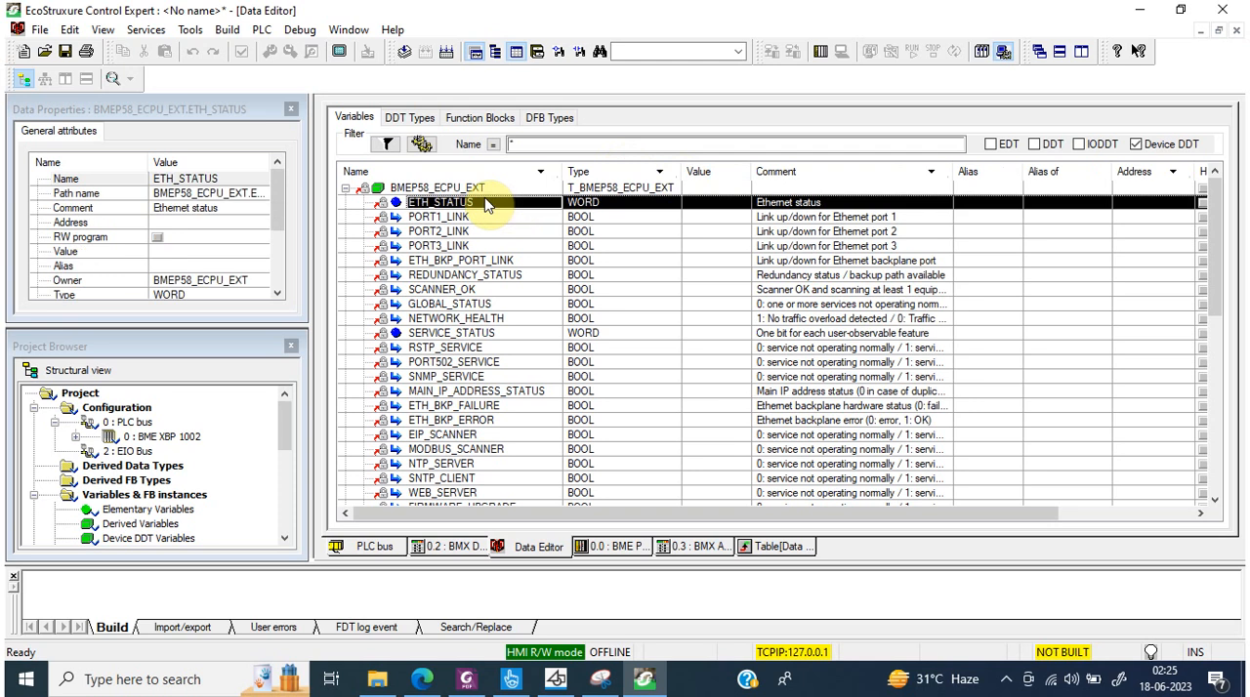
{"action": "key", "text": "Down"}
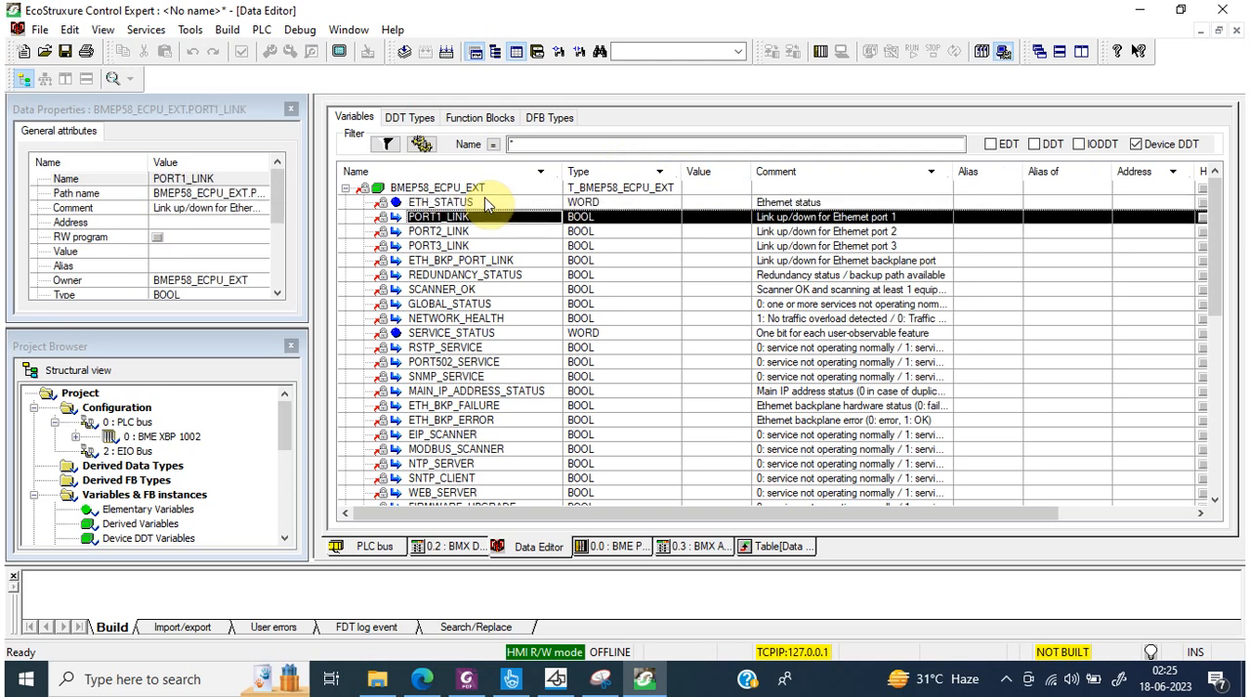
{"action": "key", "text": "Down"}
{"action": "key", "text": "Down"}
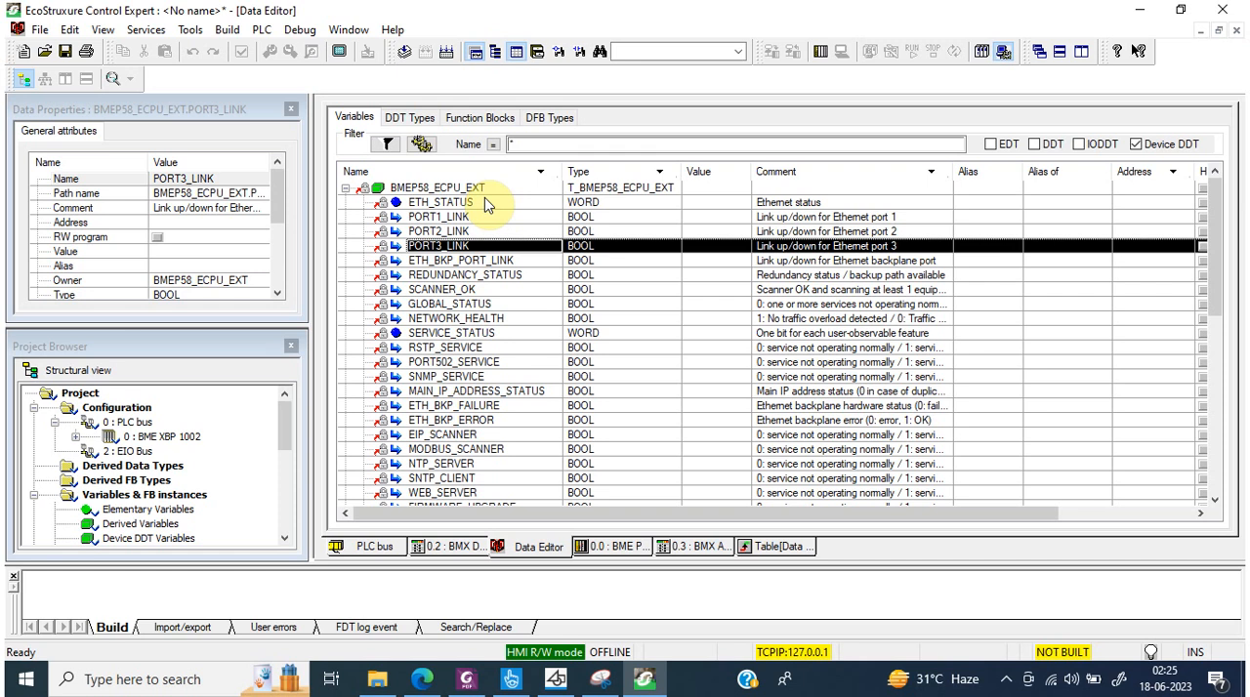
{"action": "key", "text": "Down"}
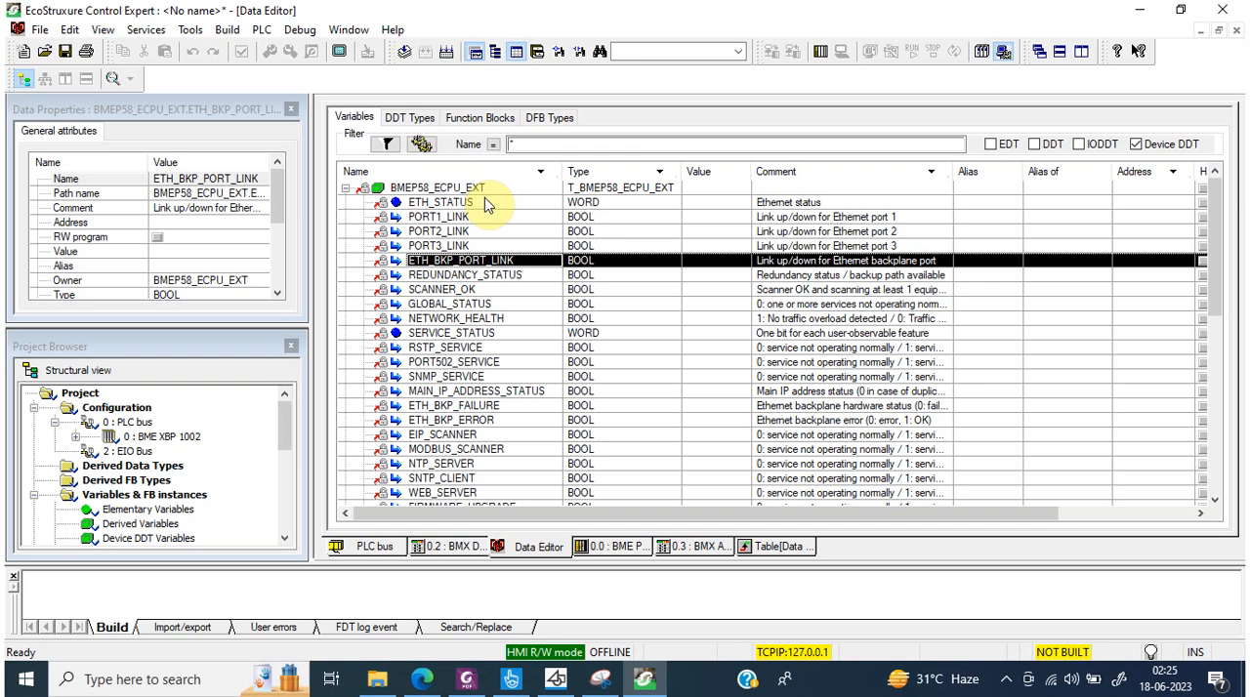
{"action": "key", "text": "Down"}
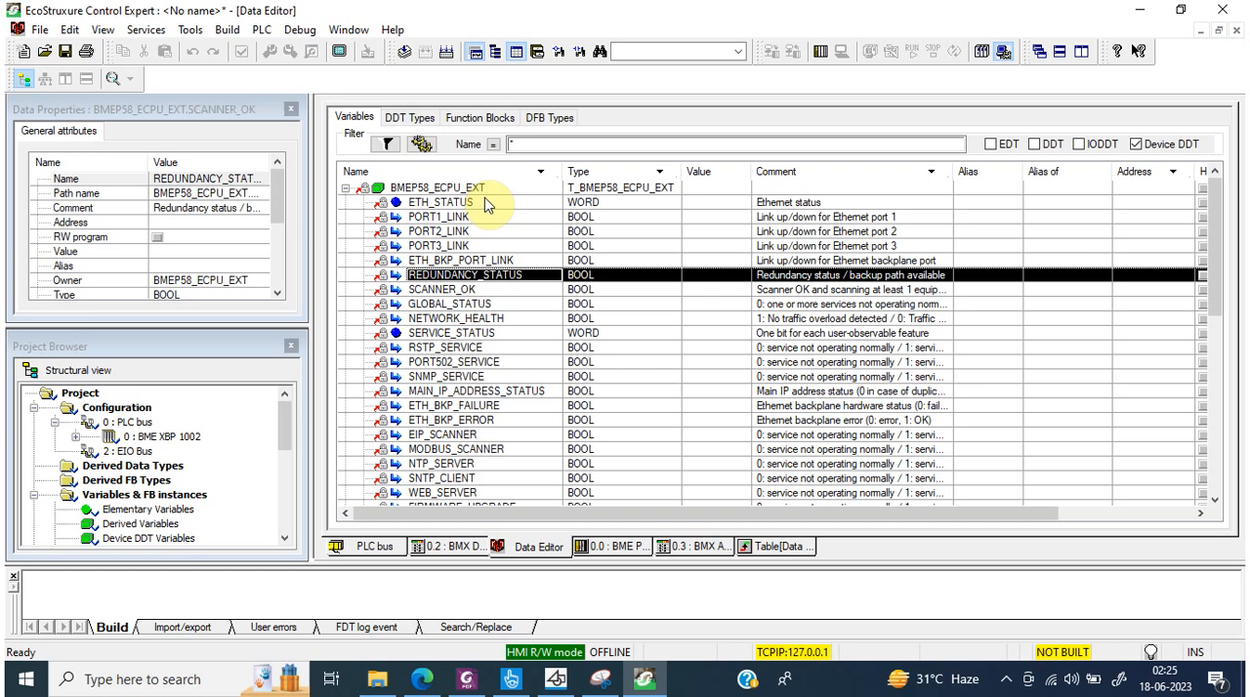
{"action": "key", "text": "Down"}
{"action": "key", "text": "Down"}
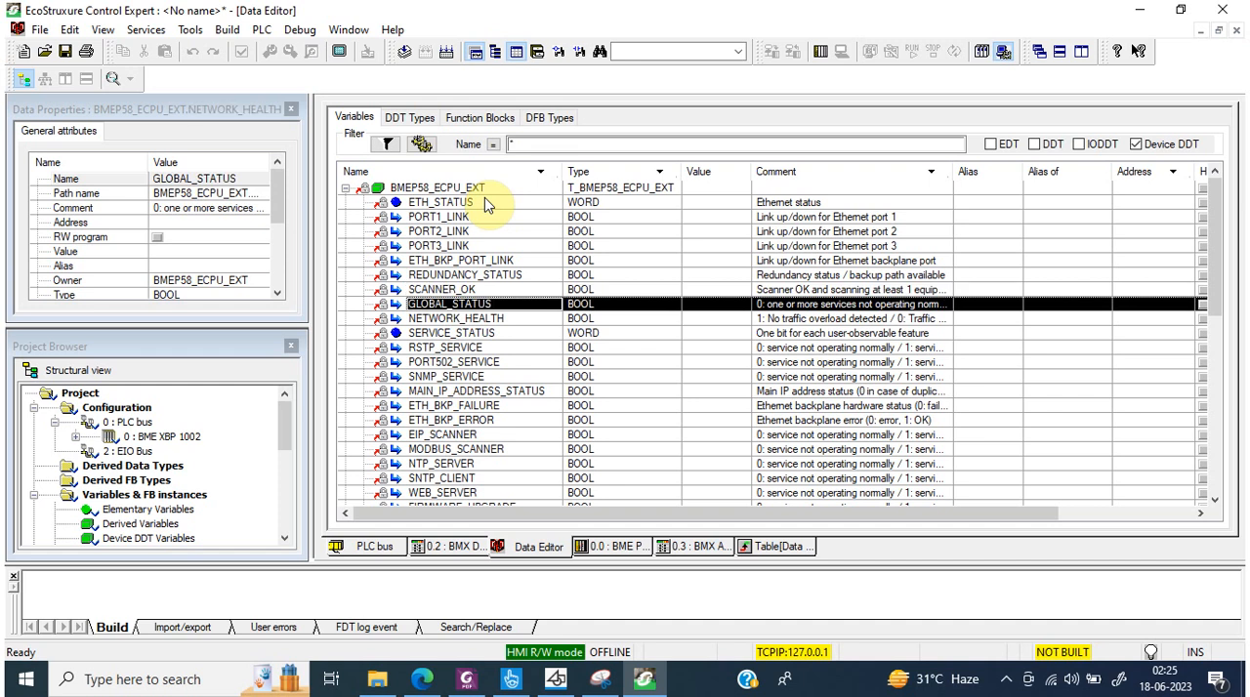
{"action": "key", "text": "Down"}
{"action": "key", "text": "Down"}
{"action": "key", "text": "Down"}
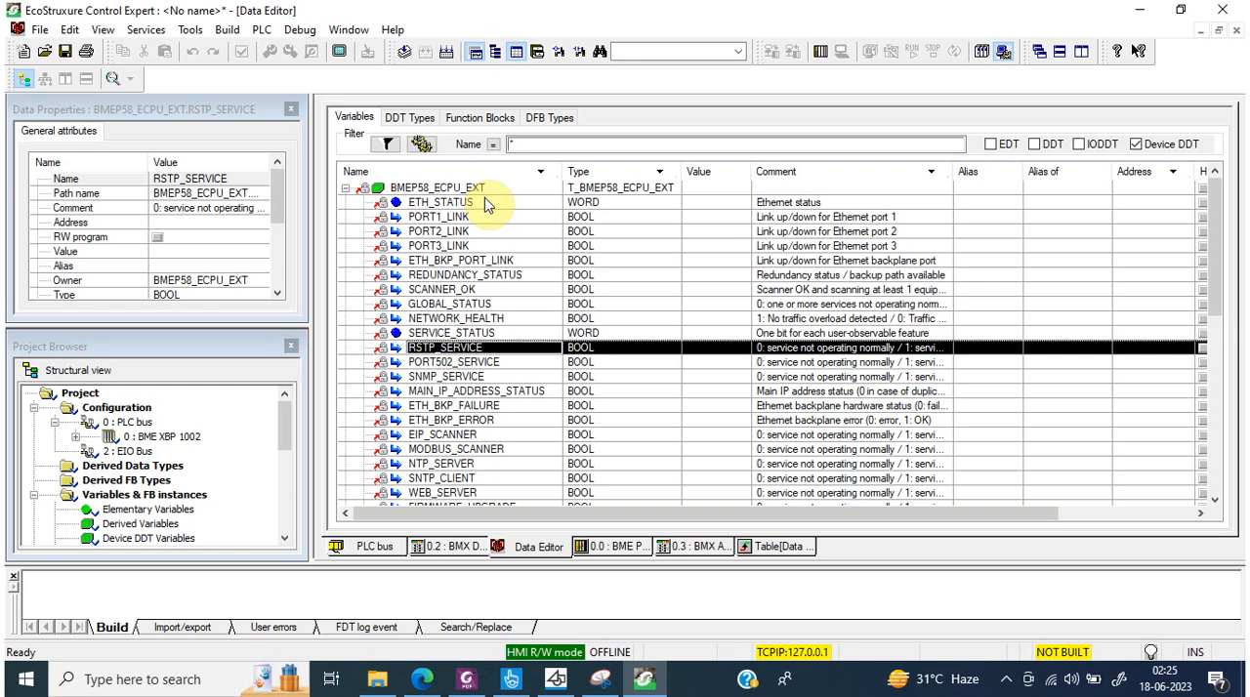
{"action": "key", "text": "Down"}
{"action": "key", "text": "Down"}
{"action": "key", "text": "Down"}
{"action": "key", "text": "Down"}
{"action": "key", "text": "Down"}
{"action": "key", "text": "Down"}
{"action": "key", "text": "Down"}
{"action": "key", "text": "Down"}
{"action": "key", "text": "Down"}
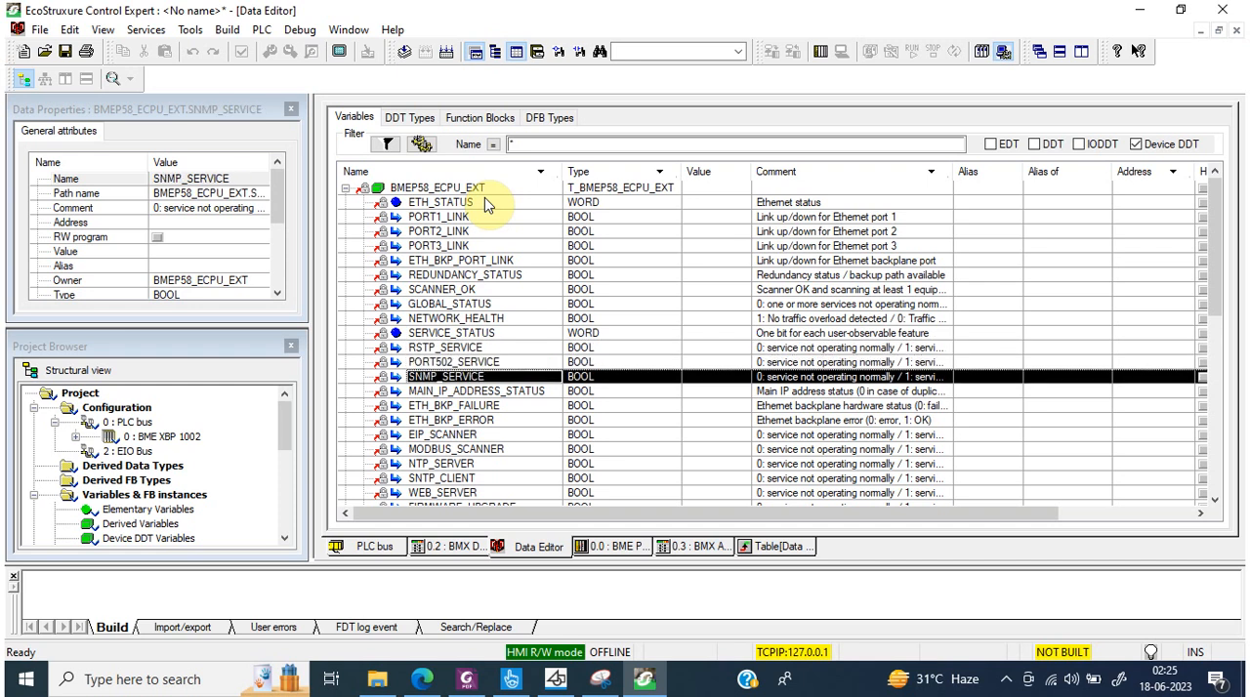
{"action": "key", "text": "Down"}
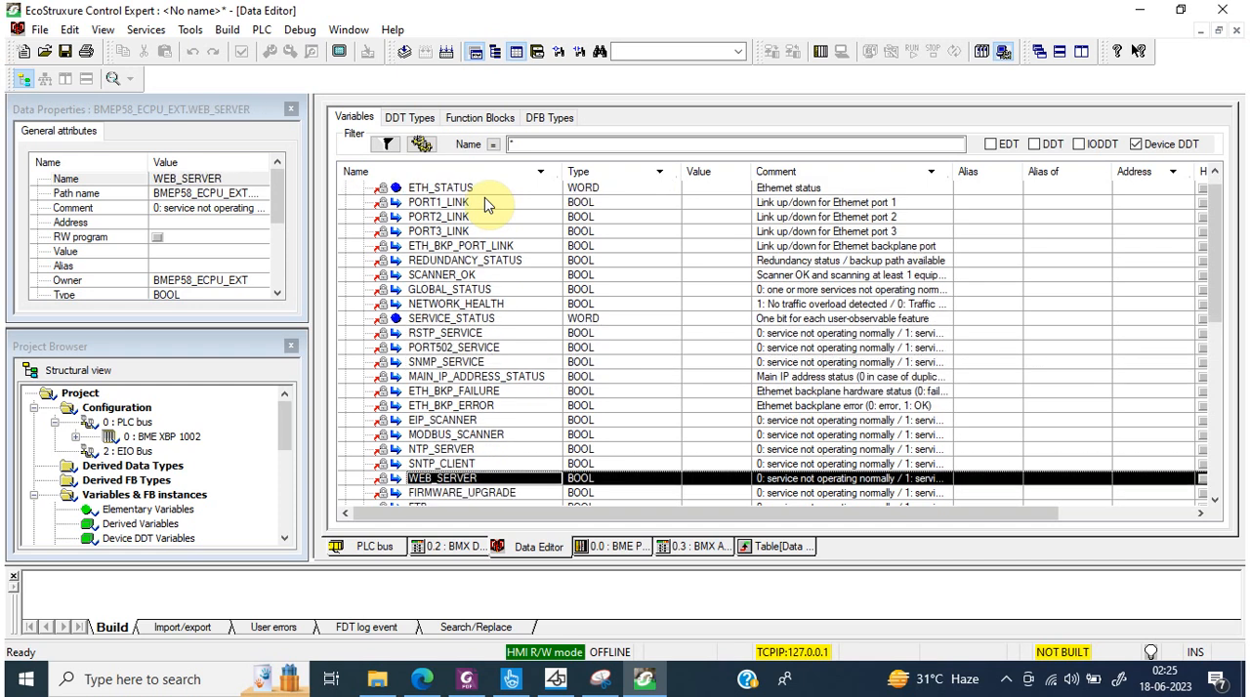
{"action": "key", "text": "Down"}
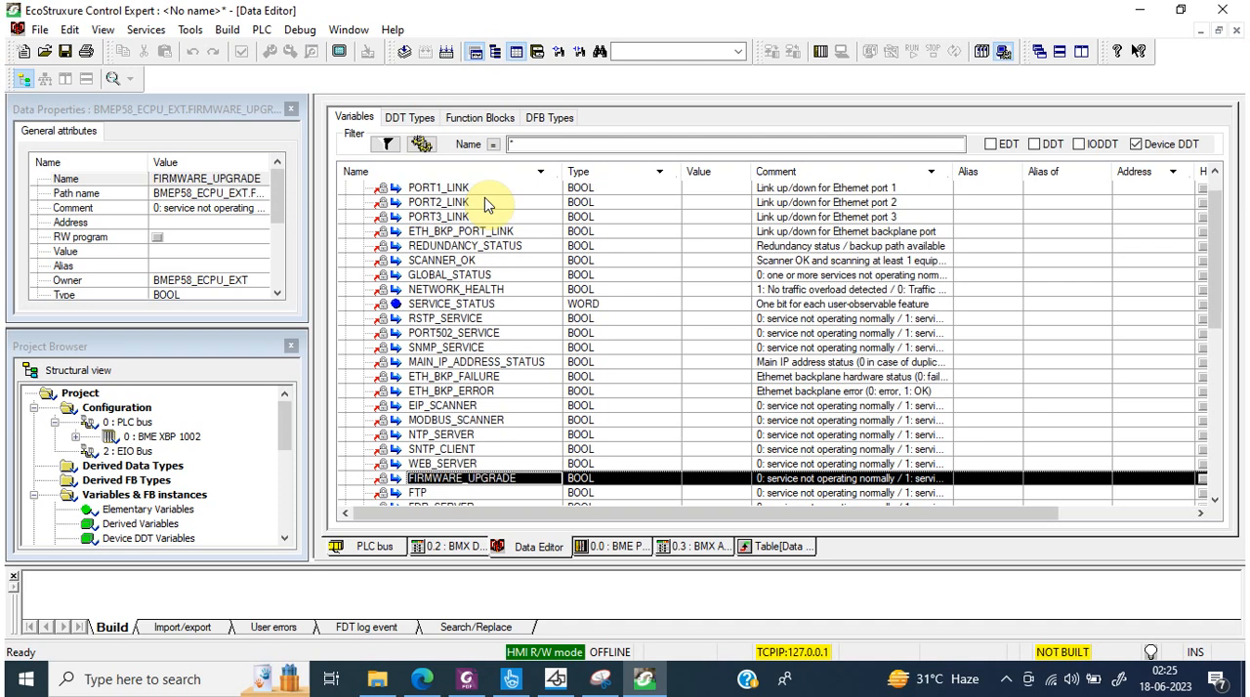
{"action": "key", "text": "Down"}
{"action": "key", "text": "Down"}
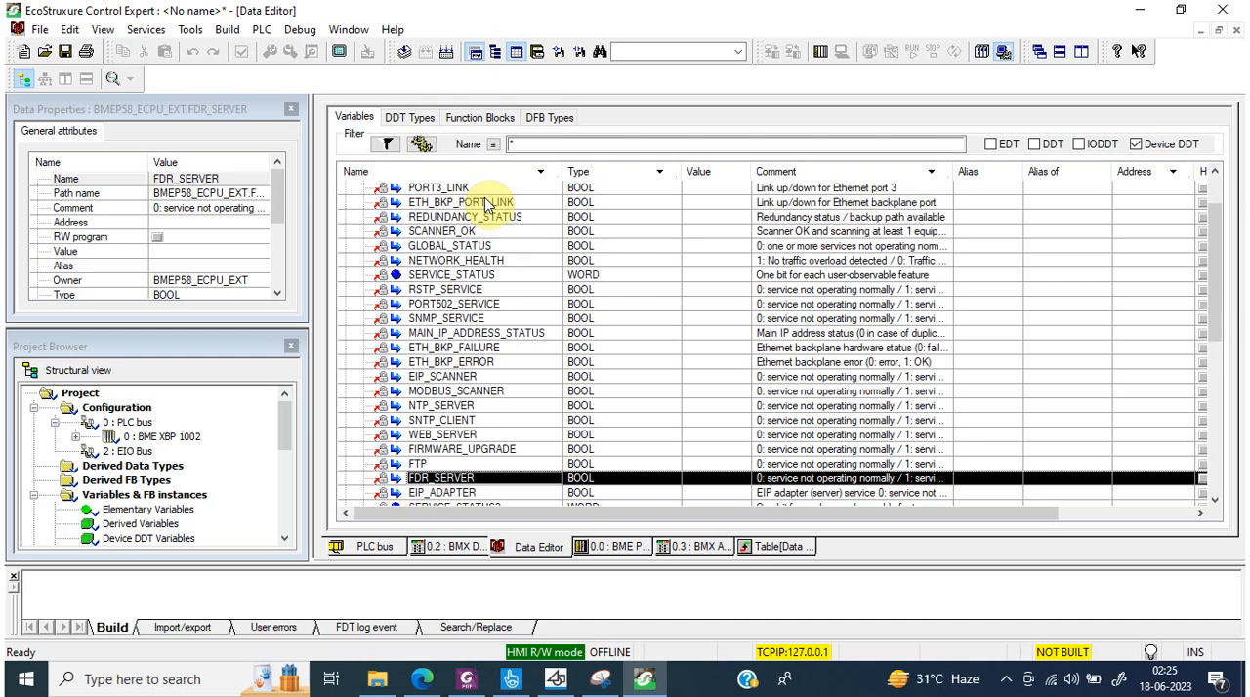
{"action": "key", "text": "Down"}
{"action": "key", "text": "Down"}
{"action": "key", "text": "Down"}
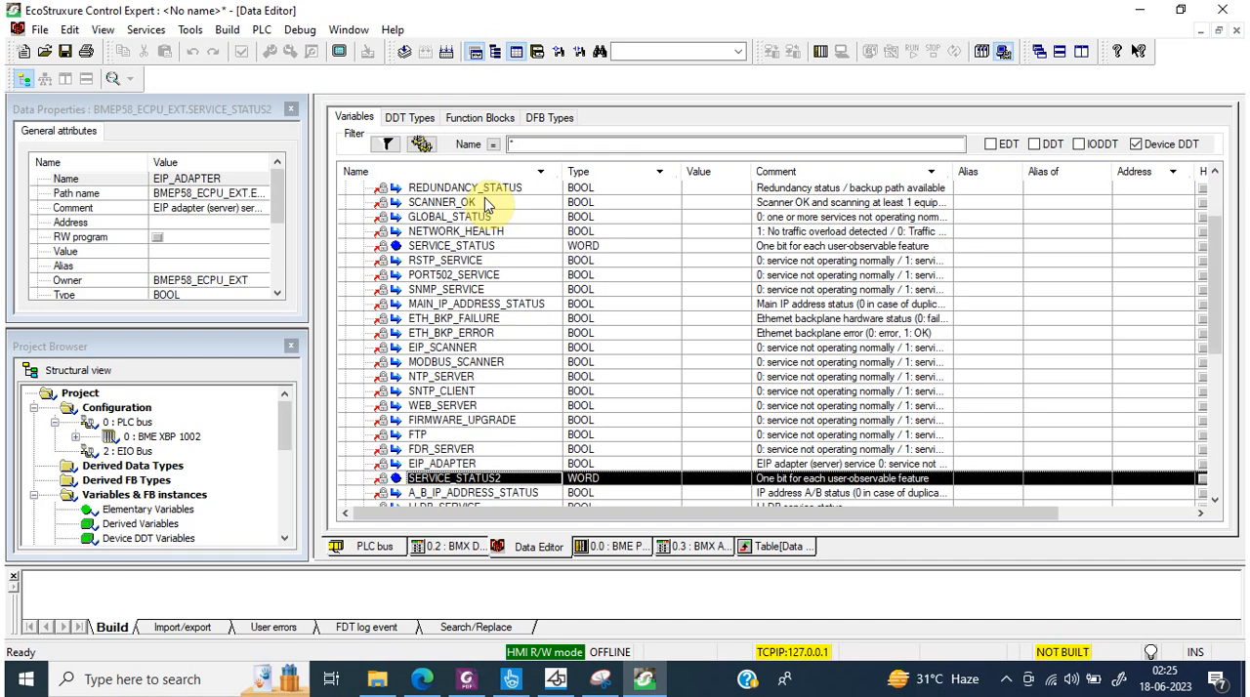
{"action": "key", "text": "Down"}
{"action": "key", "text": "Down"}
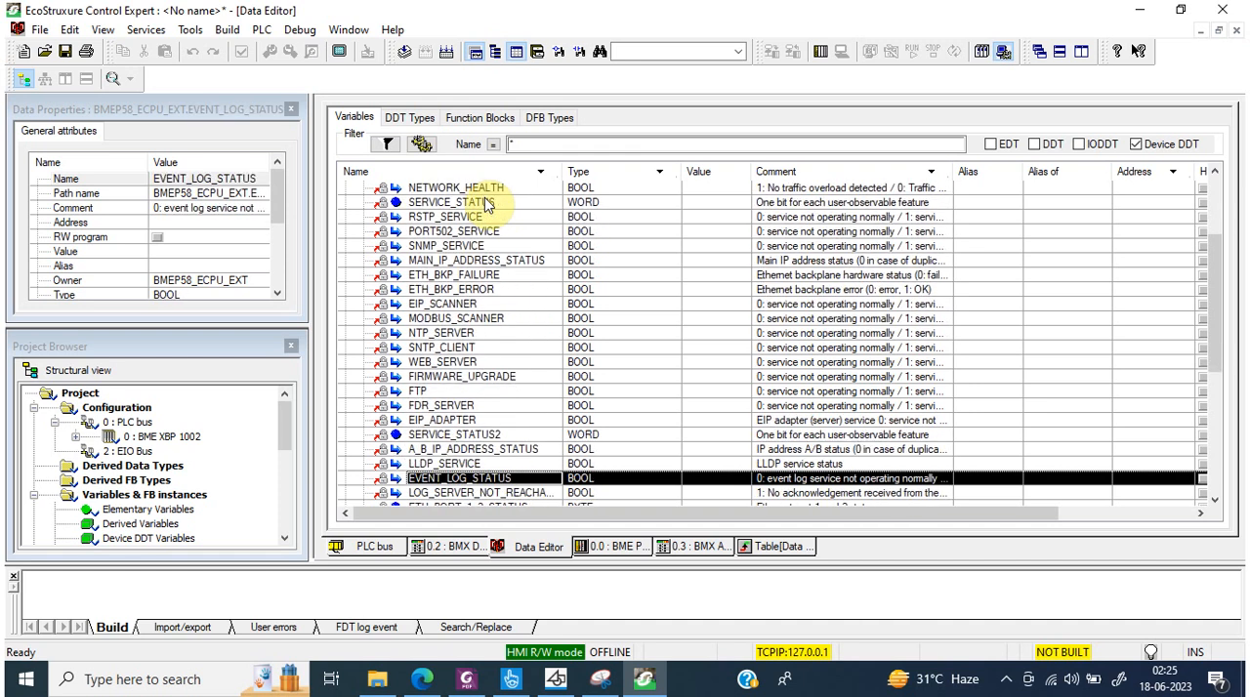
{"action": "key", "text": "Down"}
{"action": "key", "text": "Down"}
{"action": "key", "text": "Down"}
{"action": "key", "text": "Down"}
{"action": "key", "text": "Down"}
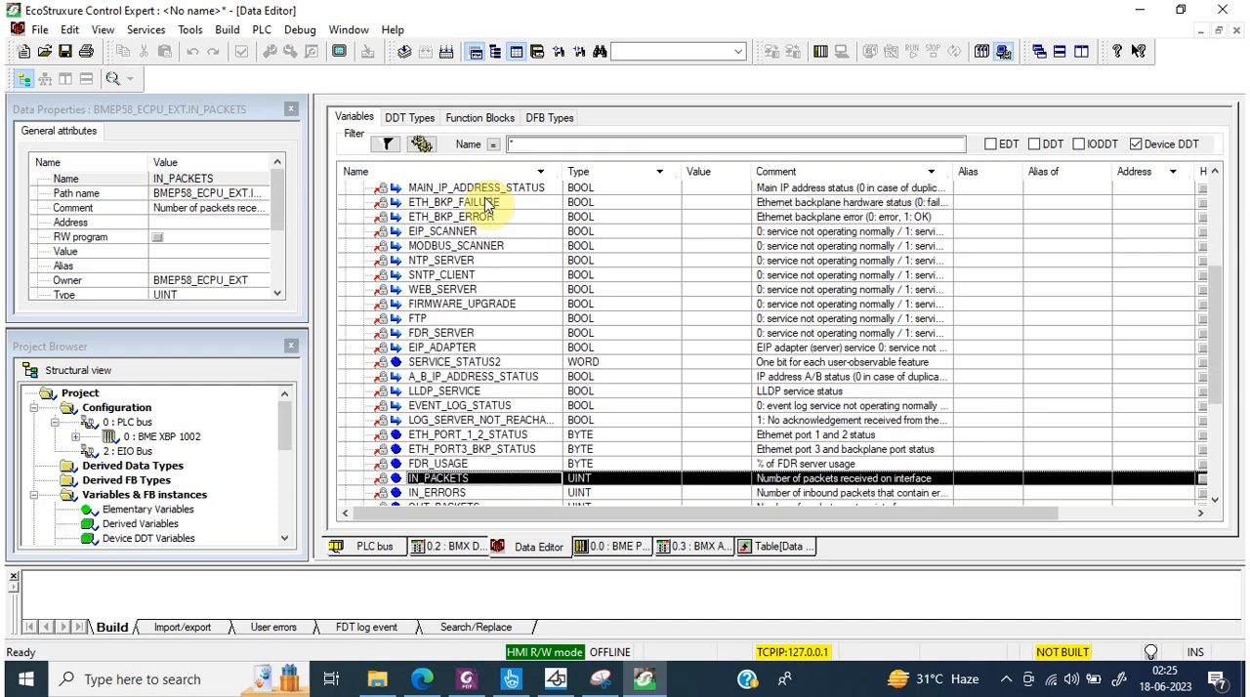
{"action": "key", "text": "Down"}
{"action": "key", "text": "Down"}
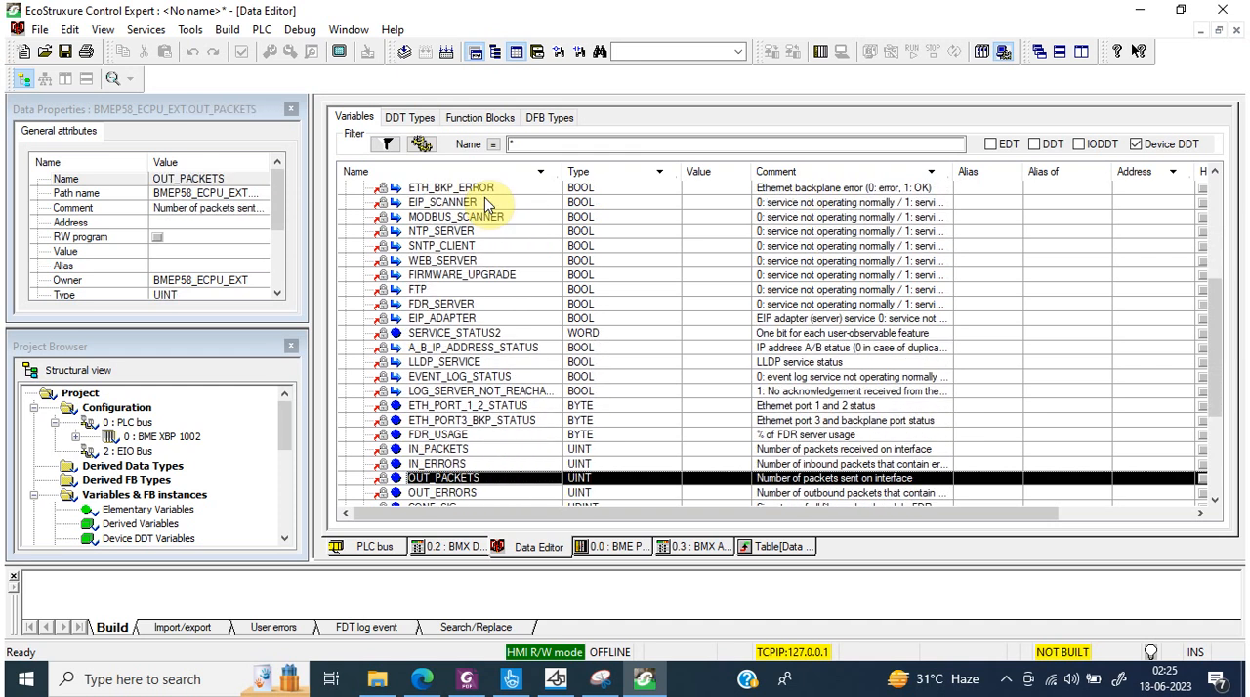
{"action": "key", "text": "Down"}
{"action": "key", "text": "Down"}
{"action": "key", "text": "Down"}
{"action": "key", "text": "Down"}
{"action": "key", "text": "Down"}
{"action": "key", "text": "Down"}
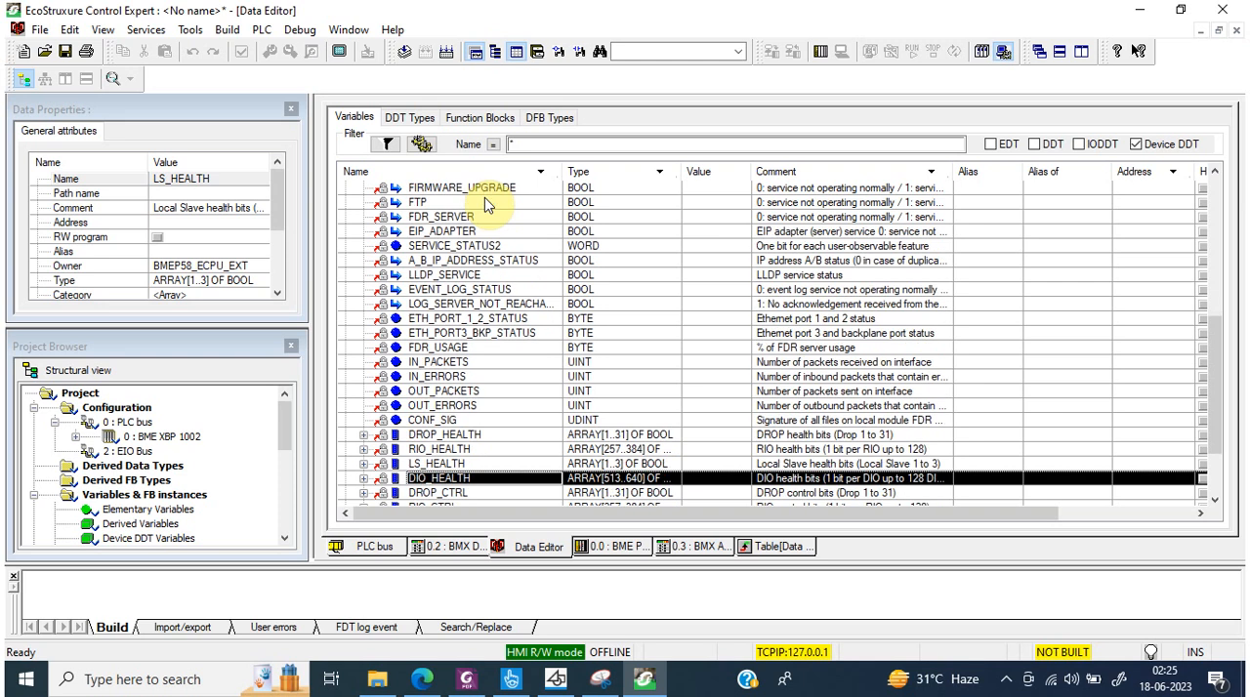
{"action": "key", "text": "Down"}
{"action": "key", "text": "Down"}
{"action": "key", "text": "Down"}
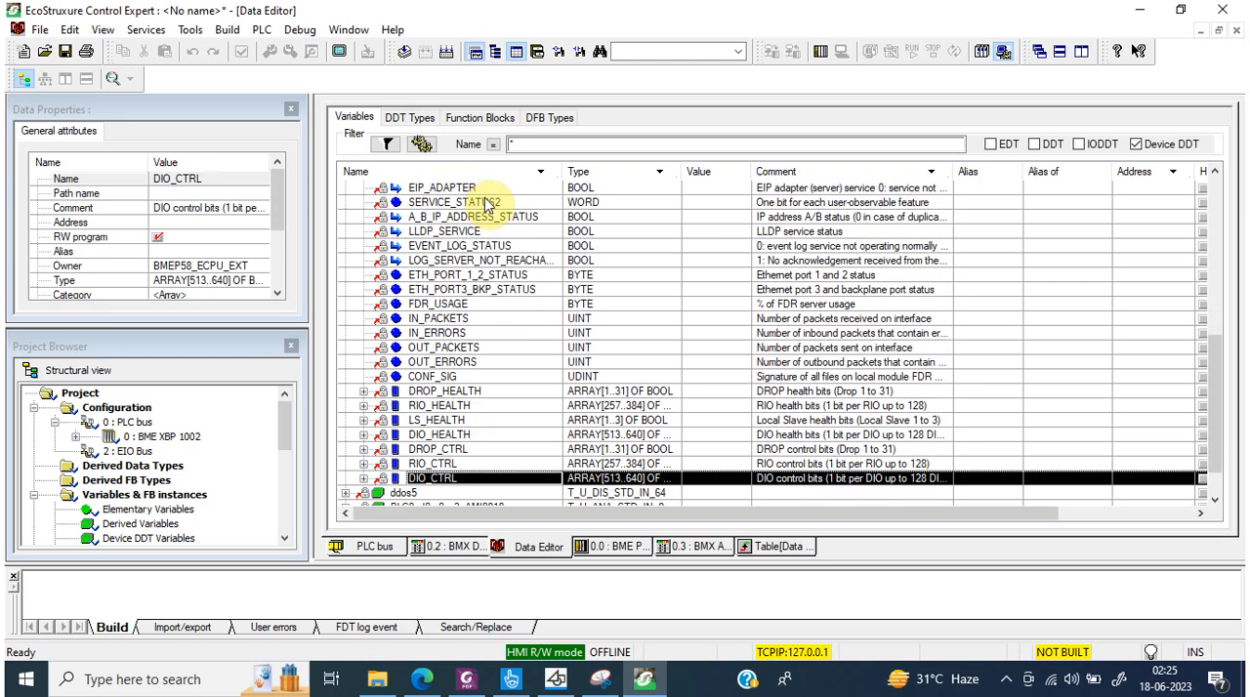
Step: Inspect the individual bits of the DROP_HEALTH and RIO_HEALTH arrays, leaving both arrays collapsed
{"action": "left_click", "coordinate": [363, 391]}
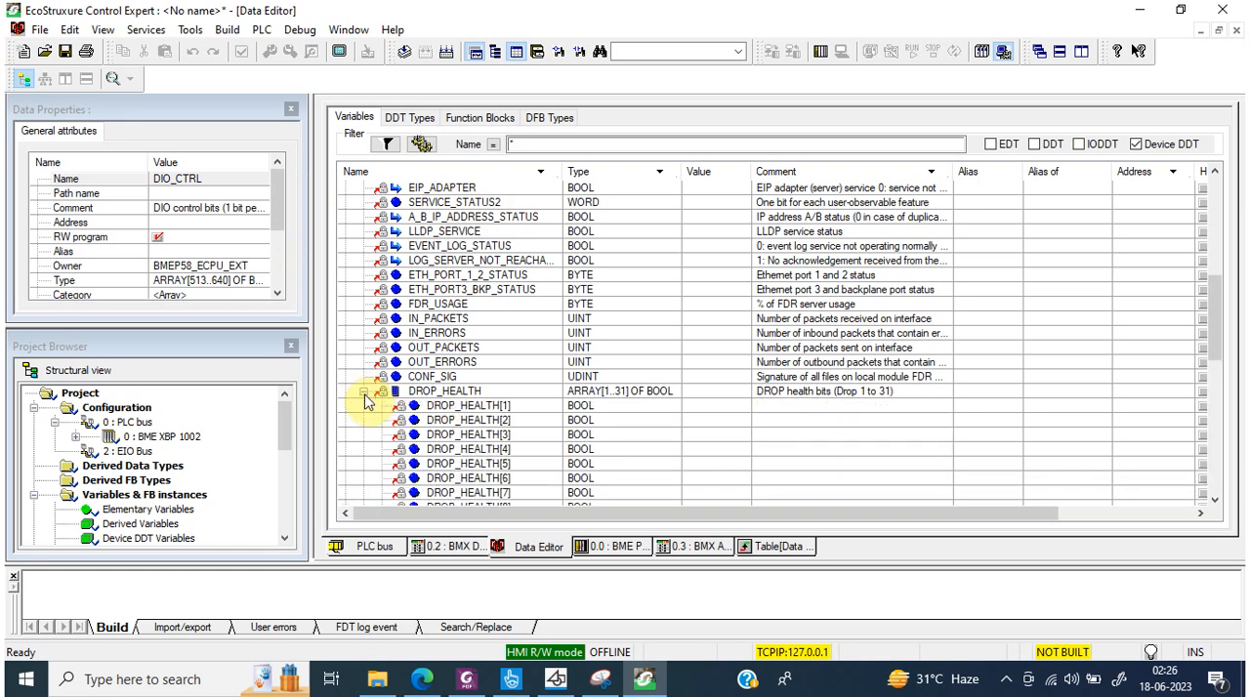
{"action": "left_click", "coordinate": [363, 391]}
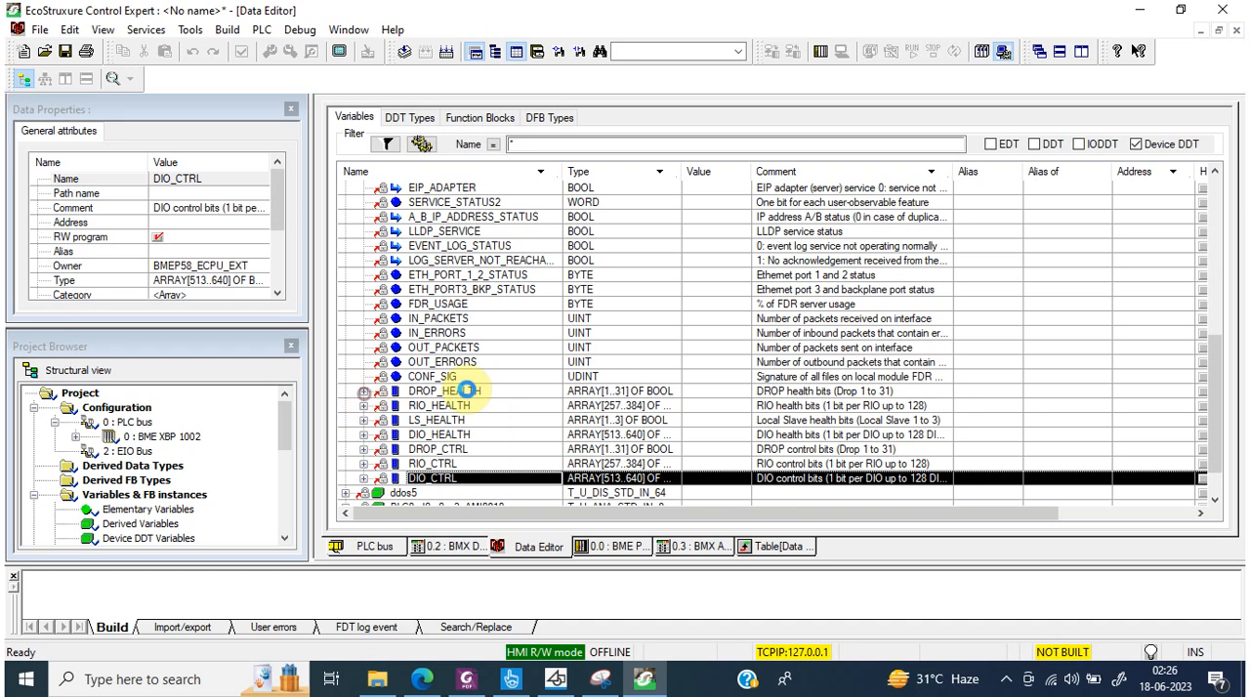
{"action": "left_click", "coordinate": [363, 391]}
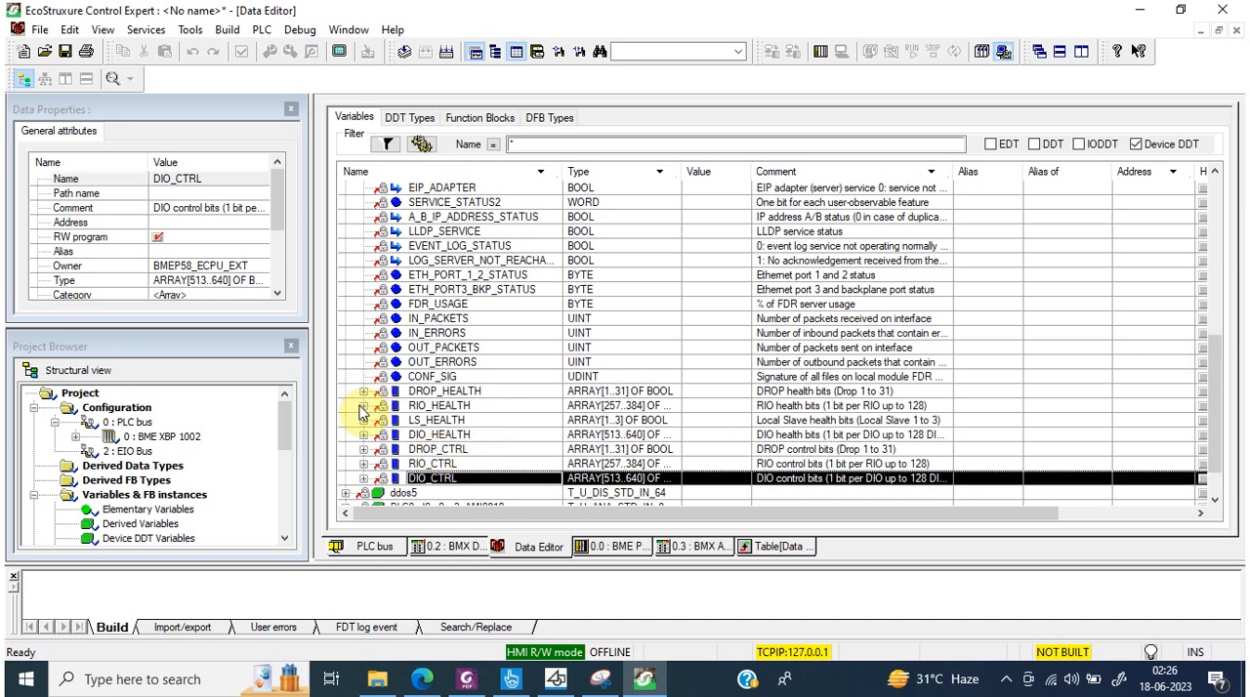
{"action": "left_click", "coordinate": [360, 407]}
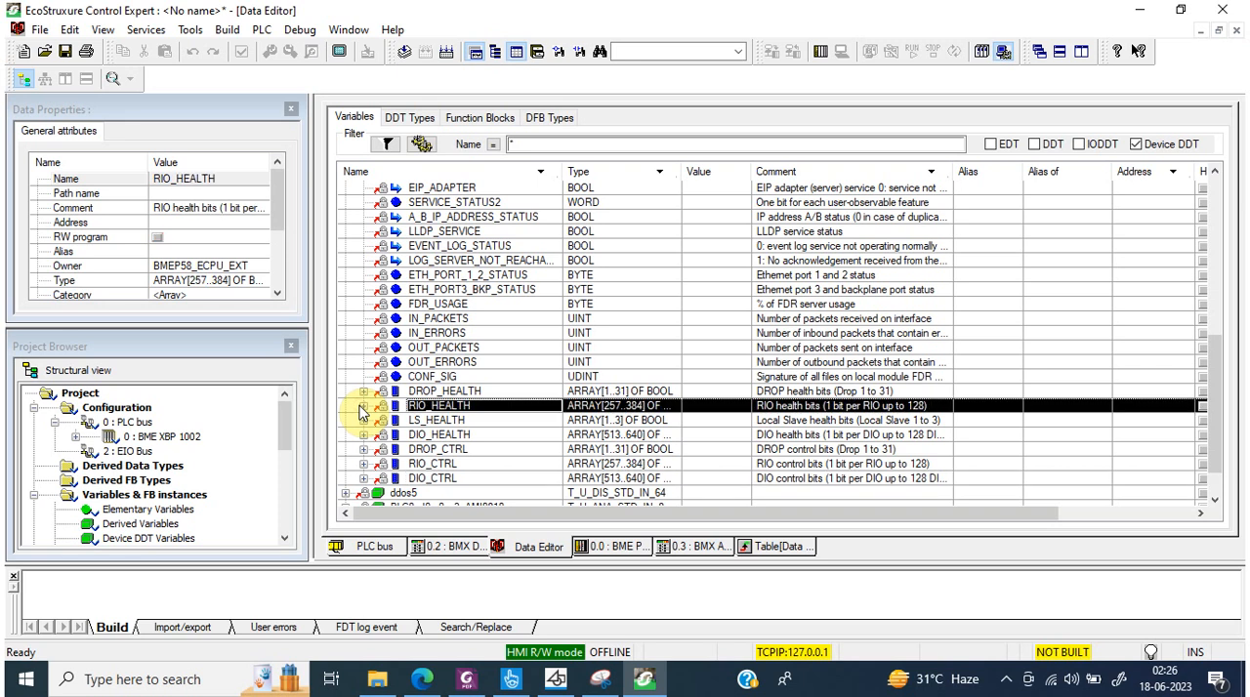
{"action": "left_click", "coordinate": [363, 406]}
{"action": "left_click", "coordinate": [362, 406]}
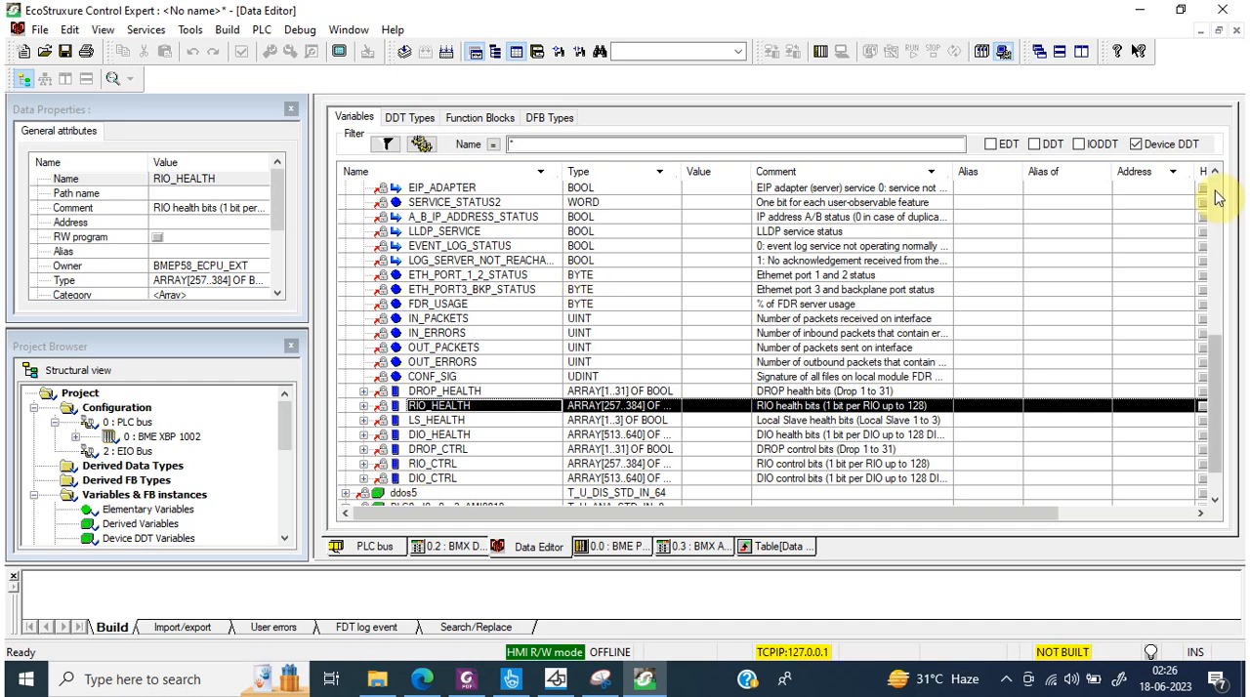
Step: Collapse BMEP58_ECPU_EXT and briefly look at the members of ddos5, leaving every device DDT variable collapsed
{"action": "scroll", "coordinate": [1217, 198], "scroll_direction": "up", "scroll_amount": 9}
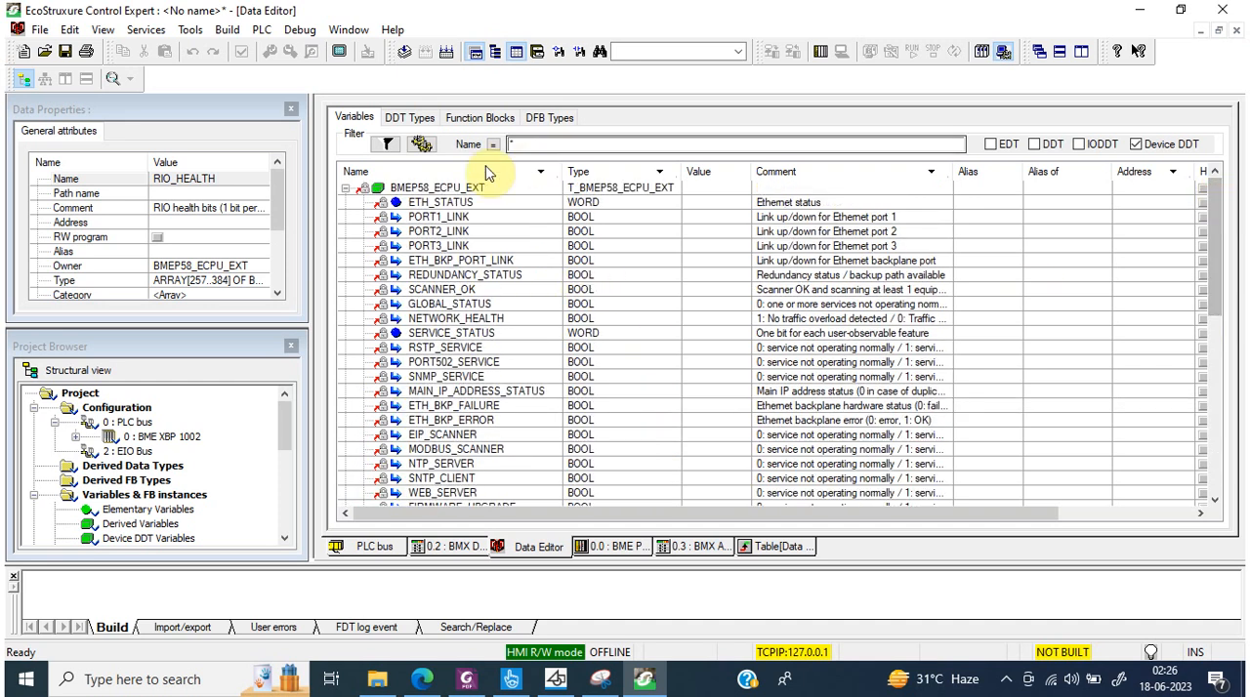
{"action": "left_click", "coordinate": [346, 188]}
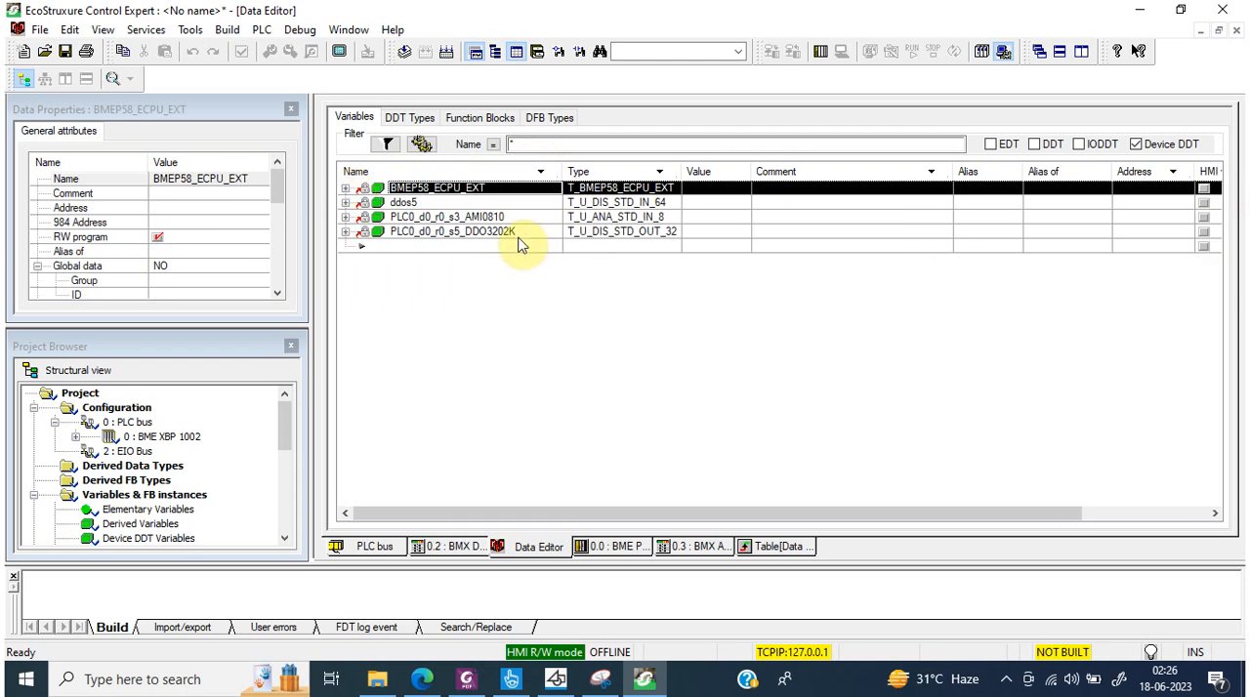
{"action": "left_click", "coordinate": [346, 203]}
{"action": "left_click", "coordinate": [345, 202]}
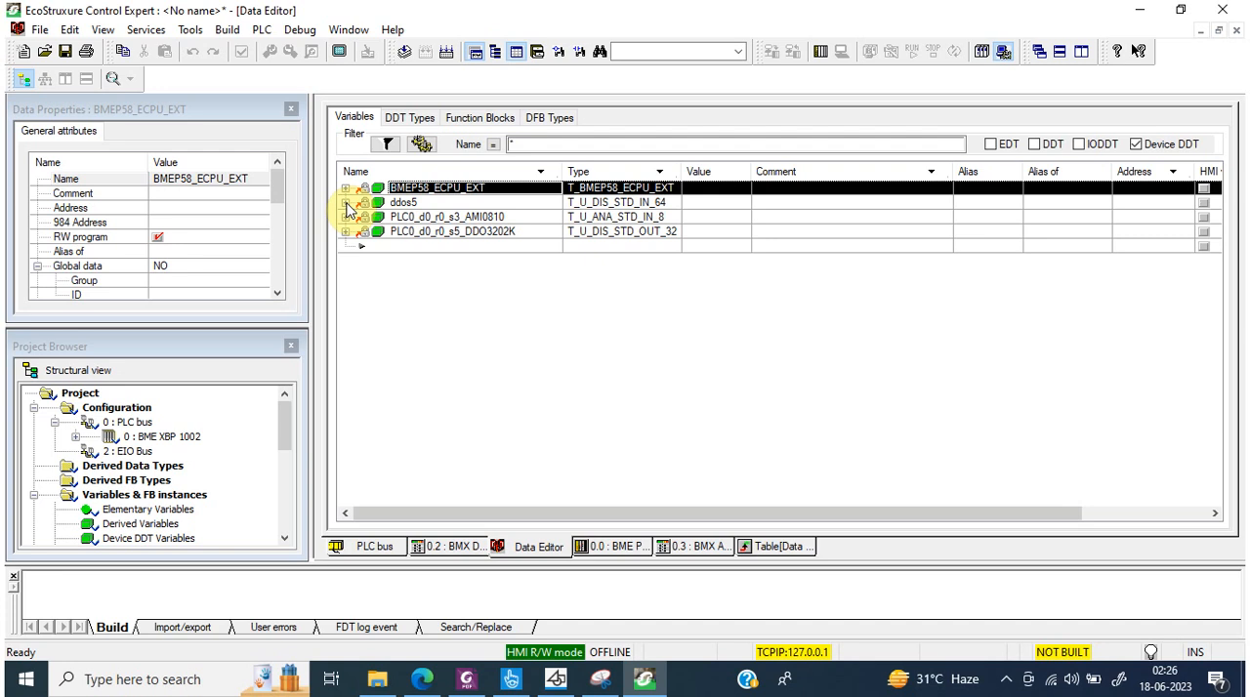
Step: Close the Data Properties window and expand the BME XBP 1002 rack in the Project Browser to list its modules
{"action": "left_click", "coordinate": [291, 110]}
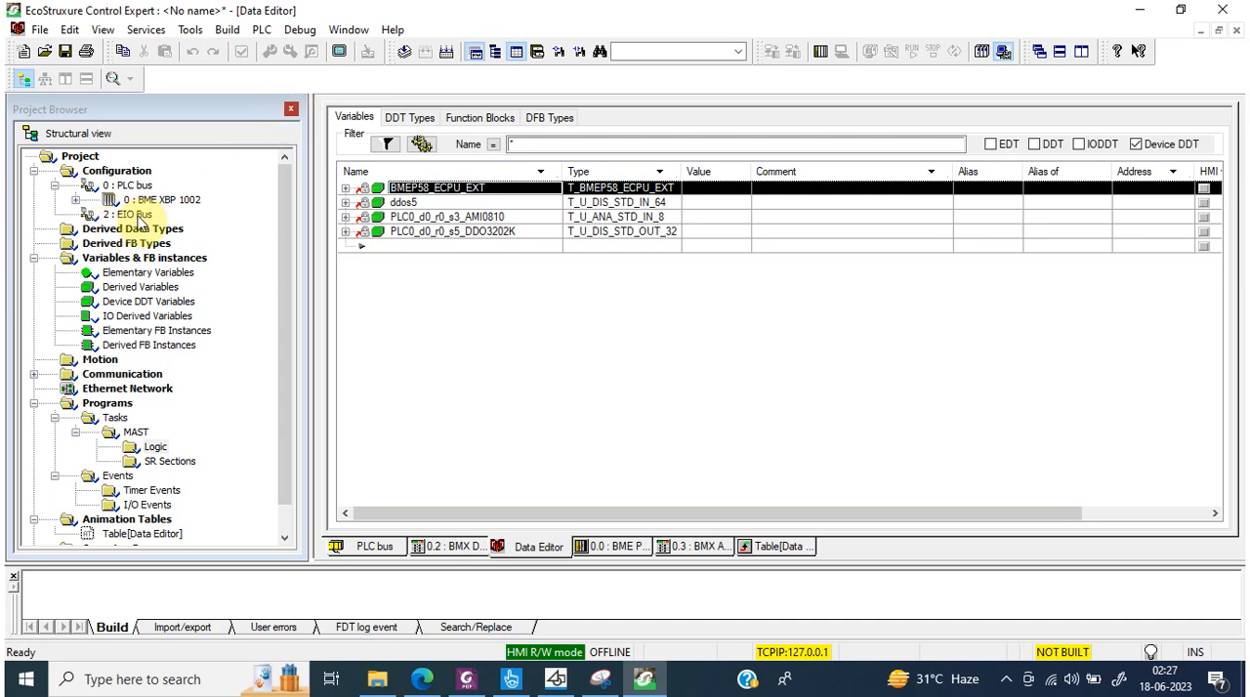
{"action": "left_click", "coordinate": [75, 200]}
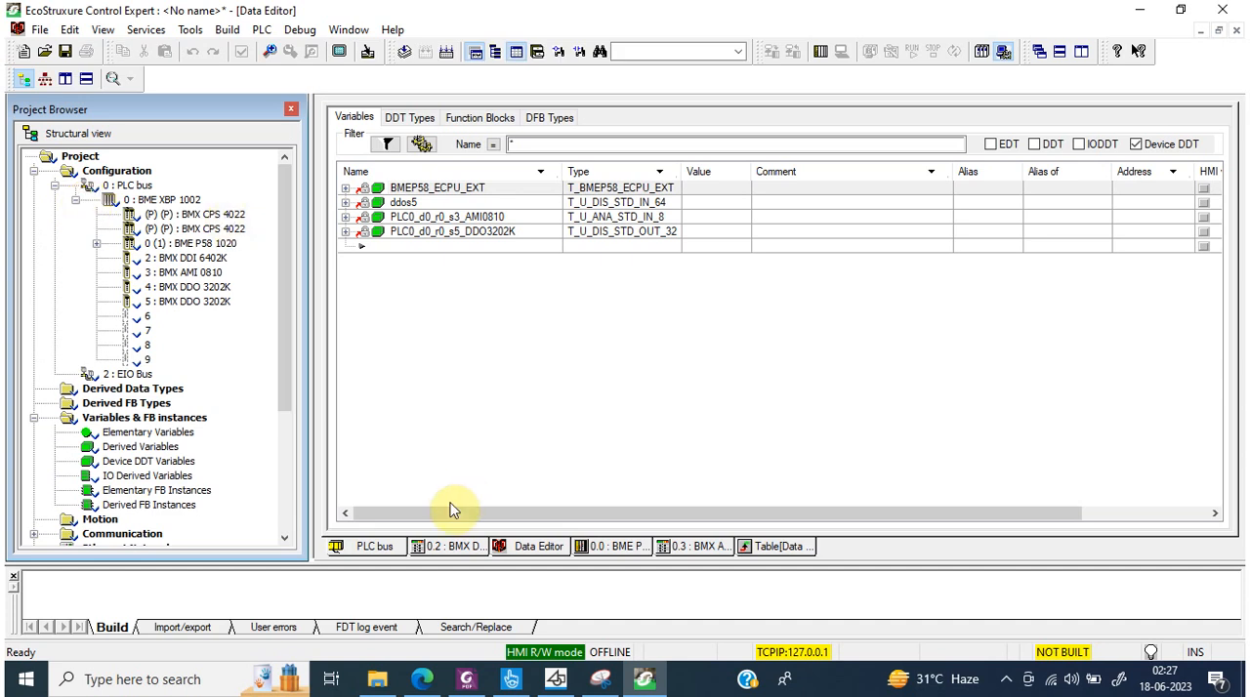
Step: Return to the PLC bus view and rebuild the entire project
{"action": "left_click", "coordinate": [525, 547]}
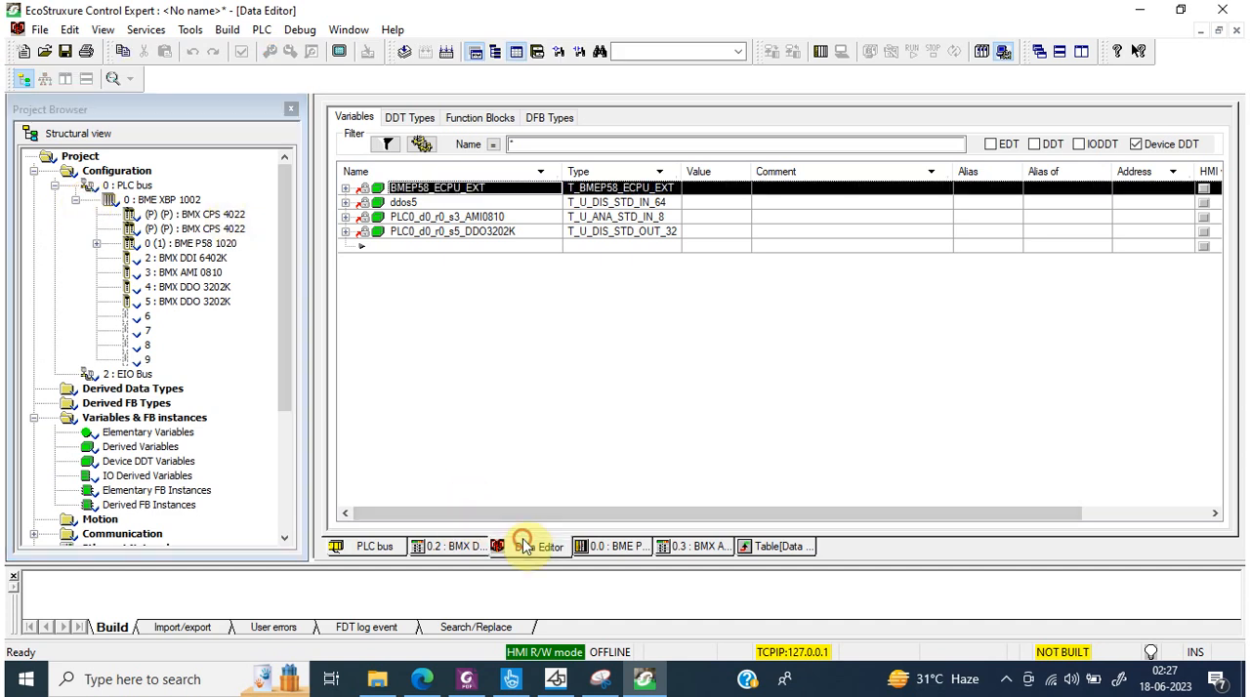
{"action": "left_click", "coordinate": [395, 554]}
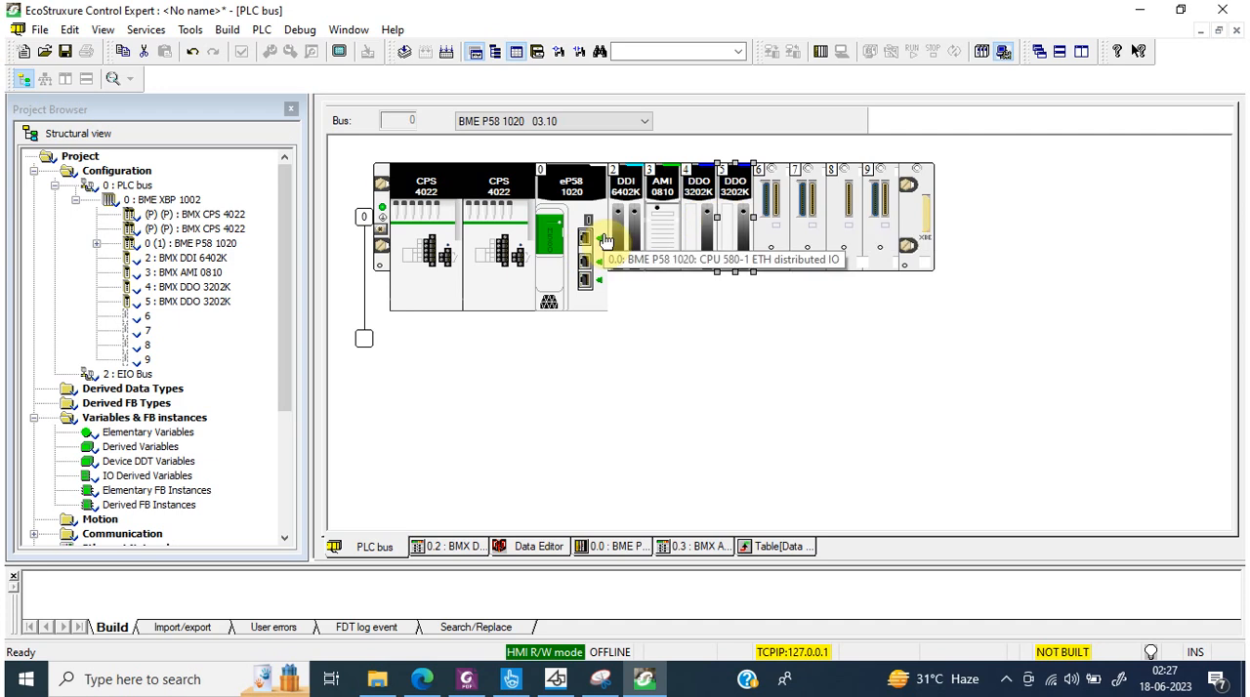
{"action": "left_click", "coordinate": [447, 53]}
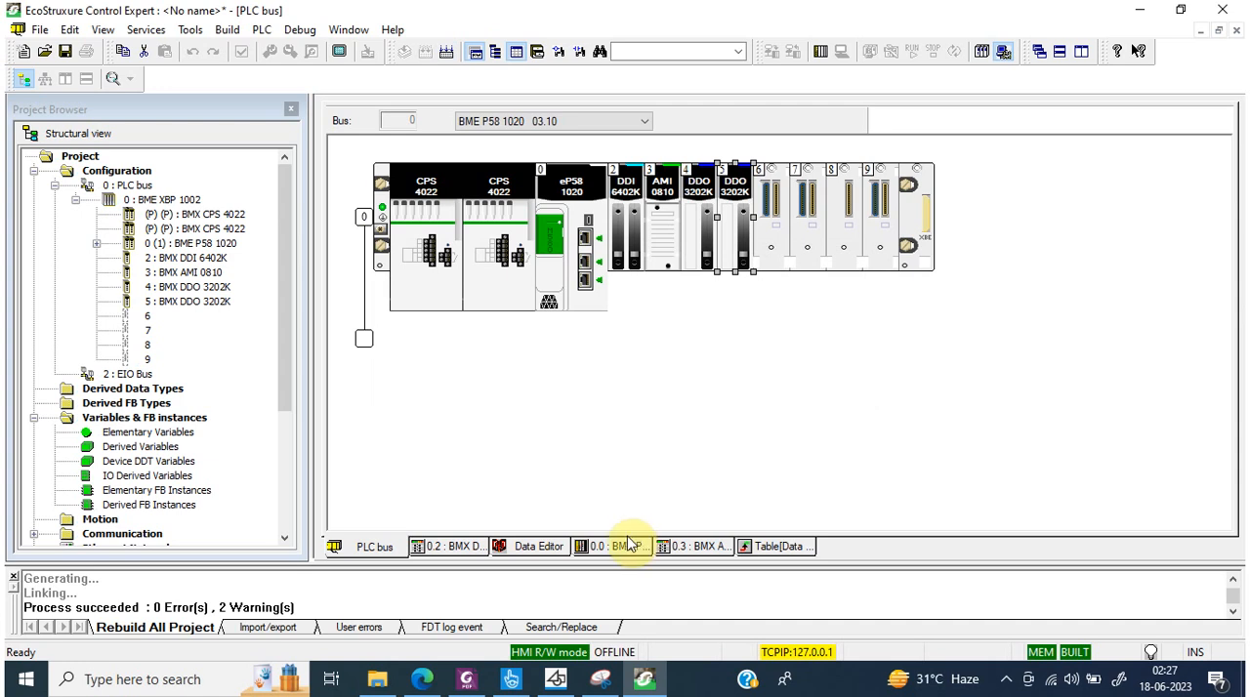
Step: Check the device DDT variables in the Data Editor and the BMX DDI 6402K's Device DDT settings, returning to the PLC bus
{"action": "left_click", "coordinate": [517, 549]}
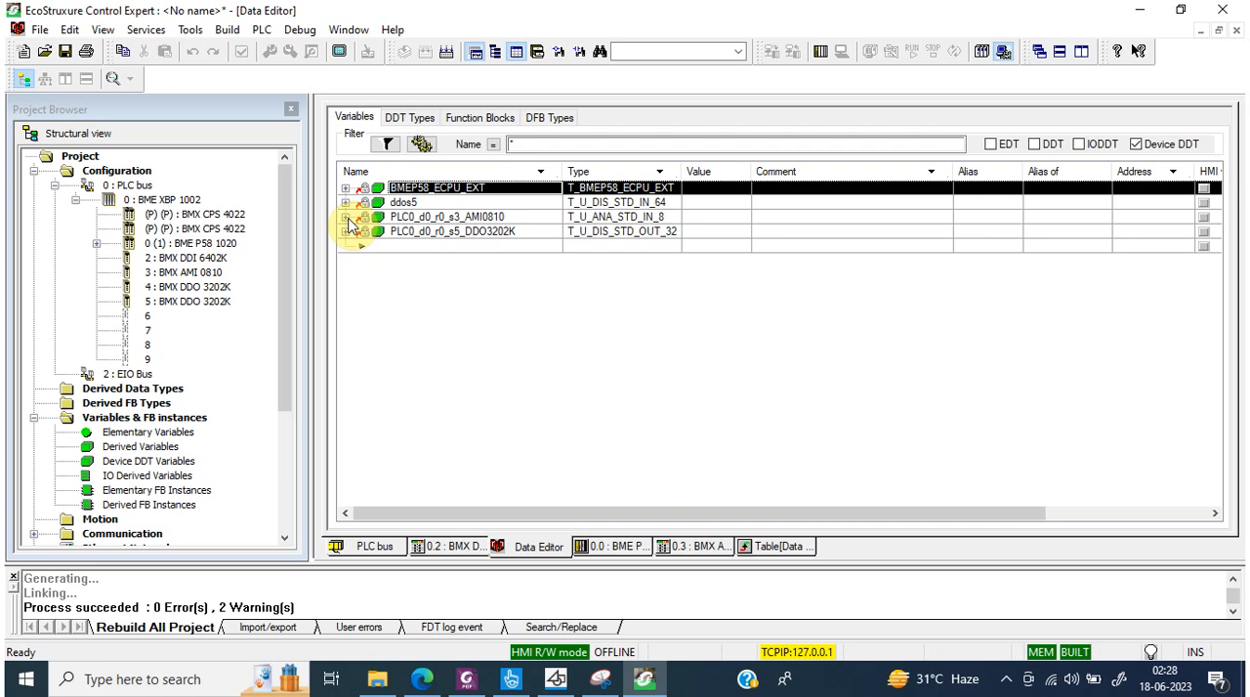
{"action": "left_click", "coordinate": [452, 548]}
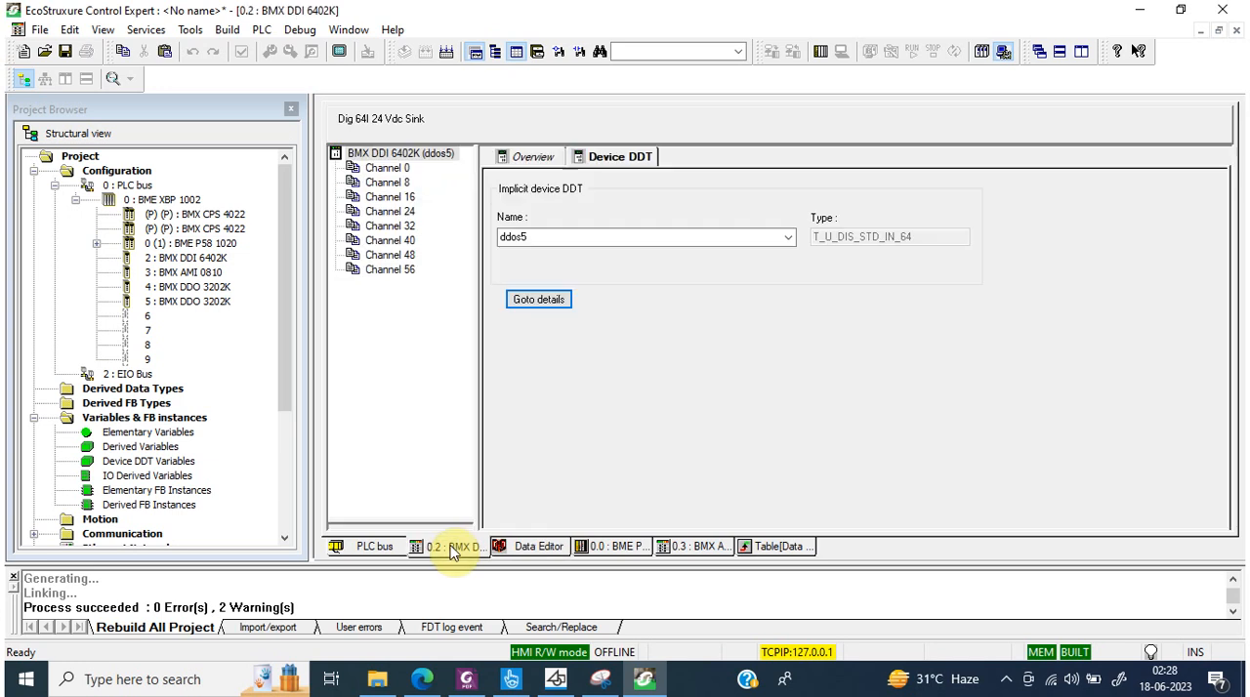
{"action": "left_click", "coordinate": [367, 548]}
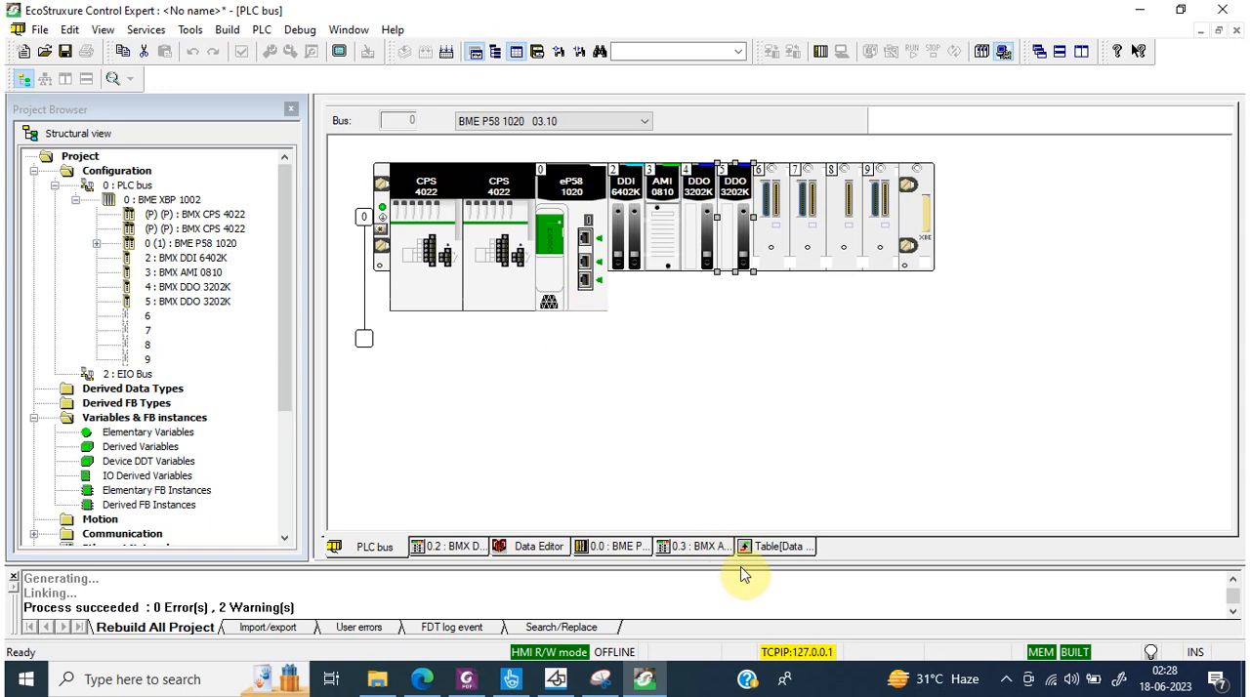
Step: Enlarge the output window to read the rebuild messages and select the first CPS 4022 power supply on the rack
{"action": "left_click_drag", "start_coordinate": [740, 568], "coordinate": [742, 475]}
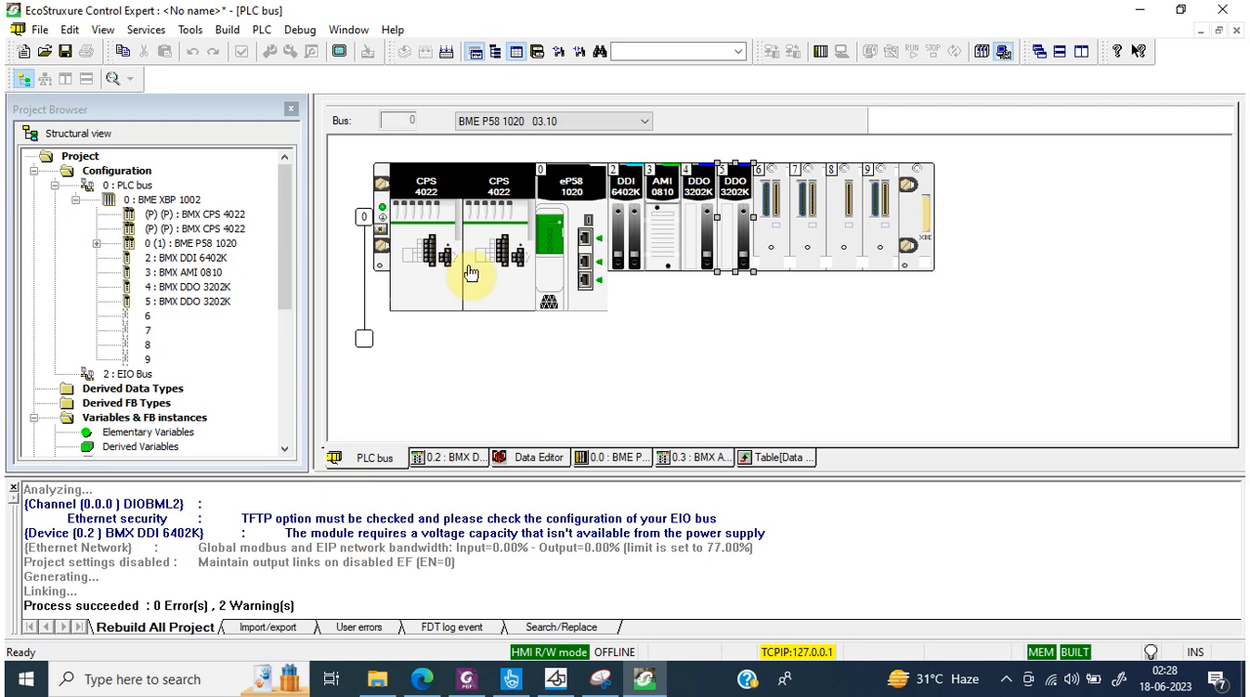
{"action": "left_click", "coordinate": [415, 208]}
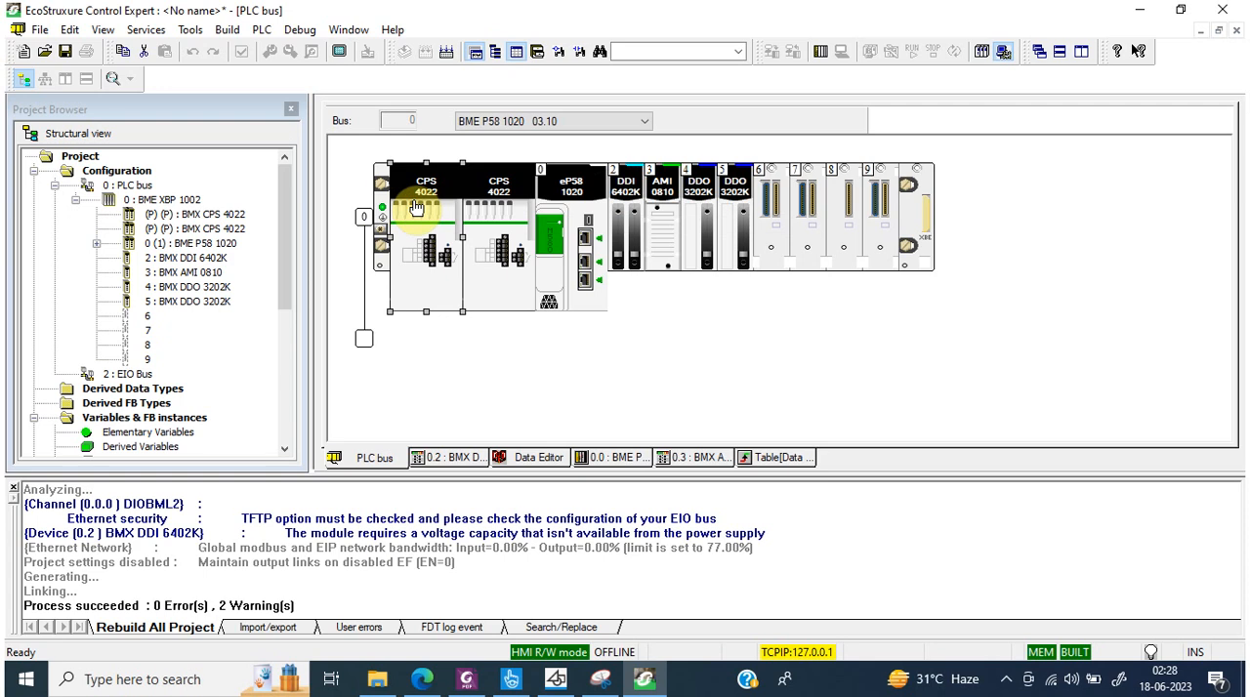
Step: Replace the first CPS 4022 power supply on the rack with a BMX CPS 4002 redundant AC power supply
{"action": "right_click", "coordinate": [416, 201]}
{"action": "left_click", "coordinate": [460, 276]}
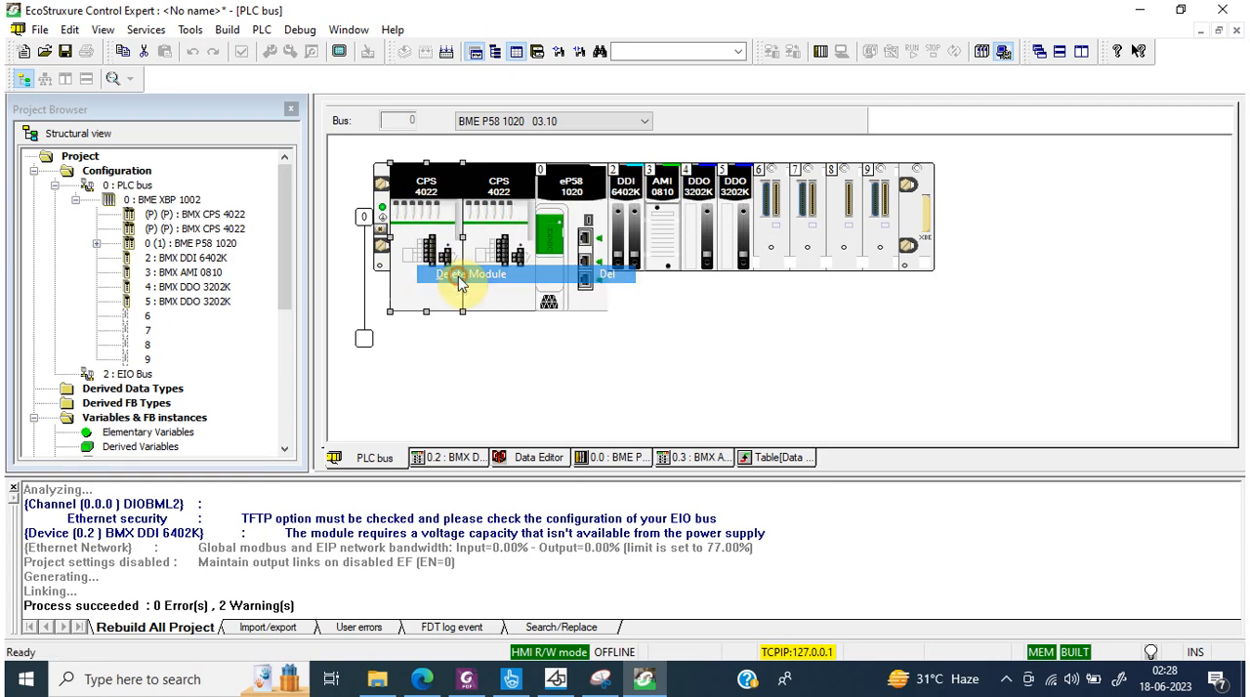
{"action": "left_click", "coordinate": [625, 378]}
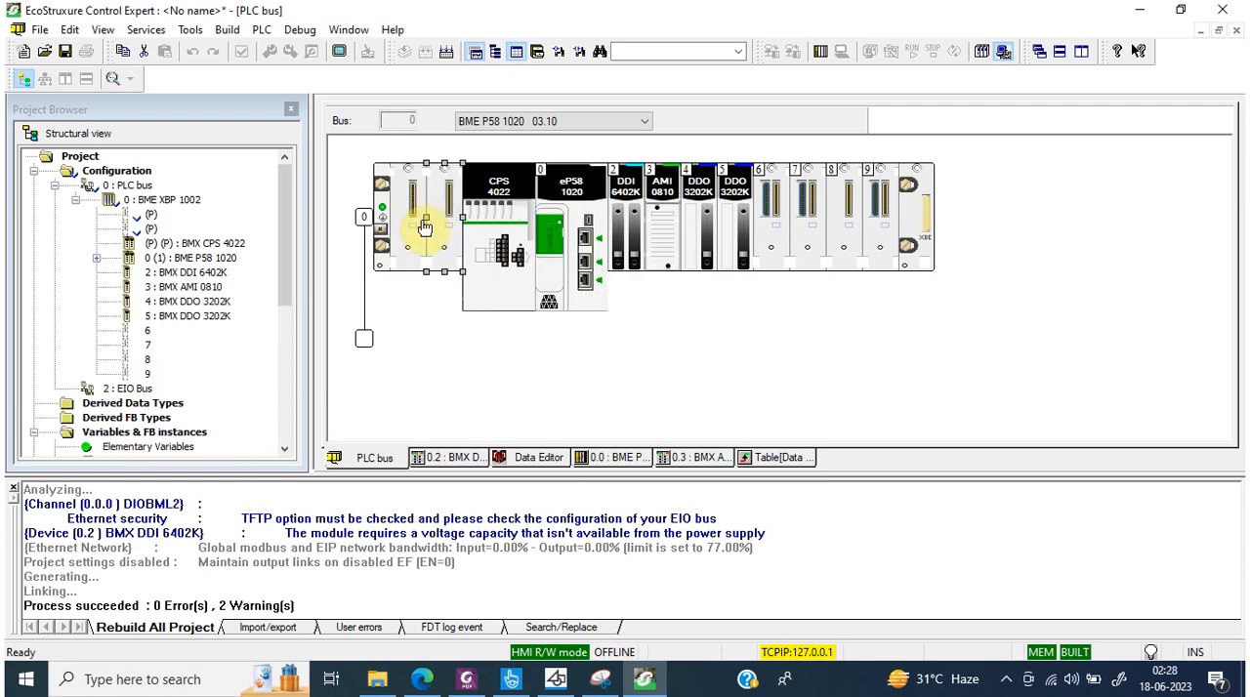
{"action": "double_click", "coordinate": [423, 223]}
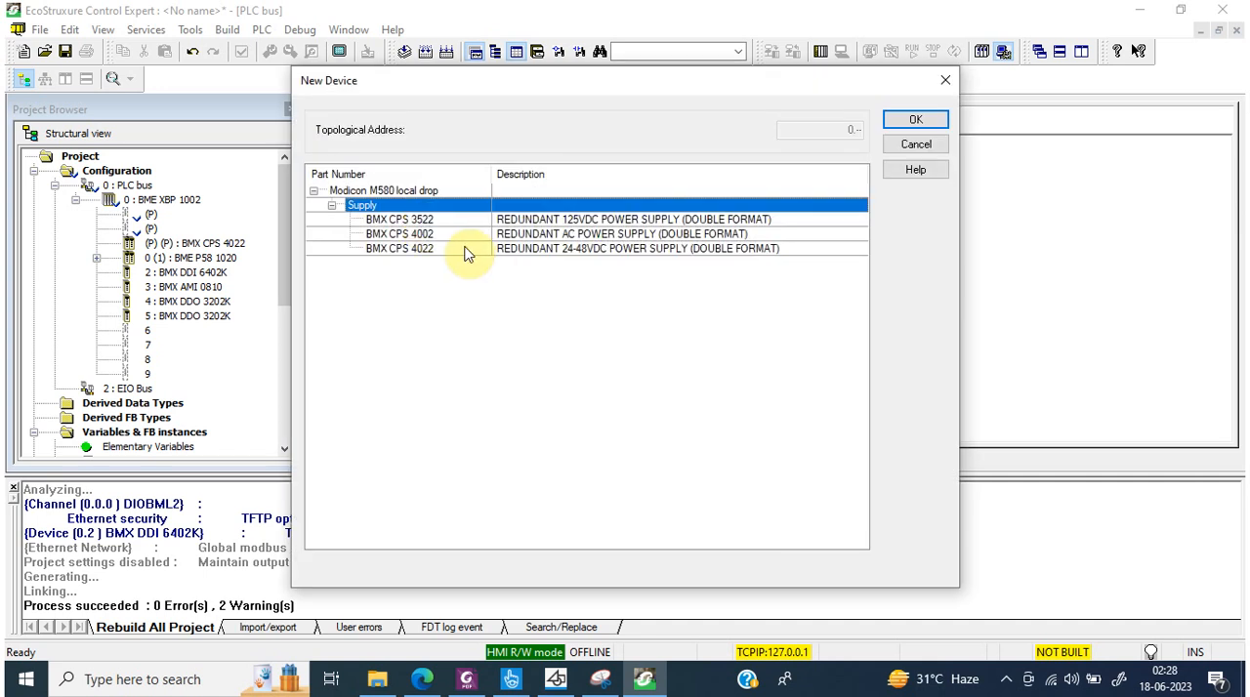
{"action": "left_click", "coordinate": [426, 234]}
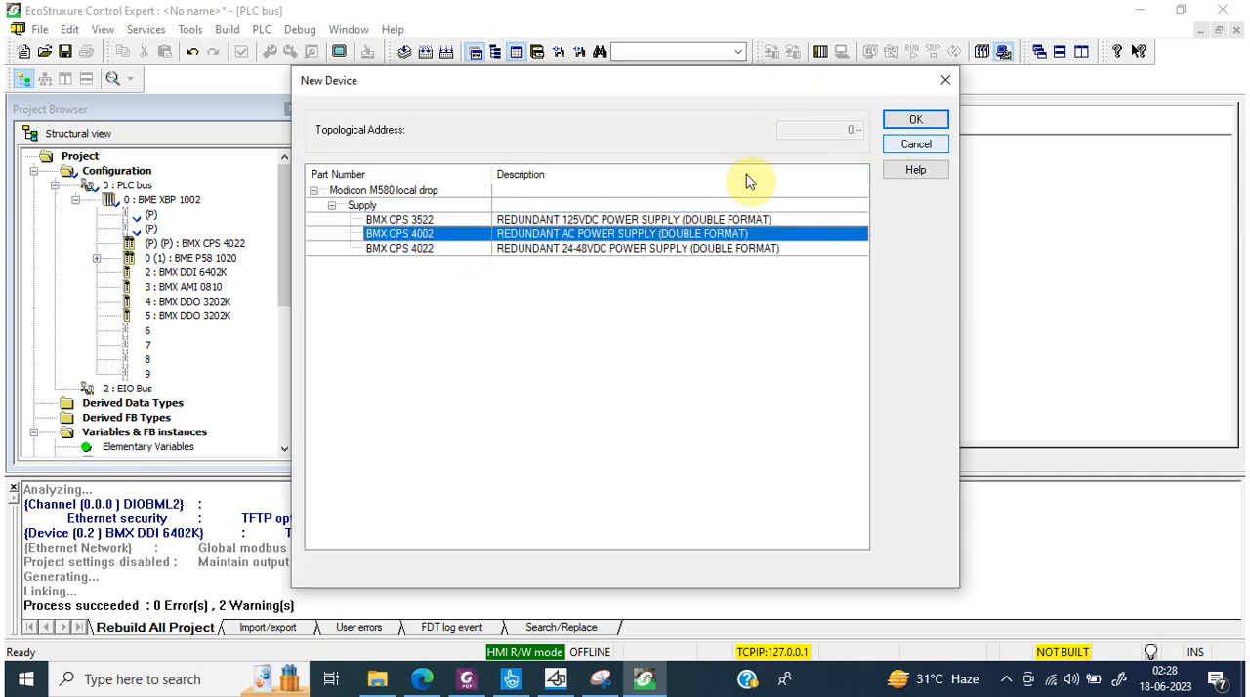
{"action": "left_click", "coordinate": [908, 122]}
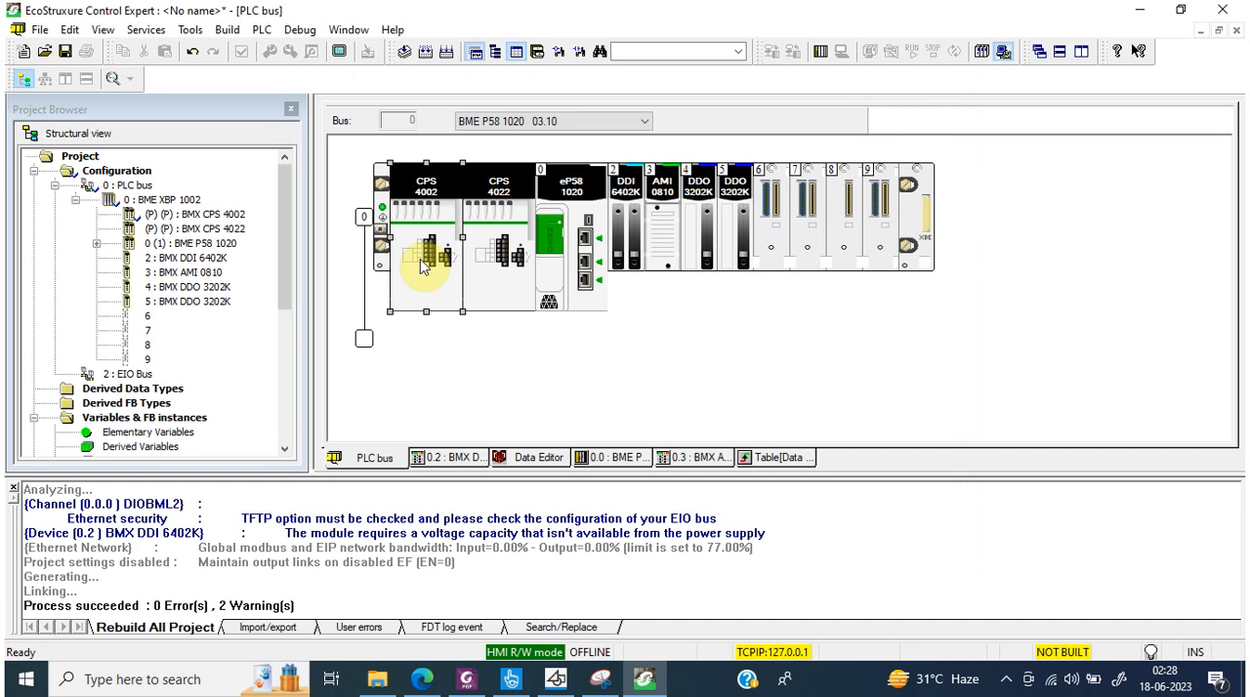
Step: Replace the remaining CPS 4022 power supply with a BMX CPS 4002 and build the project changes
{"action": "right_click", "coordinate": [506, 207]}
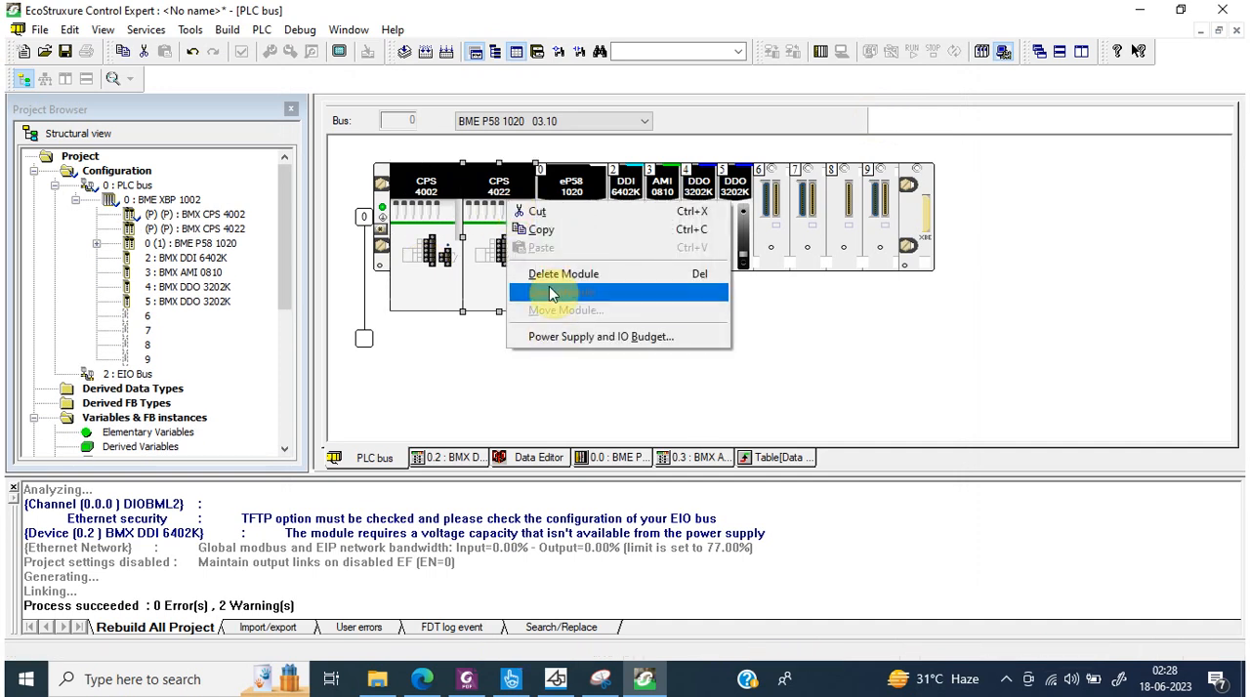
{"action": "left_click", "coordinate": [552, 274]}
{"action": "double_click", "coordinate": [496, 224]}
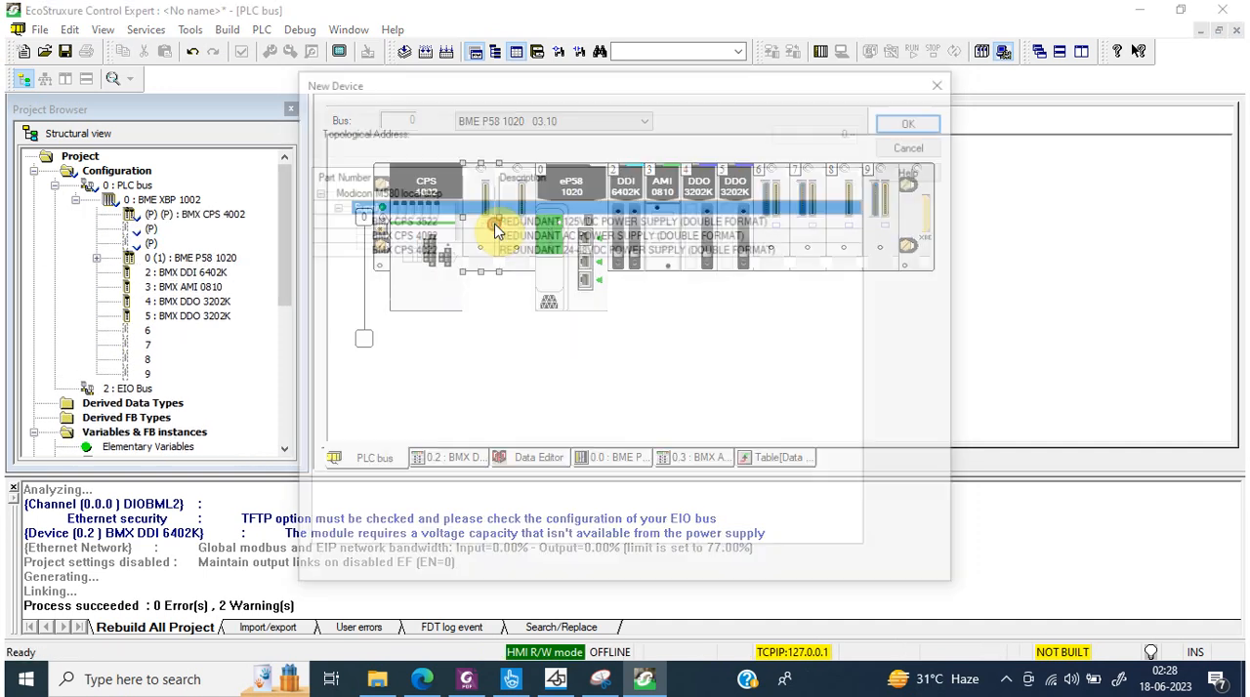
{"action": "left_click", "coordinate": [414, 235]}
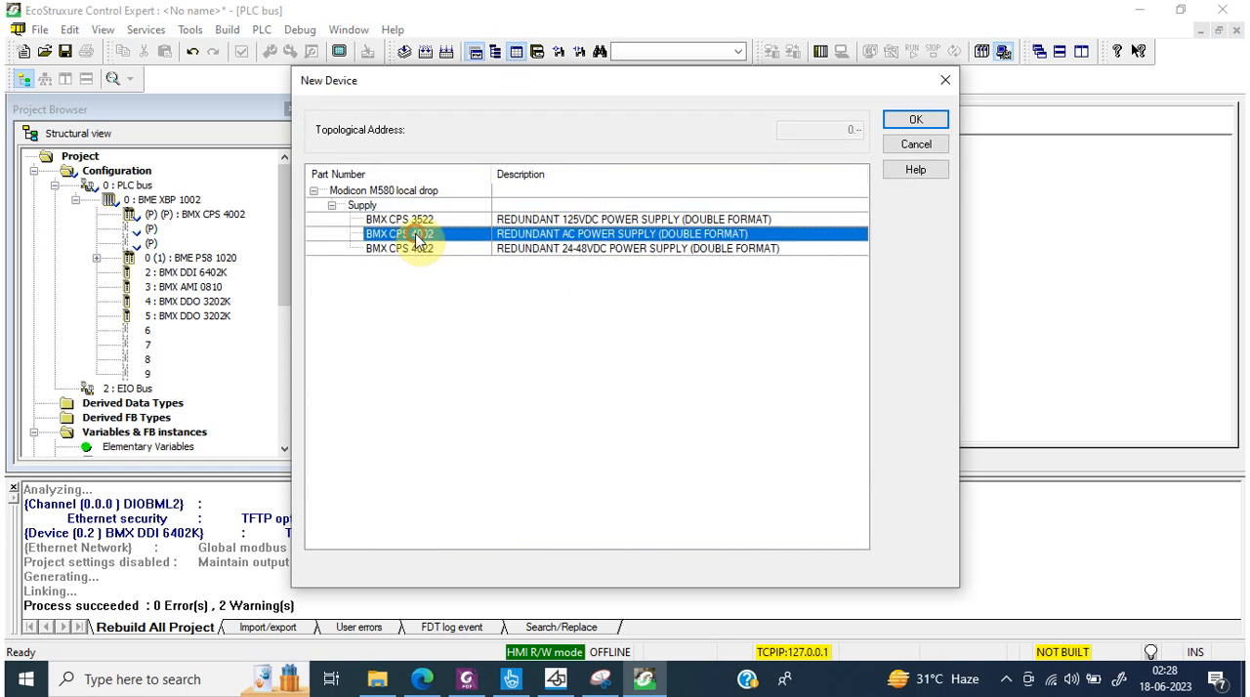
{"action": "left_click", "coordinate": [907, 120]}
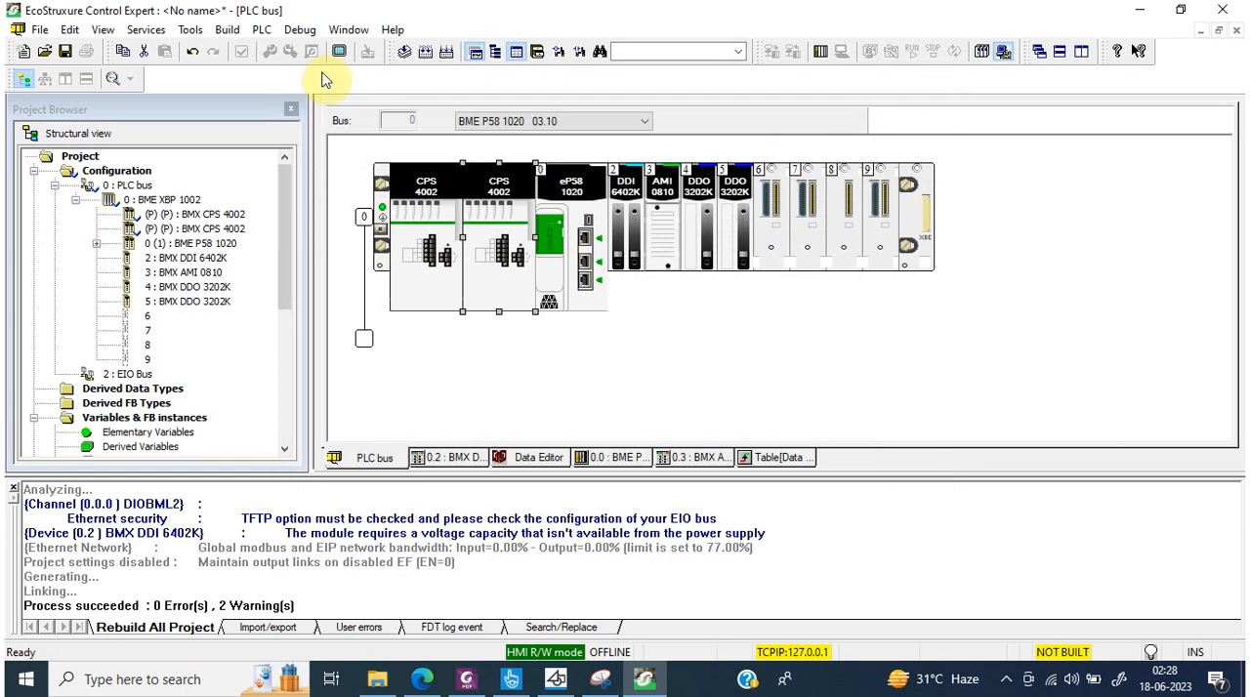
{"action": "left_click", "coordinate": [422, 51]}
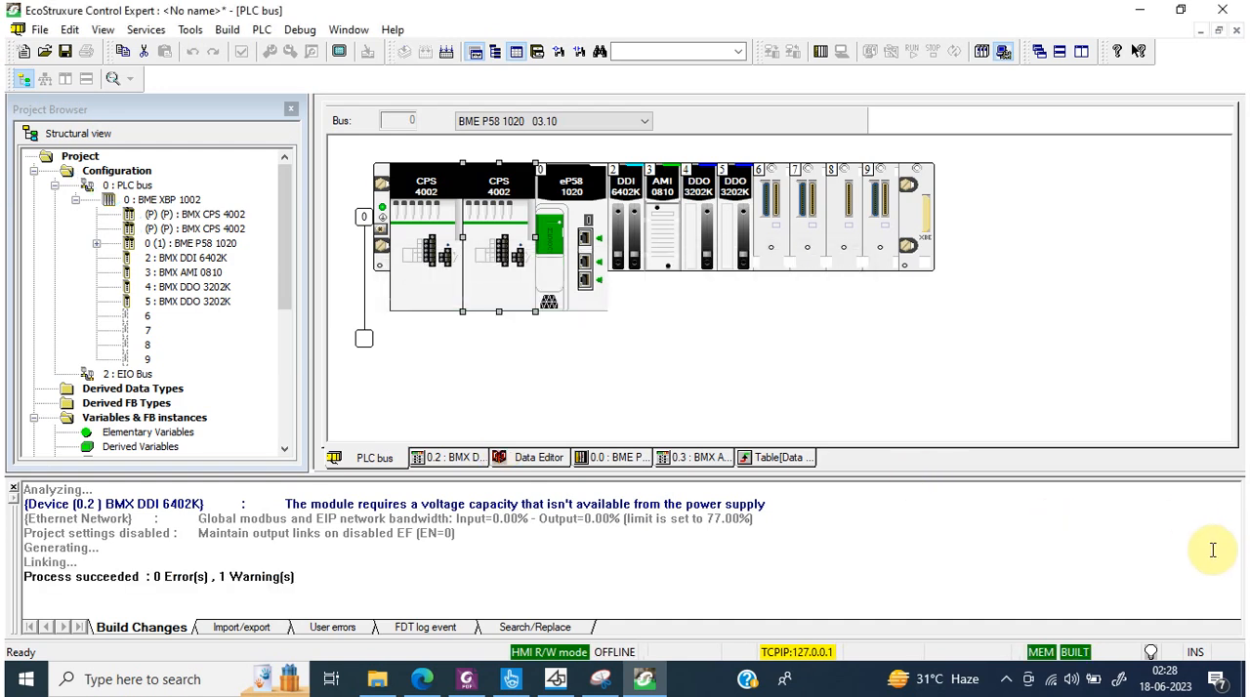
Step: Check the Channel 0 configuration of the BMX DDI 6402K module in slot 2 and close its window
{"action": "left_click_drag", "start_coordinate": [1199, 477], "coordinate": [1194, 470]}
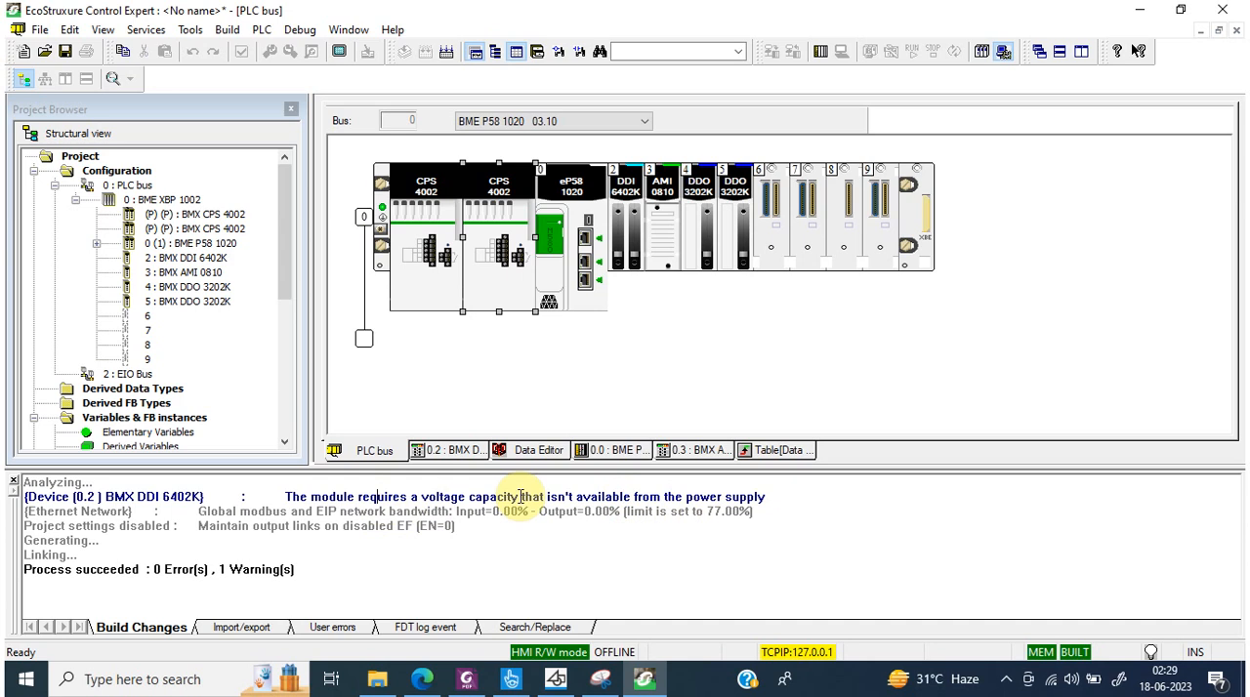
{"action": "double_click", "coordinate": [625, 200]}
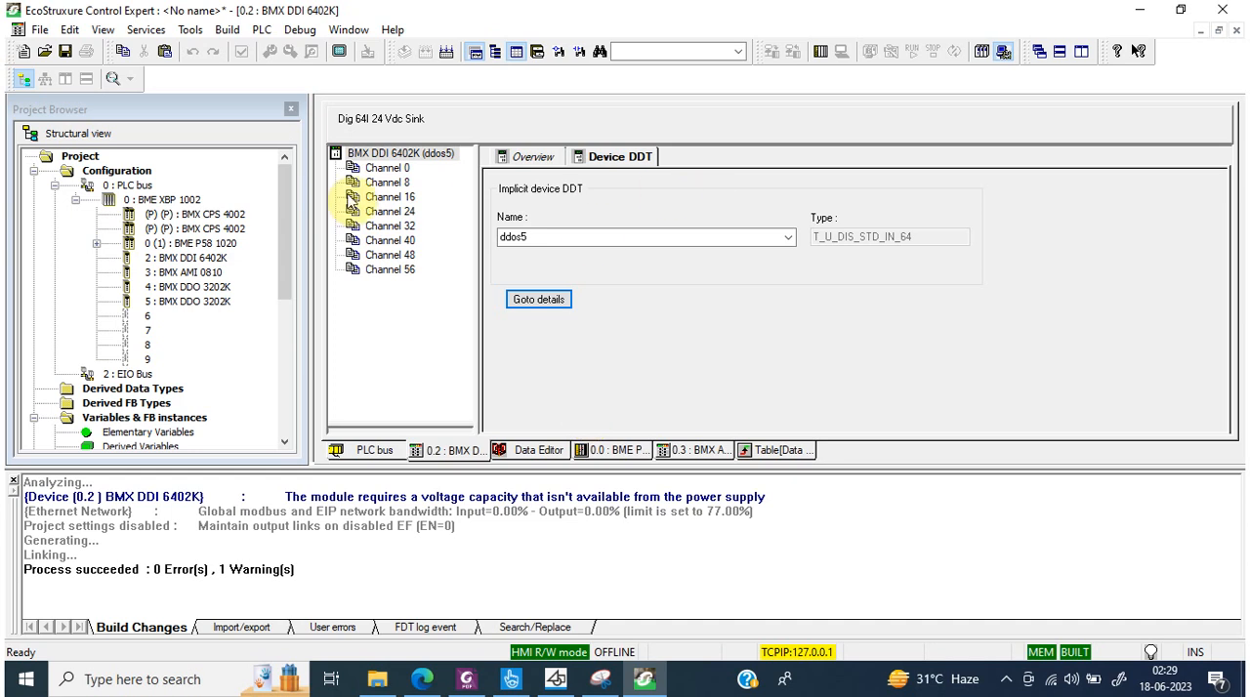
{"action": "left_click", "coordinate": [418, 171]}
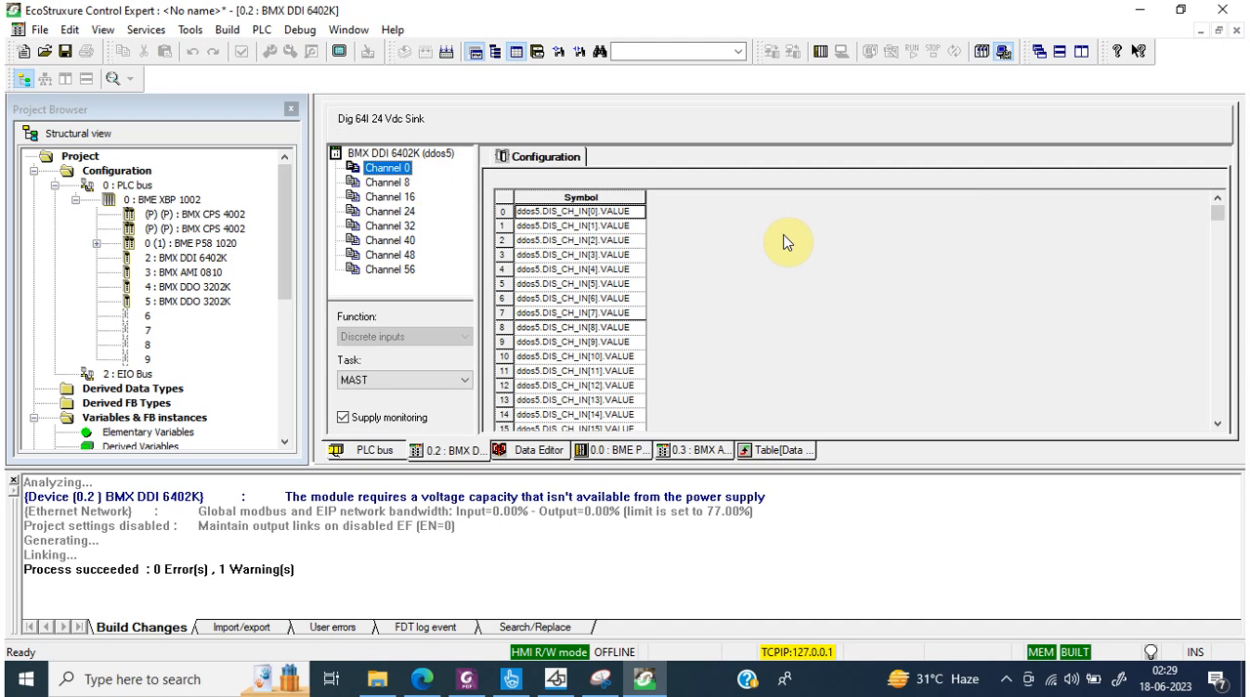
{"action": "left_click", "coordinate": [1236, 31]}
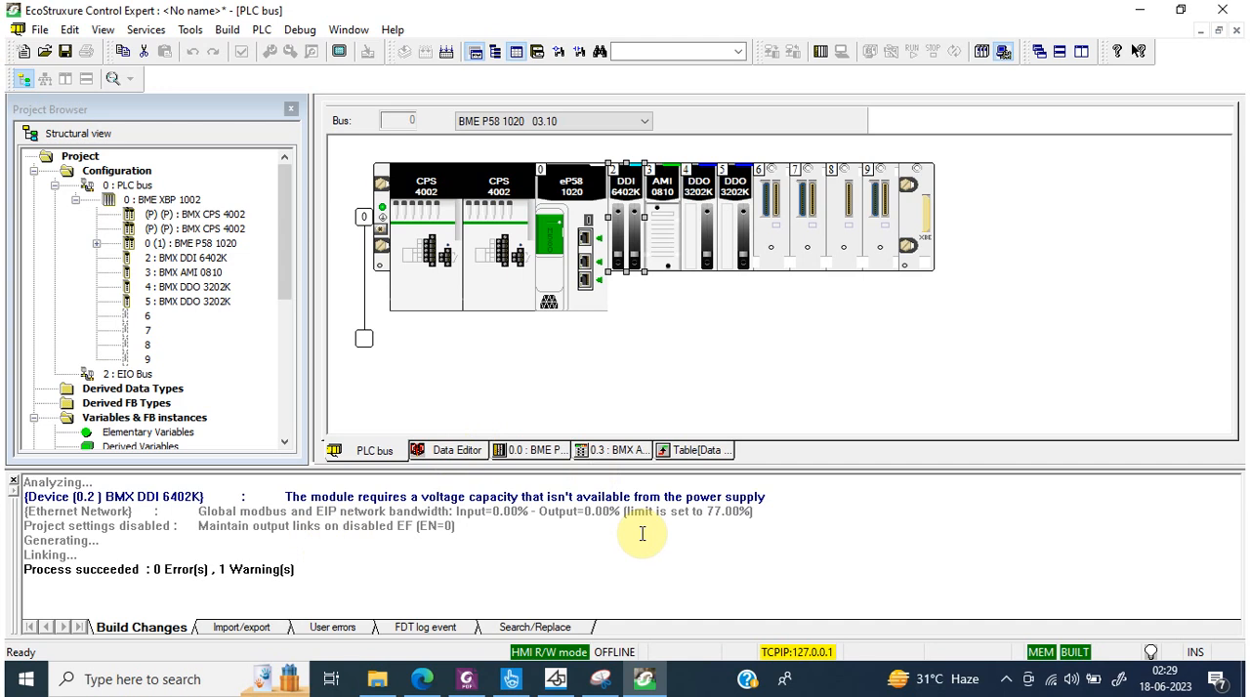
Step: Delete the DDO 3202K modules in slots 5 and 4 and the AMI 0810 in slot 3, then build the changes
{"action": "right_click", "coordinate": [739, 180]}
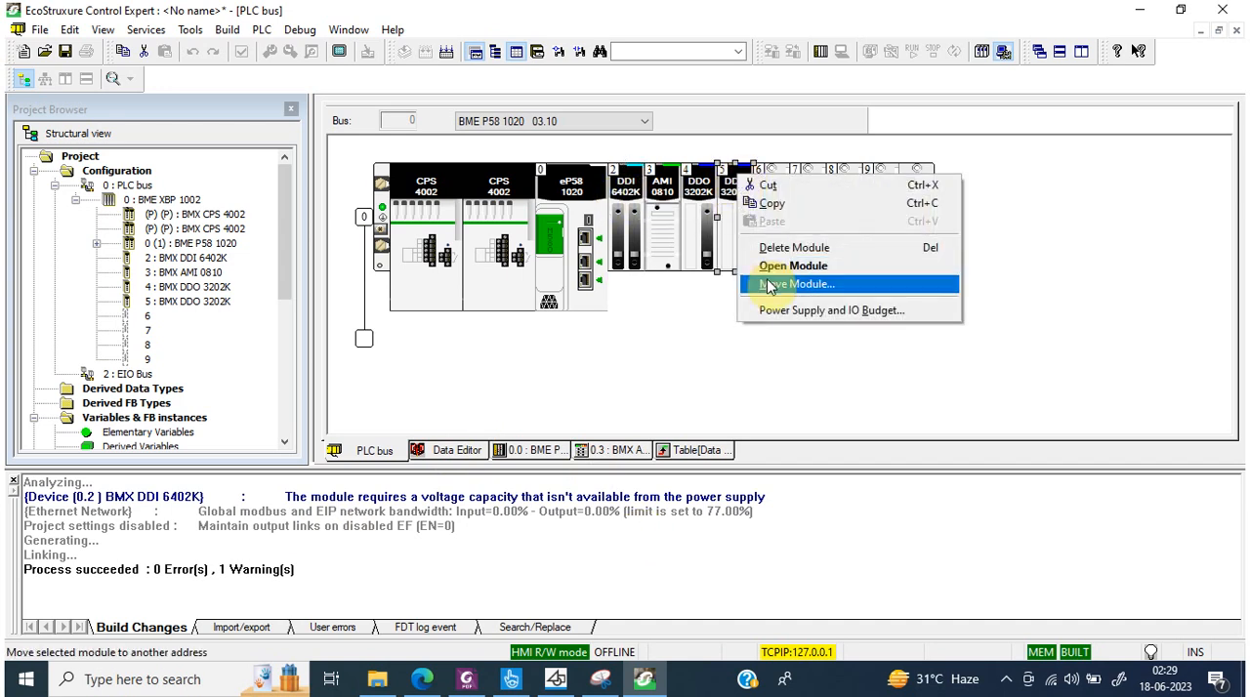
{"action": "left_click", "coordinate": [771, 248]}
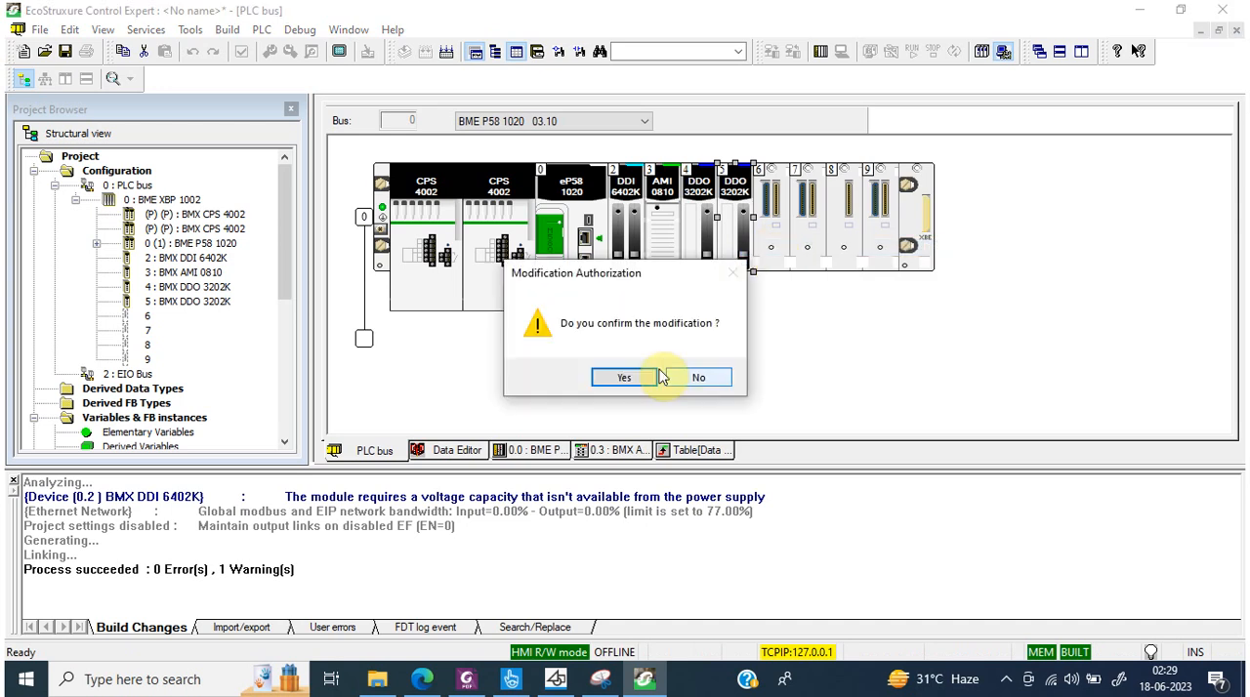
{"action": "left_click", "coordinate": [654, 377]}
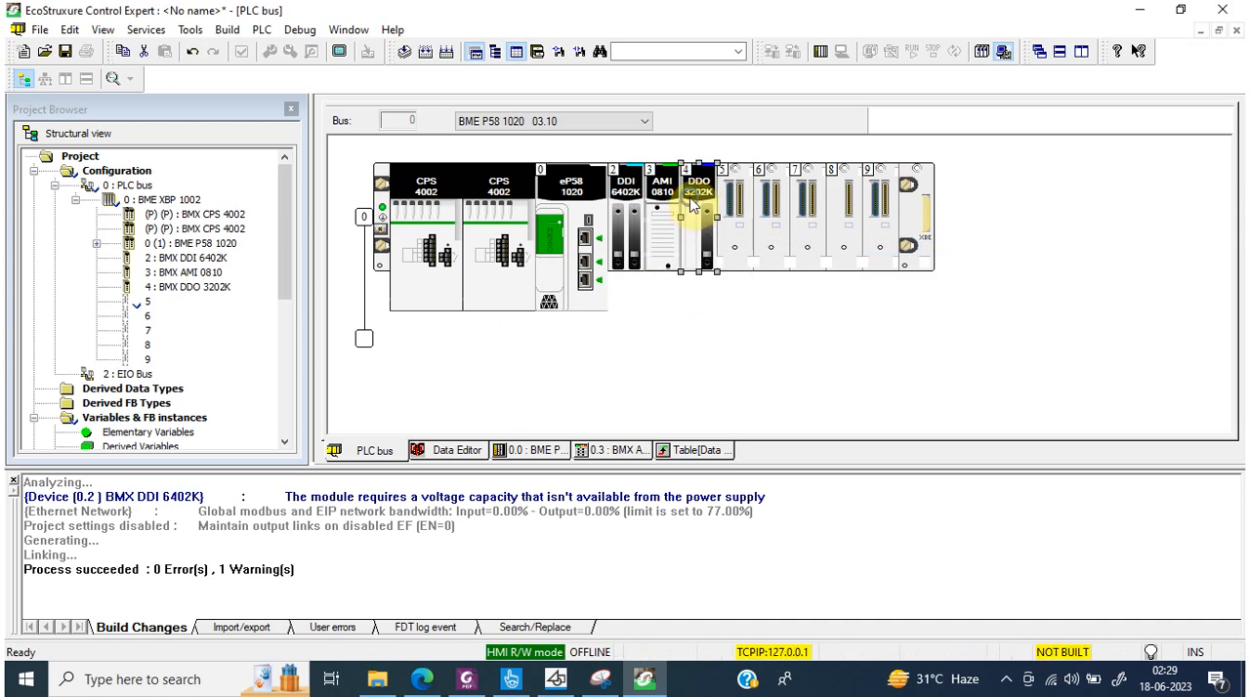
{"action": "right_click", "coordinate": [691, 202]}
{"action": "left_click", "coordinate": [727, 267]}
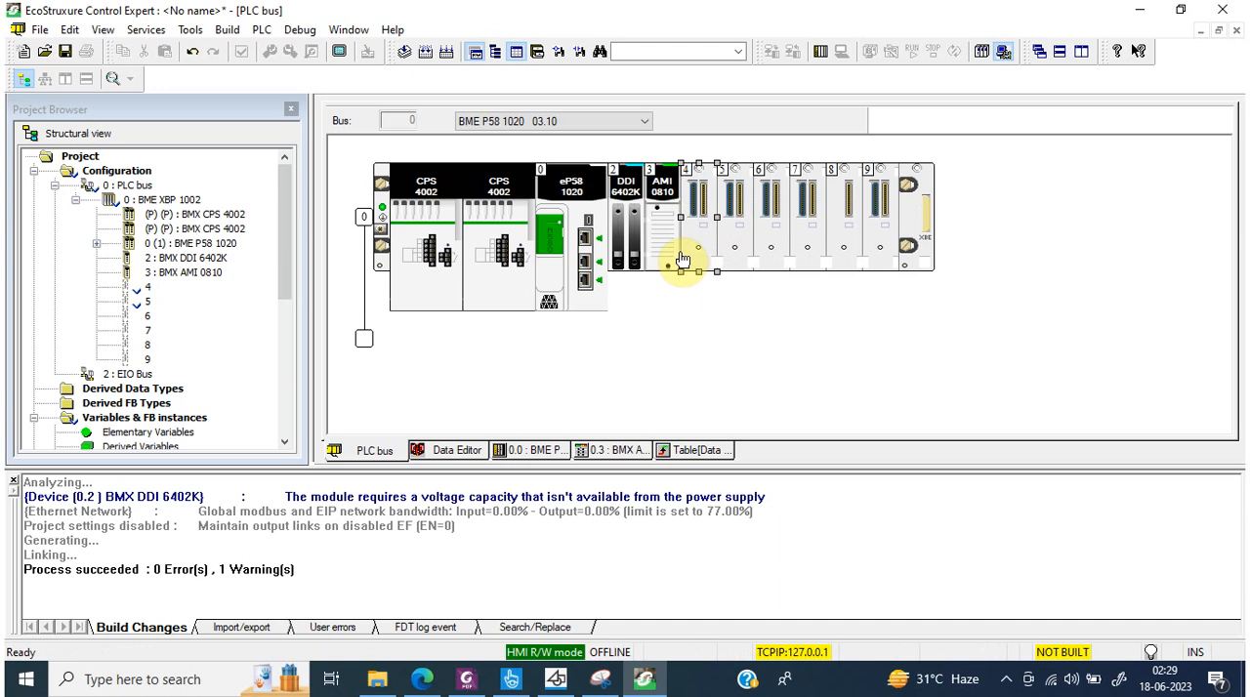
{"action": "right_click", "coordinate": [665, 234]}
{"action": "left_click", "coordinate": [695, 303]}
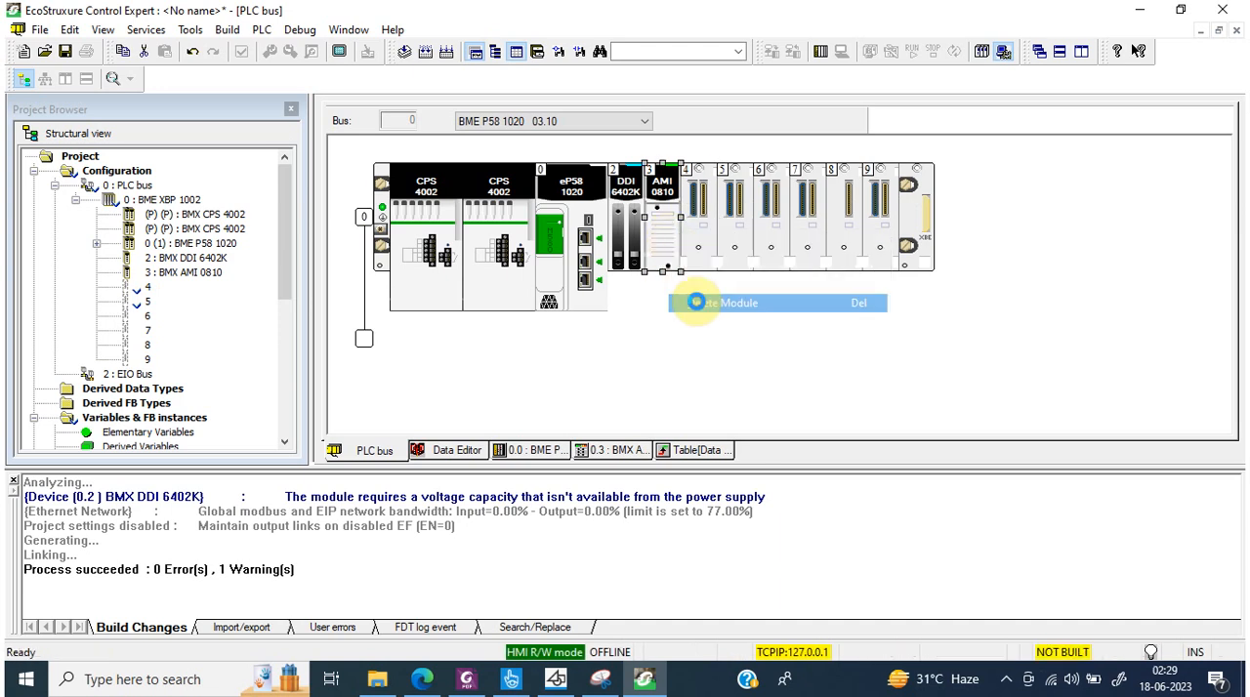
{"action": "left_click", "coordinate": [427, 49]}
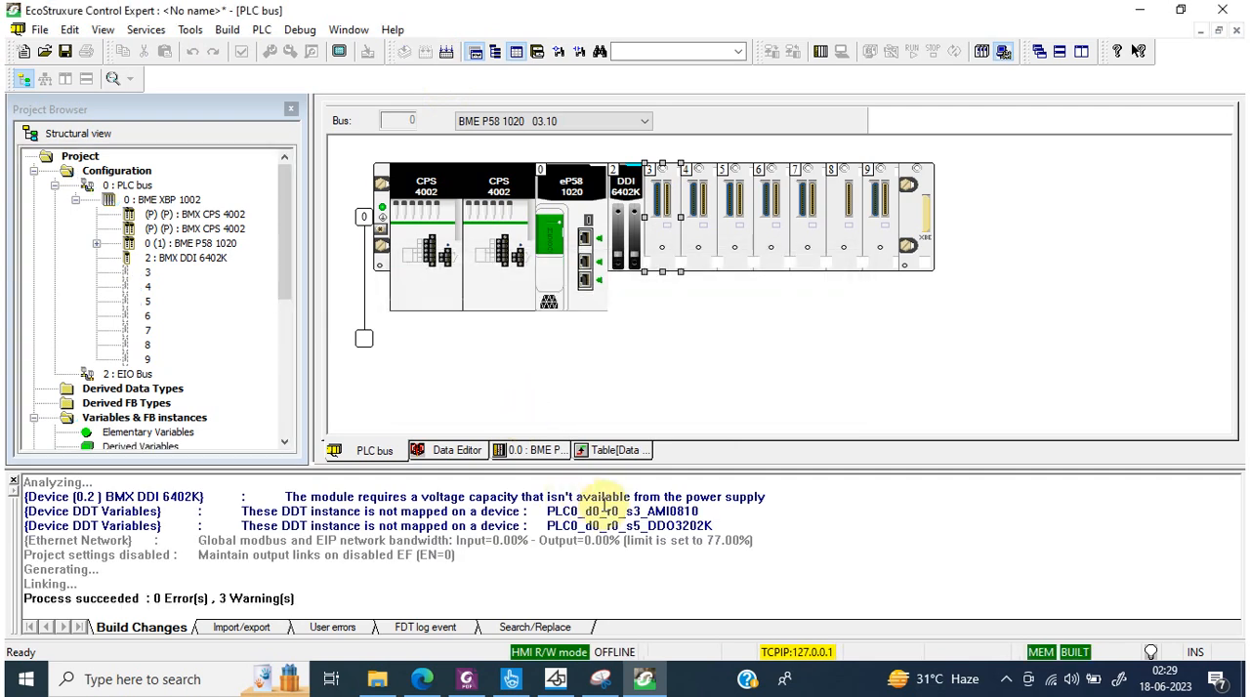
Step: Delete the unmapped device DDT variables PLC0_d0_r0_s3_AMI0810 and PLC0_d0_r0_s5_DDO3202K from the Data Editor
{"action": "double_click", "coordinate": [506, 512]}
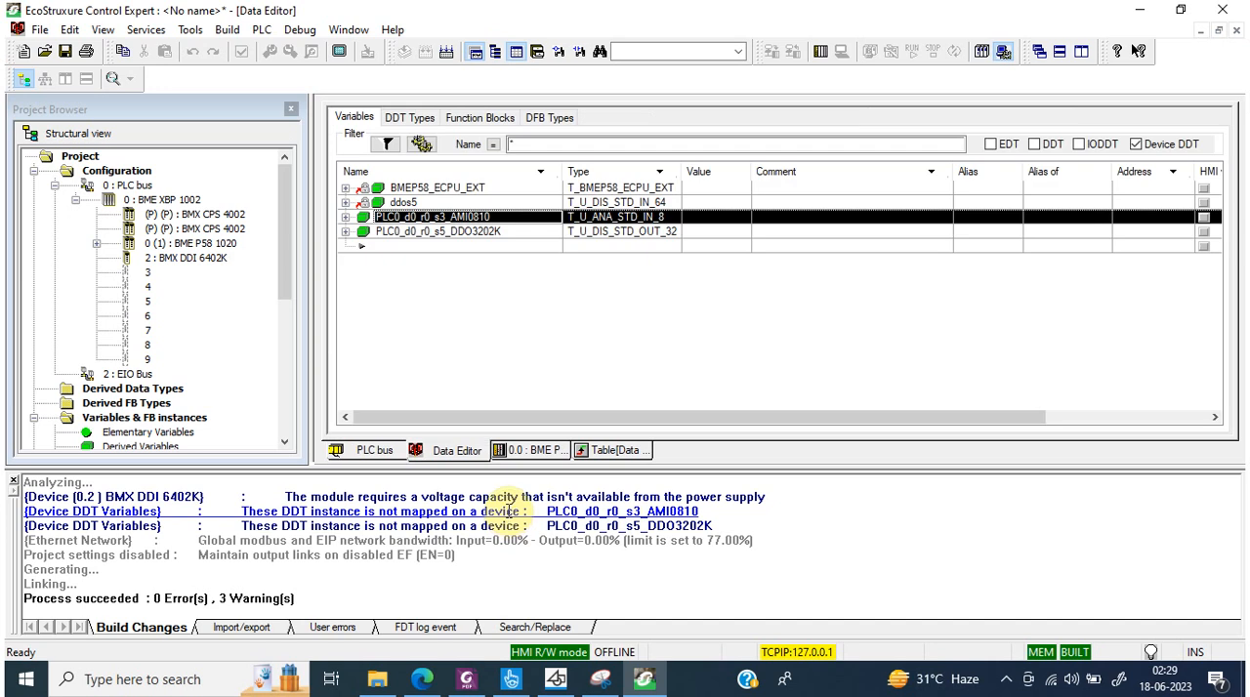
{"action": "right_click", "coordinate": [395, 221]}
{"action": "left_click", "coordinate": [439, 304]}
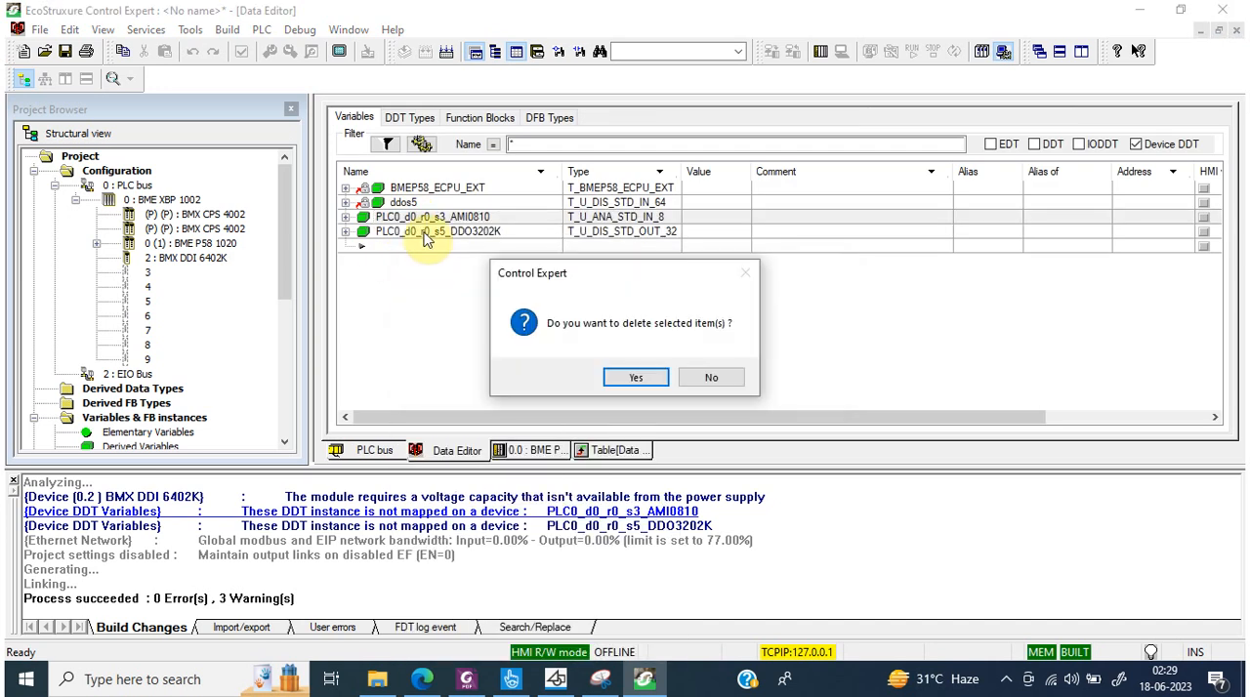
{"action": "left_click", "coordinate": [633, 378]}
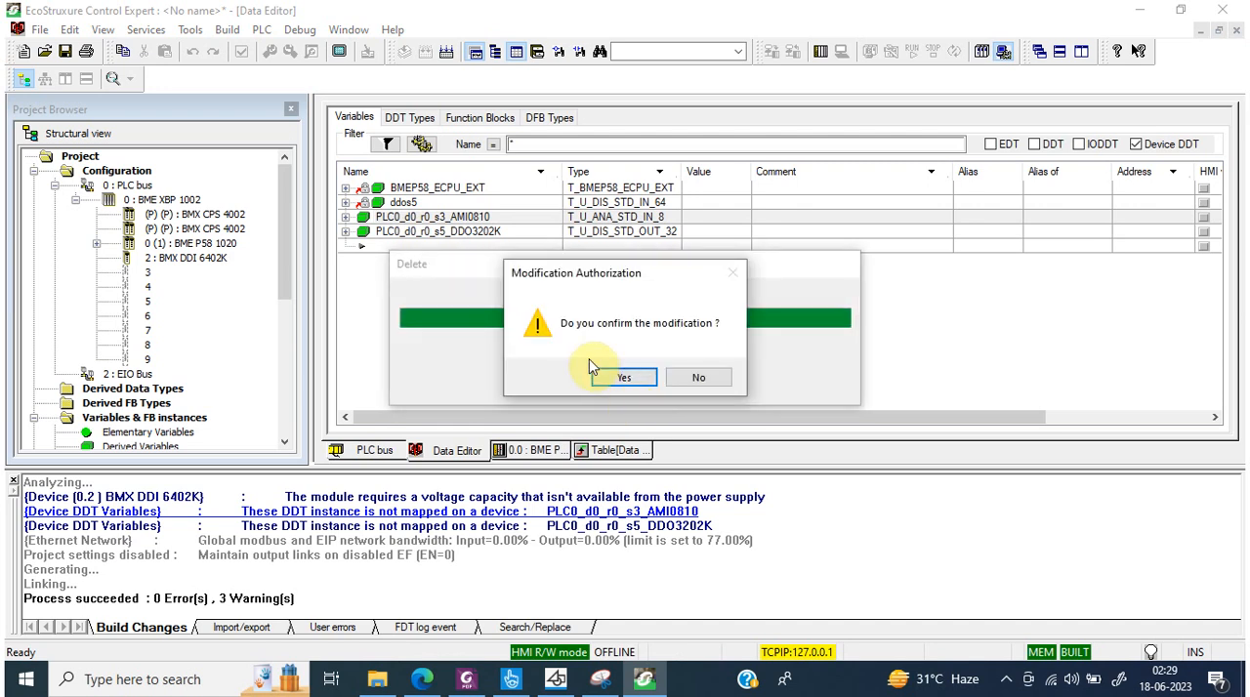
{"action": "left_click", "coordinate": [597, 375]}
{"action": "right_click", "coordinate": [439, 224]}
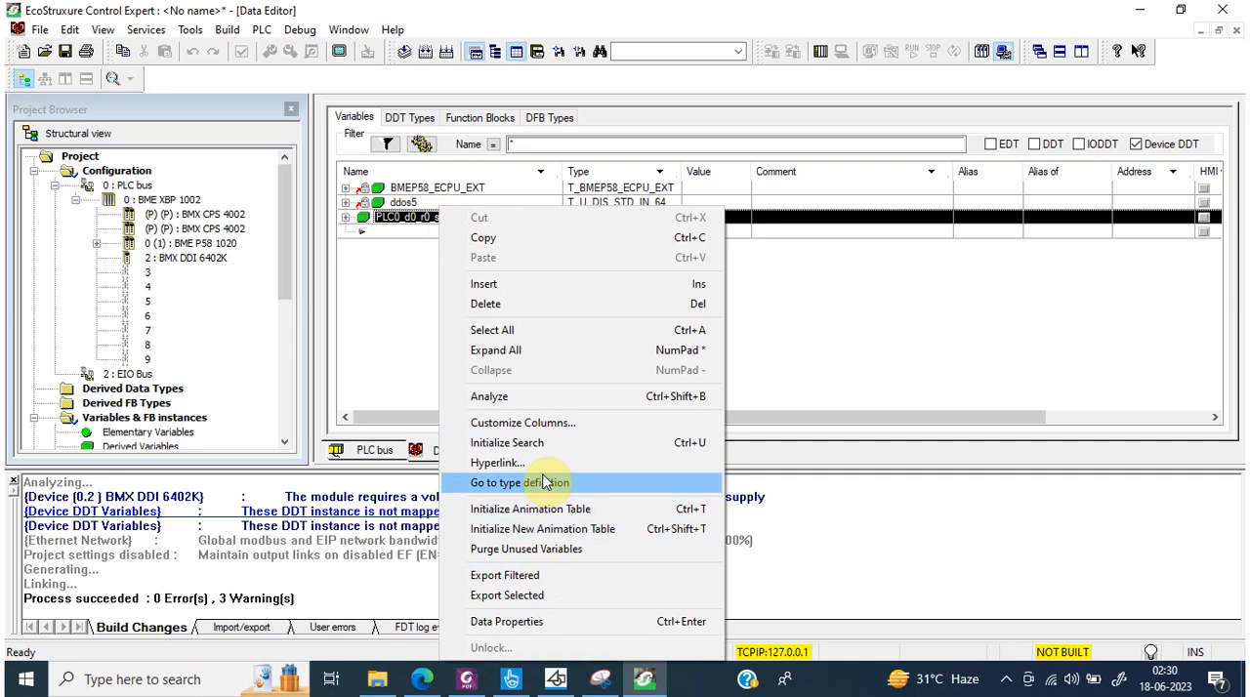
{"action": "left_click", "coordinate": [518, 304]}
{"action": "left_click", "coordinate": [634, 378]}
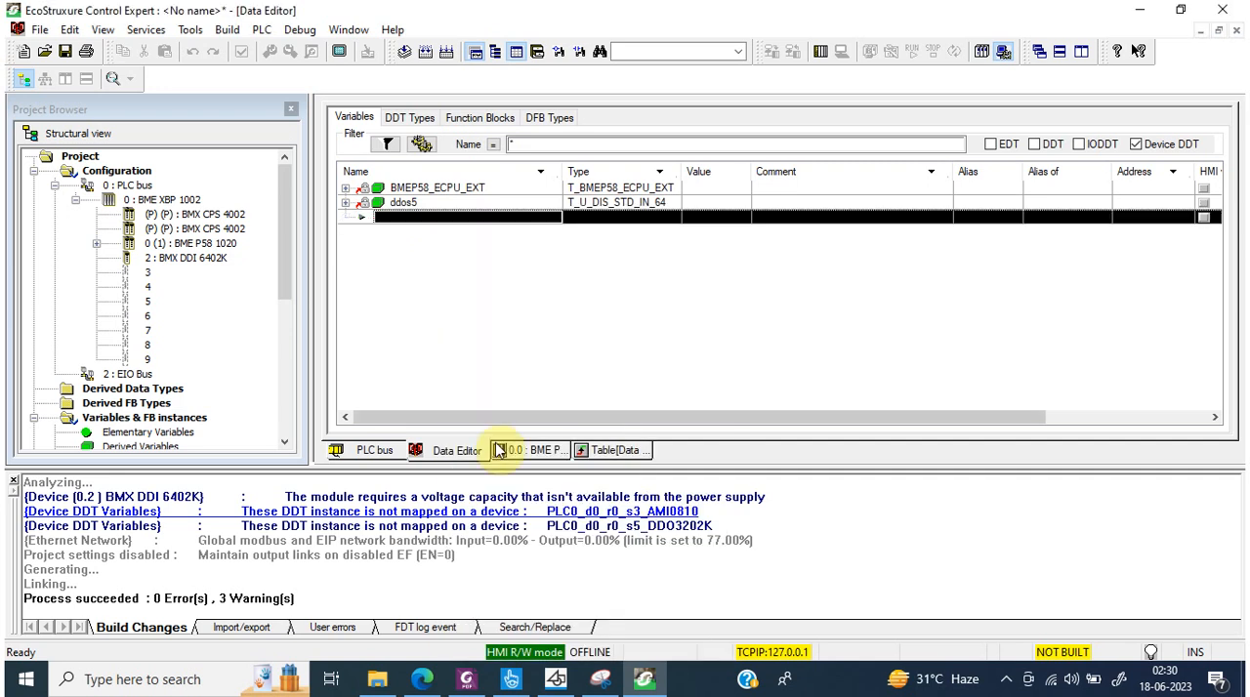
Step: Replace the BMX DDI 6402K in slot 2 of the PLC bus with a BMX DDI 3202K using the Device DDT data type
{"action": "left_click", "coordinate": [611, 452]}
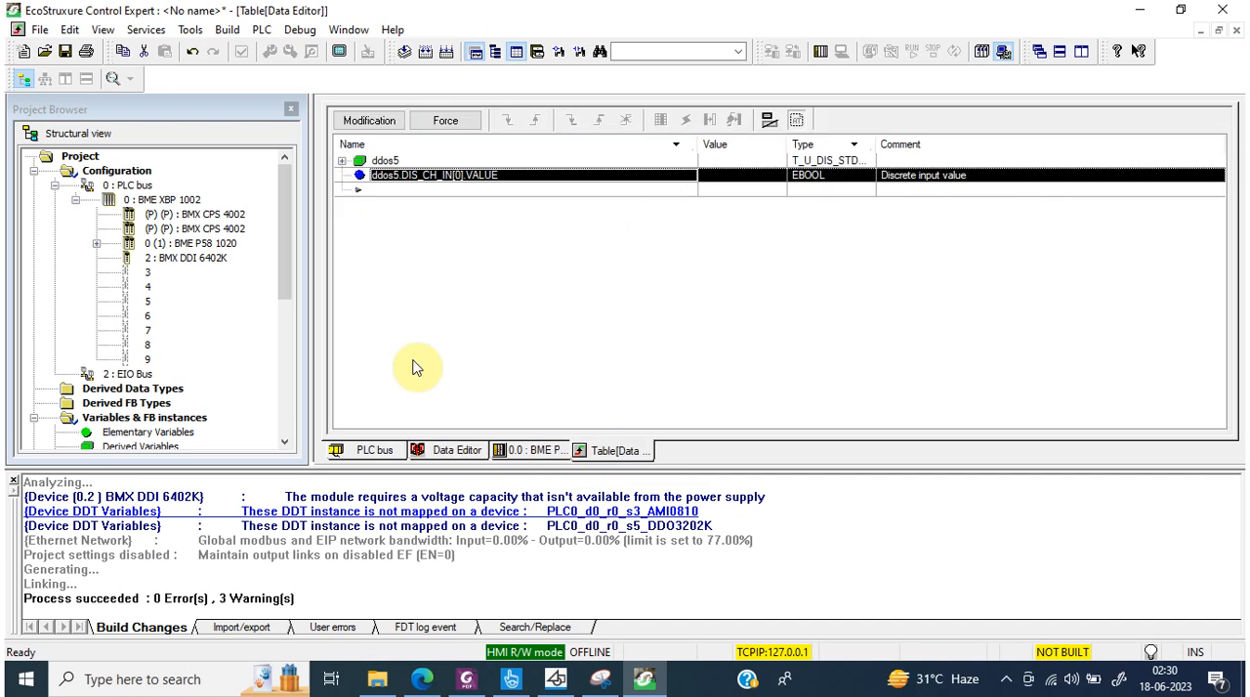
{"action": "left_click", "coordinate": [376, 452]}
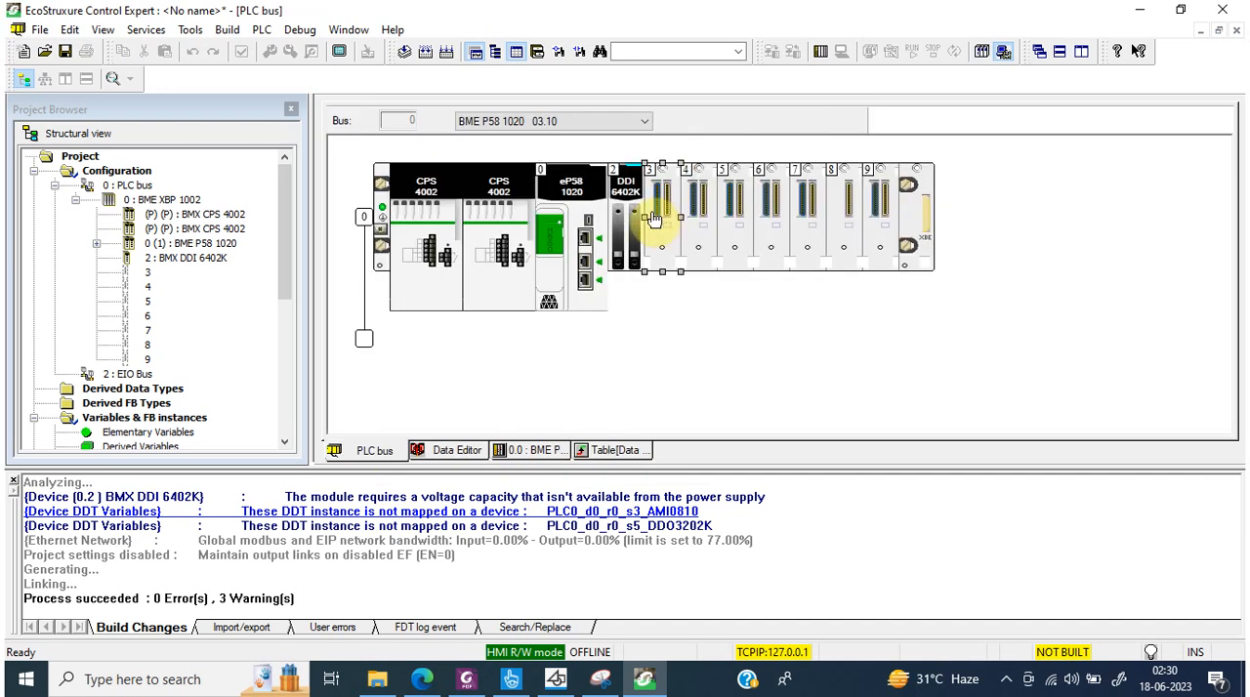
{"action": "left_click", "coordinate": [630, 208]}
{"action": "right_click", "coordinate": [630, 208]}
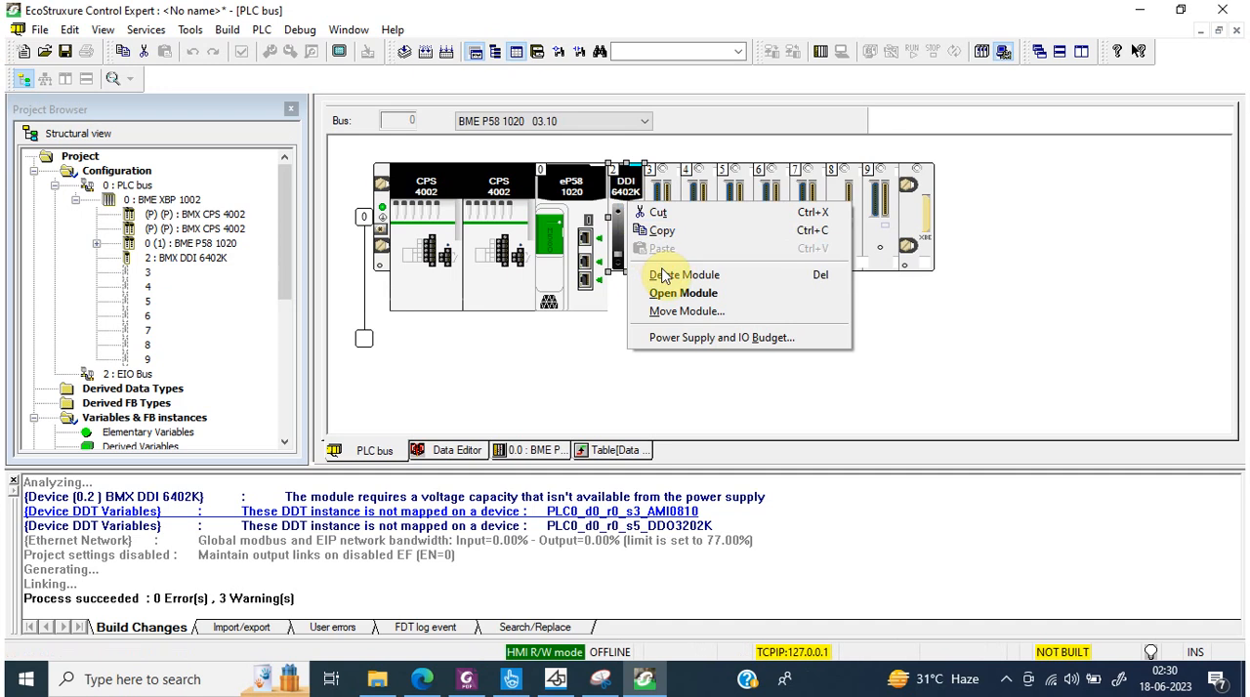
{"action": "left_click", "coordinate": [656, 271]}
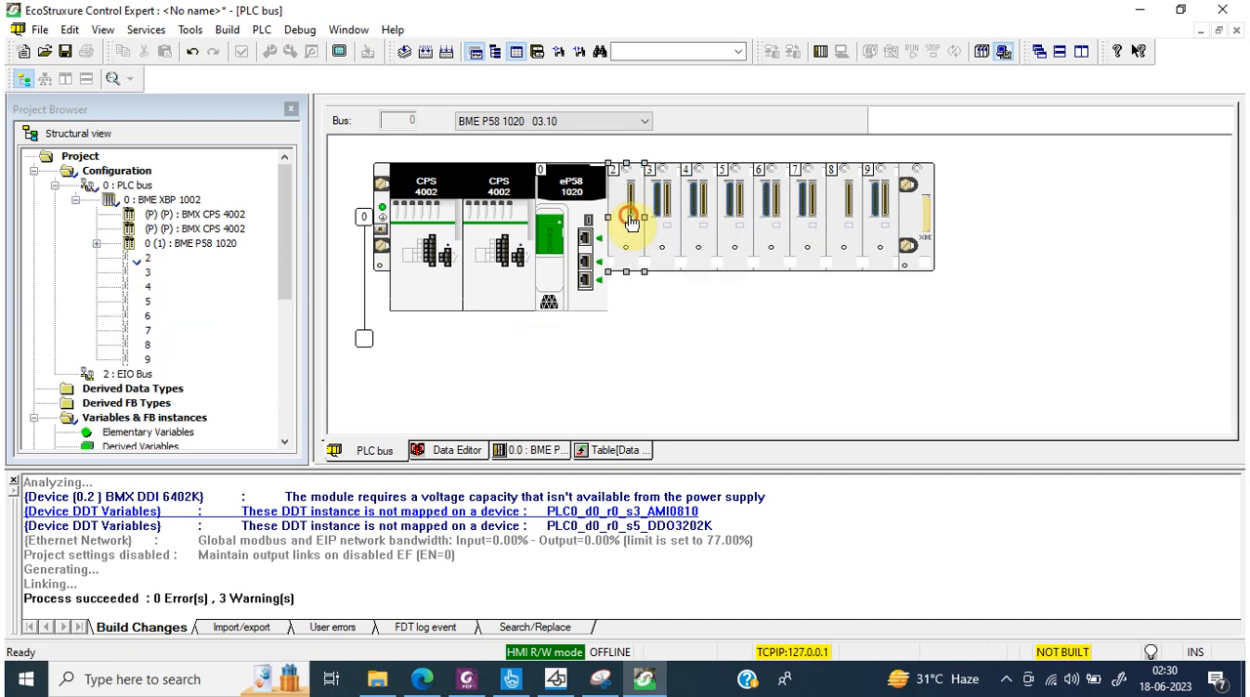
{"action": "double_click", "coordinate": [629, 220]}
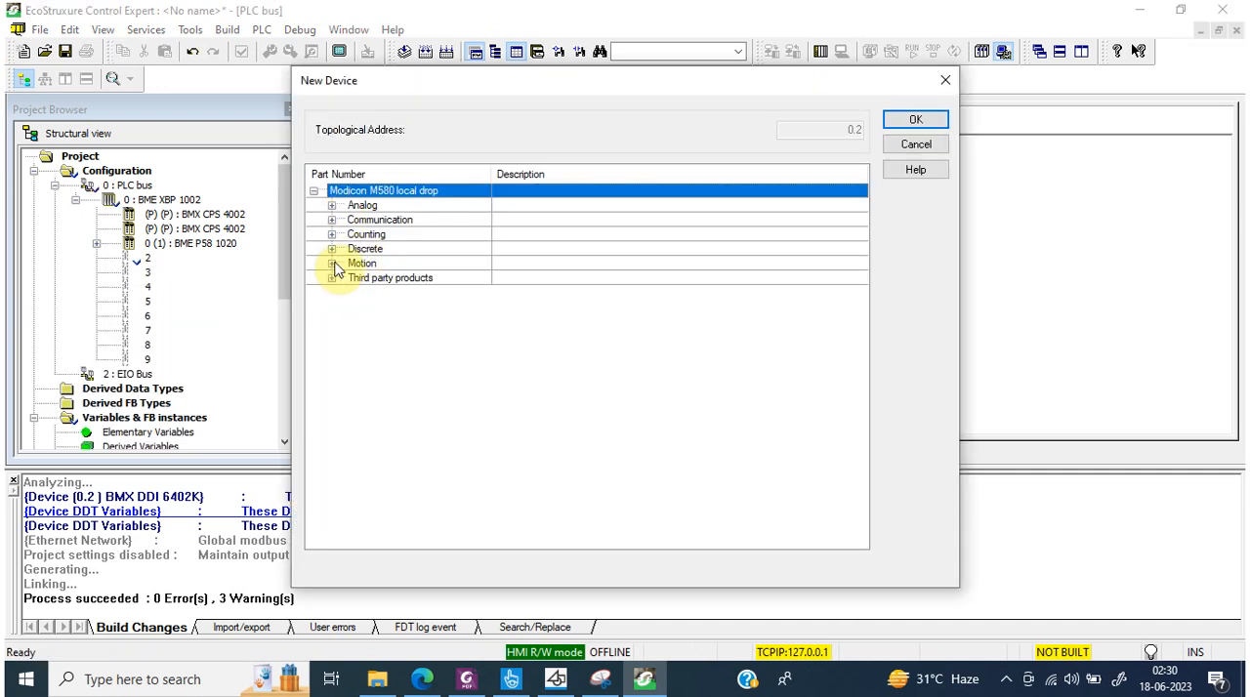
{"action": "left_click", "coordinate": [331, 249]}
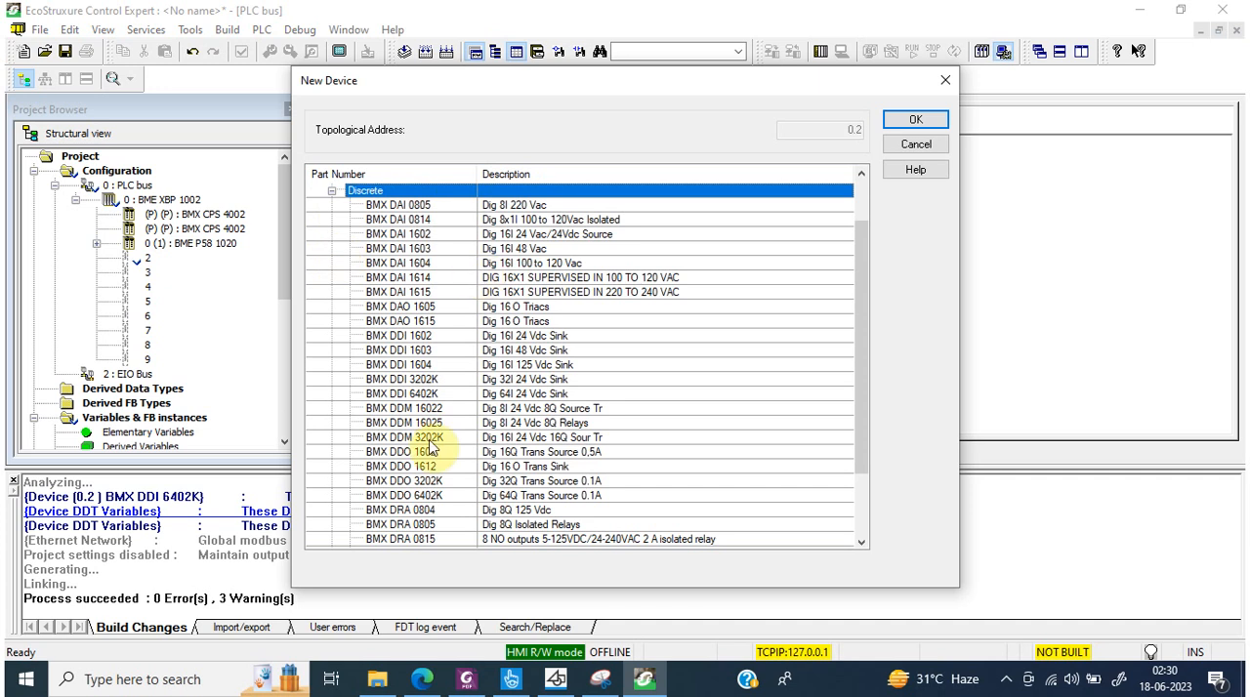
{"action": "left_click", "coordinate": [429, 379]}
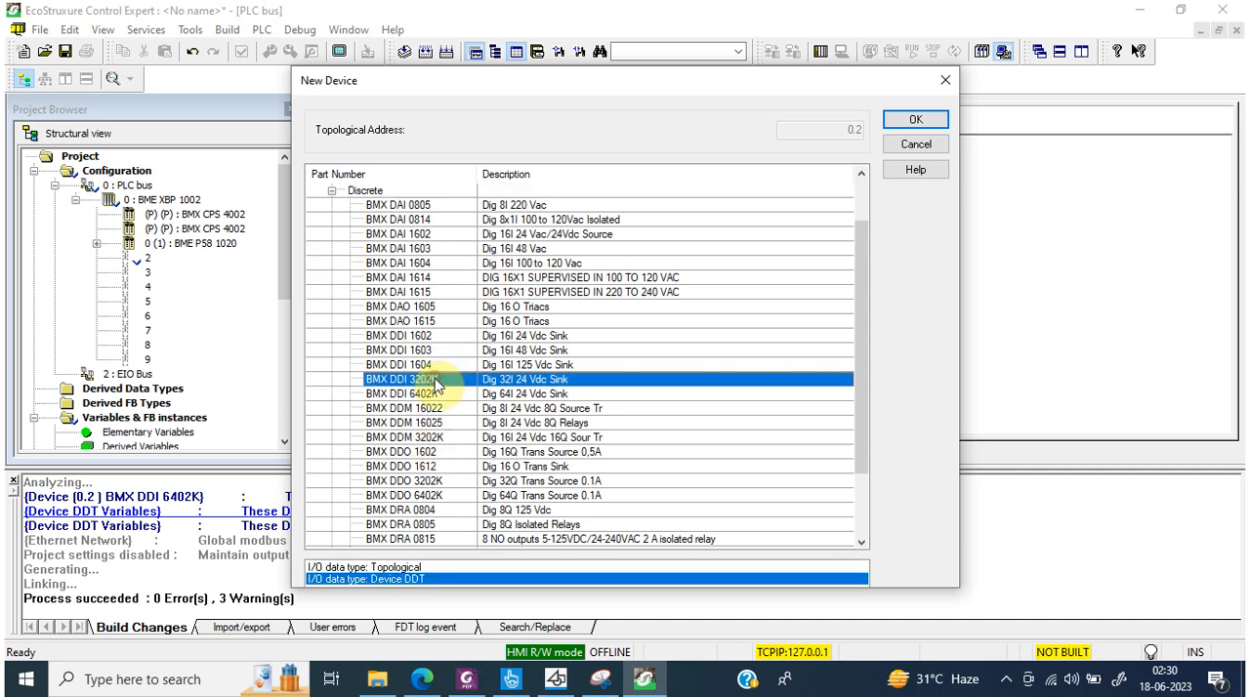
{"action": "left_click", "coordinate": [903, 118]}
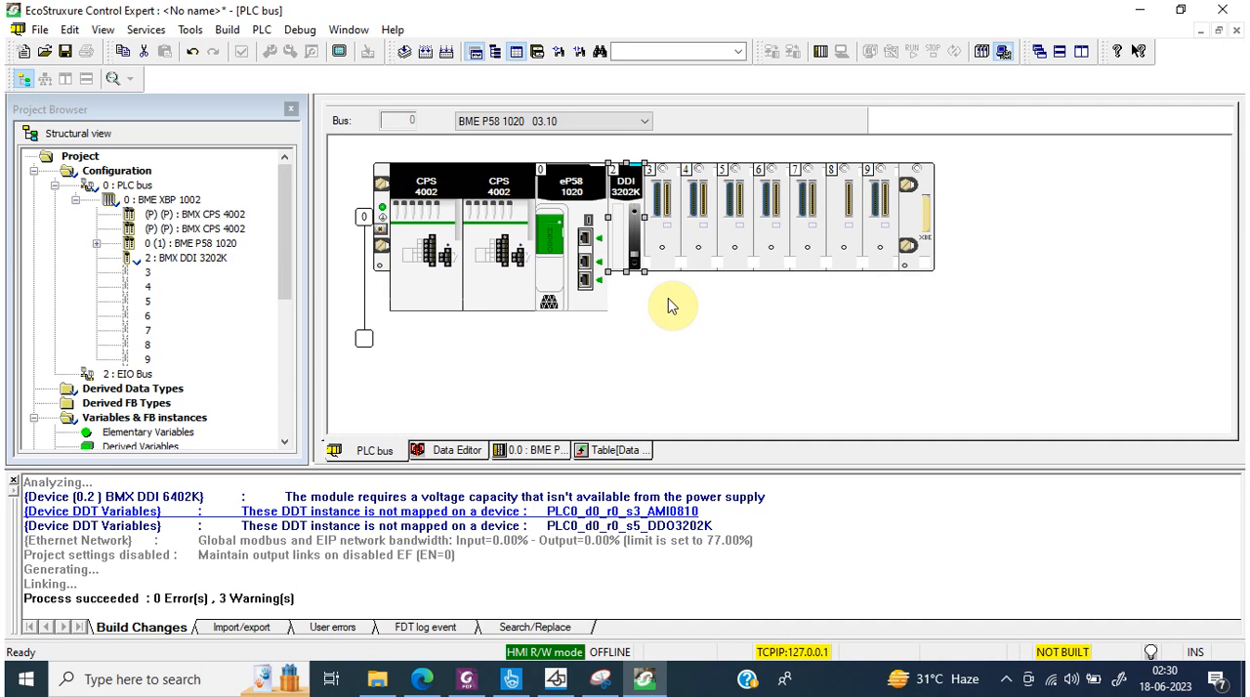
Step: Build the project changes and open the animation table holding the ddos5 entries
{"action": "left_click", "coordinate": [426, 51]}
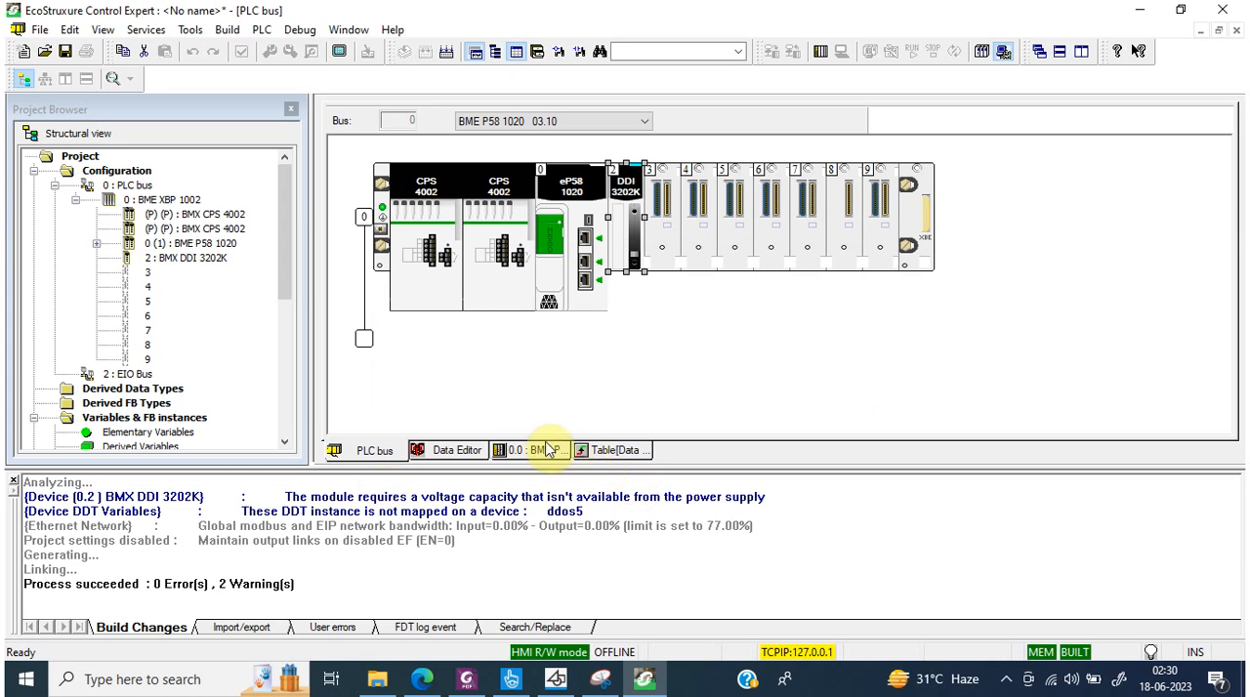
{"action": "left_click", "coordinate": [609, 450]}
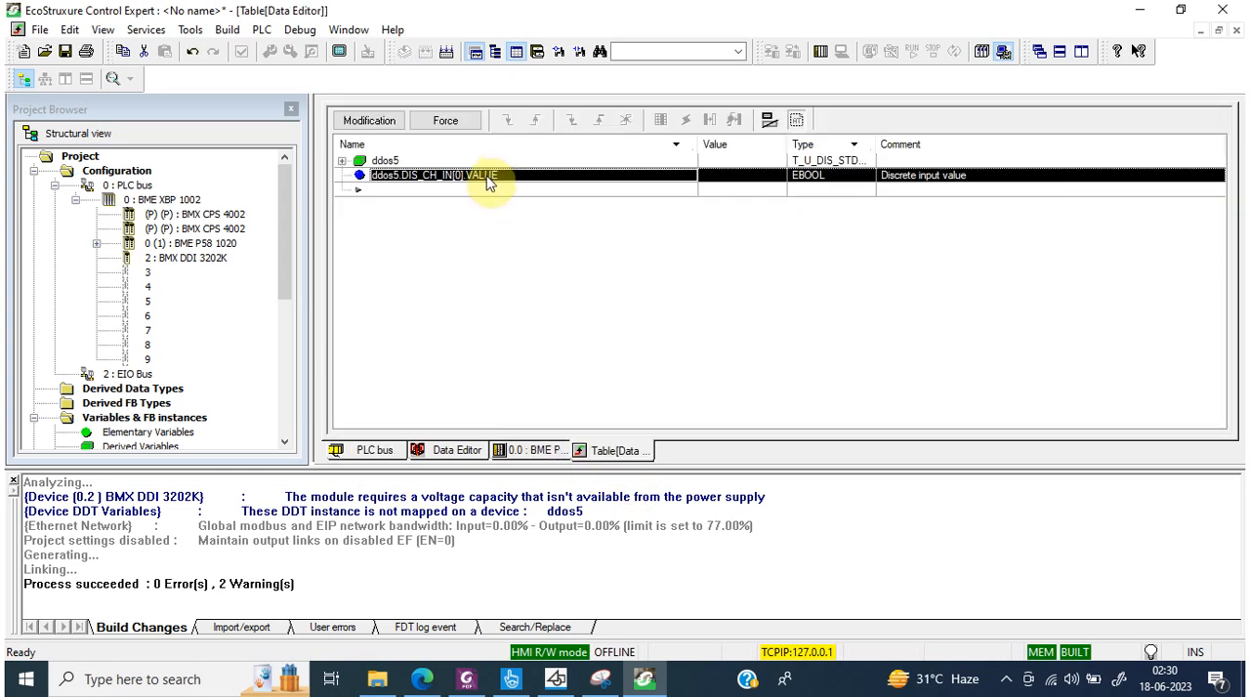
Step: Delete the unmapped device DDT variable ddos5 from the Data Editor
{"action": "left_click", "coordinate": [535, 452]}
{"action": "left_click", "coordinate": [459, 454]}
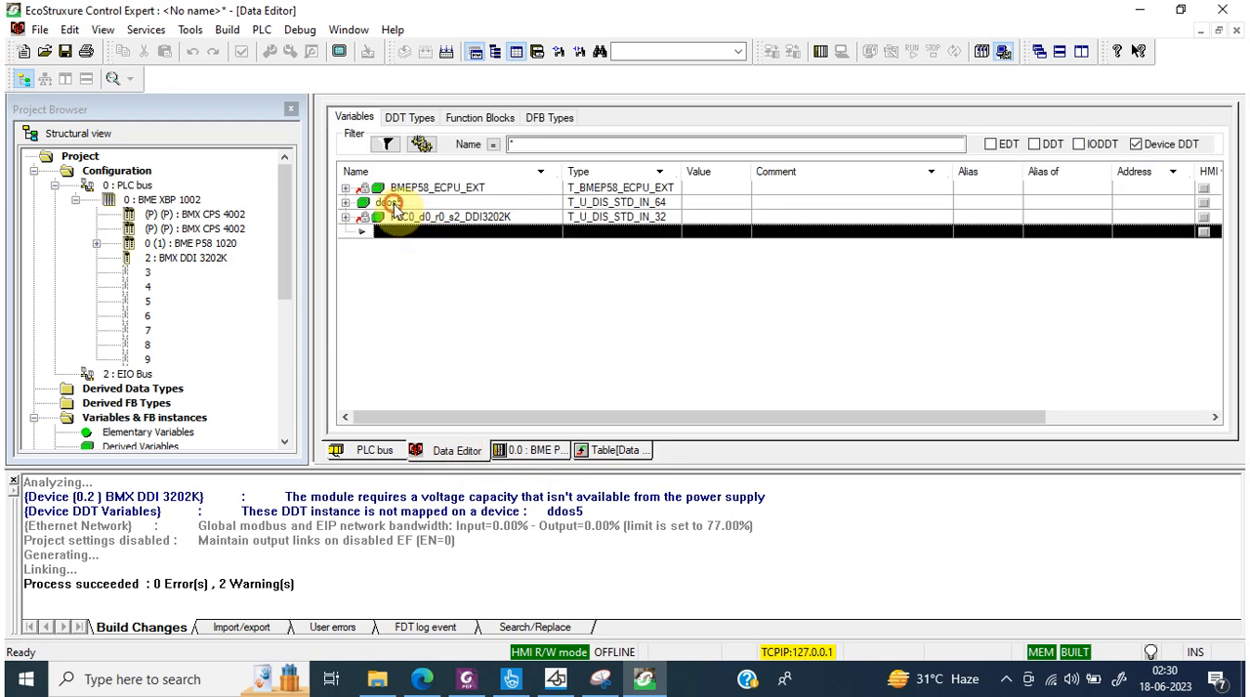
{"action": "right_click", "coordinate": [394, 208]}
{"action": "left_click", "coordinate": [461, 299]}
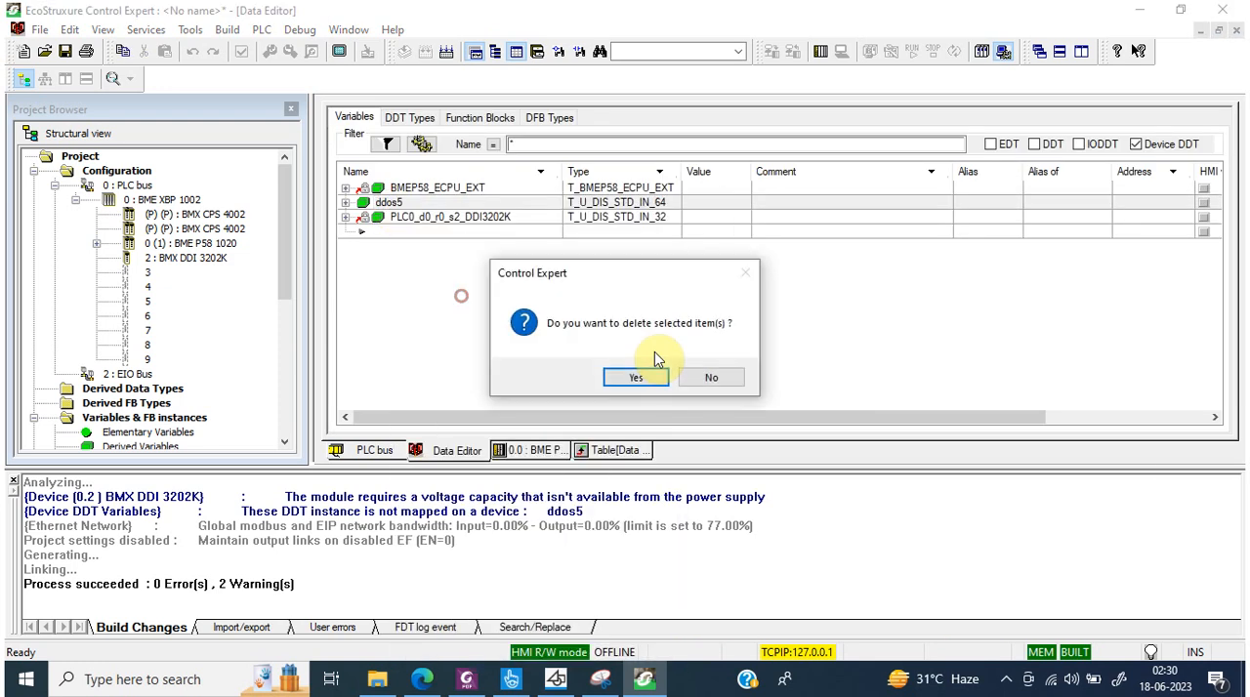
{"action": "left_click", "coordinate": [637, 376]}
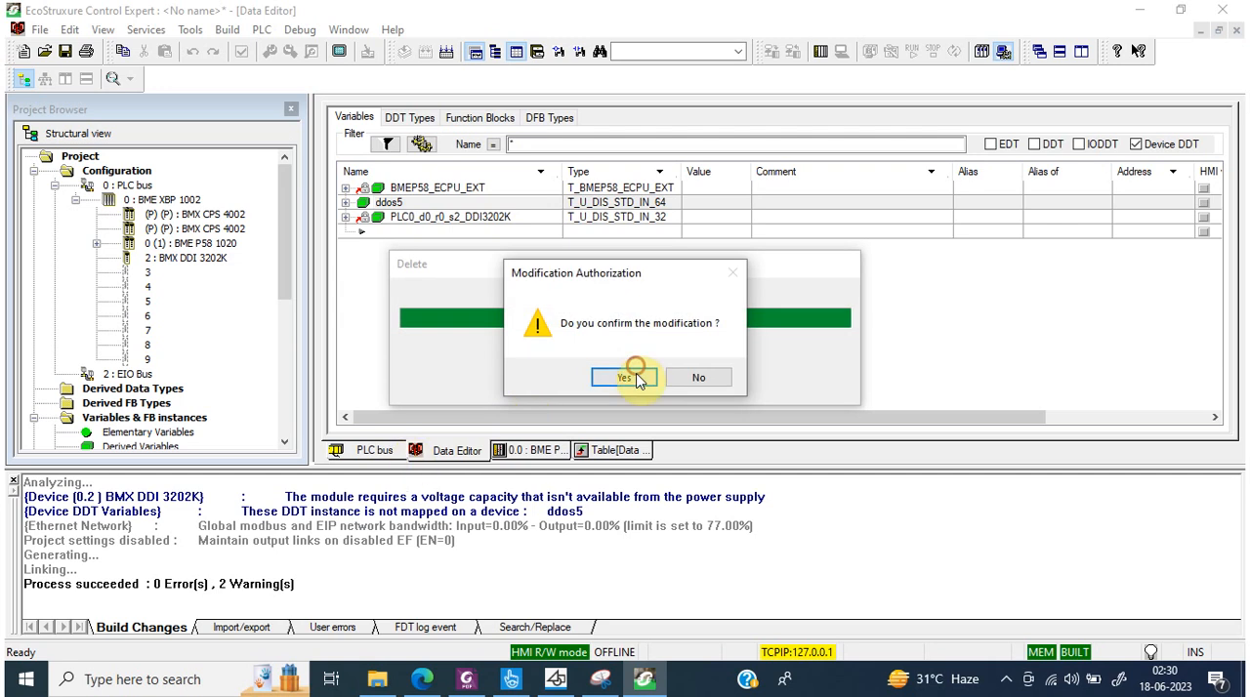
{"action": "left_click", "coordinate": [636, 377]}
Step: Replace the local rack on the PLC bus with the 8-slot Ethernet backplane BME XBP 0800 and build the changes
{"action": "left_click", "coordinate": [375, 450]}
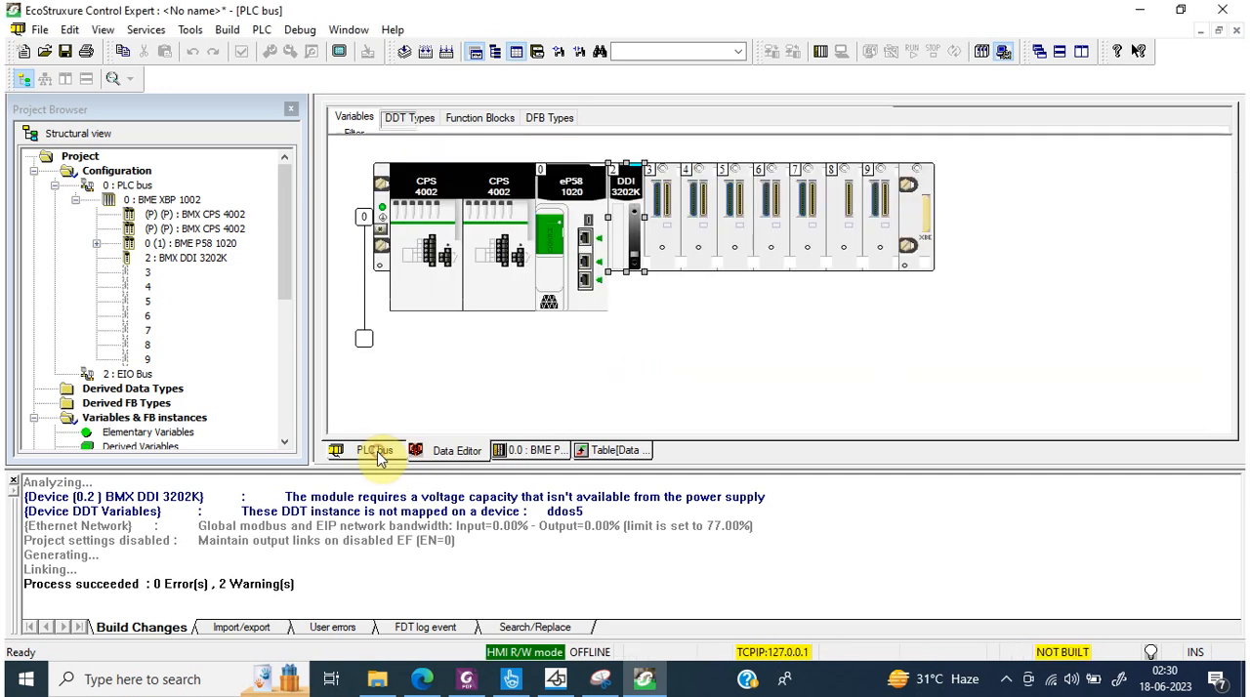
{"action": "double_click", "coordinate": [363, 223]}
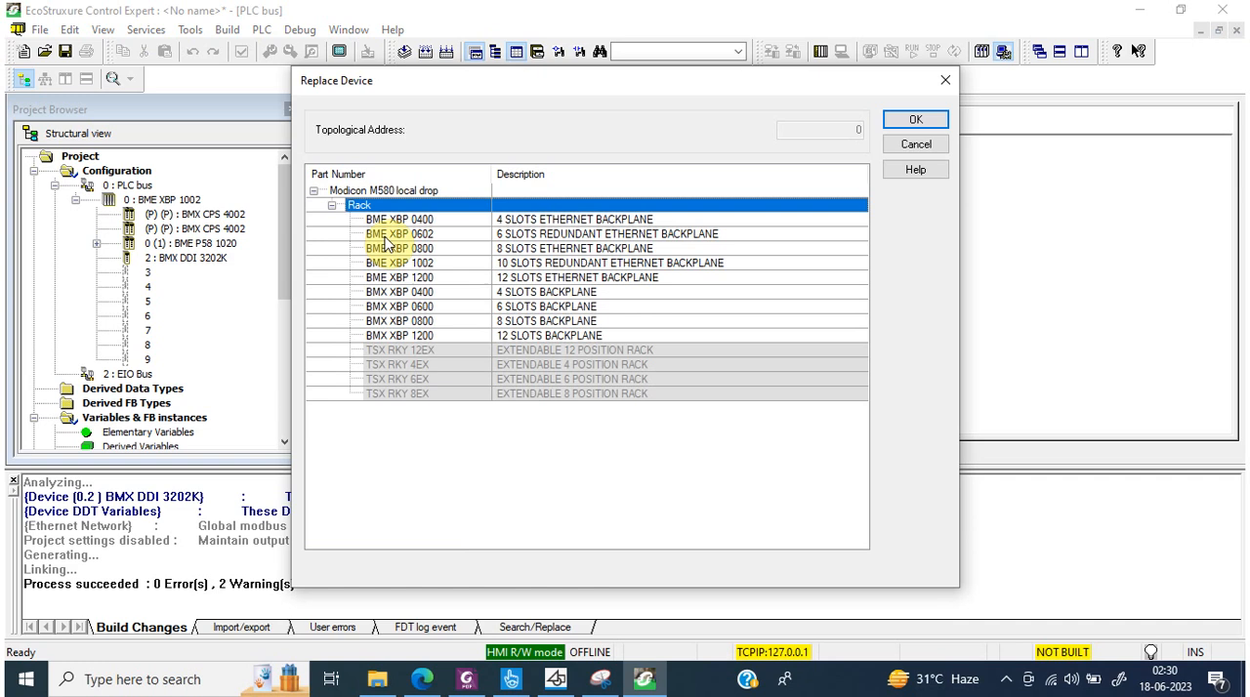
{"action": "left_click", "coordinate": [437, 250]}
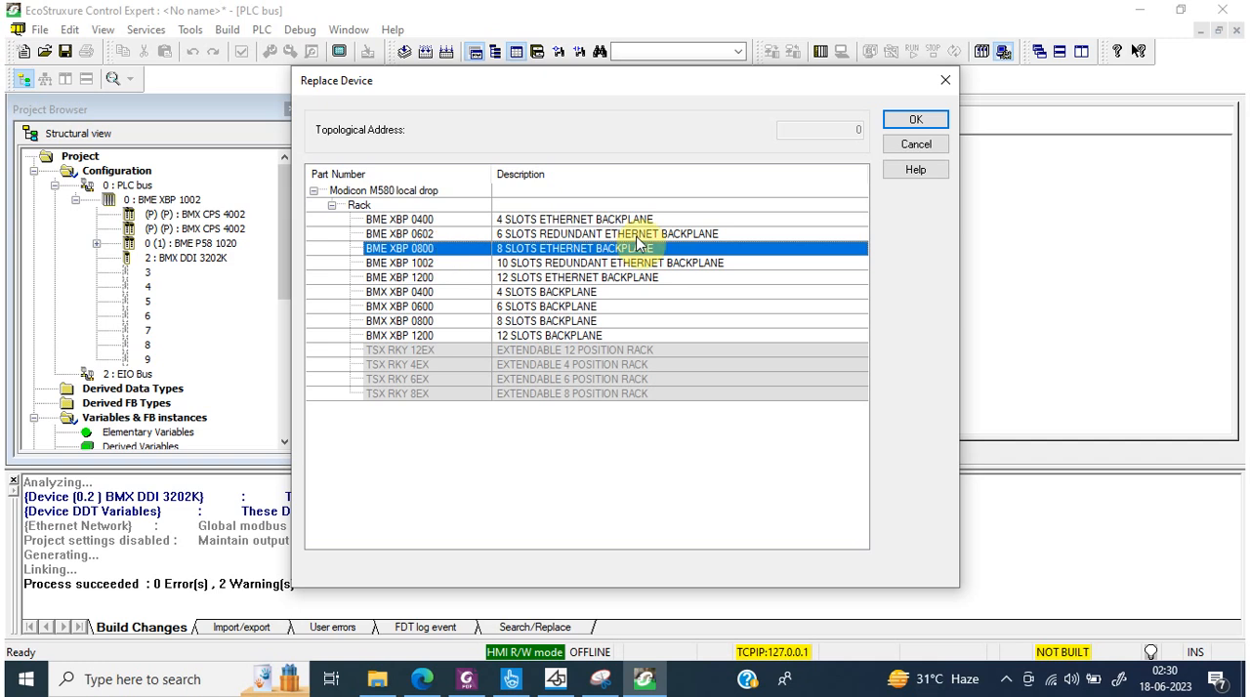
{"action": "left_click", "coordinate": [940, 118]}
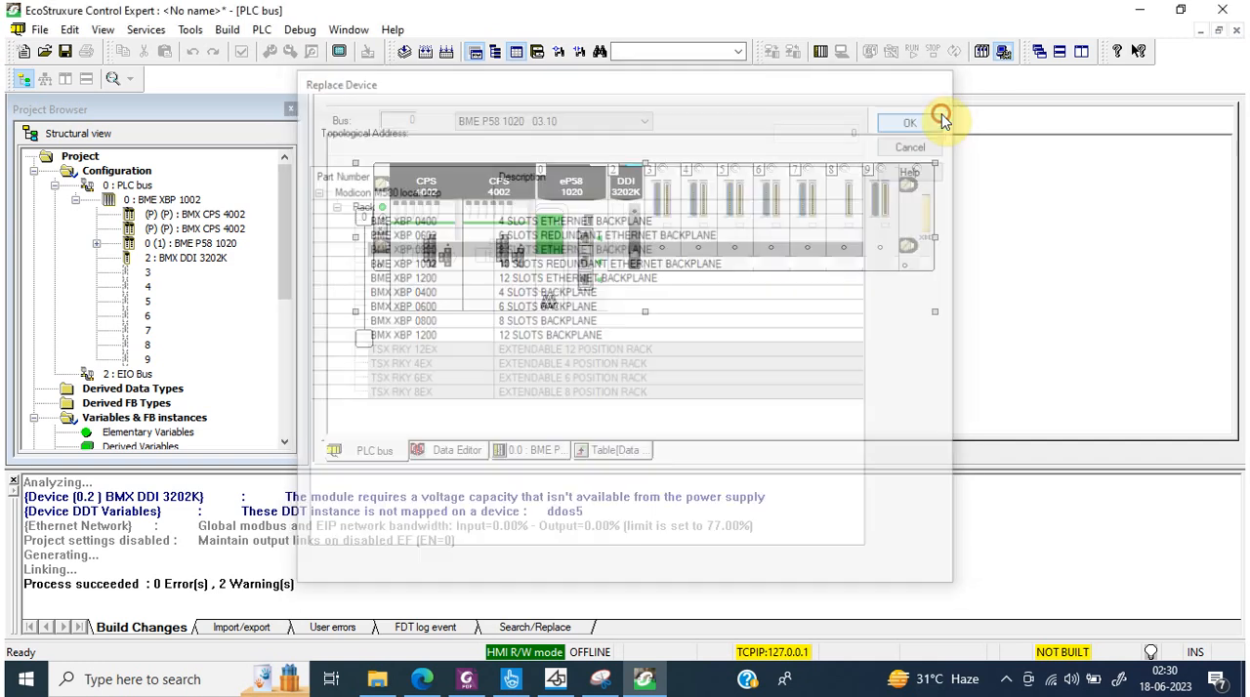
{"action": "left_click", "coordinate": [664, 378]}
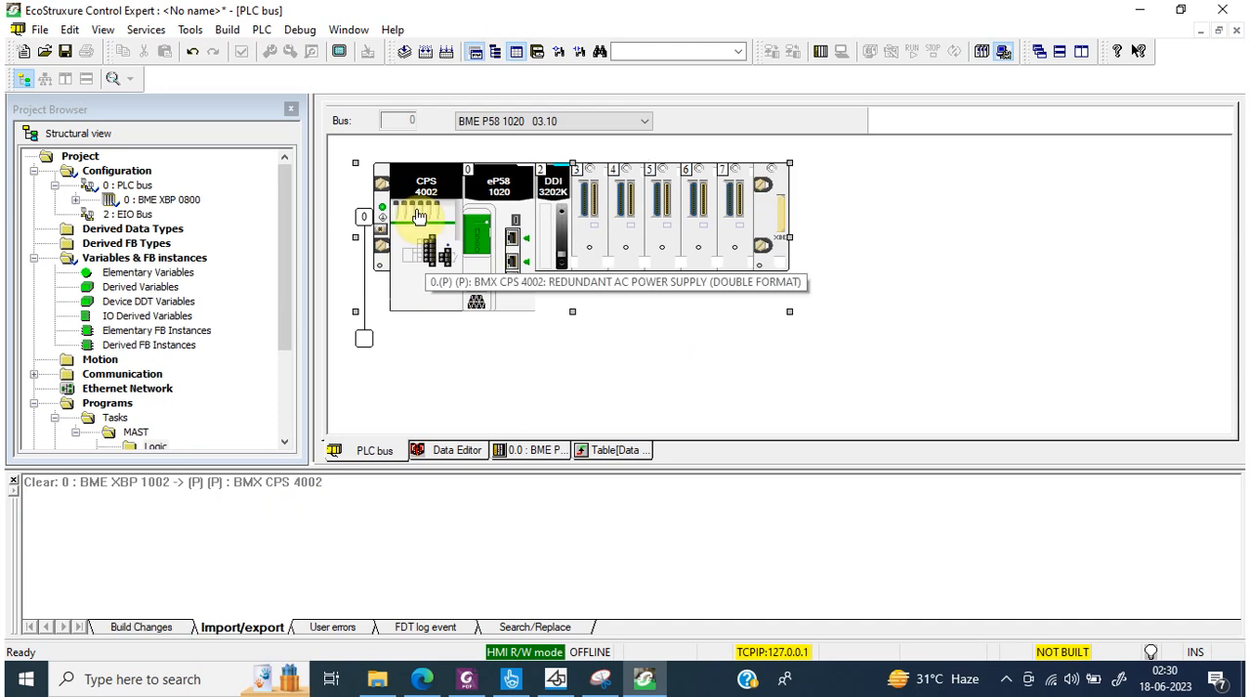
{"action": "left_click", "coordinate": [426, 50]}
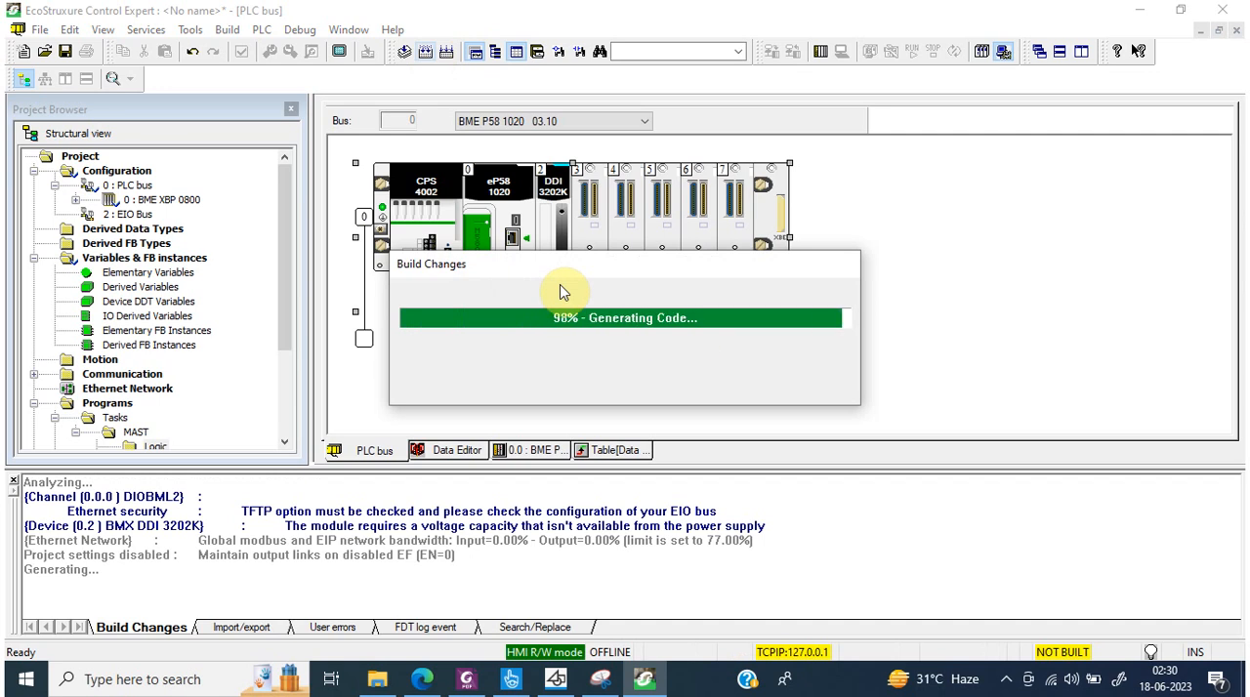
Step: Delete the BMX CPS 4002 redundant power supply from the local rack
{"action": "right_click", "coordinate": [422, 205]}
{"action": "left_click", "coordinate": [459, 270]}
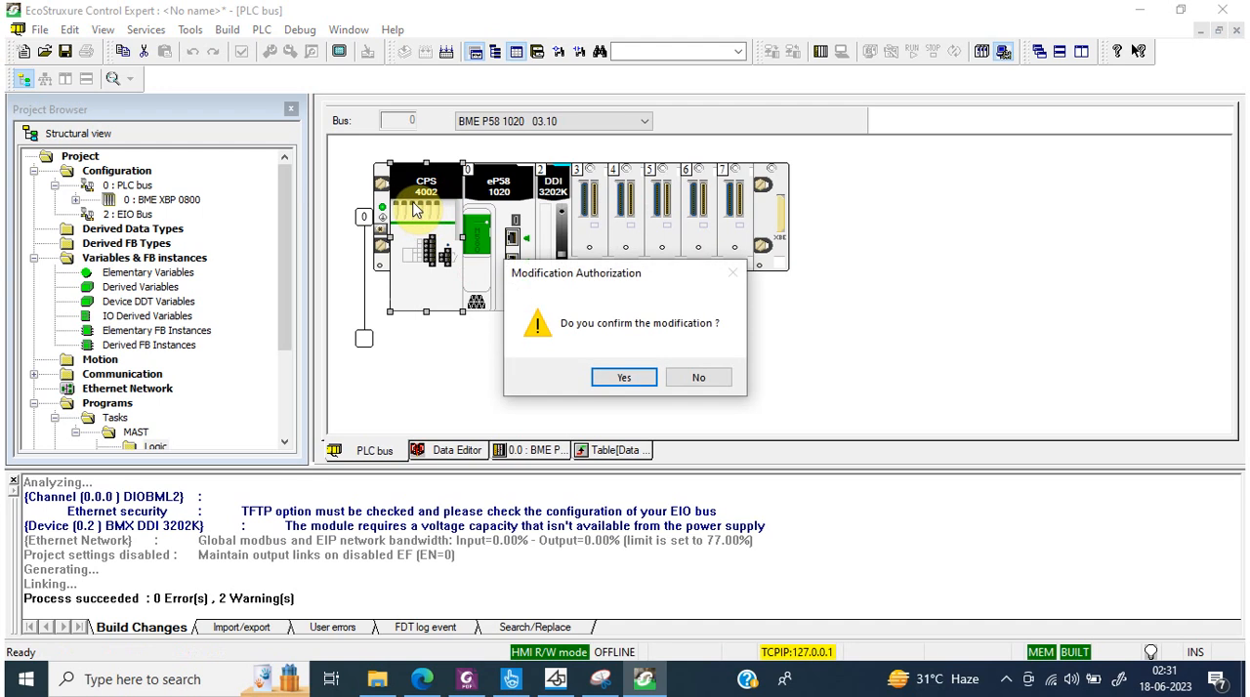
{"action": "left_click", "coordinate": [611, 380]}
Step: Add a BMX CPS 3540 high power DC supply to the empty power supply slot, build the changes and check the build result
{"action": "left_click", "coordinate": [406, 236]}
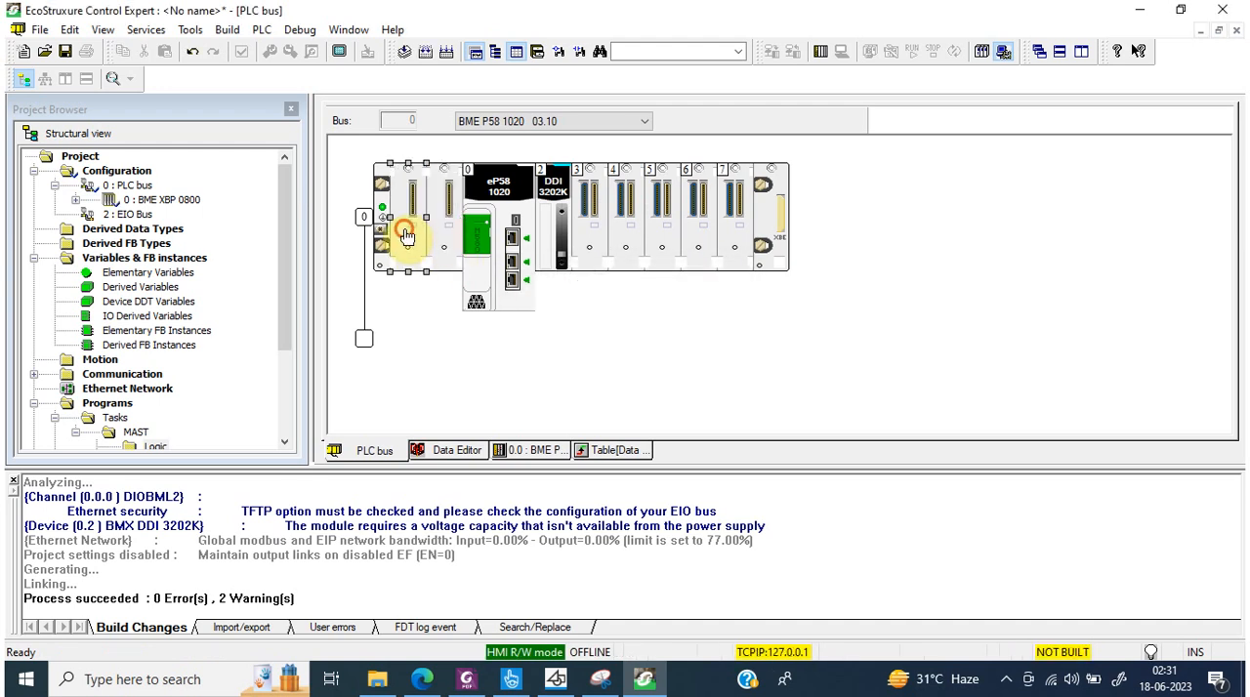
{"action": "double_click", "coordinate": [407, 236]}
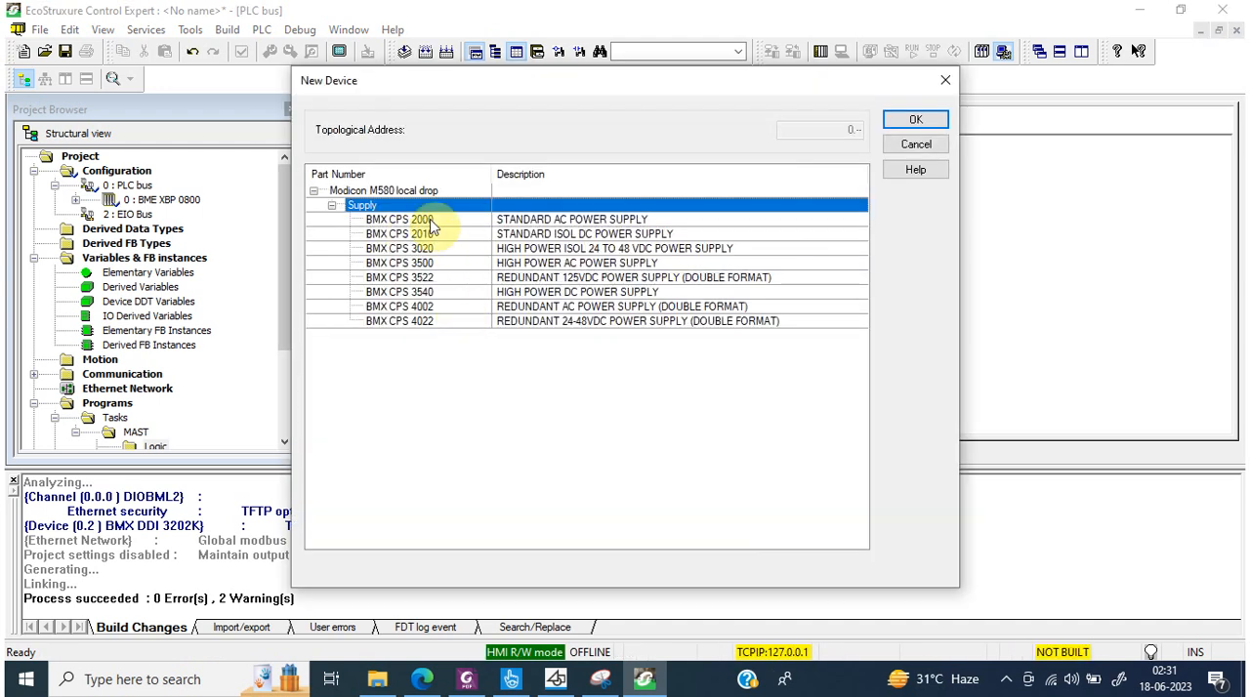
{"action": "left_click", "coordinate": [434, 324]}
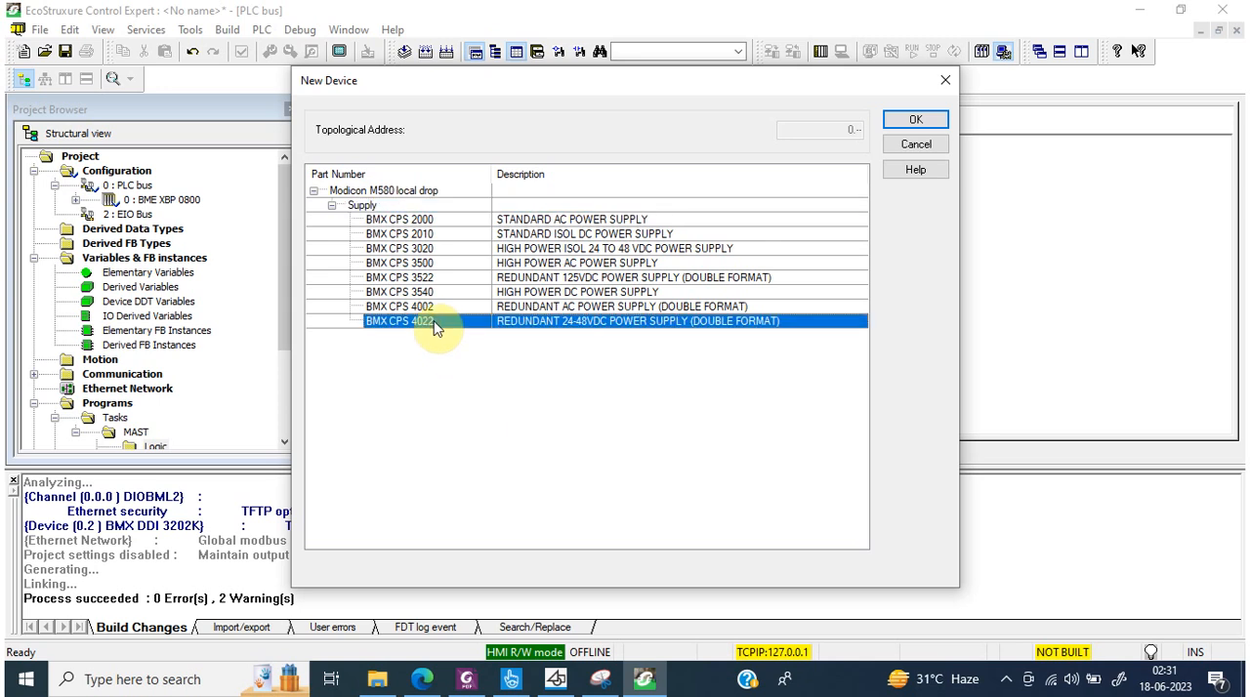
{"action": "left_click", "coordinate": [440, 250]}
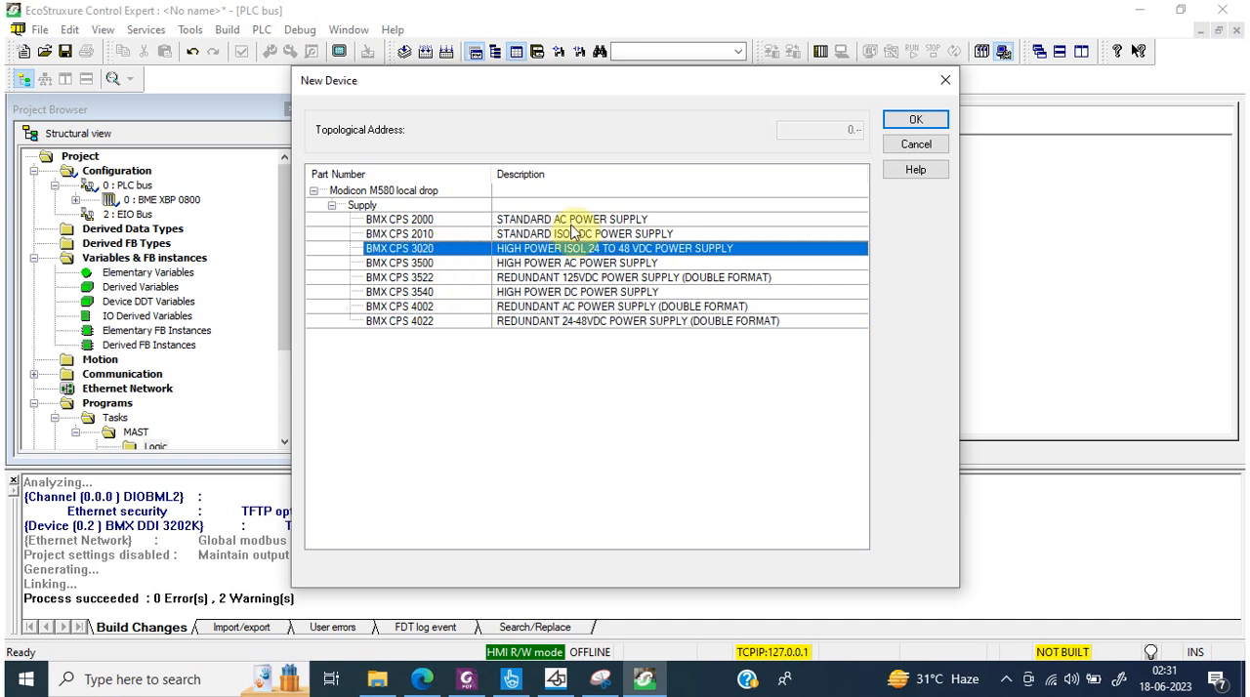
{"action": "left_click", "coordinate": [442, 264]}
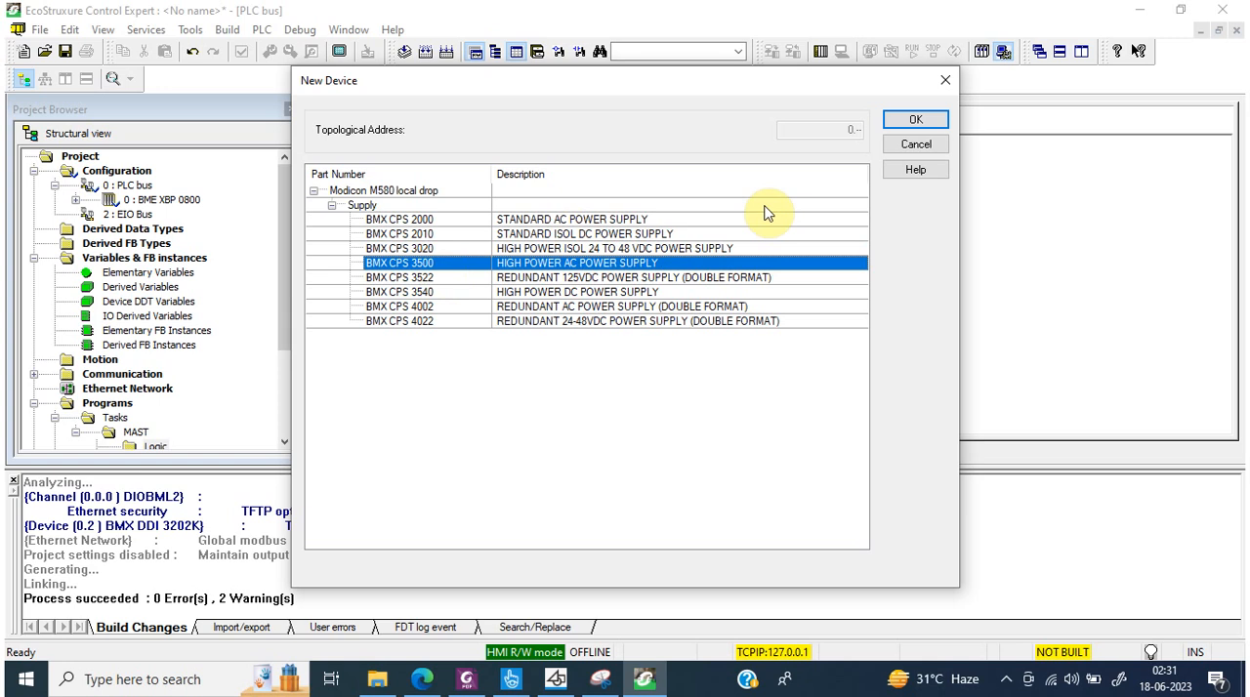
{"action": "left_click", "coordinate": [463, 294]}
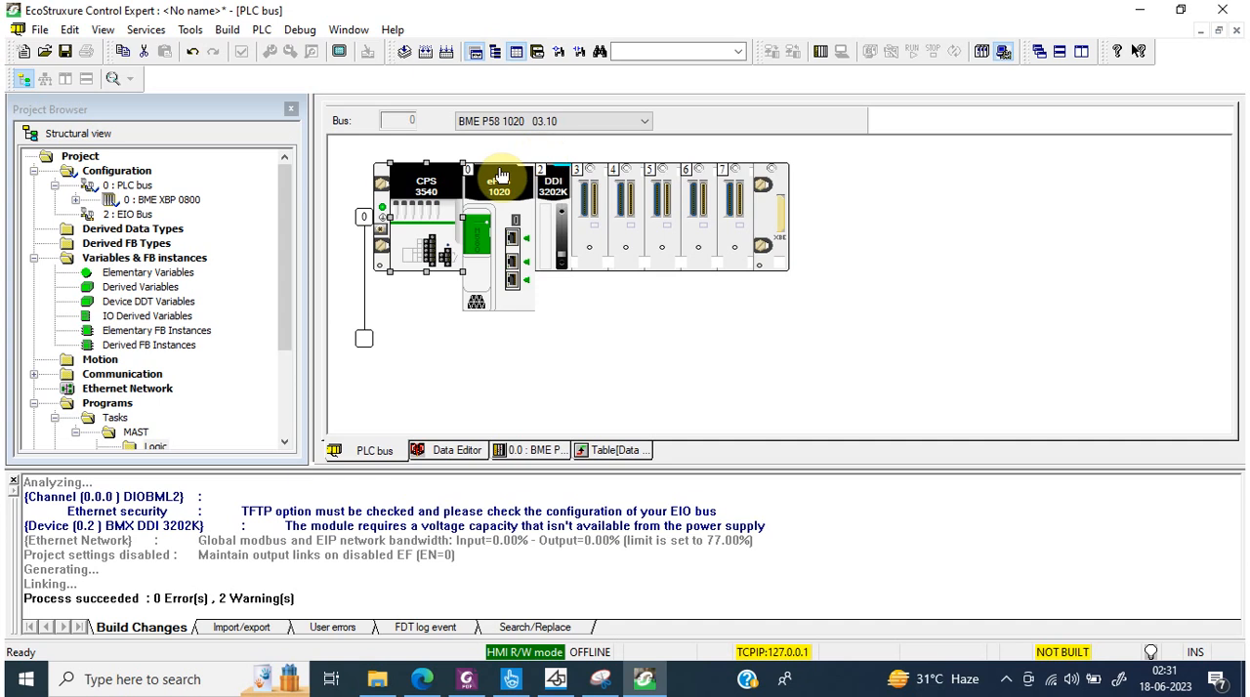
{"action": "left_click", "coordinate": [419, 53]}
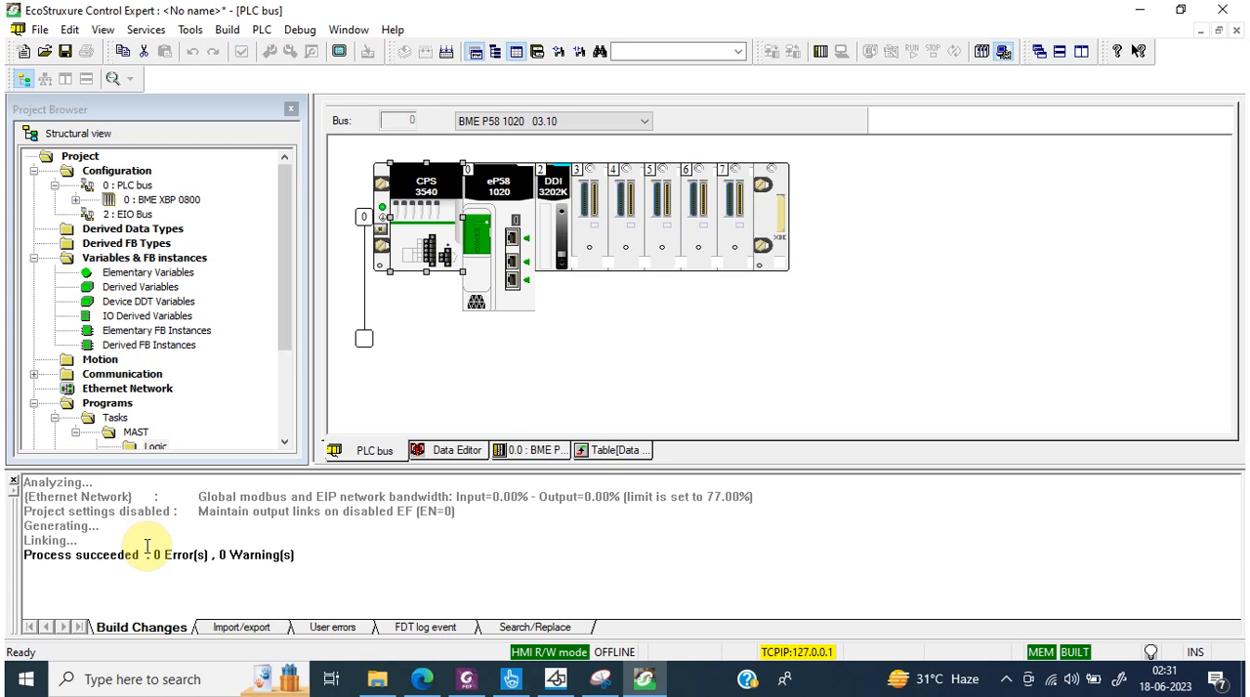
{"action": "left_click_drag", "start_coordinate": [146, 554], "coordinate": [301, 554]}
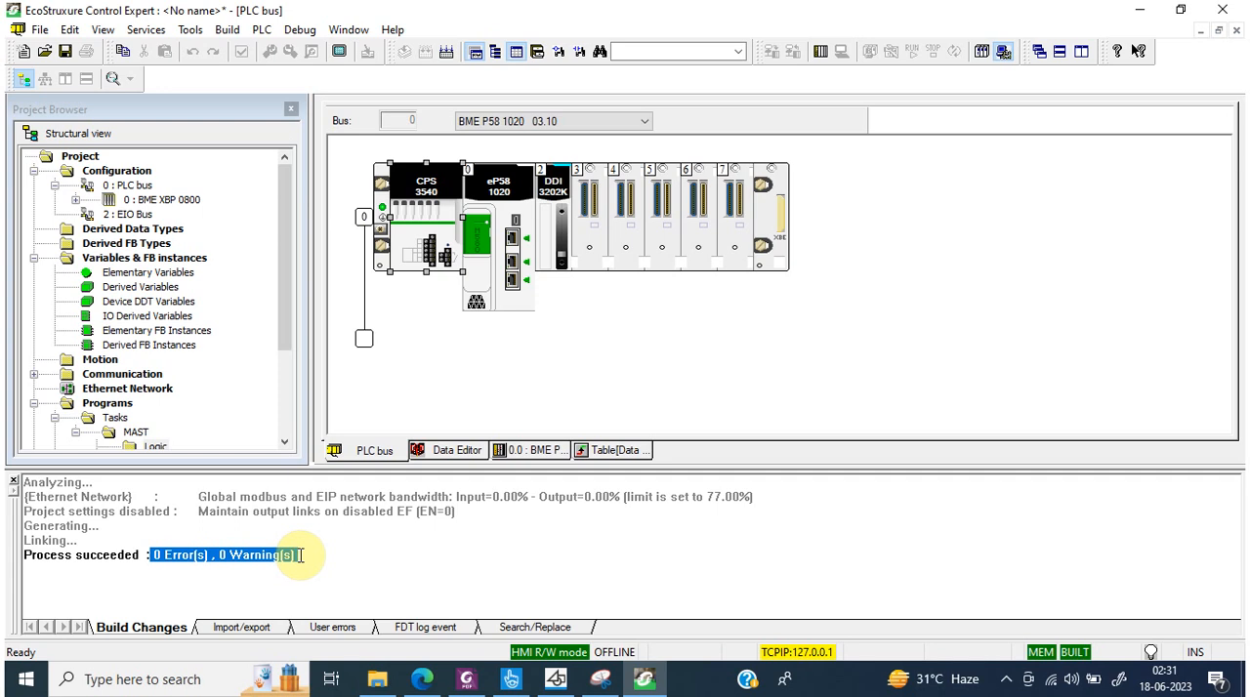
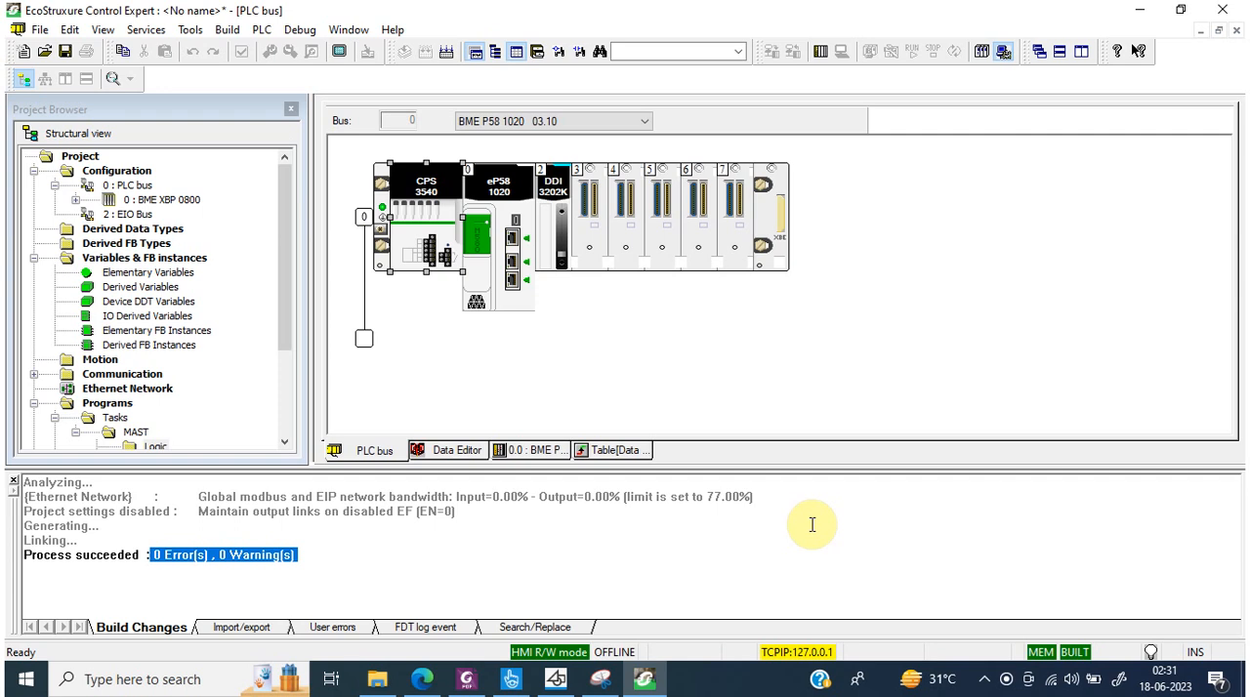
Step: Open the Ethernet communicator head configuration of the BME P58 1020 CPU and unlock its security for all services
{"action": "left_click", "coordinate": [621, 212]}
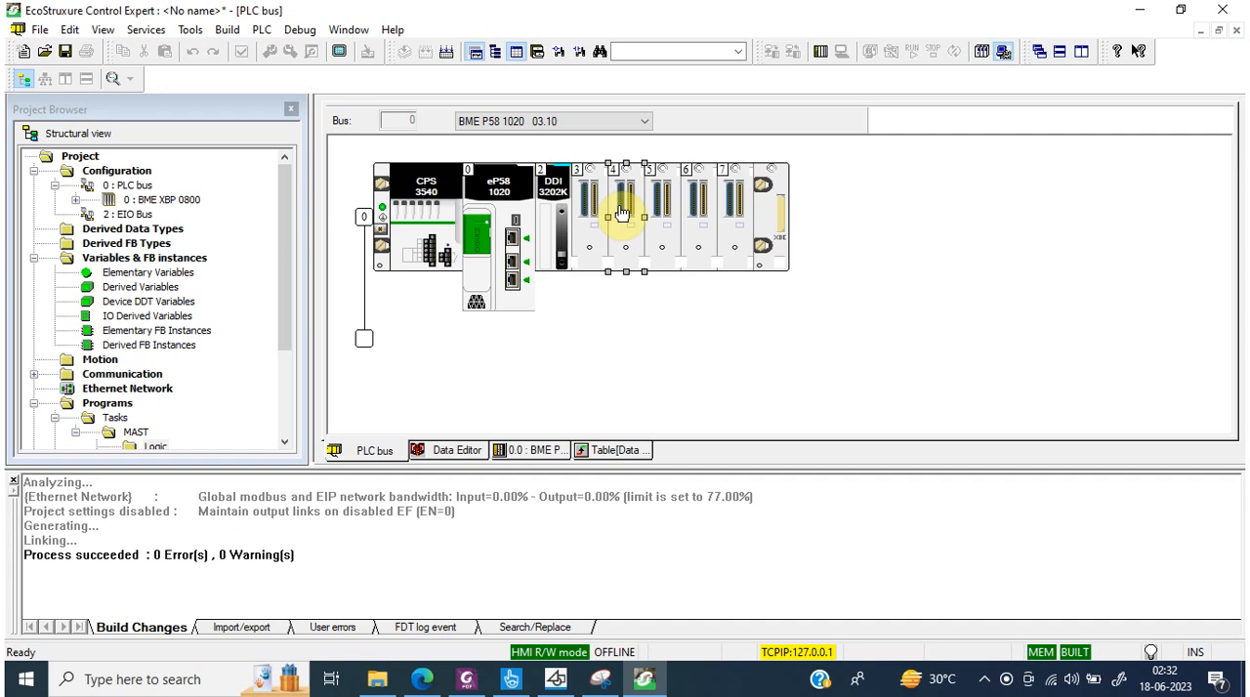
{"action": "double_click", "coordinate": [511, 243]}
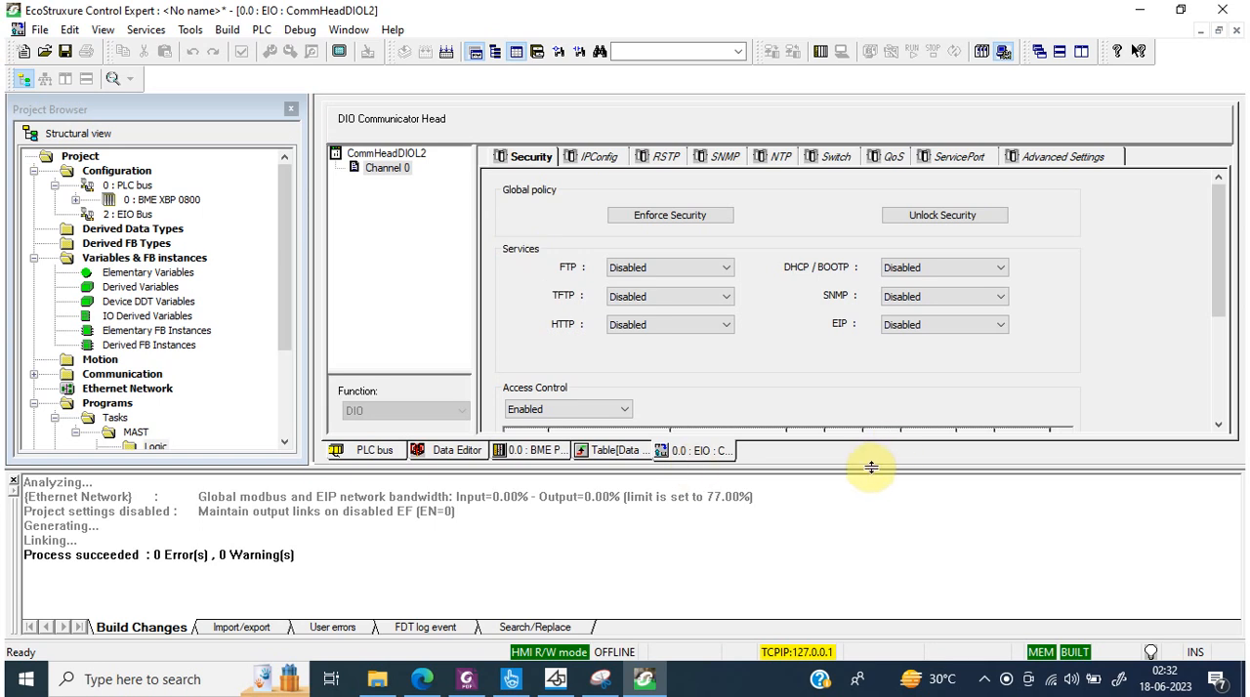
{"action": "left_click_drag", "start_coordinate": [874, 466], "coordinate": [874, 570]}
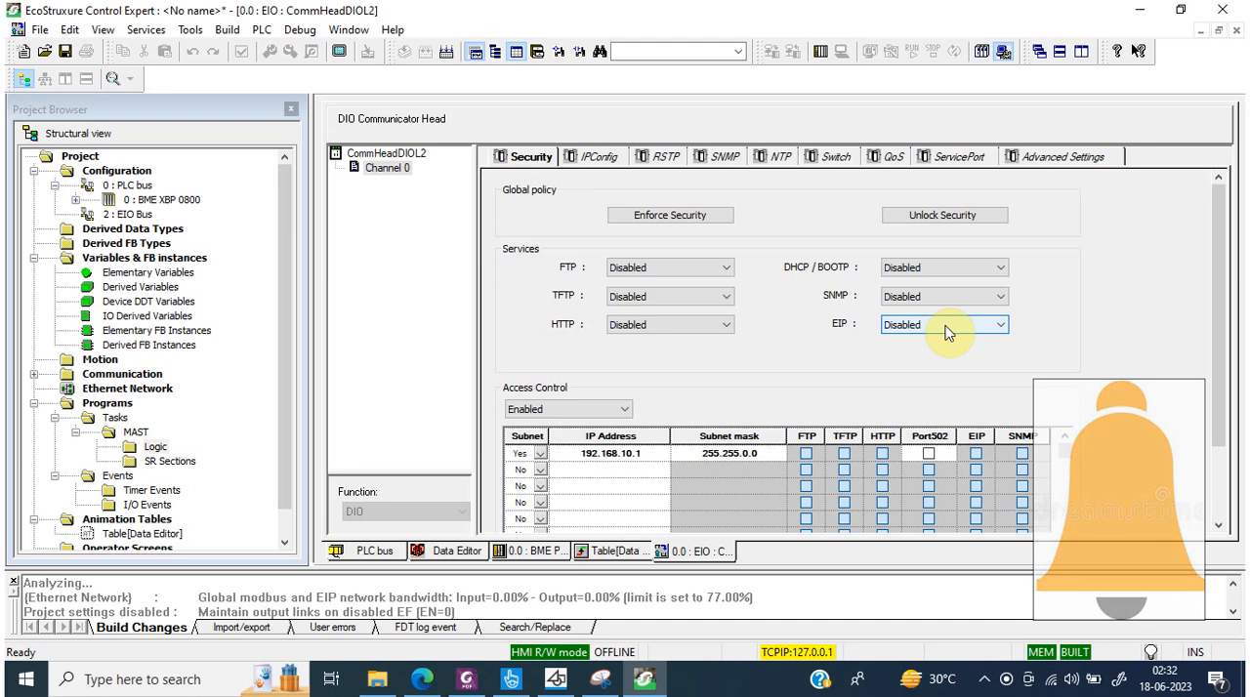
{"action": "left_click", "coordinate": [672, 219]}
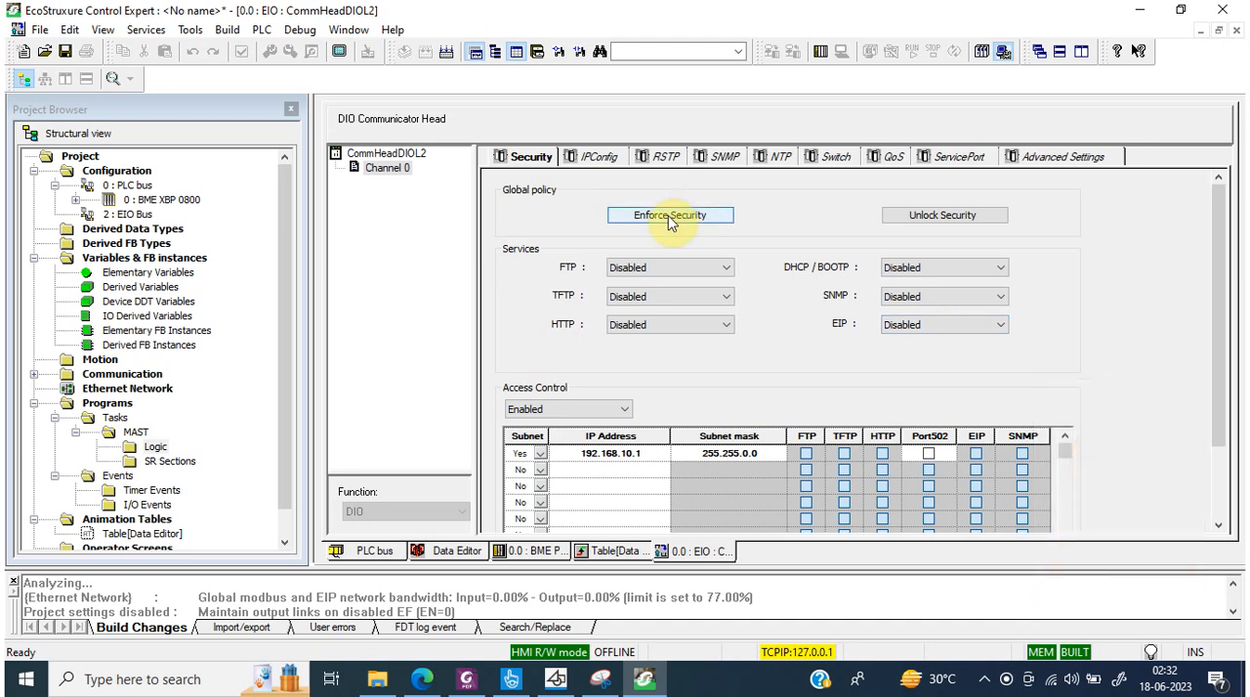
{"action": "left_click", "coordinate": [908, 223]}
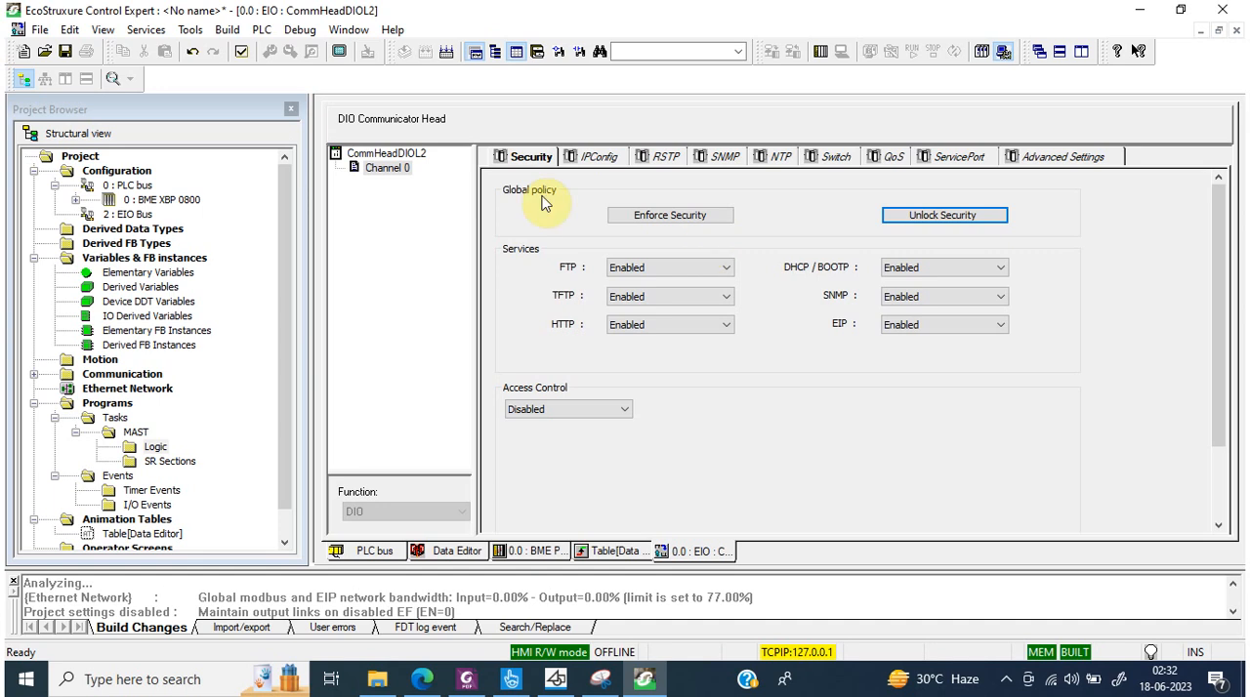
Step: Review the CPU's IP address configuration and the Ethernet network list used for CRA IP addresses
{"action": "left_click", "coordinate": [597, 159]}
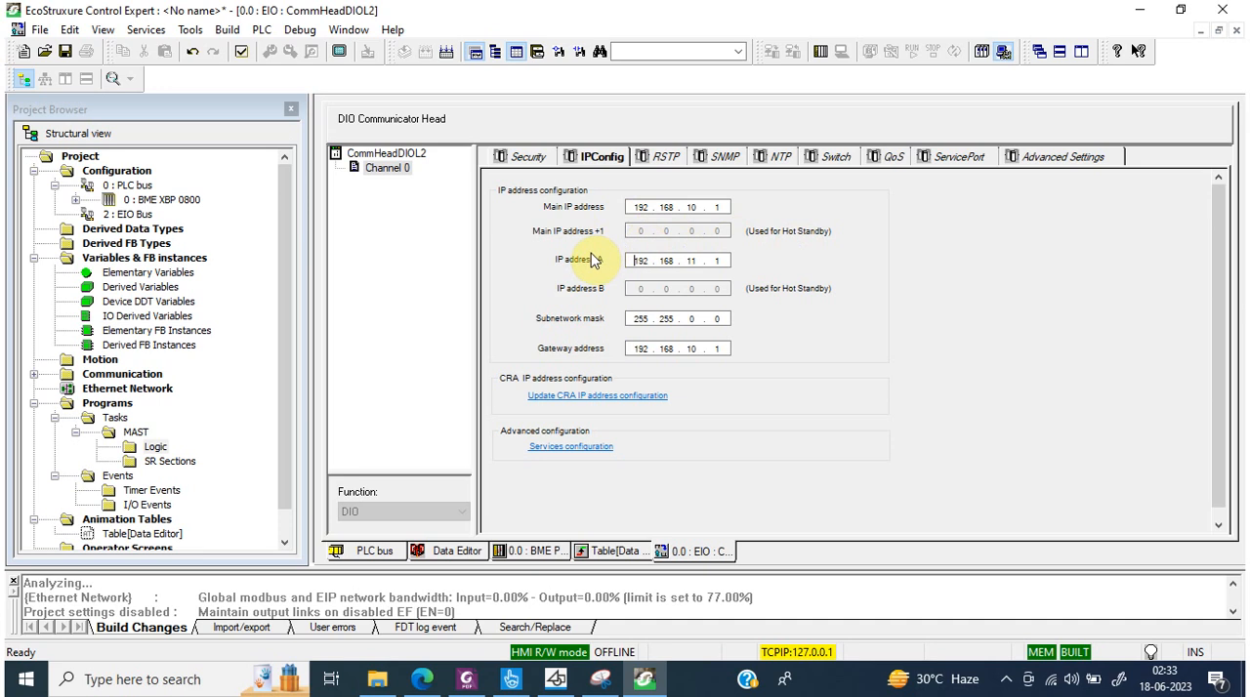
{"action": "left_click", "coordinate": [716, 206]}
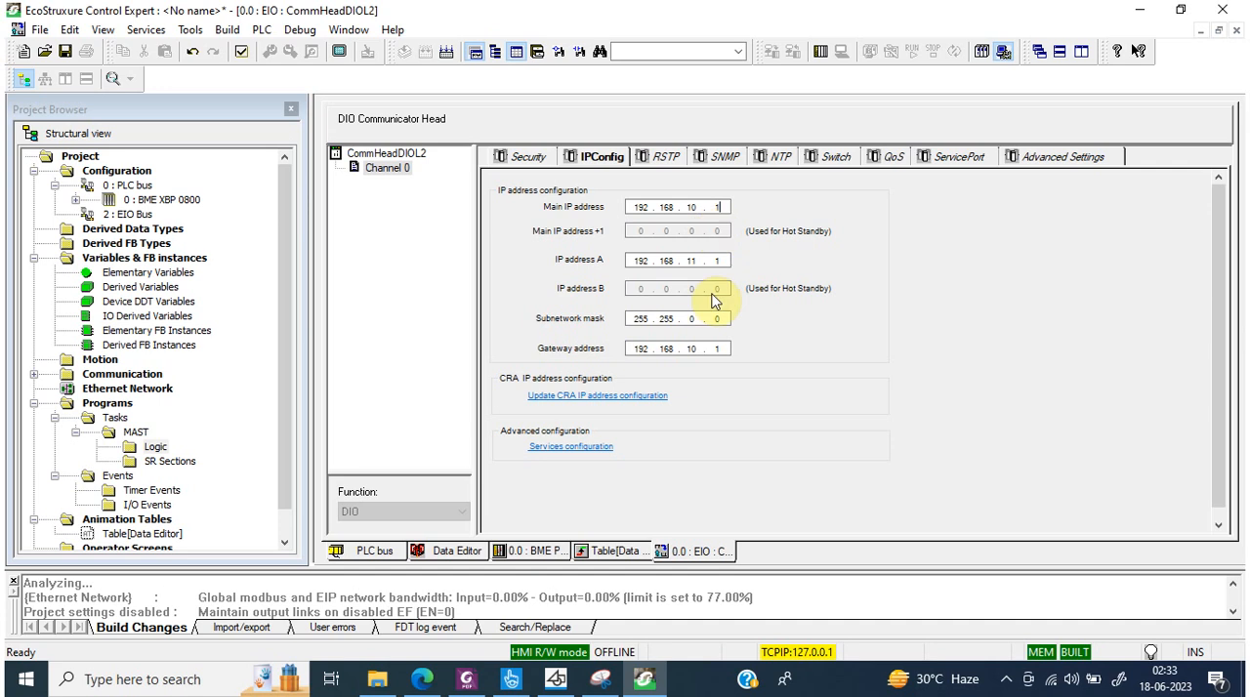
{"action": "left_click", "coordinate": [603, 395]}
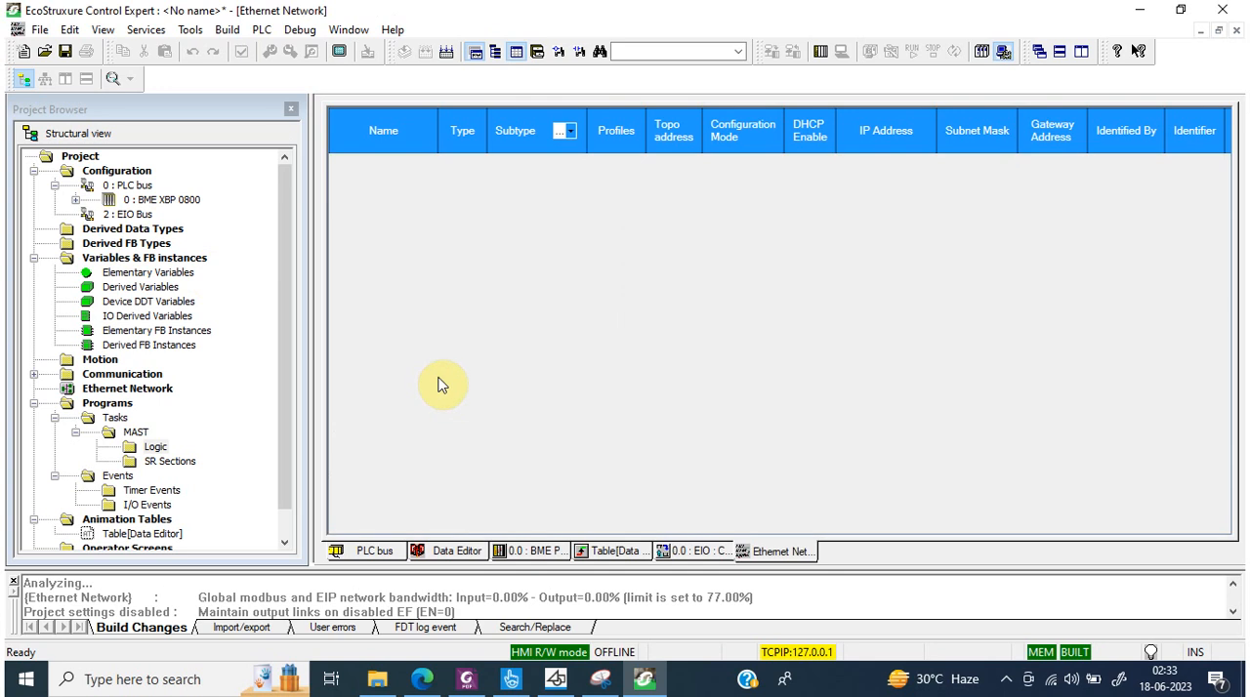
{"action": "left_click", "coordinate": [1236, 30]}
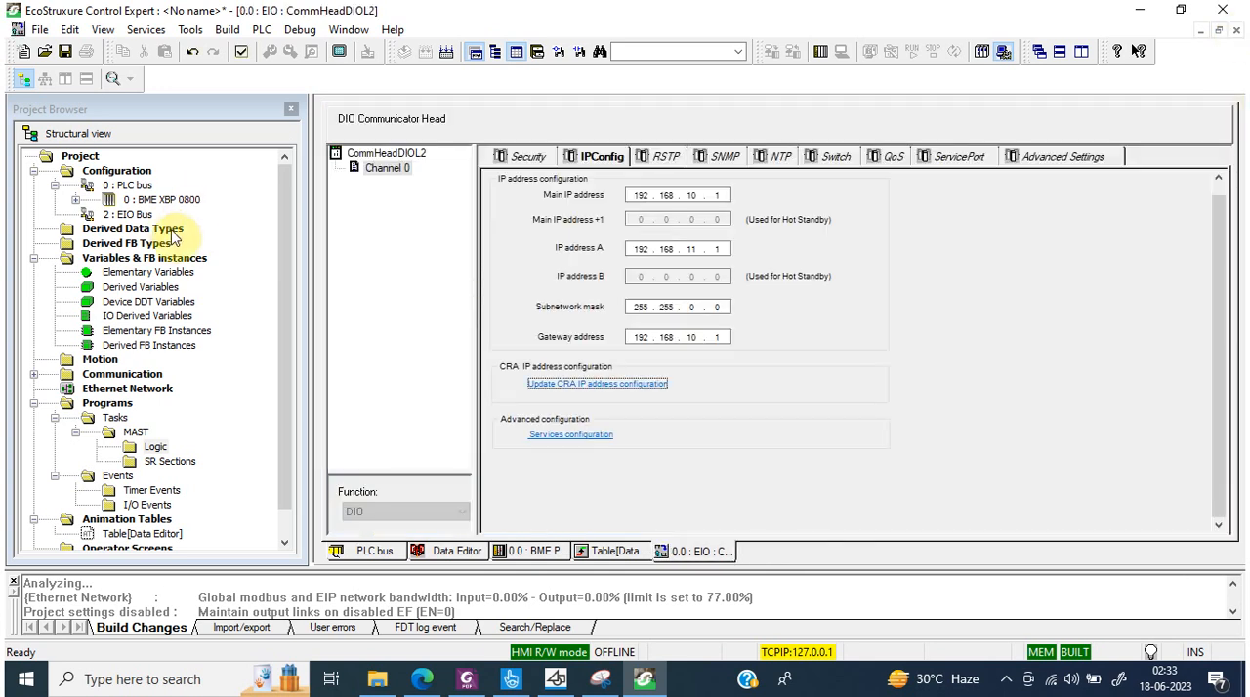
{"action": "double_click", "coordinate": [145, 217]}
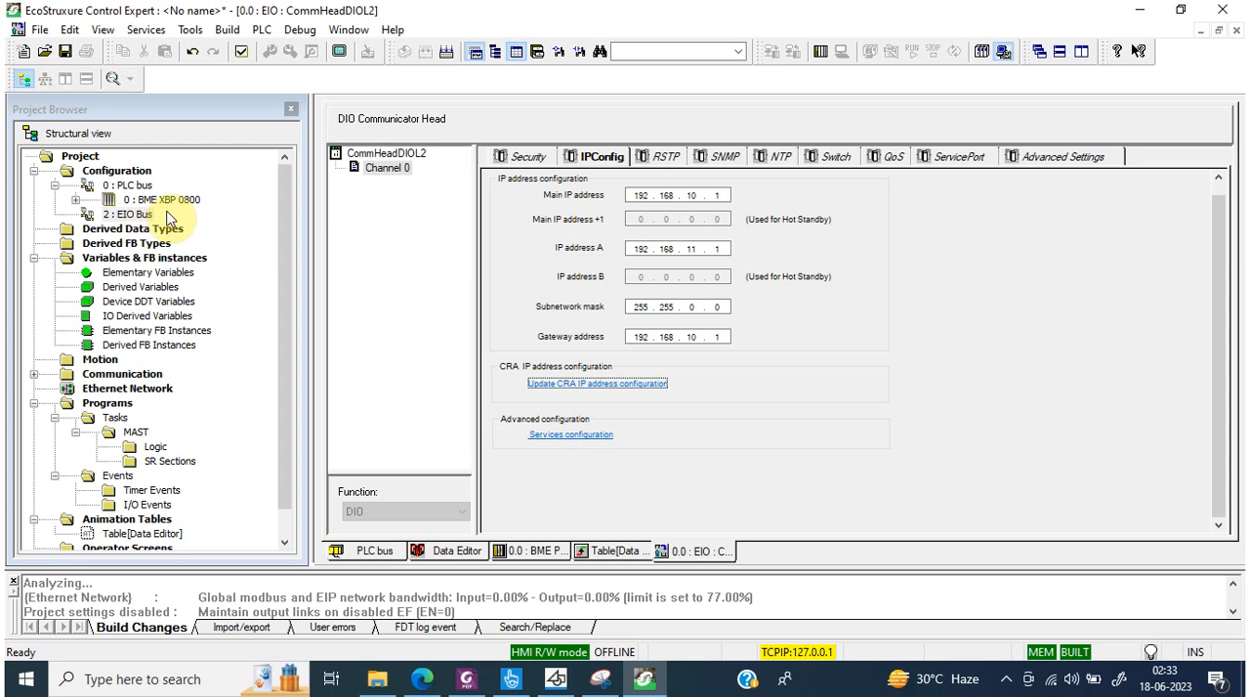
{"action": "right_click", "coordinate": [144, 217]}
{"action": "left_click", "coordinate": [160, 225]}
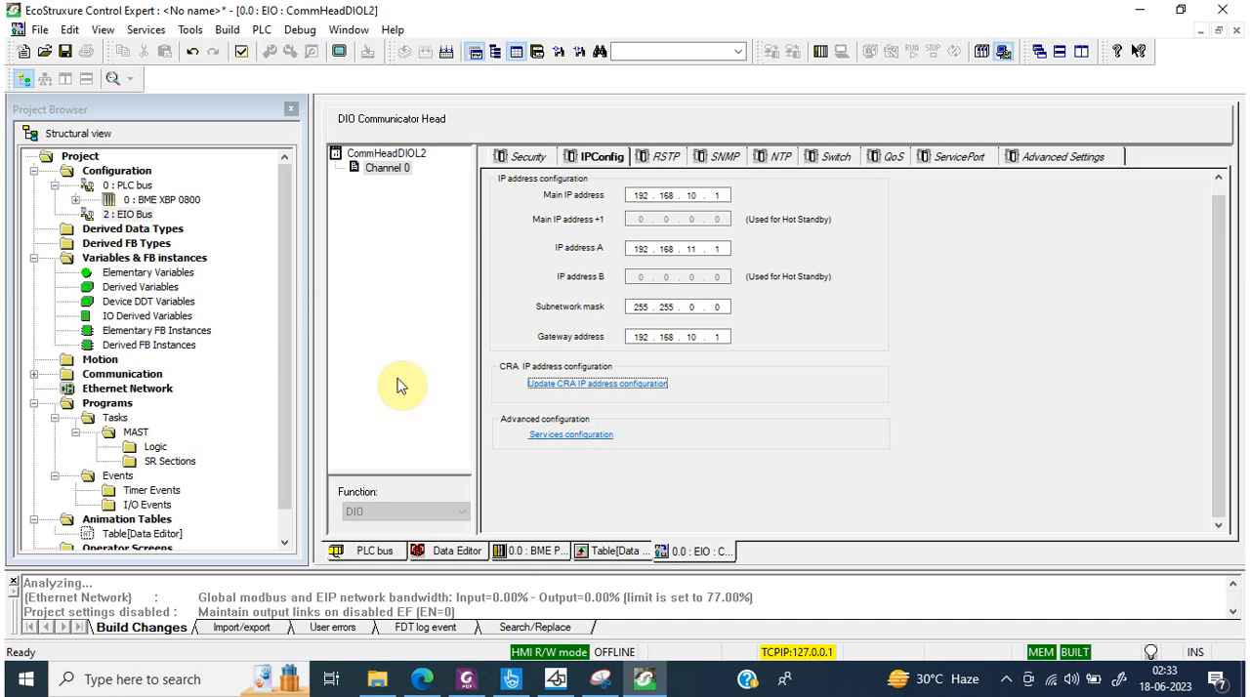
Step: Review the communicator head's RSTP, SNMP, NTP, Switch, QoS, service port and advanced settings
{"action": "left_click", "coordinate": [664, 158]}
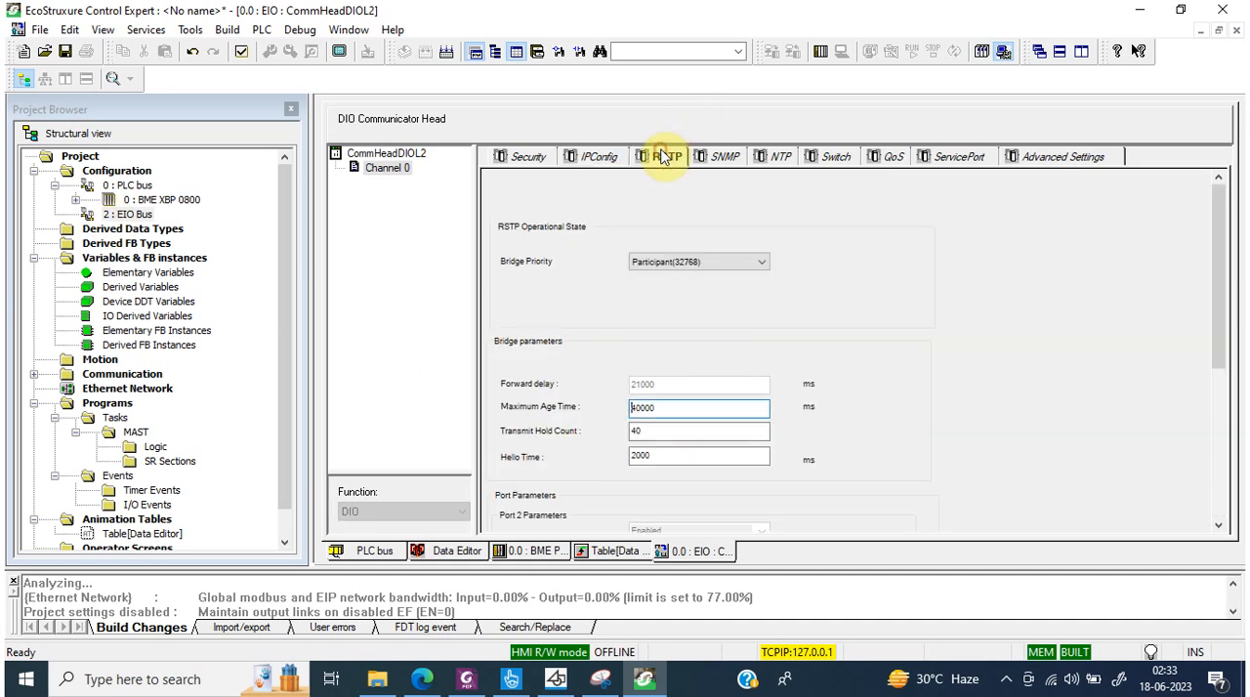
{"action": "left_click", "coordinate": [722, 159]}
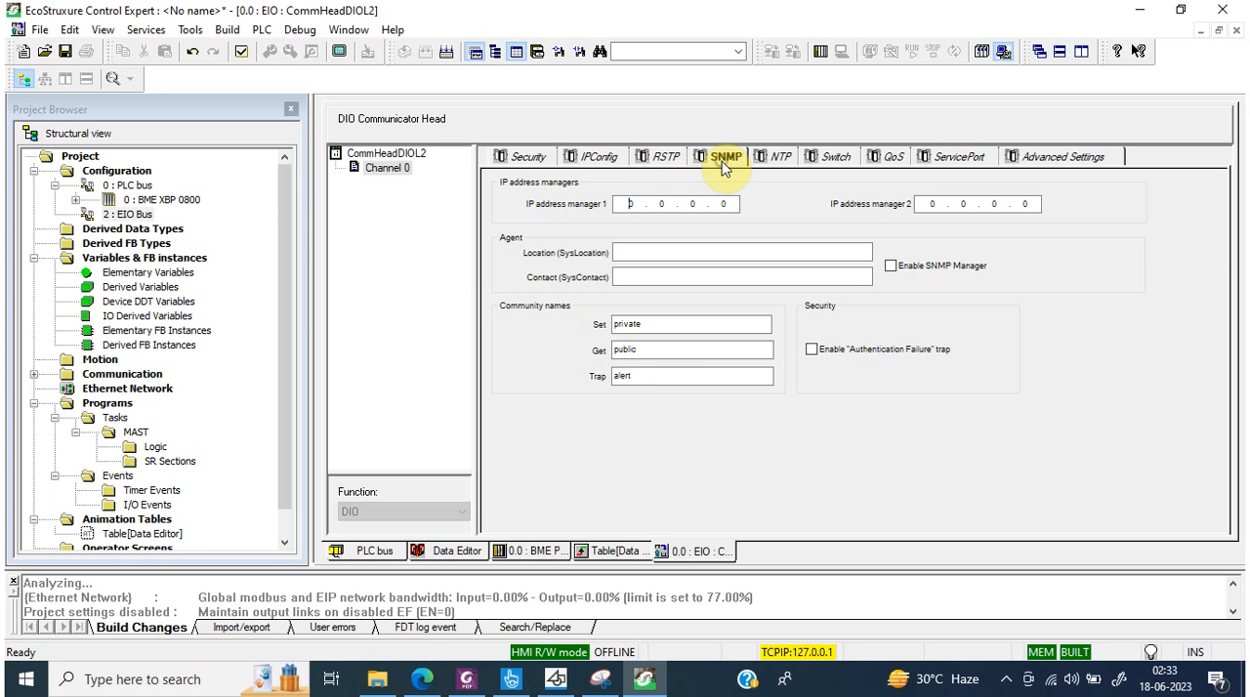
{"action": "left_click", "coordinate": [781, 159]}
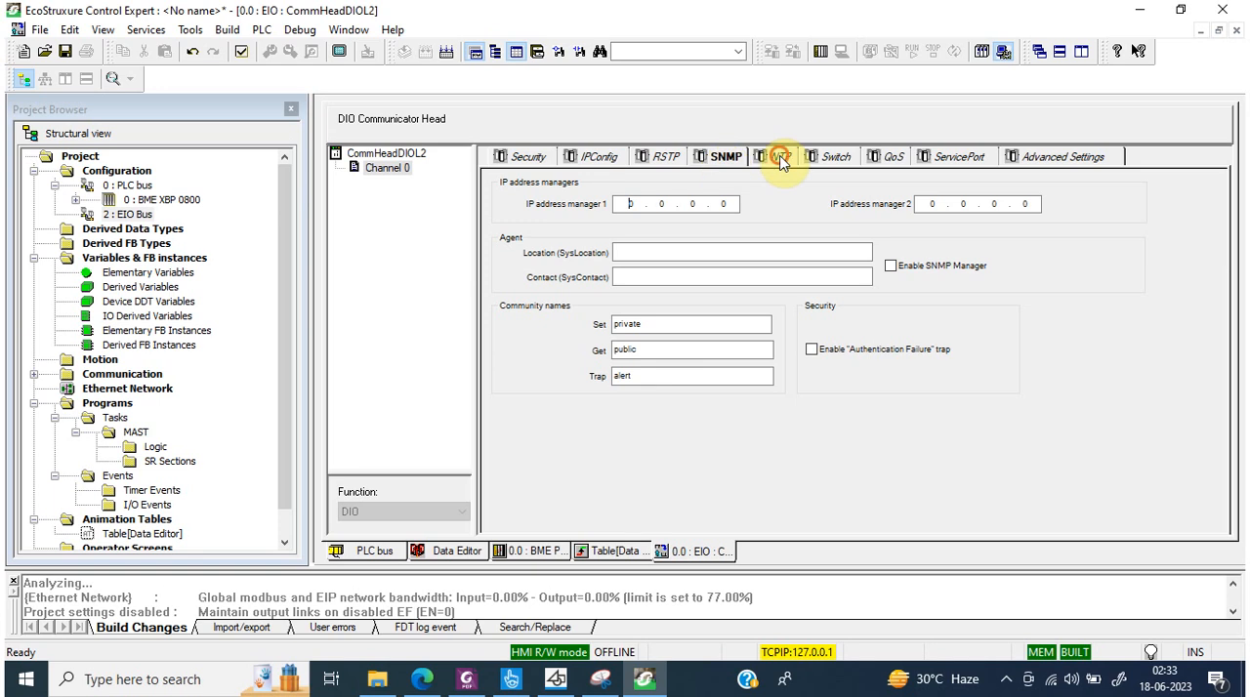
{"action": "left_click", "coordinate": [836, 159]}
{"action": "left_click", "coordinate": [888, 159]}
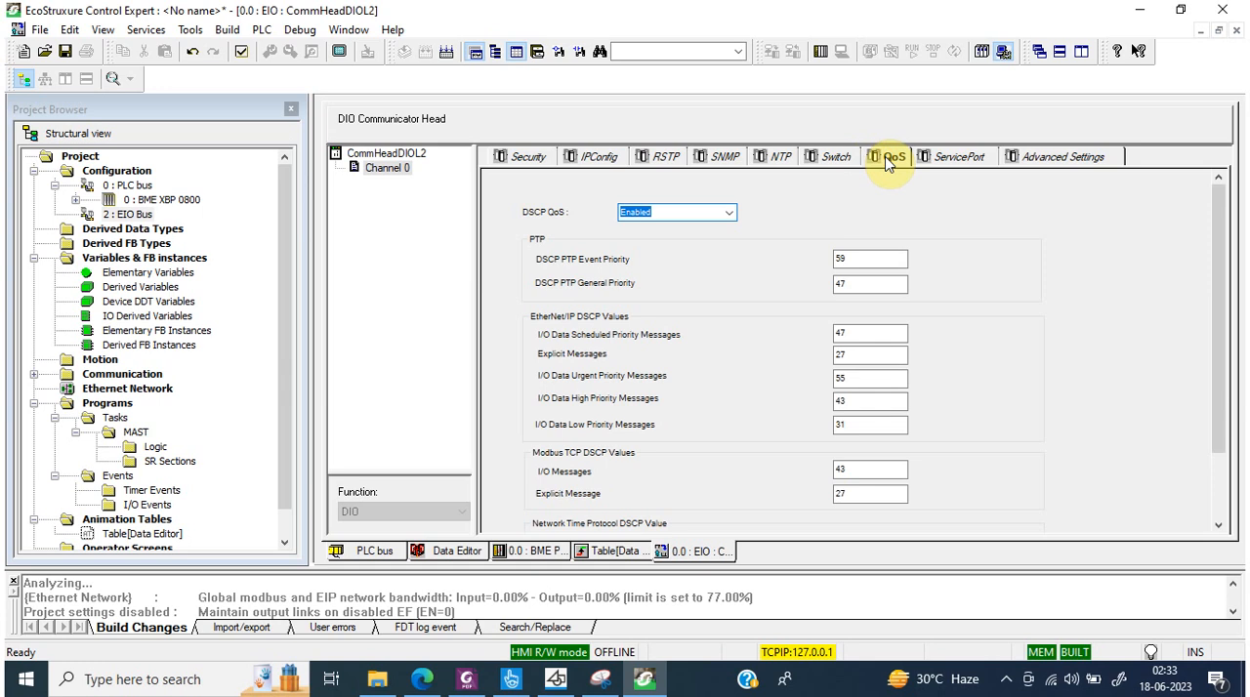
{"action": "left_click", "coordinate": [955, 159]}
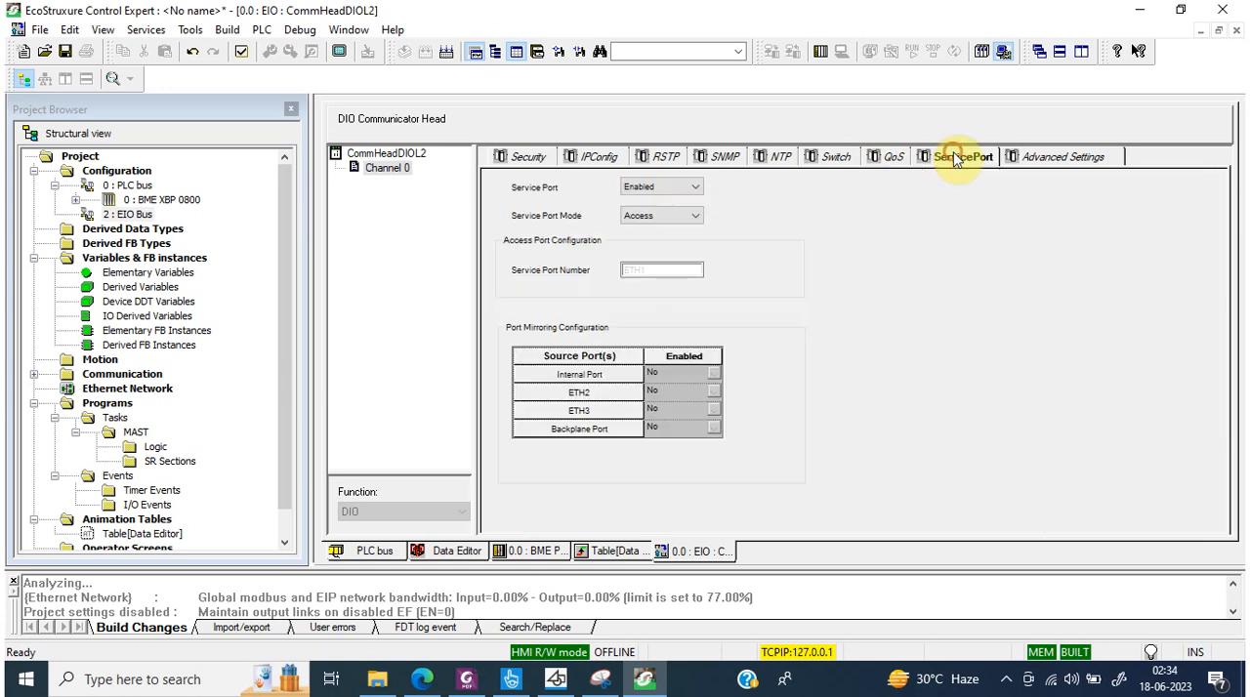
{"action": "left_click", "coordinate": [1039, 159]}
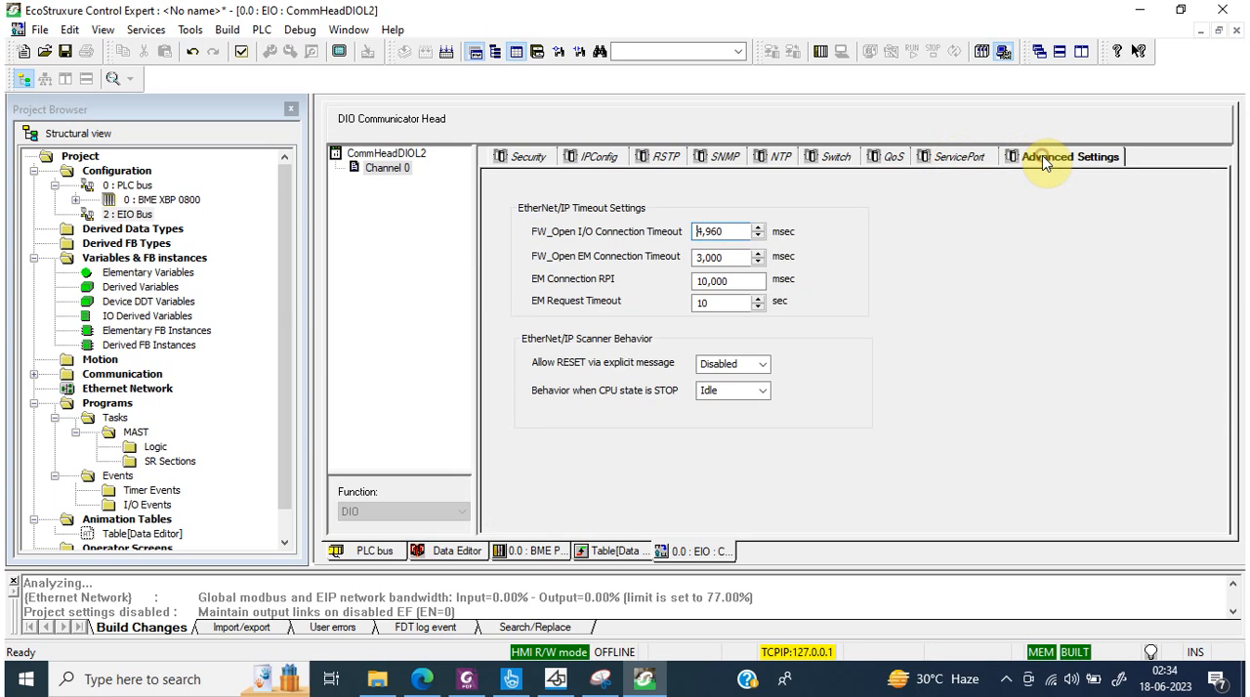
{"action": "left_click", "coordinate": [525, 159]}
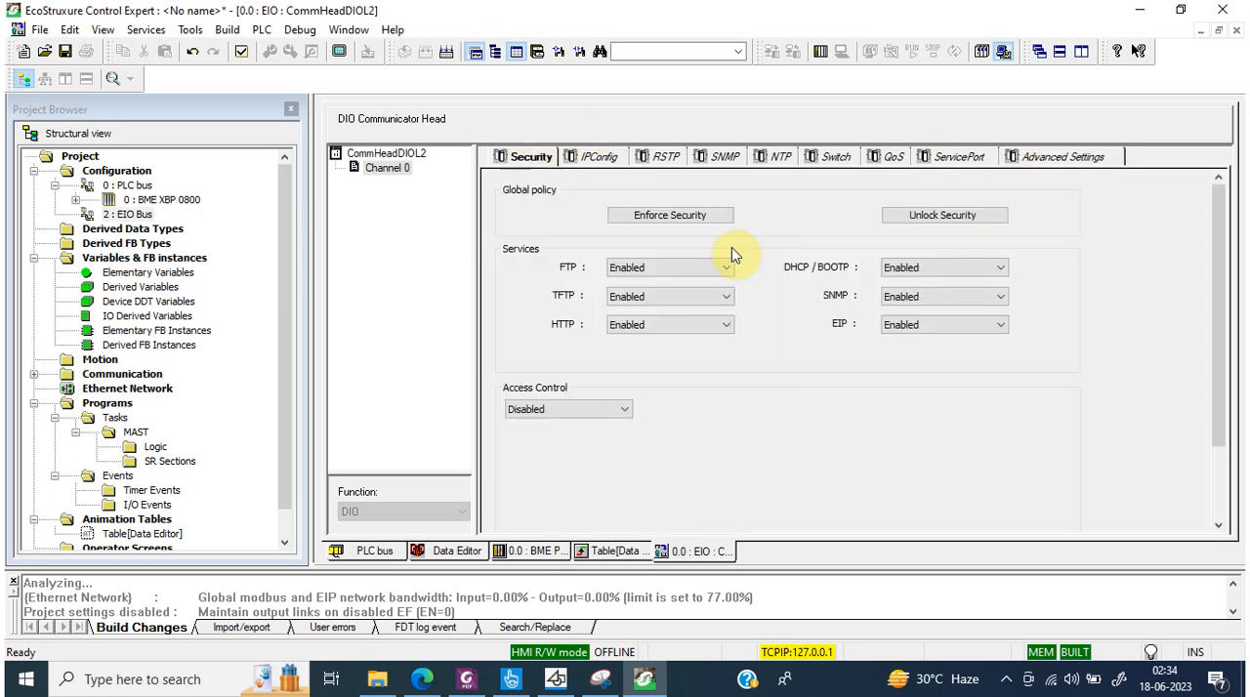
Step: Validate and confirm the communicator head modifications, and build the project changes
{"action": "left_click", "coordinate": [241, 54]}
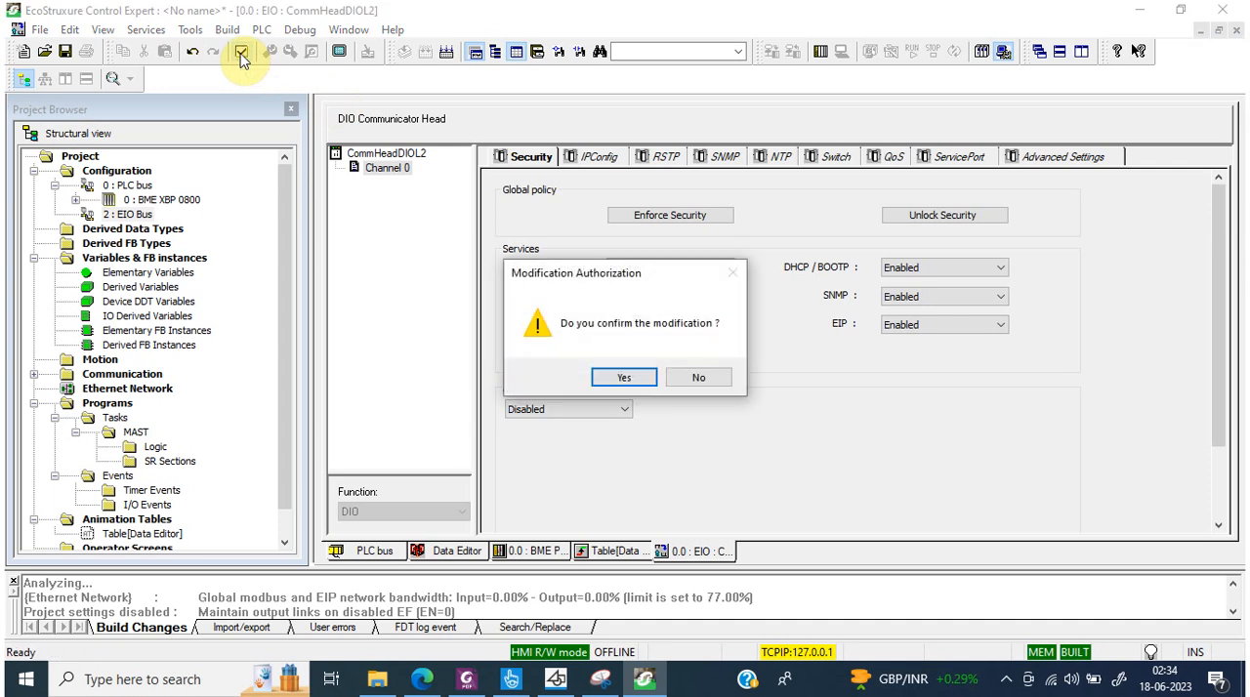
{"action": "left_click", "coordinate": [609, 372]}
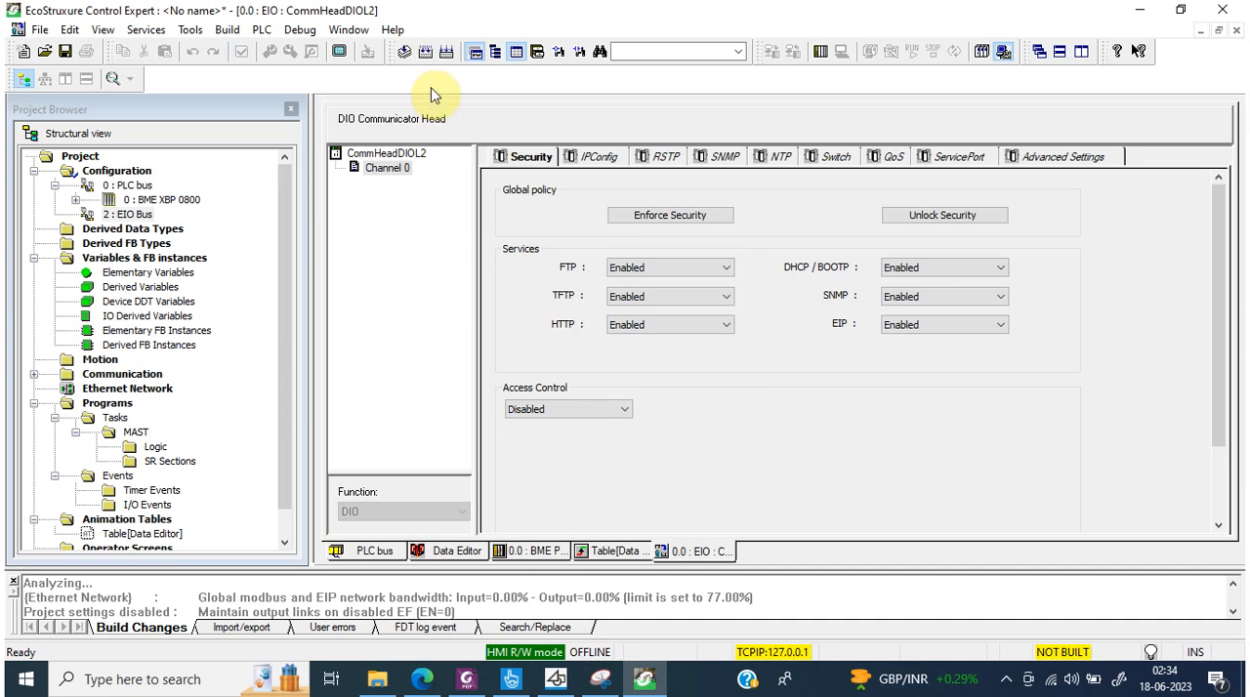
{"action": "left_click", "coordinate": [425, 50]}
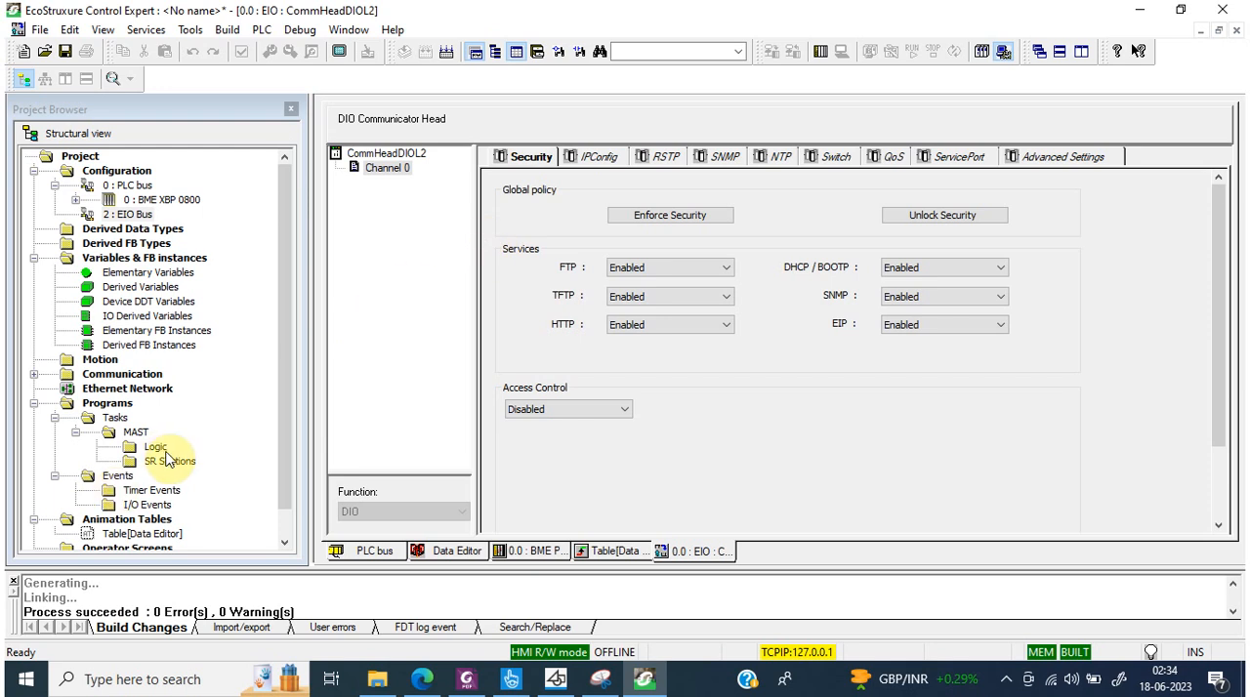
Step: Create a new ST section named iomapping under the MAST task's Logic folder
{"action": "left_click_drag", "start_coordinate": [159, 448], "coordinate": [159, 447]}
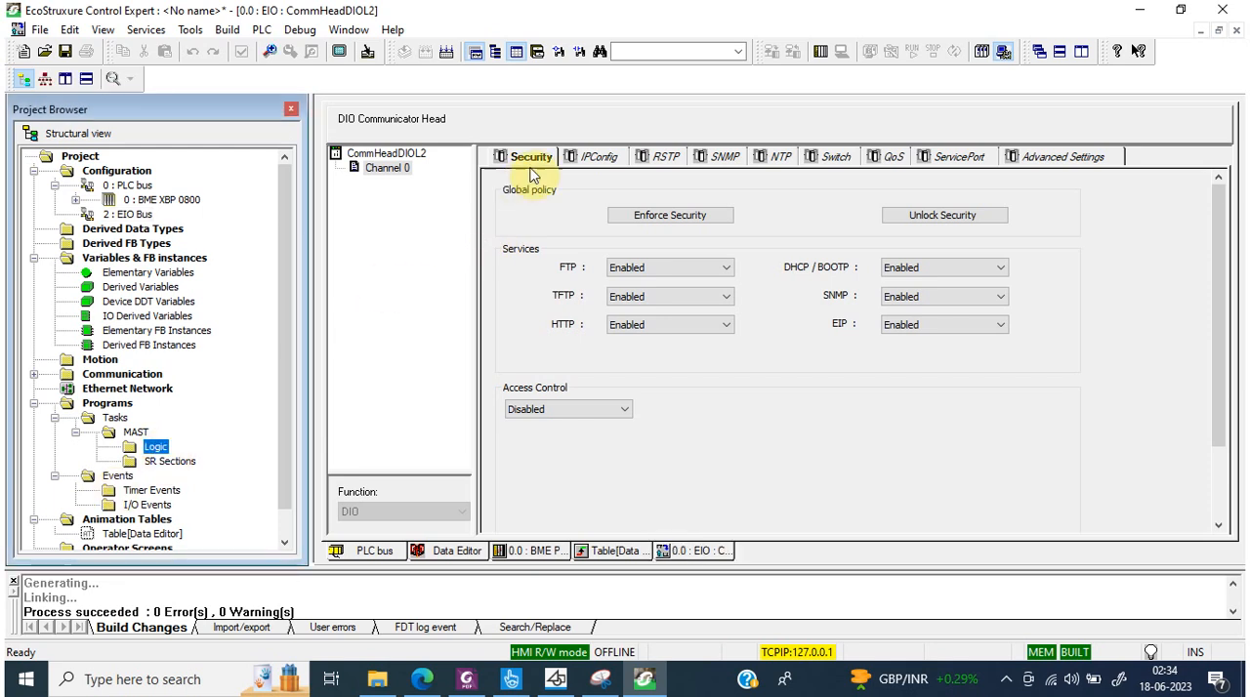
{"action": "left_click", "coordinate": [602, 159]}
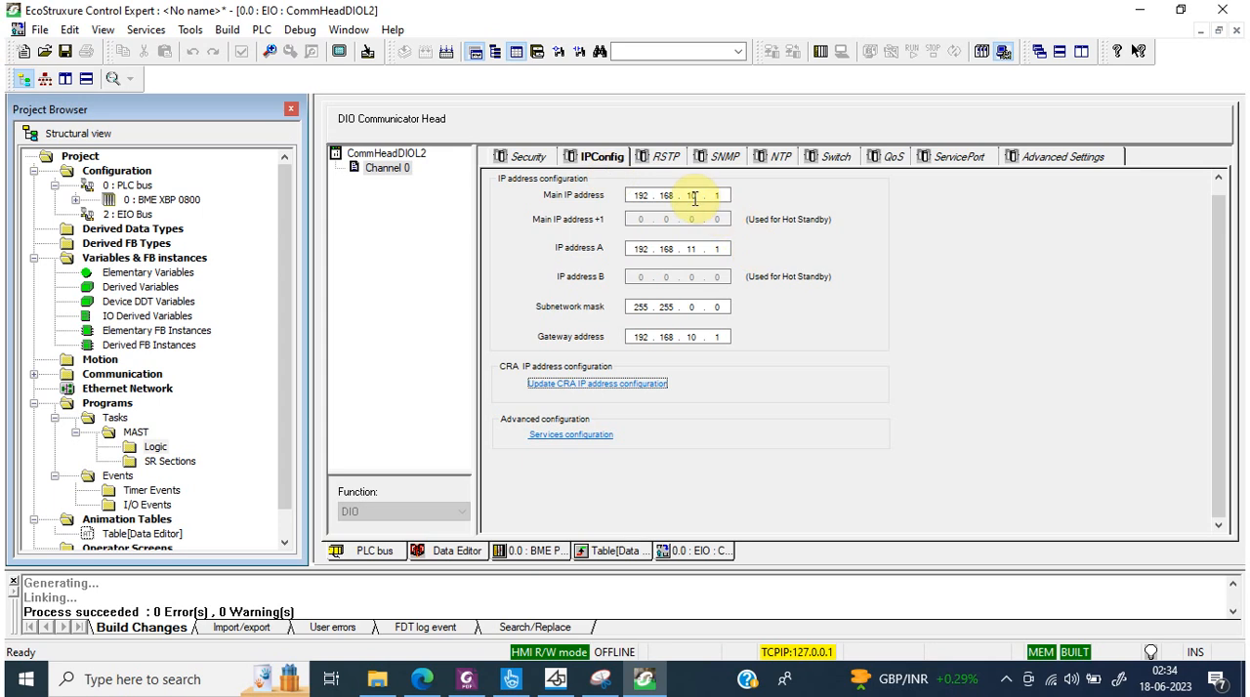
{"action": "right_click", "coordinate": [154, 449]}
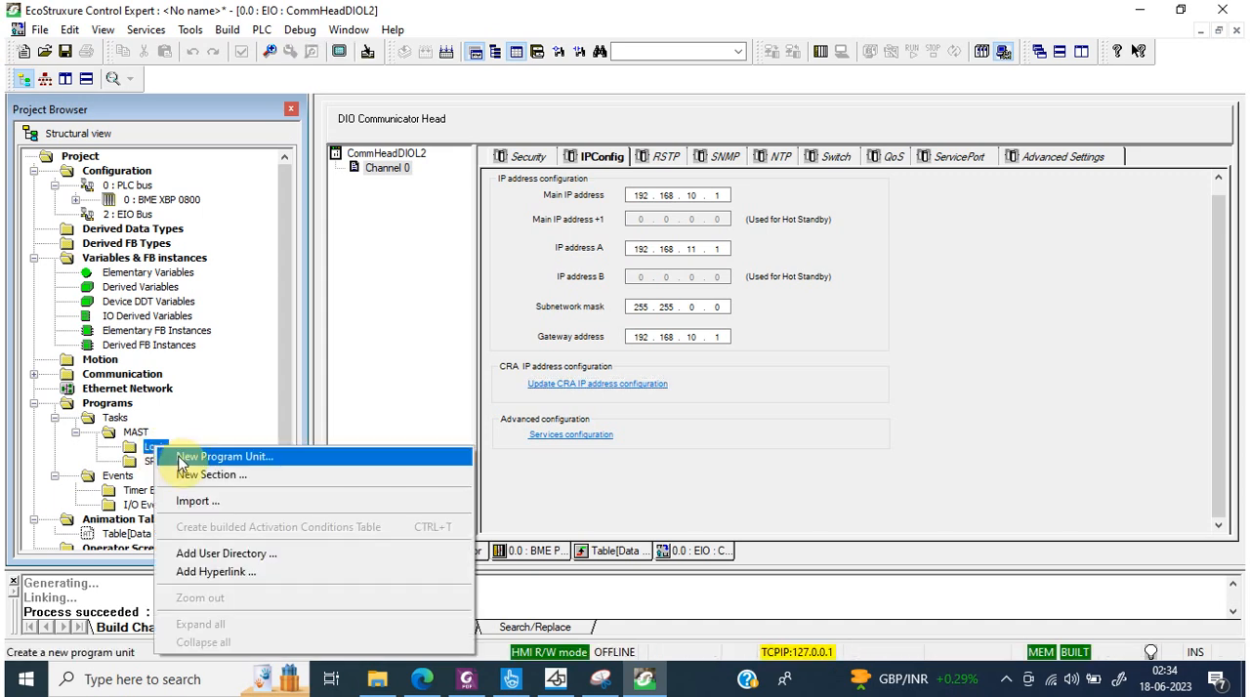
{"action": "left_click", "coordinate": [194, 476]}
{"action": "left_click", "coordinate": [628, 381]}
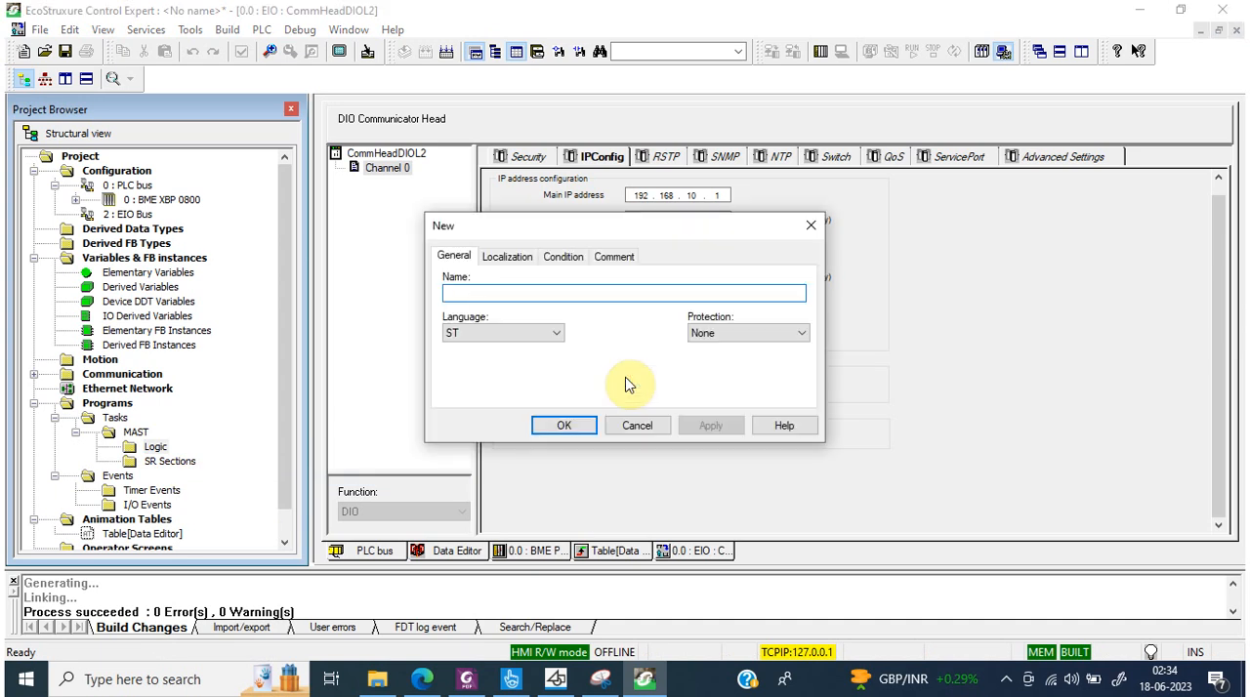
{"action": "type", "text": "iomapping"}
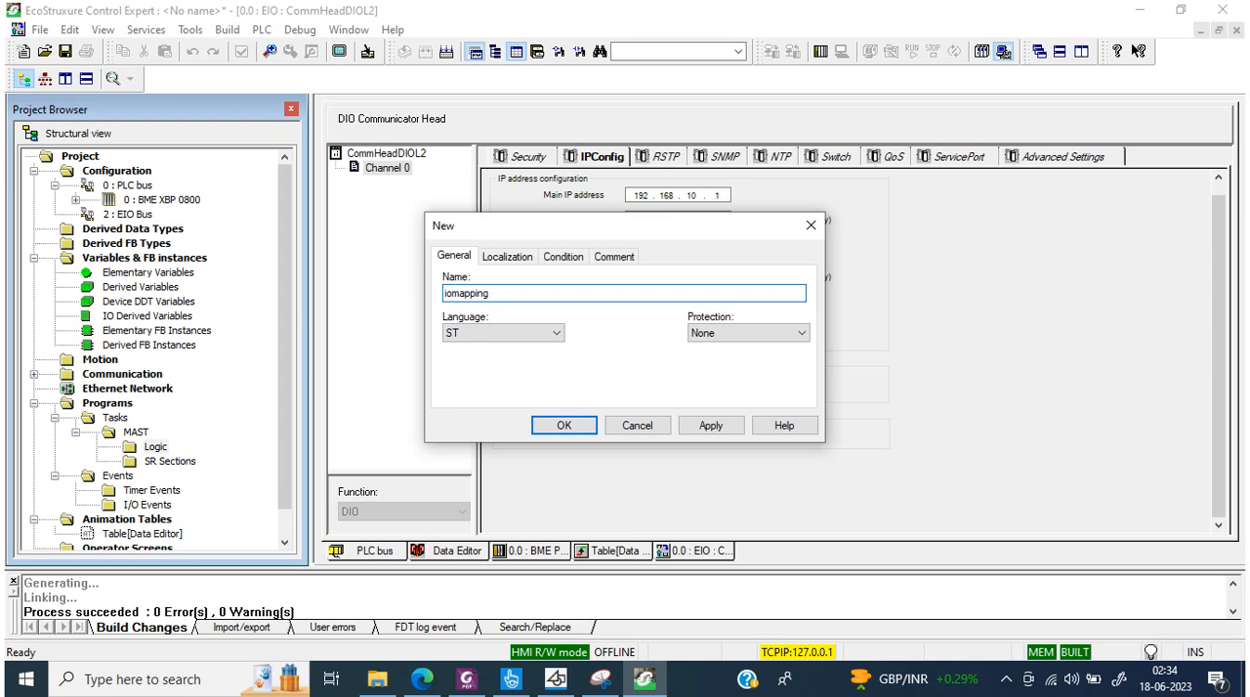
{"action": "left_click", "coordinate": [709, 427]}
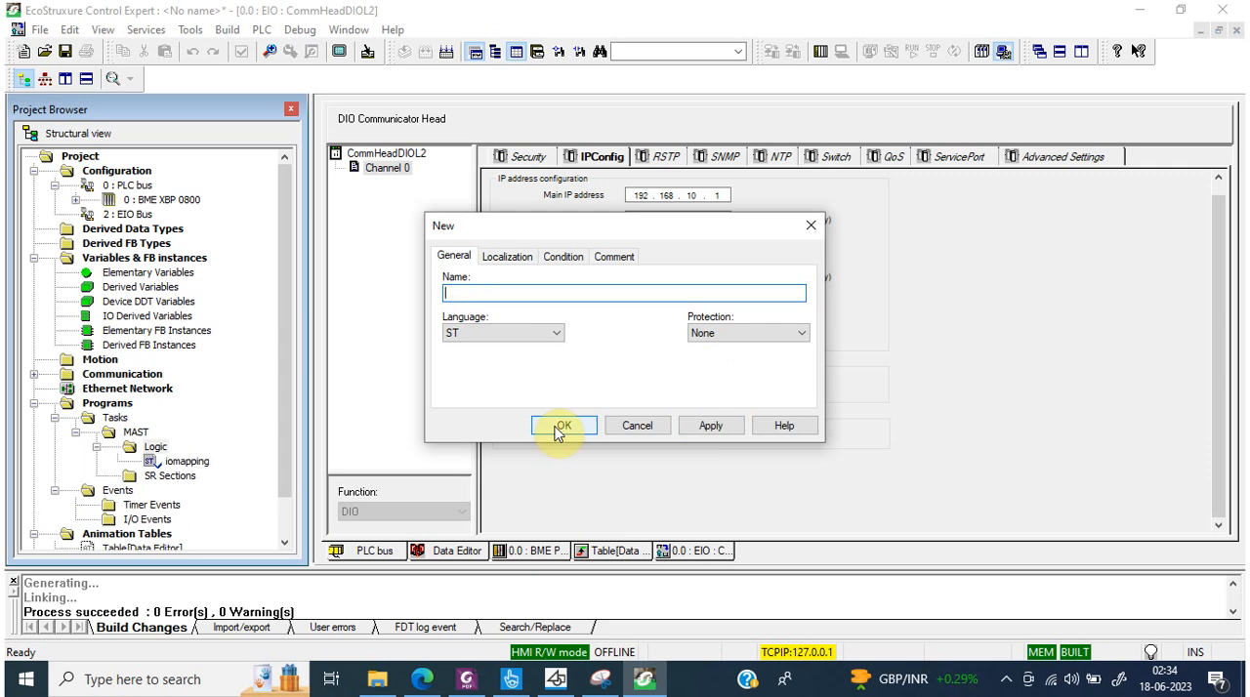
{"action": "left_click", "coordinate": [802, 228]}
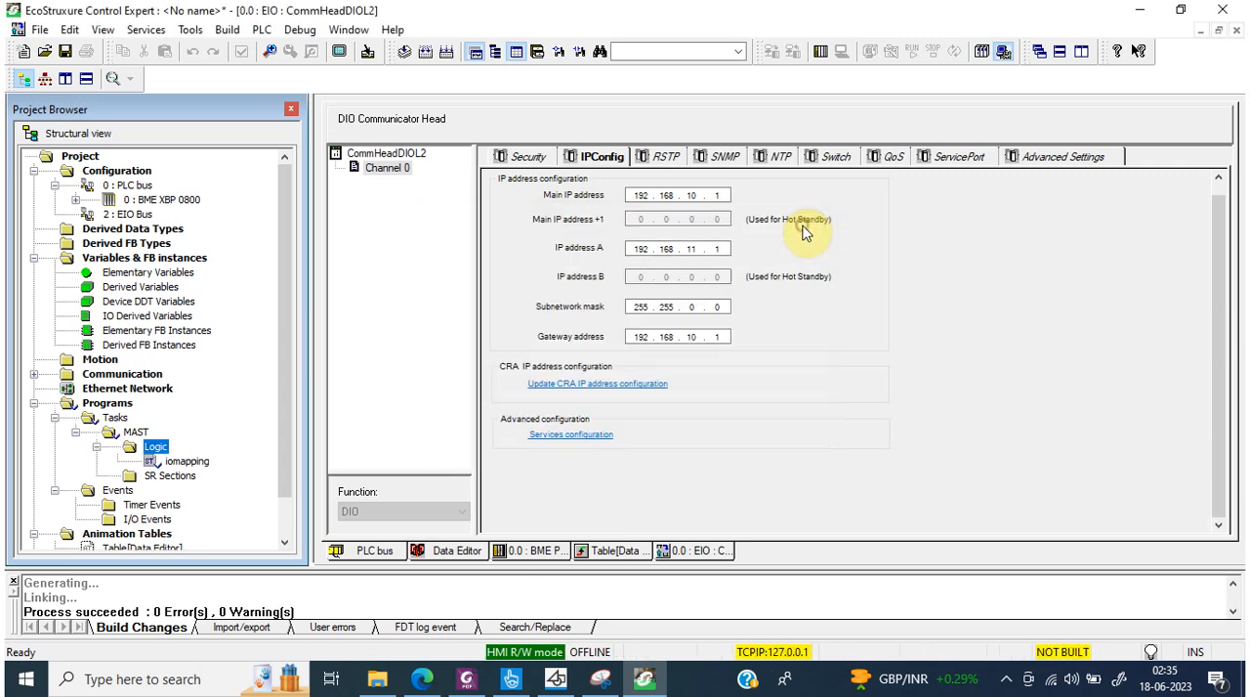
Step: Open the iomapping section in the ST editor
{"action": "left_click", "coordinate": [195, 461]}
{"action": "double_click", "coordinate": [196, 461]}
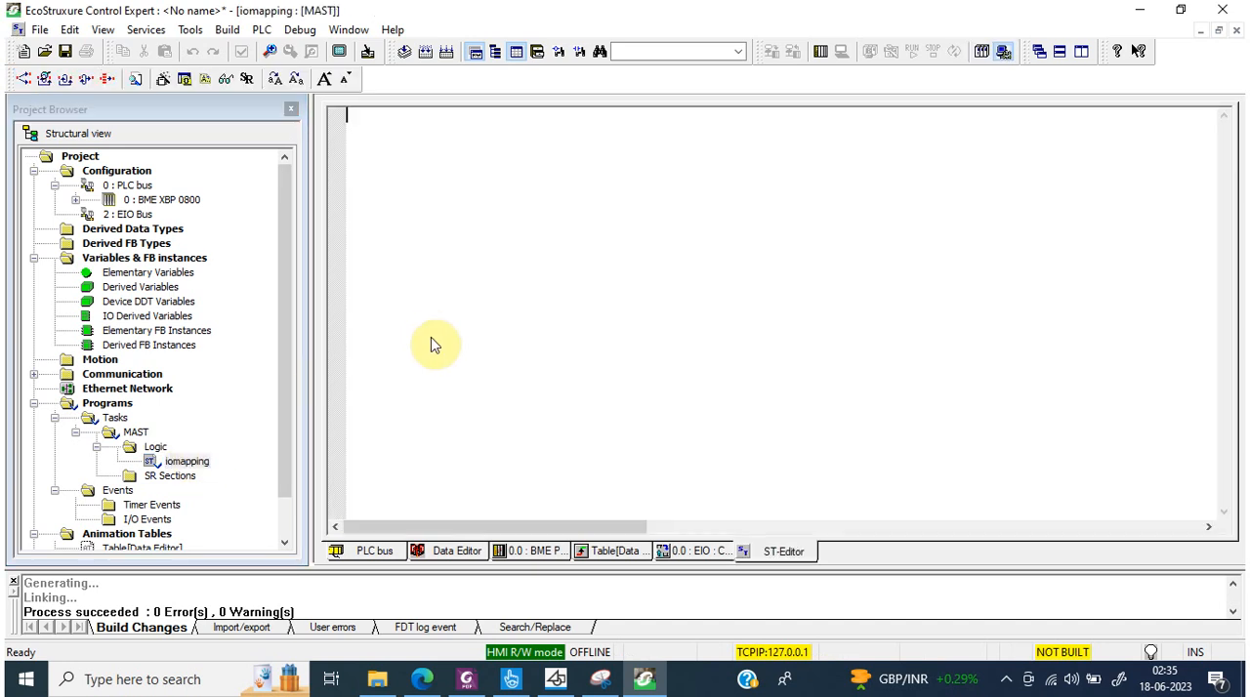
{"action": "key", "text": "F2"}
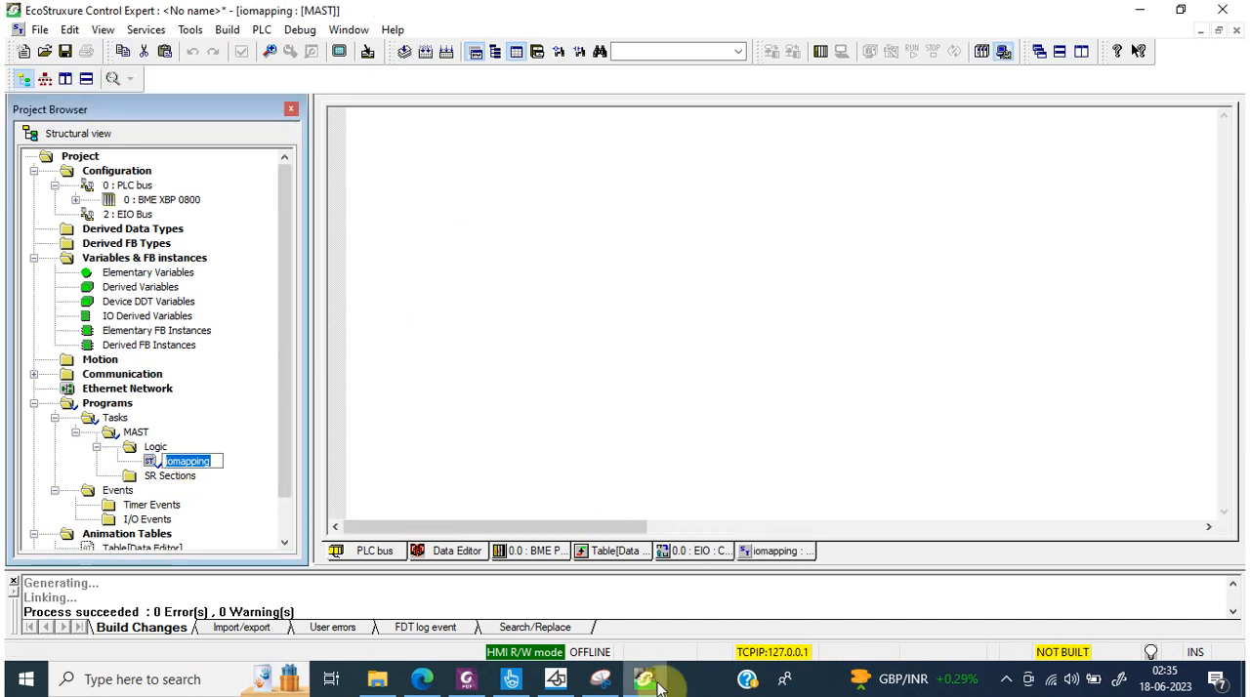
Step: Try to add a variable named %m1 in the Data Editor
{"action": "left_click", "coordinate": [473, 548]}
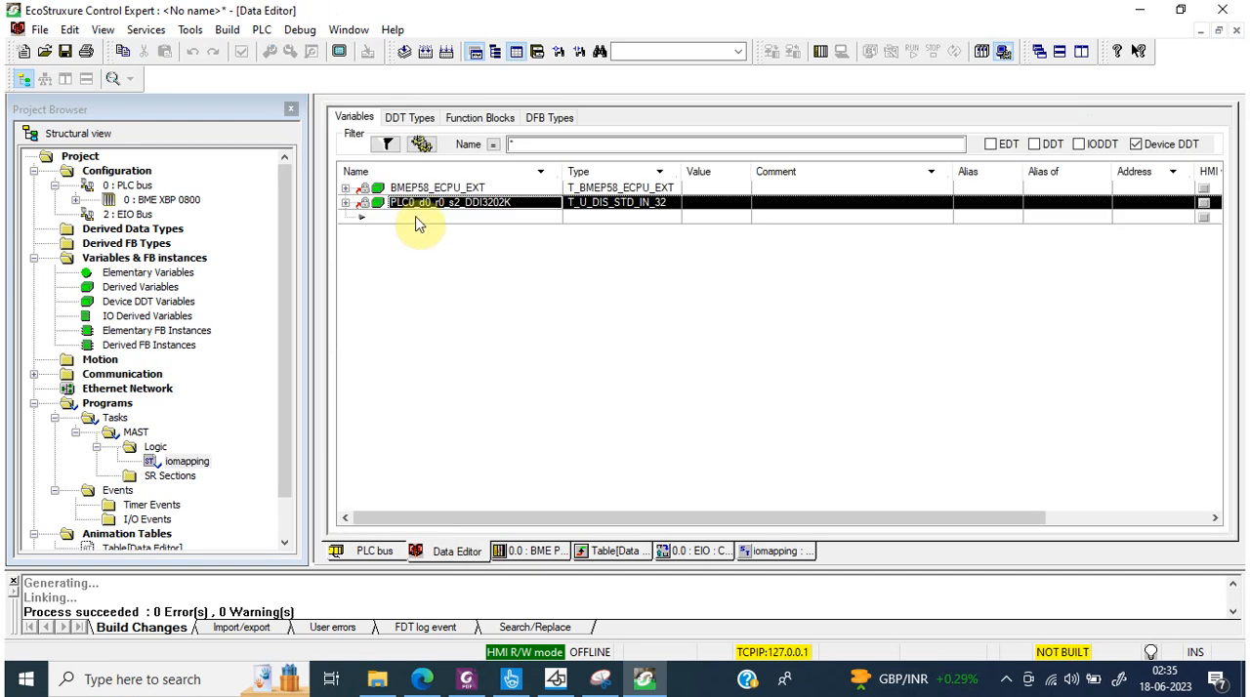
{"action": "left_click", "coordinate": [415, 217]}
{"action": "type", "text": "%mw"}
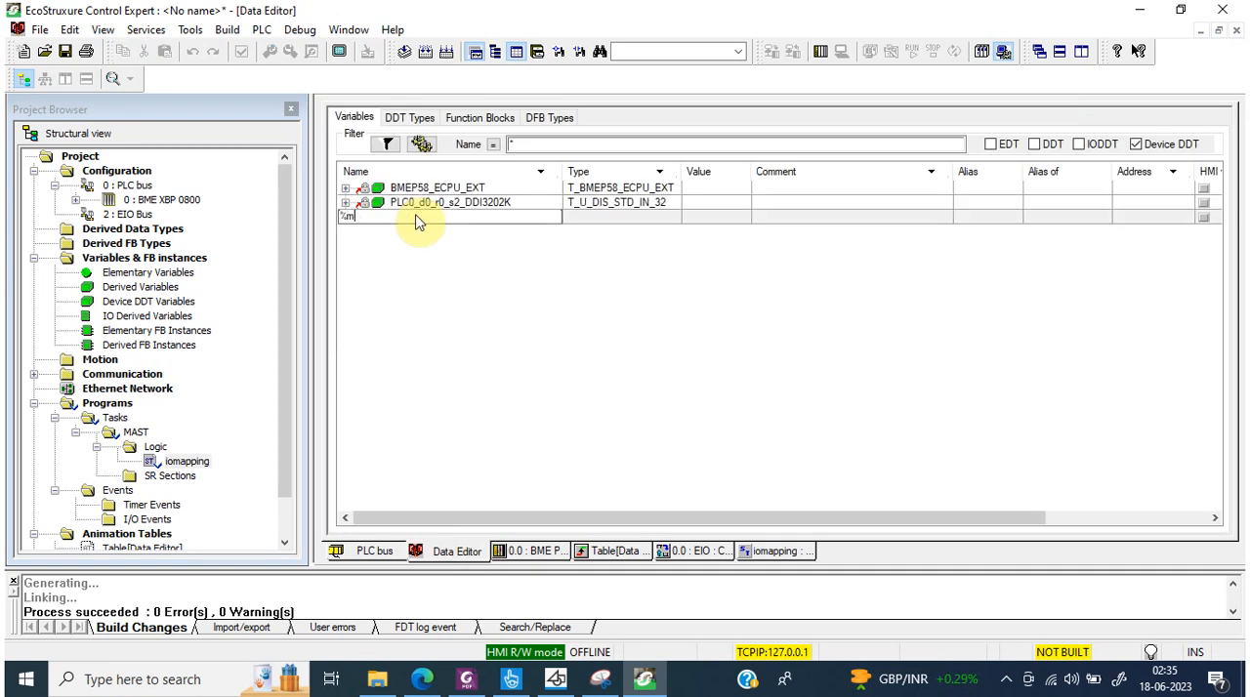
{"action": "type", "text": "0"}
{"action": "key", "text": "BackSpace"}
{"action": "key", "text": "BackSpace"}
{"action": "type", "text": "1"}
{"action": "key", "text": "Return"}
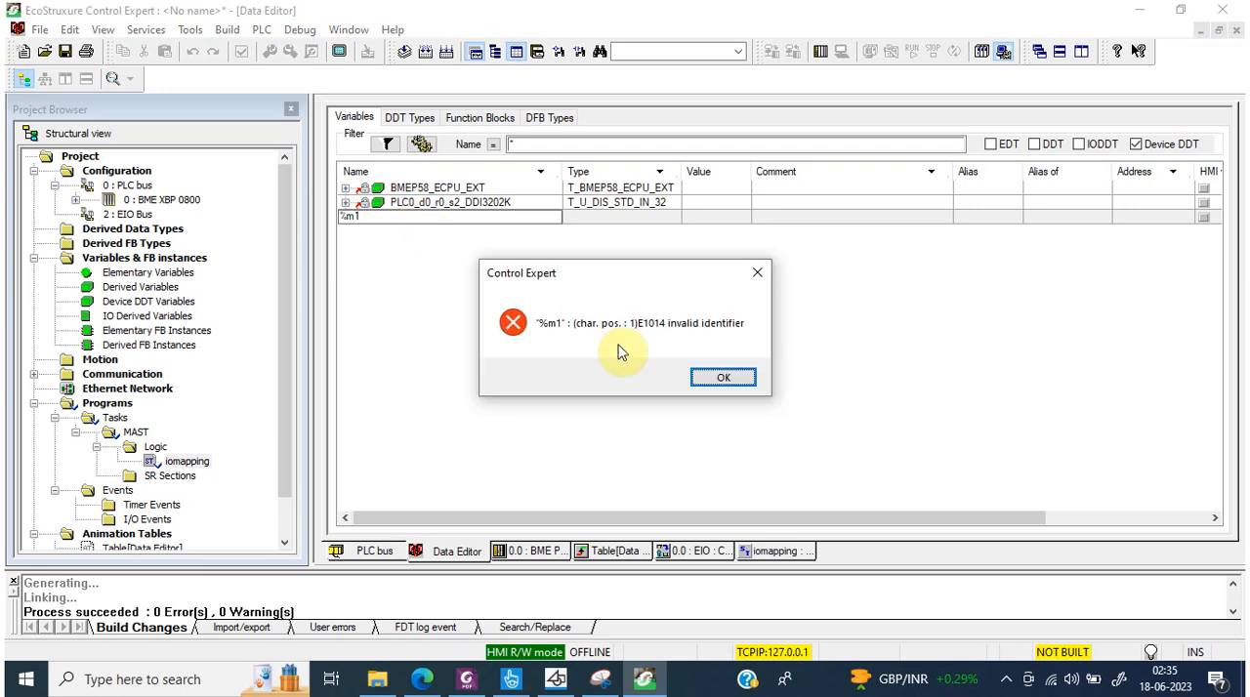
{"action": "left_click", "coordinate": [714, 377]}
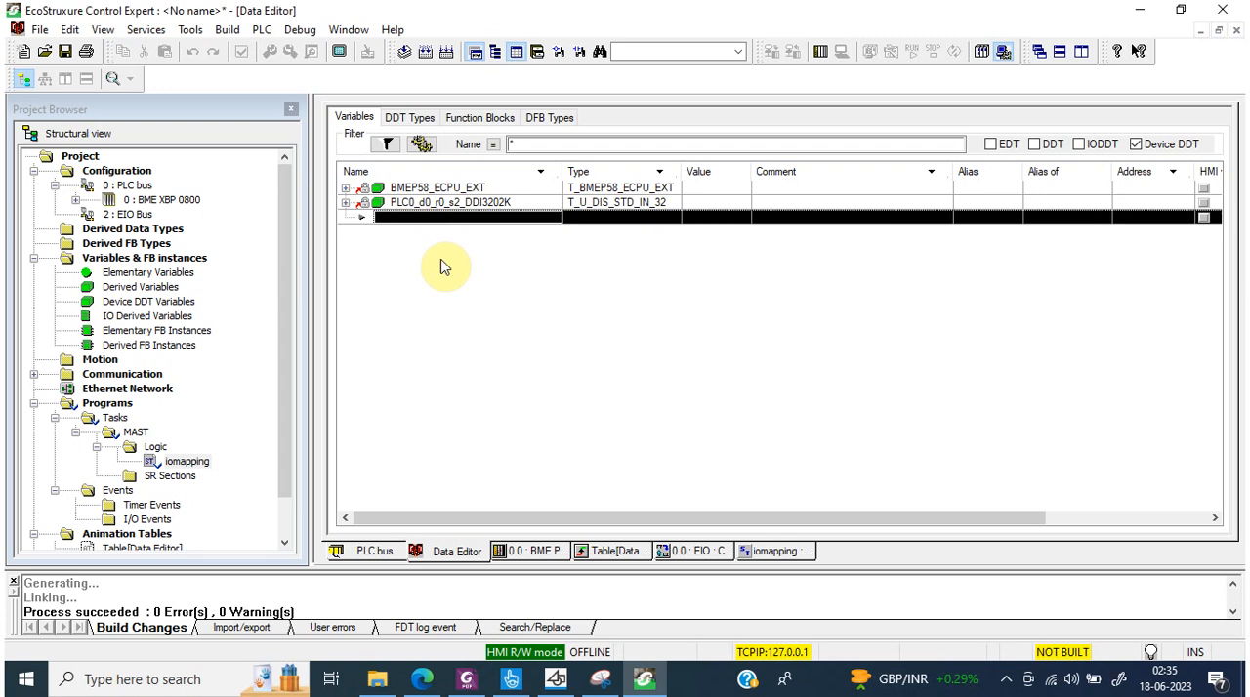
Step: Add a BOOL variable named digitalinput1 in the Data Editor
{"action": "left_click", "coordinate": [404, 217]}
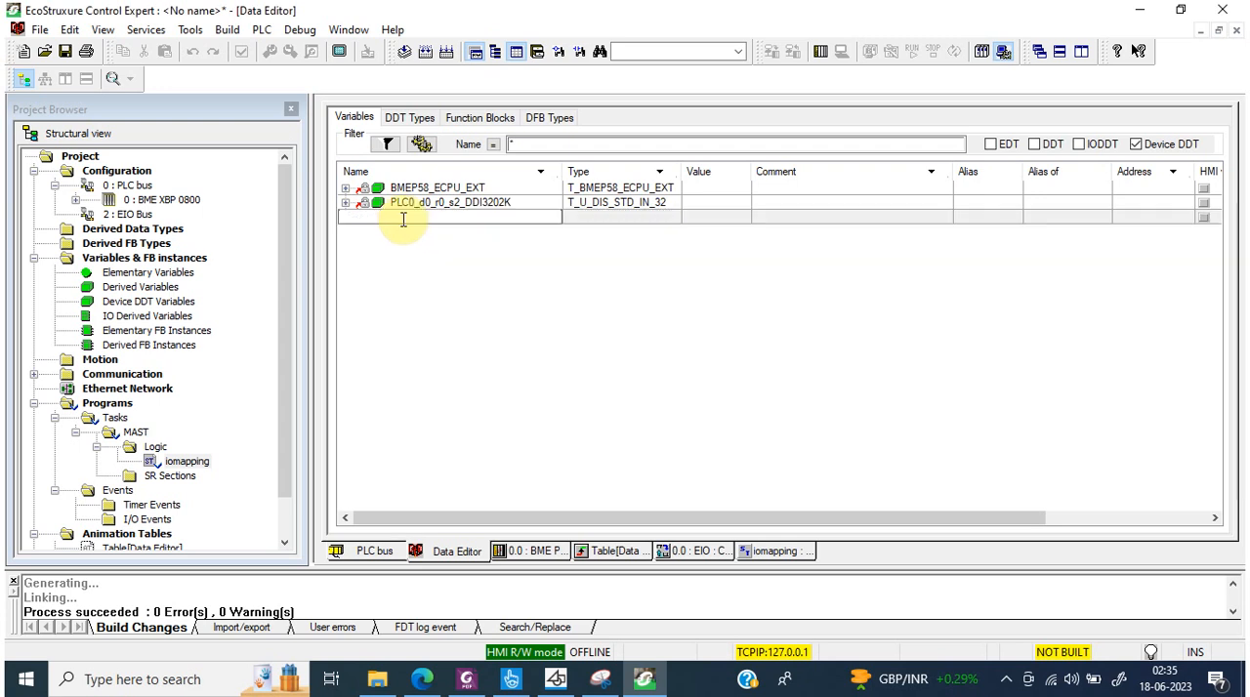
{"action": "type", "text": "digital"}
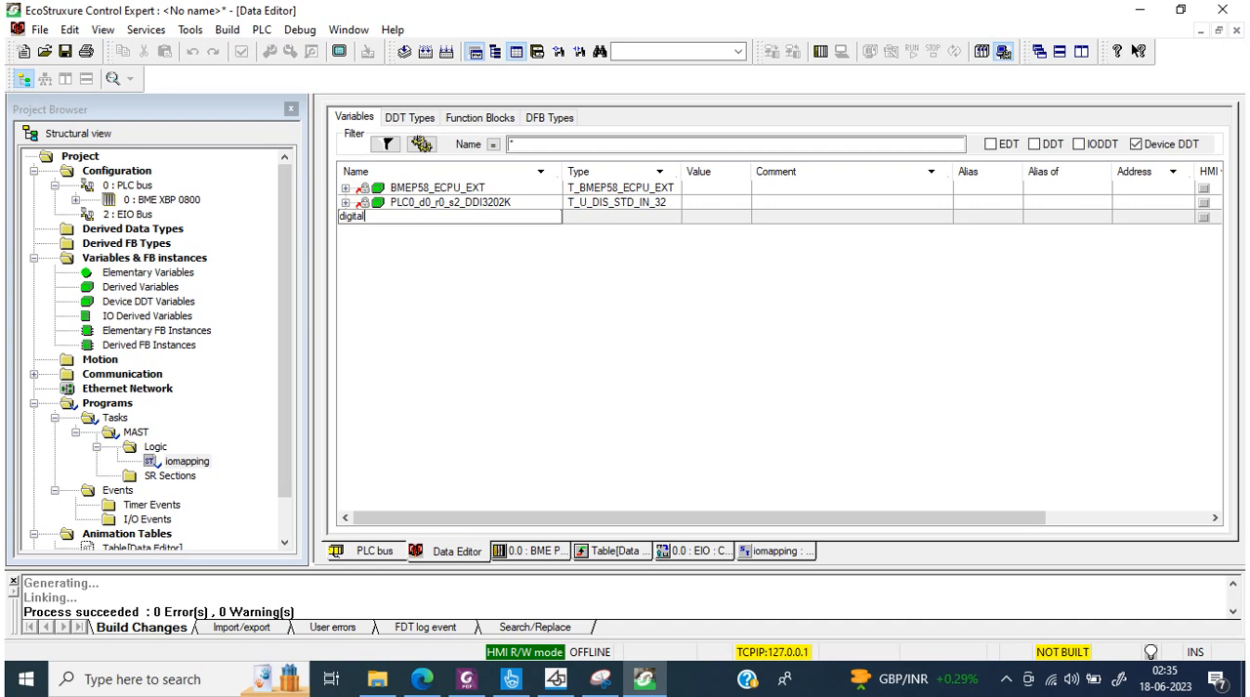
{"action": "type", "text": "input1"}
{"action": "key", "text": "Return"}
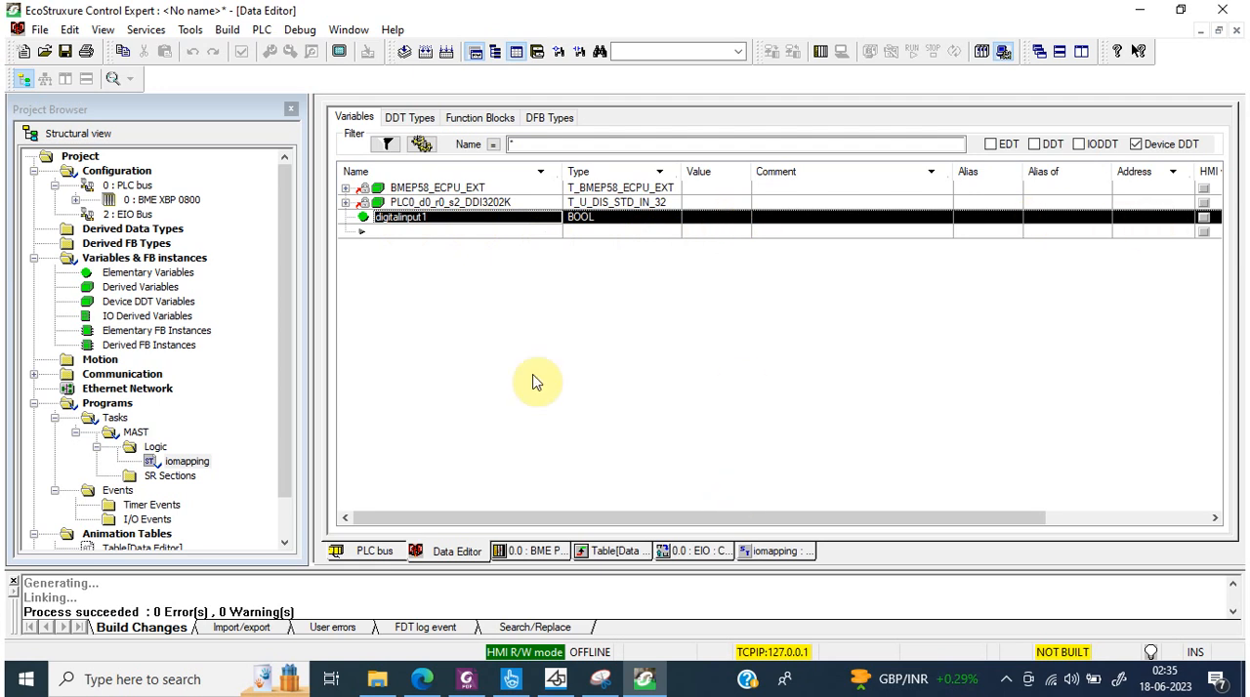
{"action": "left_click", "coordinate": [446, 228]}
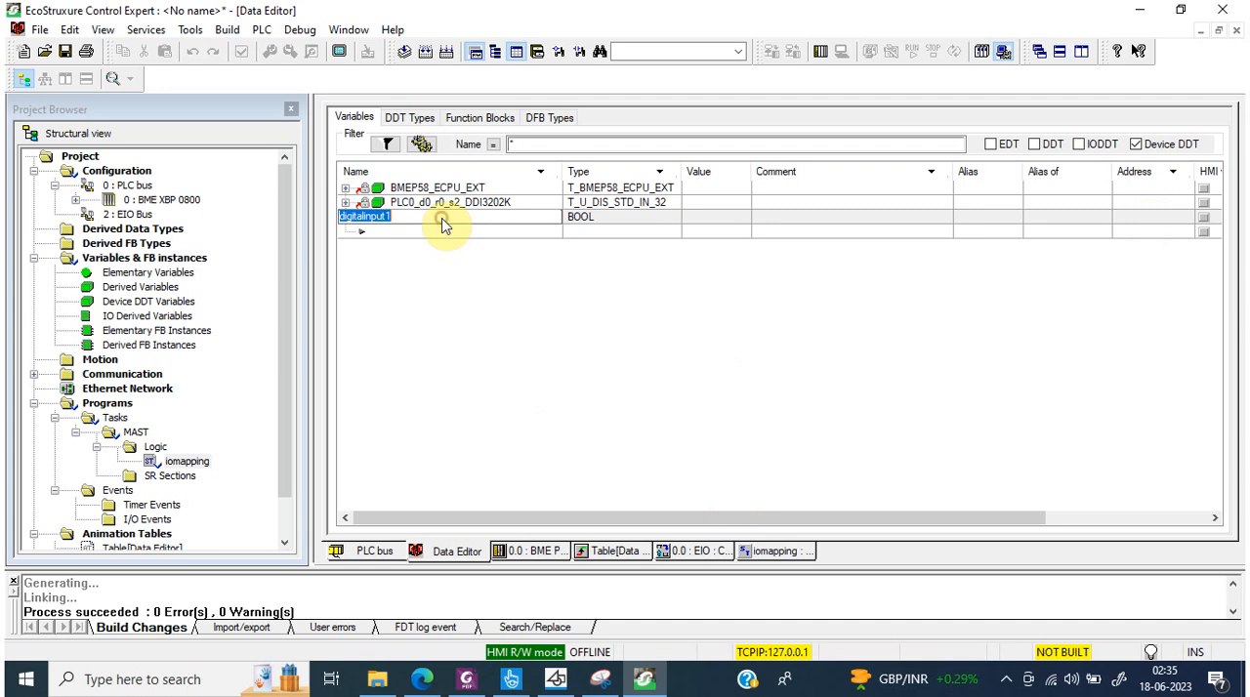
Step: Find and launch the Windows On-Screen Keyboard
{"action": "left_click", "coordinate": [192, 687]}
{"action": "type", "text": "on"}
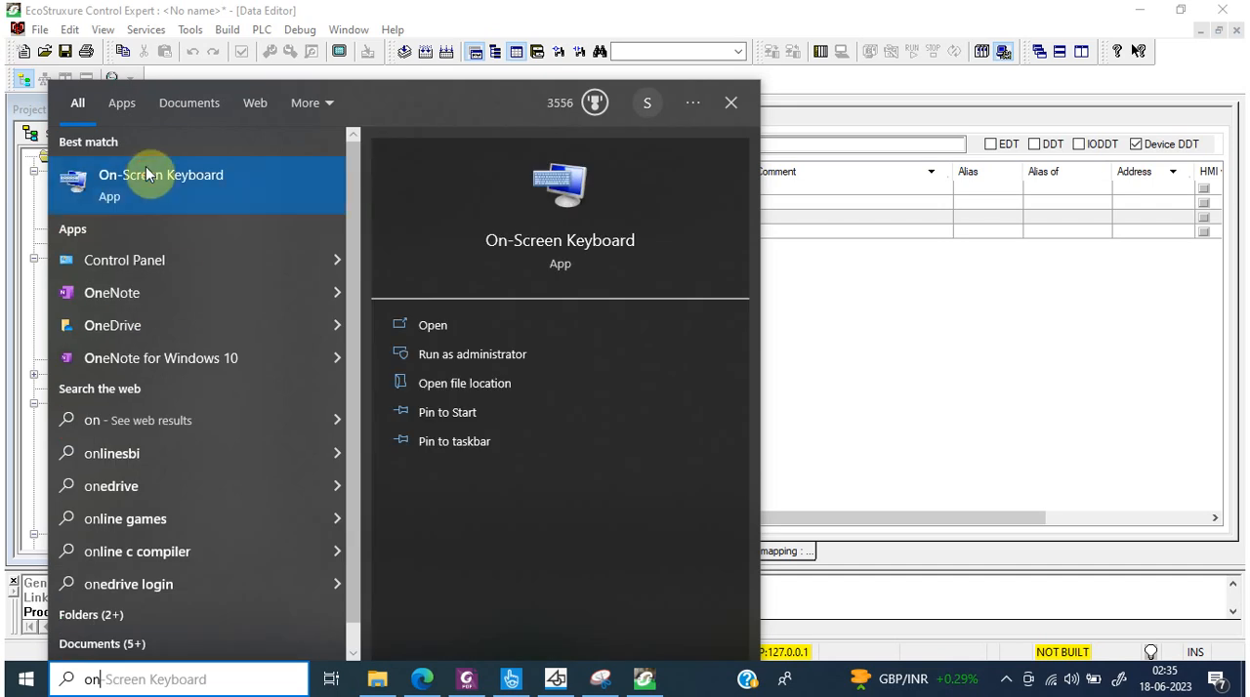
{"action": "left_click", "coordinate": [150, 179]}
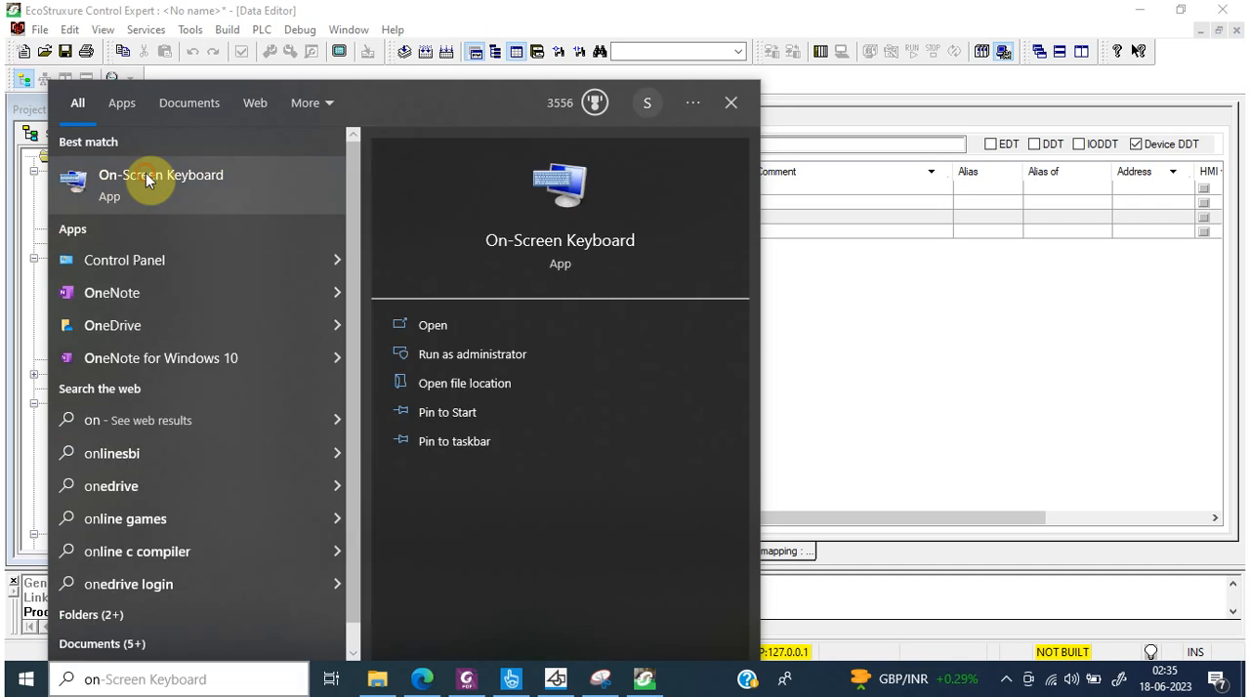
Step: Start an assignment in the iomapping section with digitalinput1:=
{"action": "left_click", "coordinate": [766, 550]}
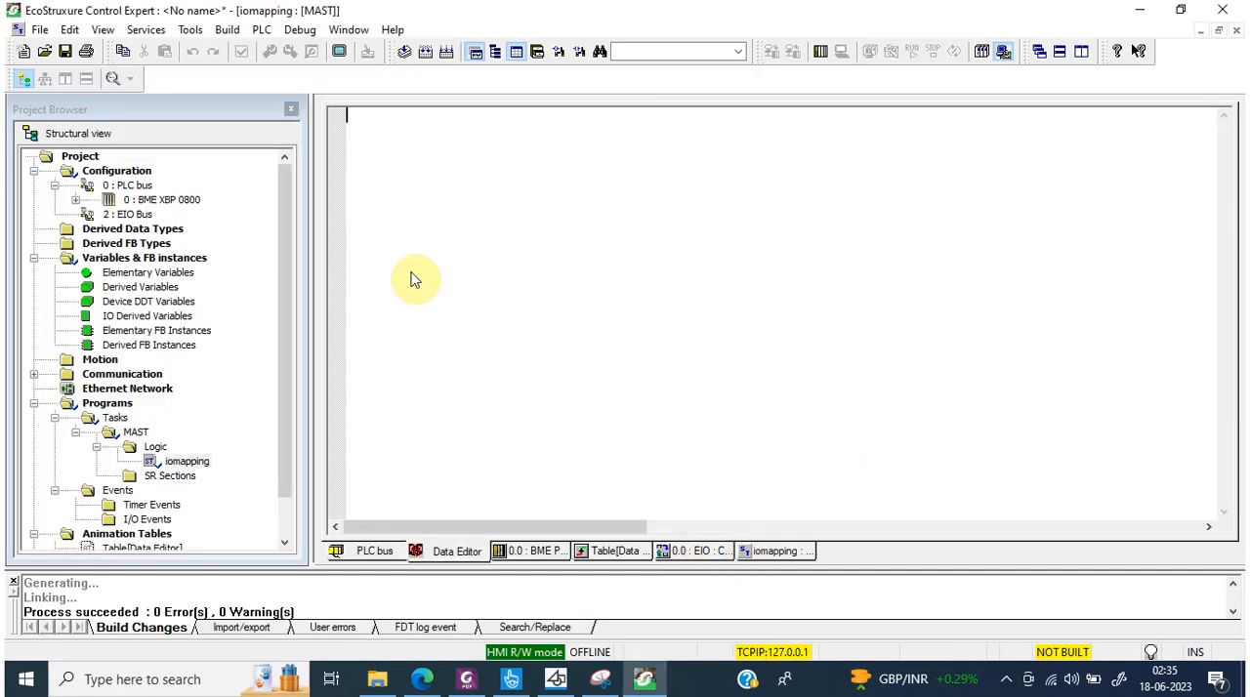
{"action": "type", "text": "digitalinput1"}
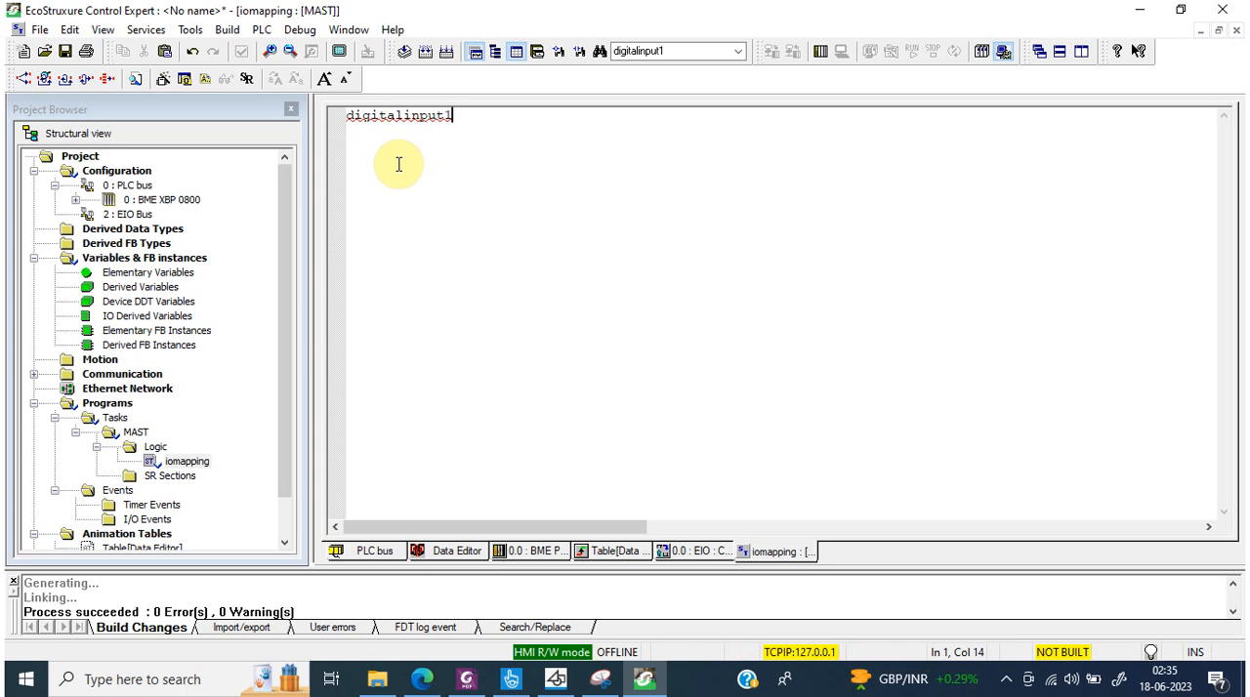
{"action": "type", "text": ":"}
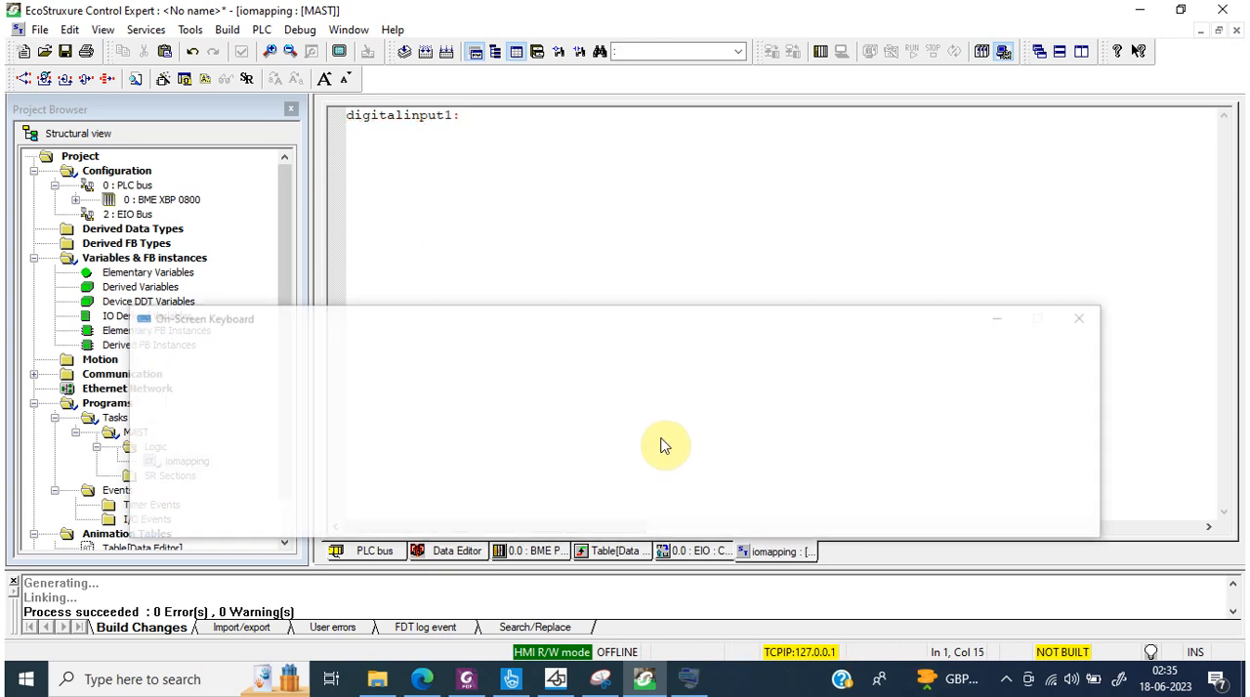
{"action": "left_click", "coordinate": [825, 480]}
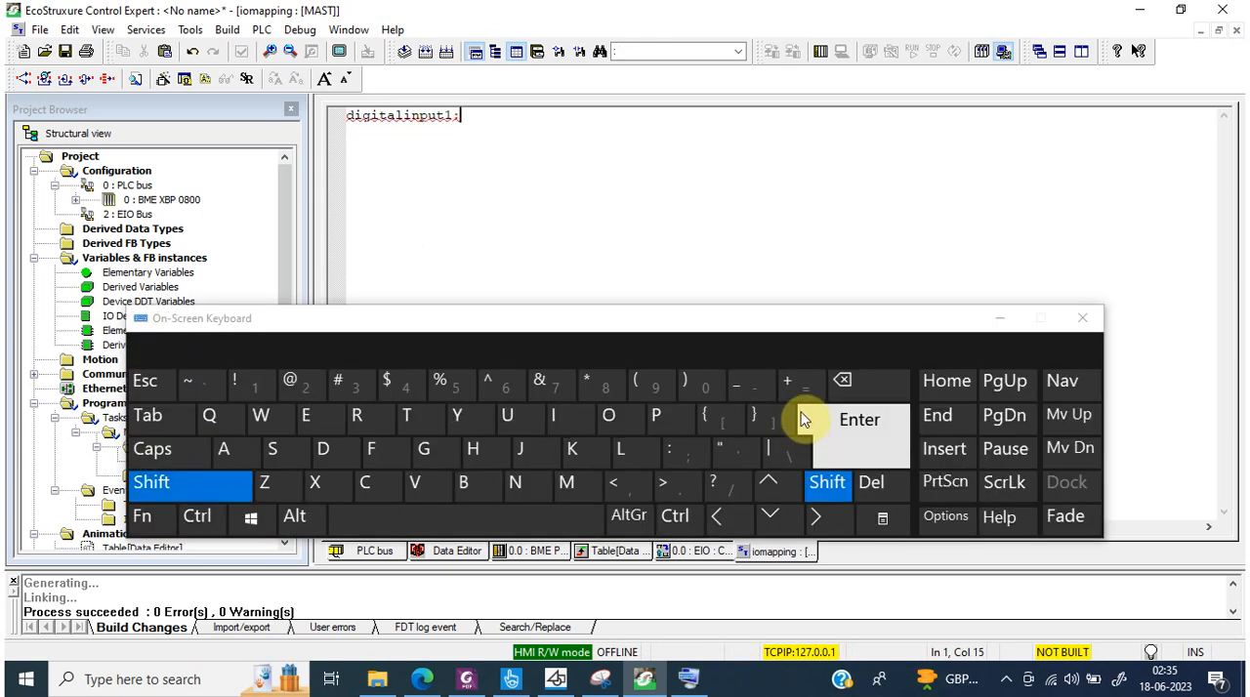
{"action": "left_click", "coordinate": [826, 484]}
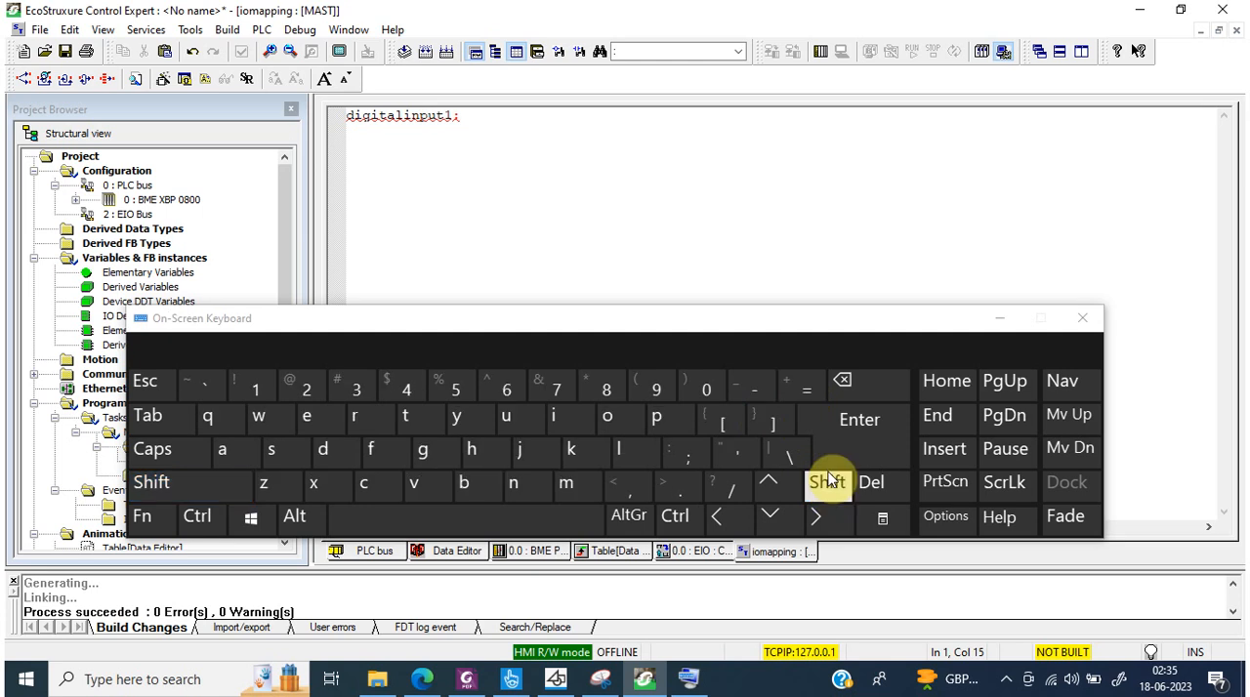
{"action": "left_click", "coordinate": [805, 391]}
{"action": "left_click", "coordinate": [807, 390]}
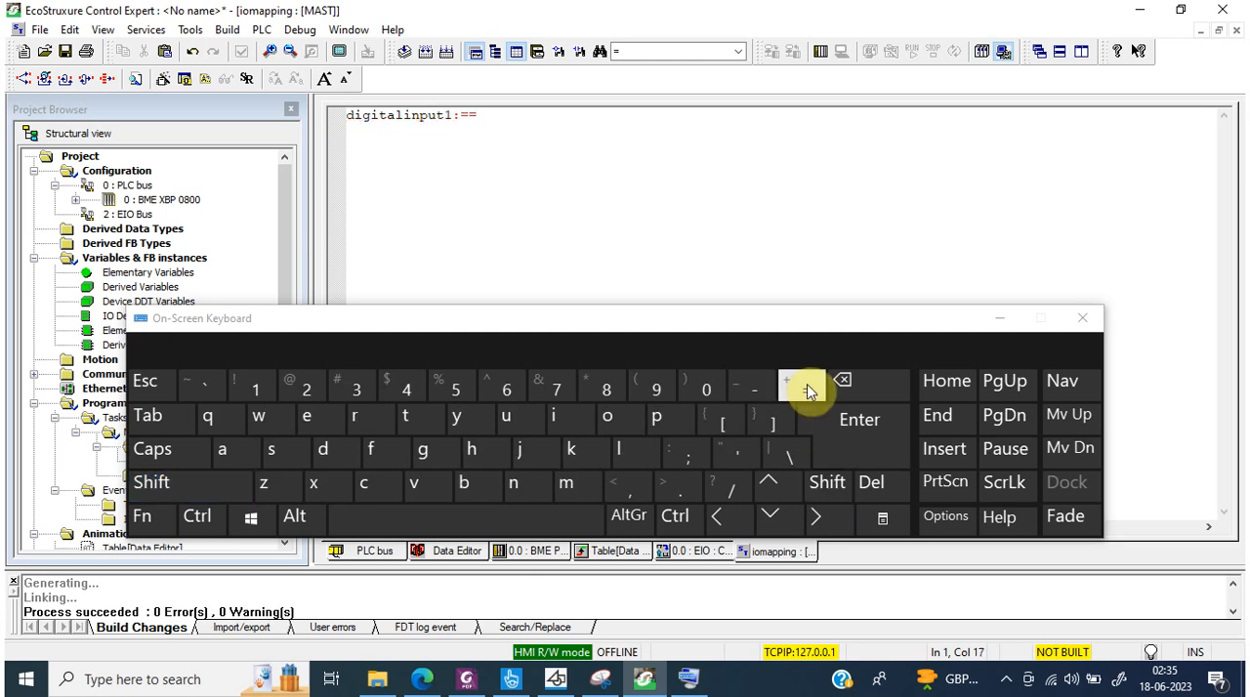
{"action": "left_click", "coordinate": [842, 382]}
Step: Expand the PLC0_d0_r0_s2_DDI3202K variable in the Data Editor down to the elements of DIS_CH_IN[0]
{"action": "left_click", "coordinate": [448, 552]}
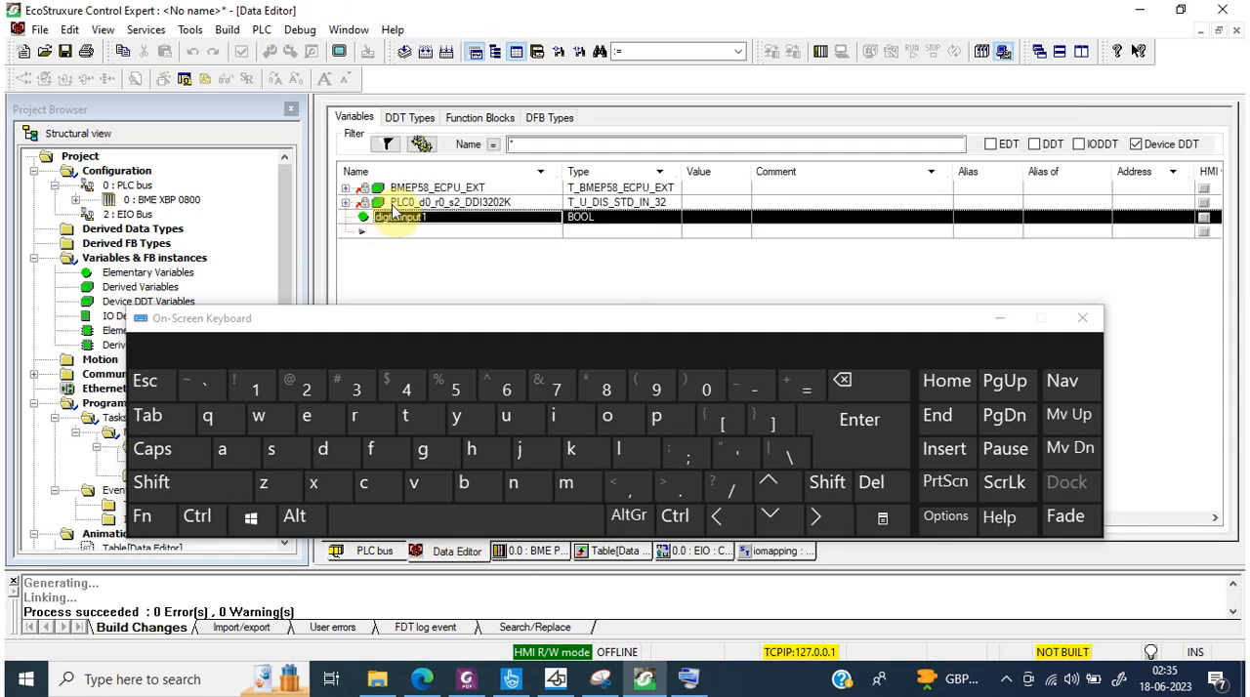
{"action": "left_click", "coordinate": [400, 204]}
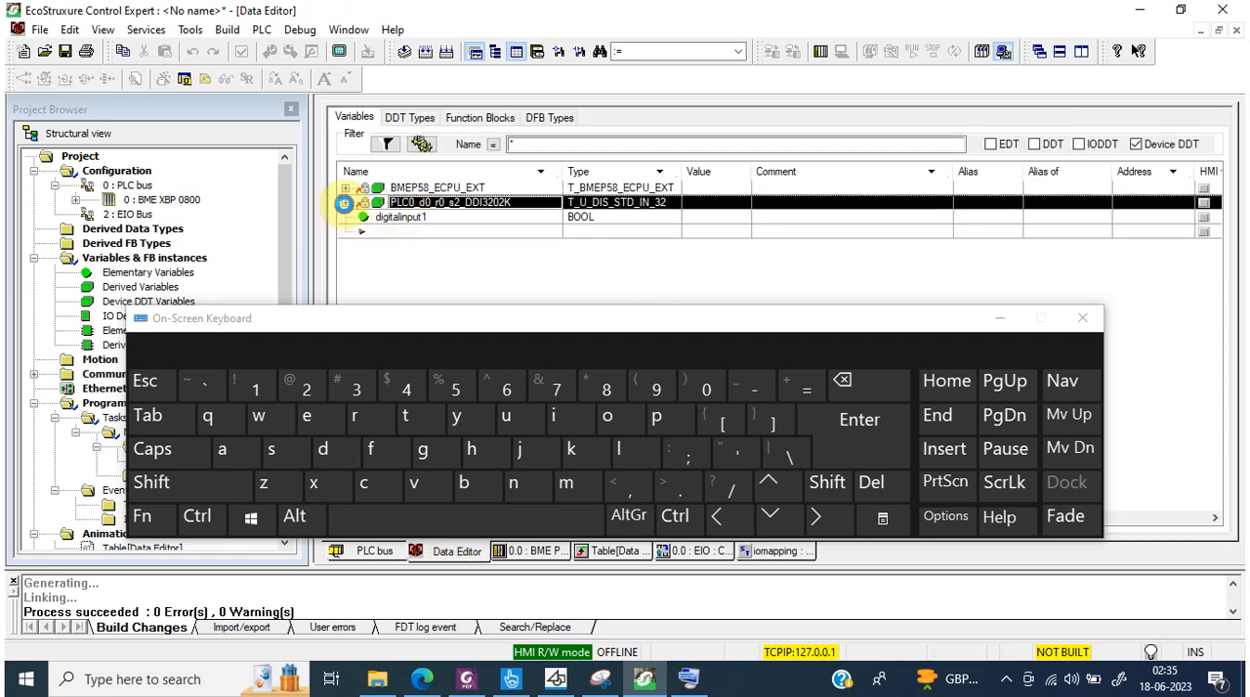
{"action": "left_click", "coordinate": [345, 202]}
{"action": "left_click", "coordinate": [363, 246]}
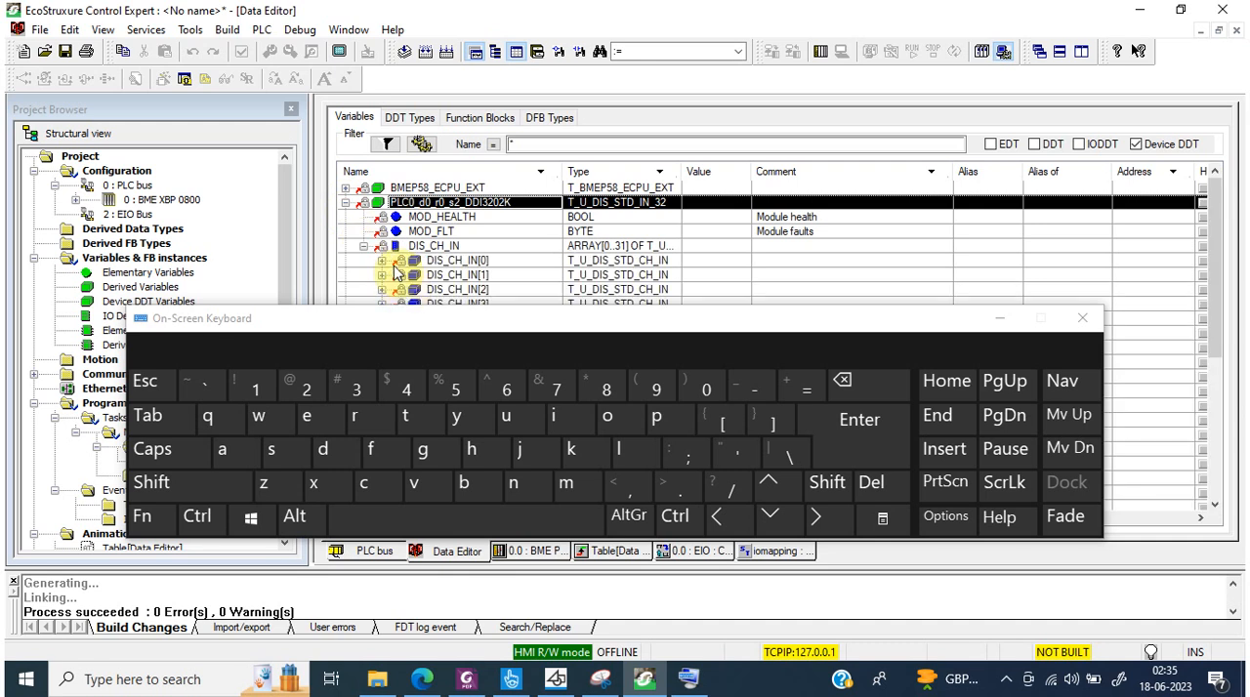
{"action": "left_click", "coordinate": [402, 261]}
{"action": "left_click", "coordinate": [381, 261]}
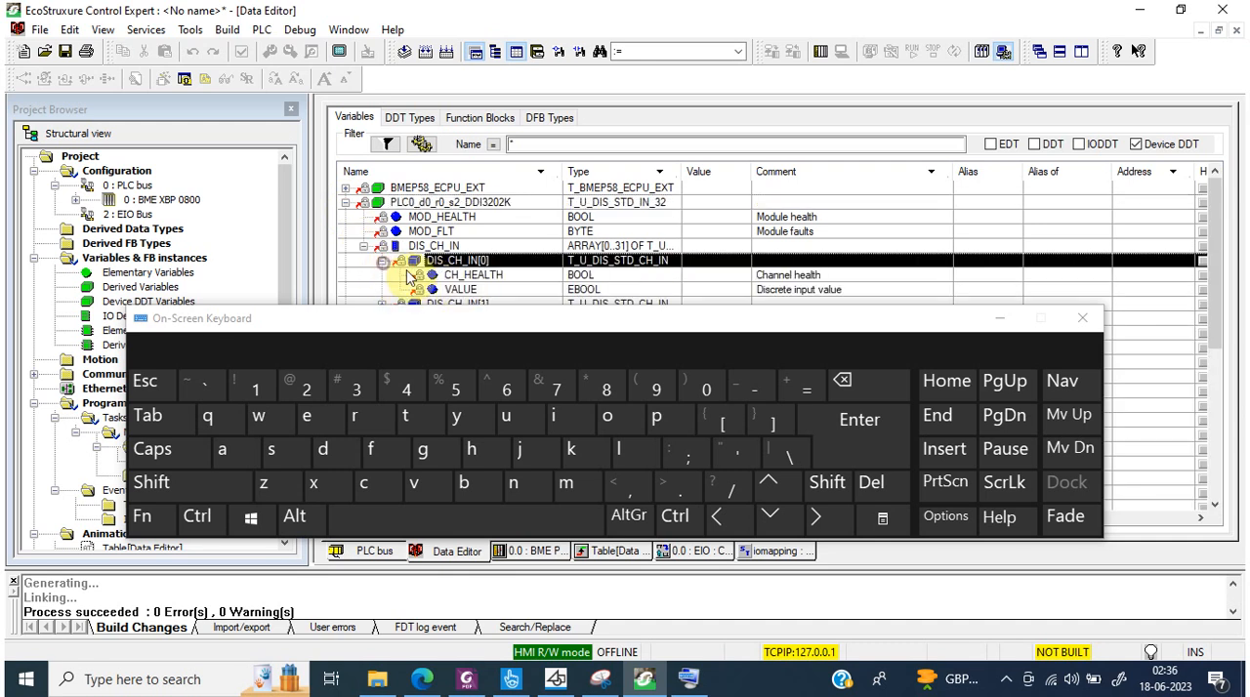
Step: Initialize an animation table with the VALUE element of DIS_CH_IN[0], moving the on-screen keyboard out of the way
{"action": "left_click", "coordinate": [461, 291]}
{"action": "right_click", "coordinate": [463, 293]}
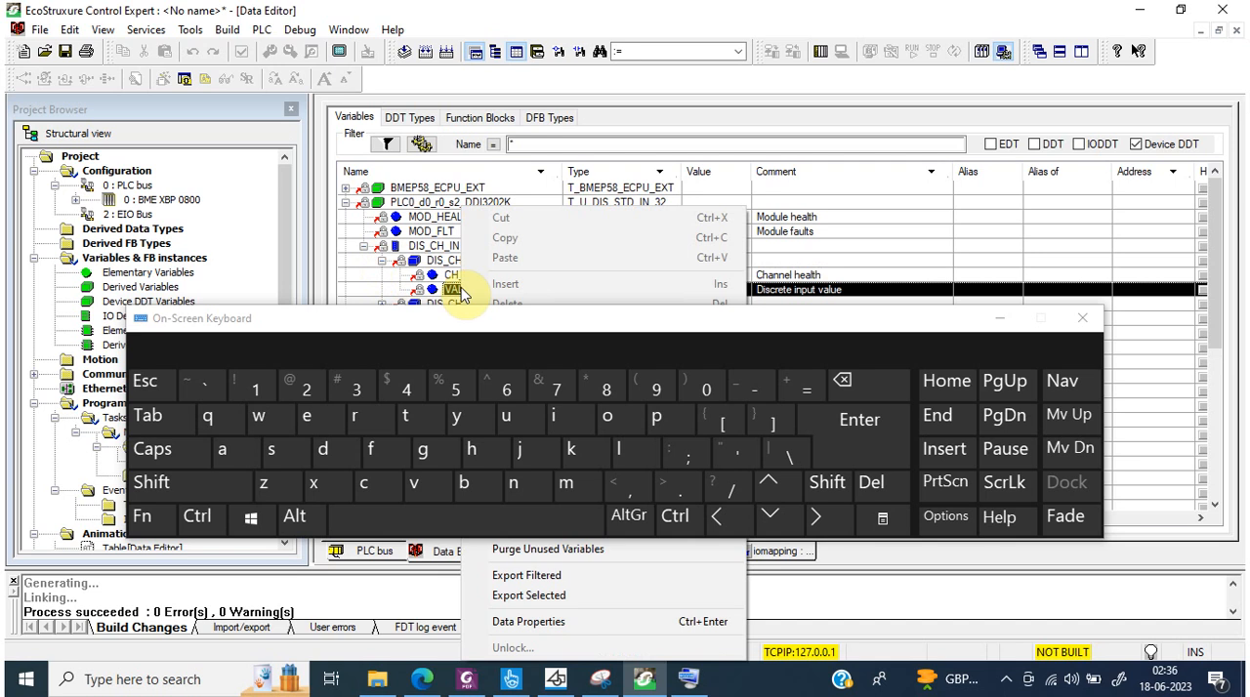
{"action": "left_click_drag", "start_coordinate": [525, 328], "coordinate": [561, 566]}
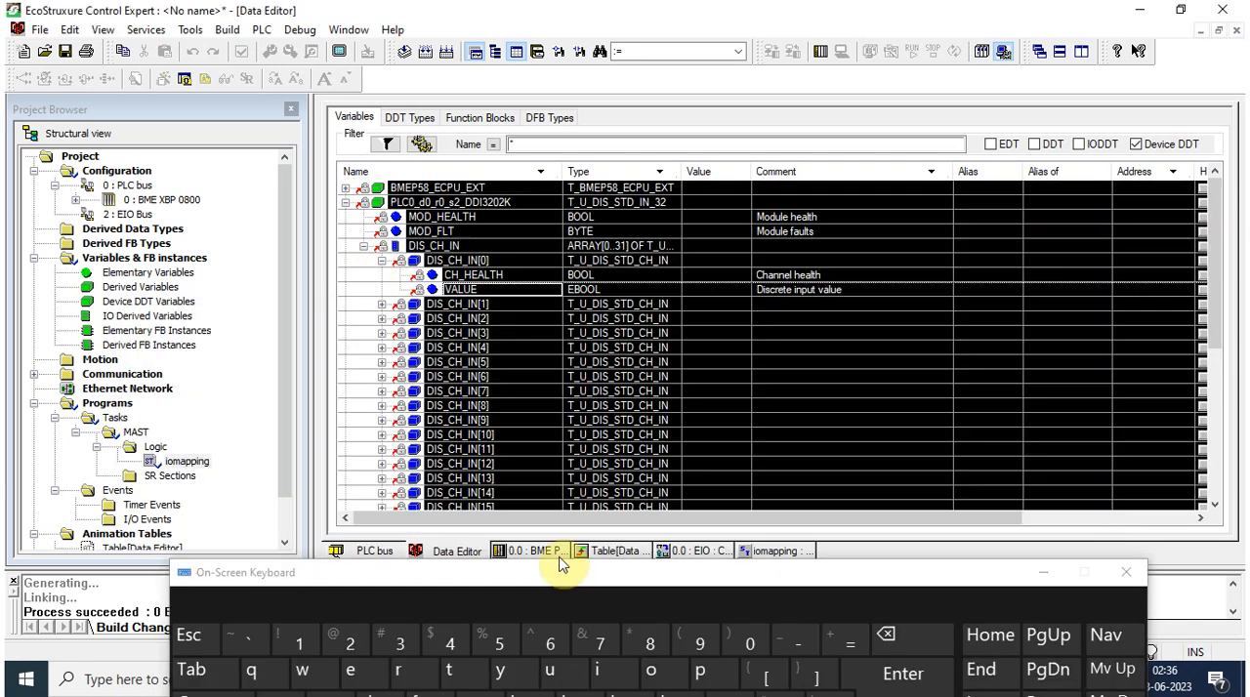
{"action": "right_click", "coordinate": [458, 290]}
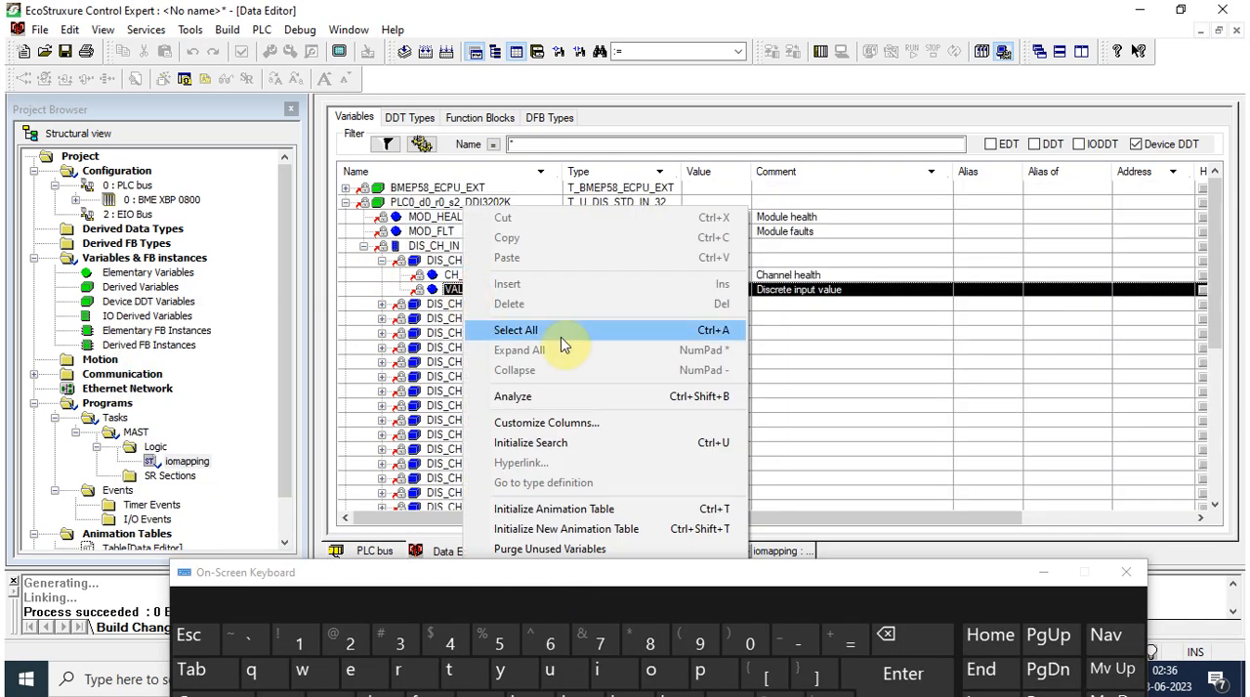
{"action": "left_click", "coordinate": [569, 508]}
Step: Copy the full variable name from the animation table and complete the statement as digitalinput1:=PLC0_d0_r0_s2_DDI3202K.DIS_CH_IN[0].VALUE; in iomapping
{"action": "left_click", "coordinate": [468, 162]}
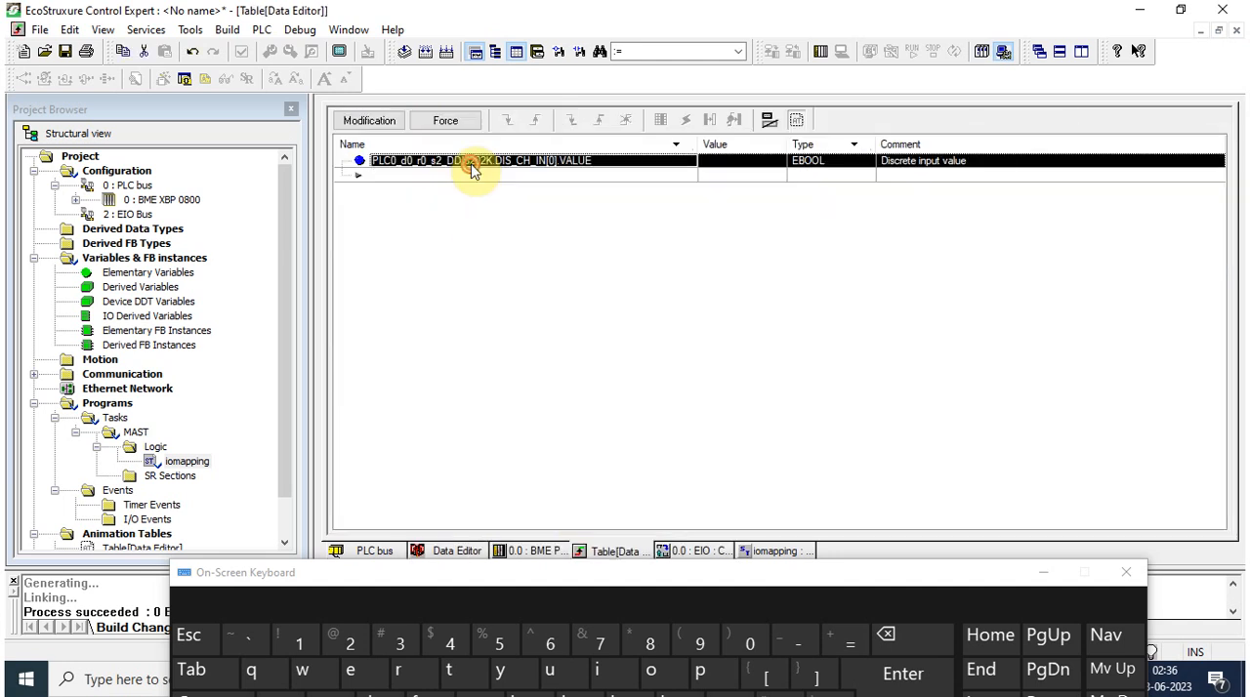
{"action": "left_click", "coordinate": [469, 164]}
{"action": "key", "text": "ctrl+c"}
{"action": "key", "text": "Escape"}
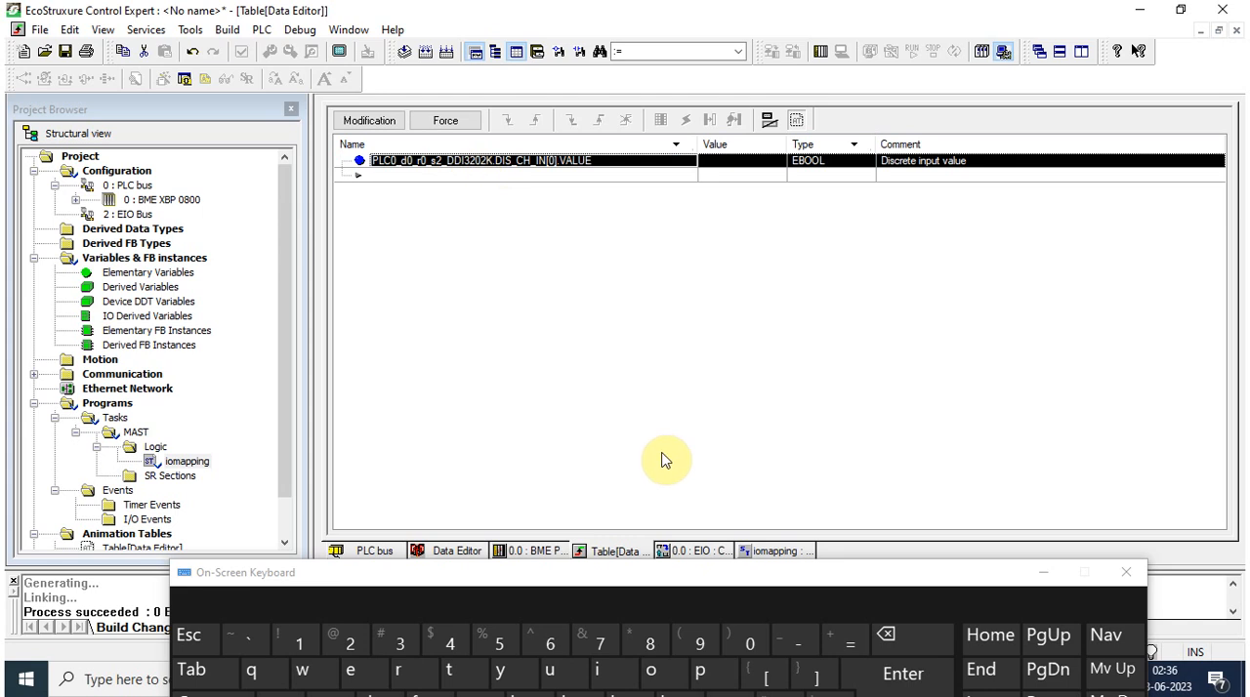
{"action": "left_click", "coordinate": [764, 553]}
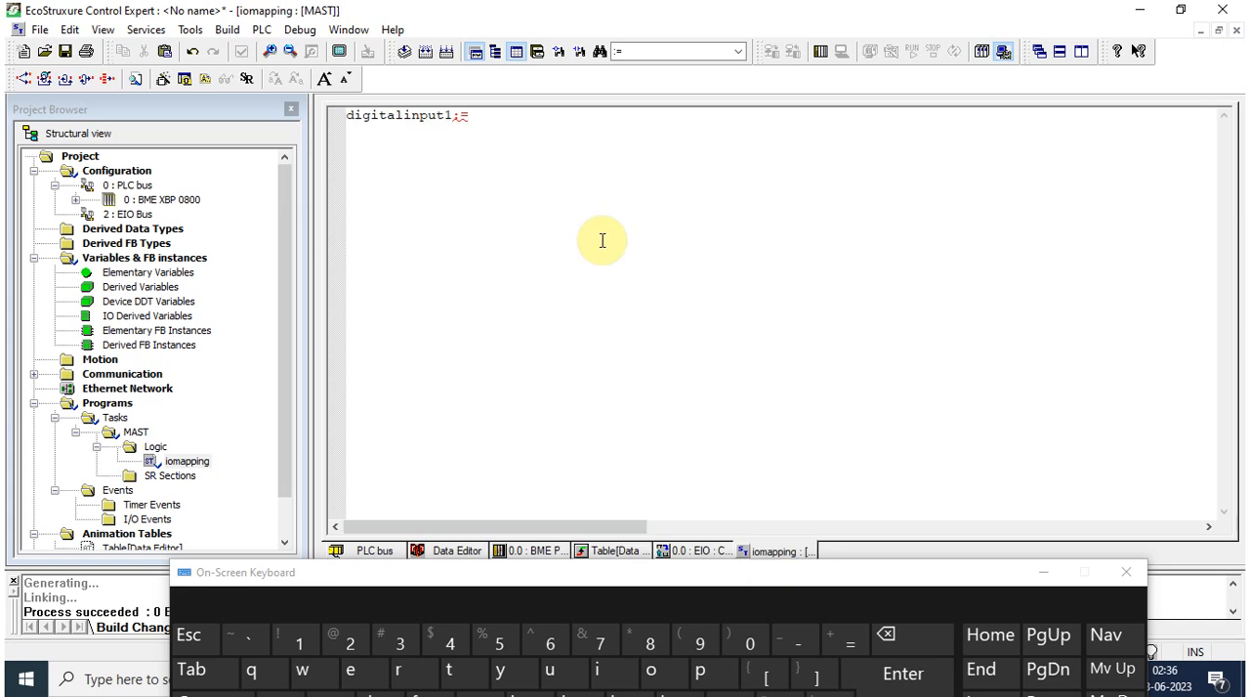
{"action": "key", "text": "ctrl+v"}
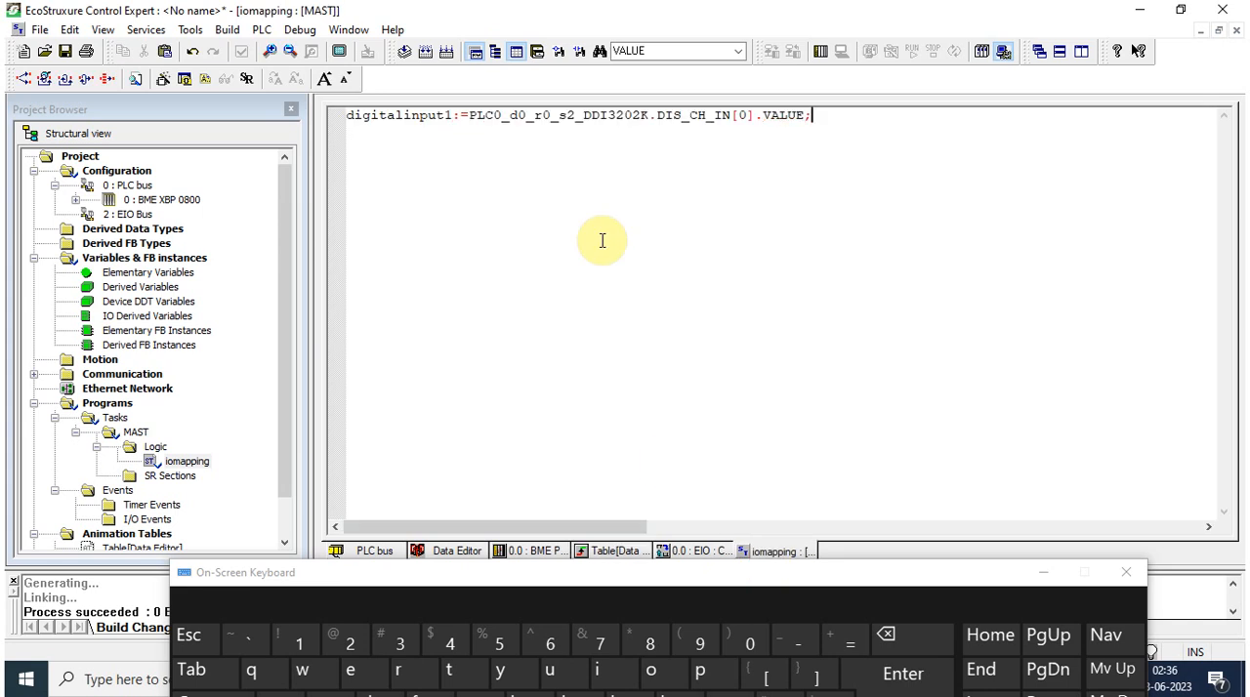
{"action": "type", "text": ";"}
{"action": "key", "text": "Return"}
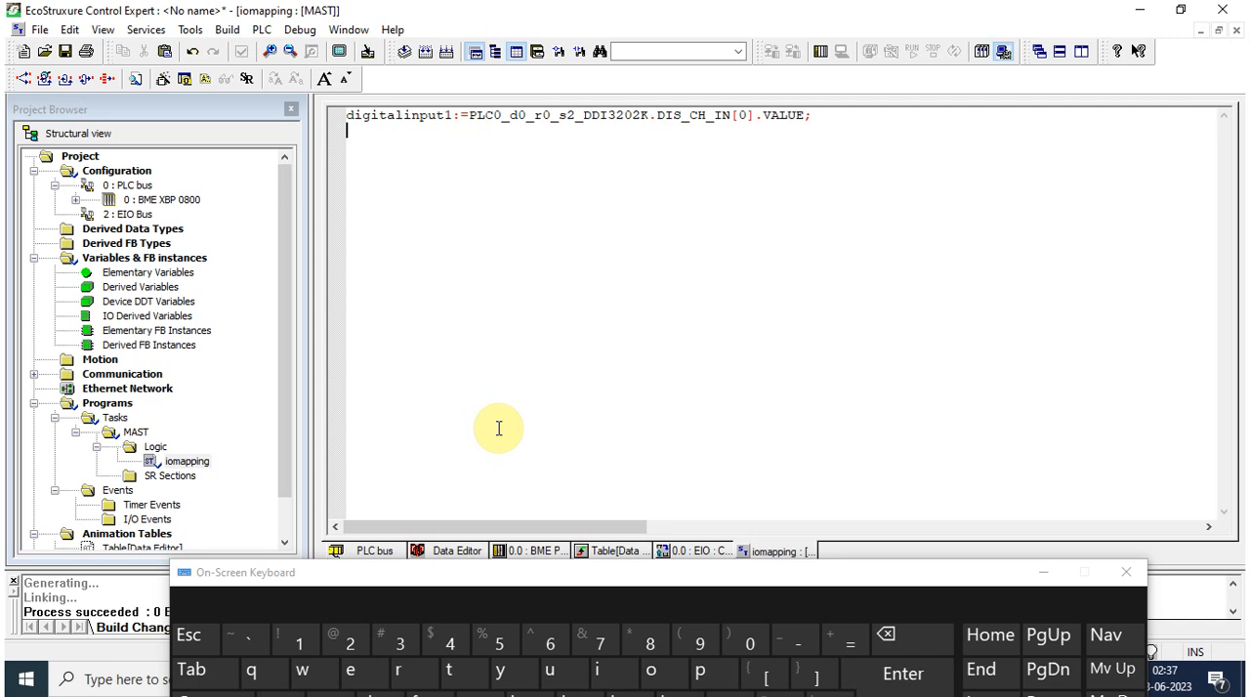
{"action": "left_click", "coordinate": [189, 464]}
{"action": "left_click", "coordinate": [189, 464]}
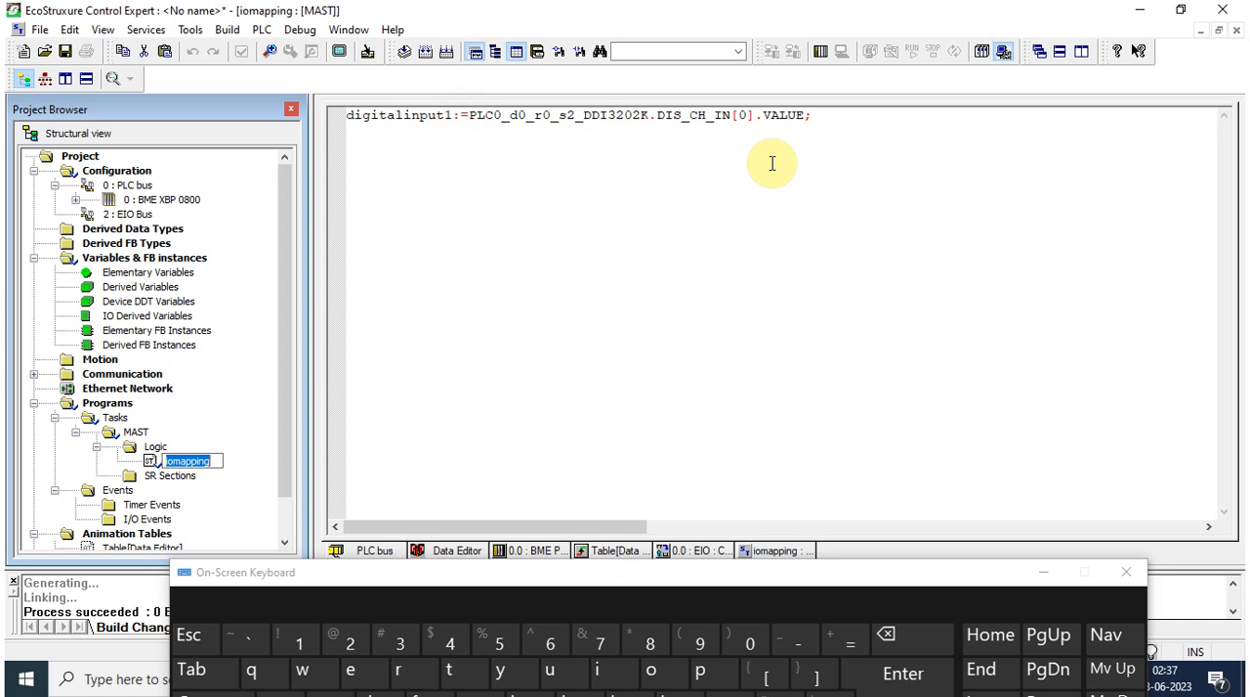
{"action": "left_click", "coordinate": [552, 116]}
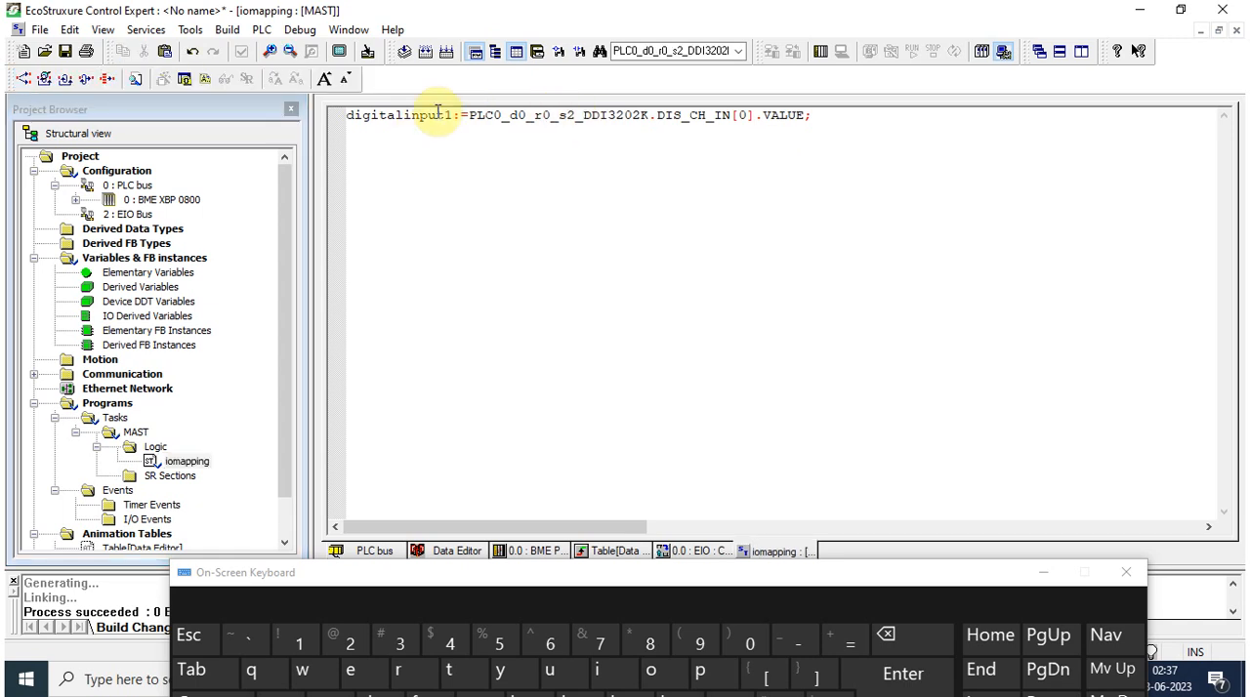
Step: Collapse the DDI3202K module variable and add a BOOL variable named digitalinput2 in the Data Editor
{"action": "left_click", "coordinate": [446, 551]}
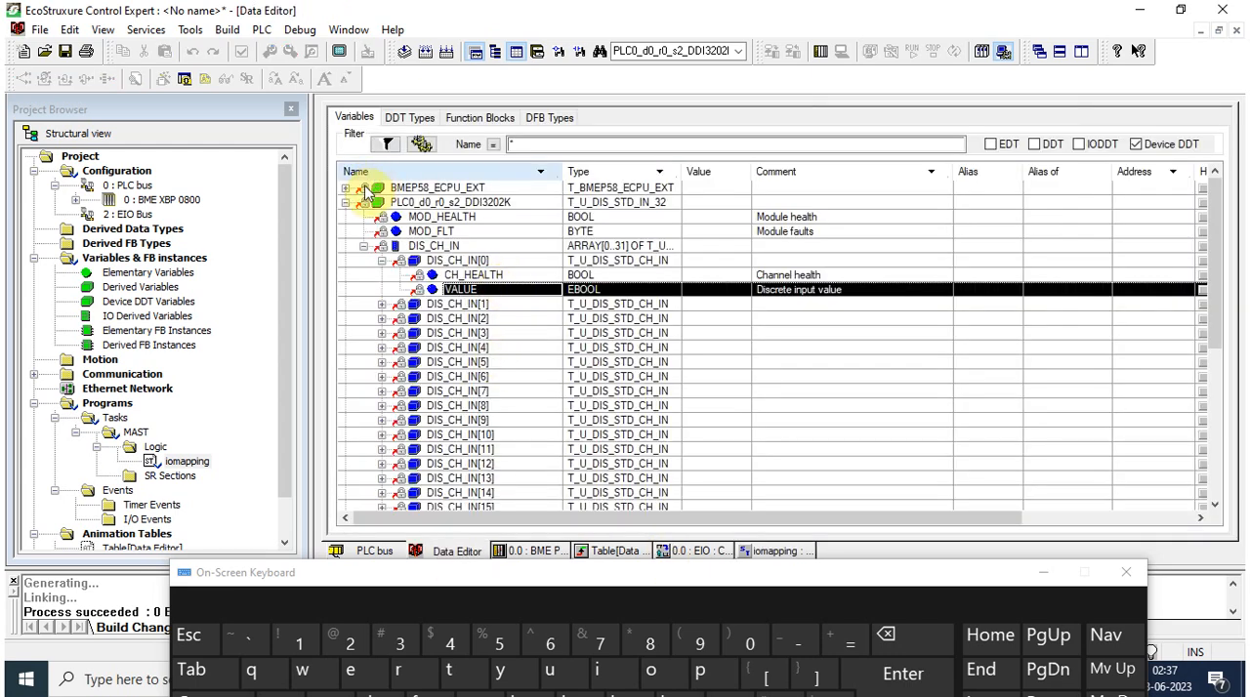
{"action": "left_click", "coordinate": [345, 202]}
{"action": "double_click", "coordinate": [420, 216]}
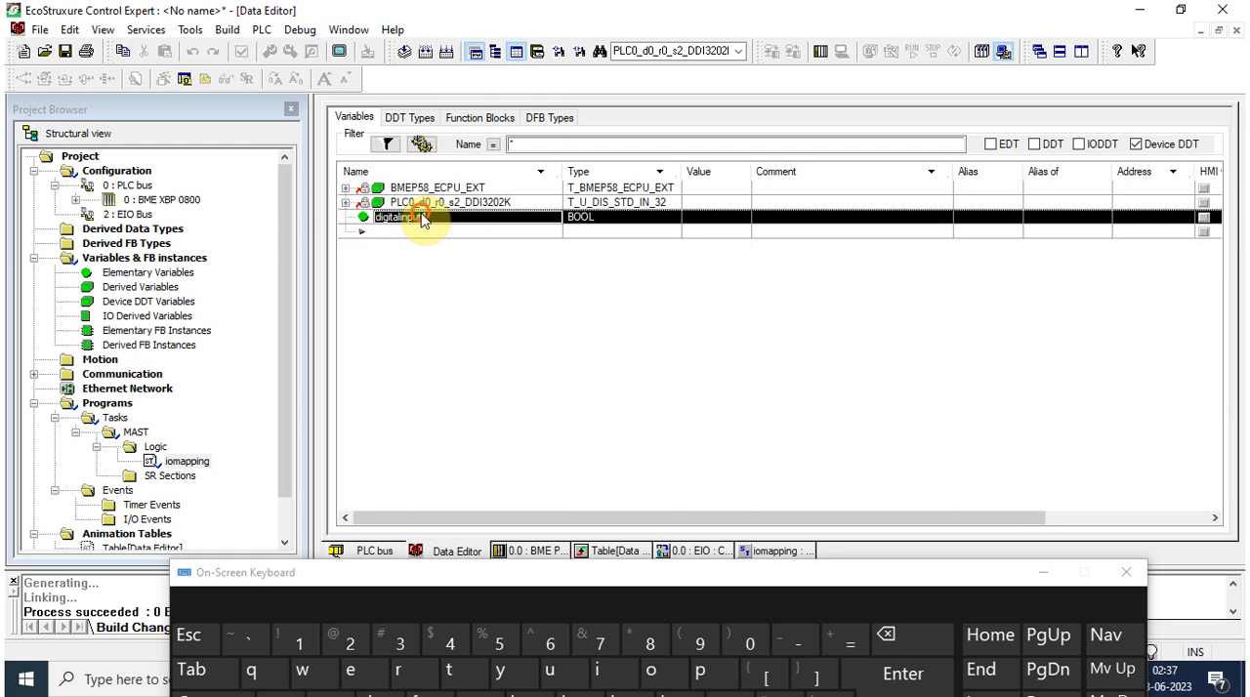
{"action": "left_click", "coordinate": [420, 233]}
{"action": "type", "text": "digitalinput1"}
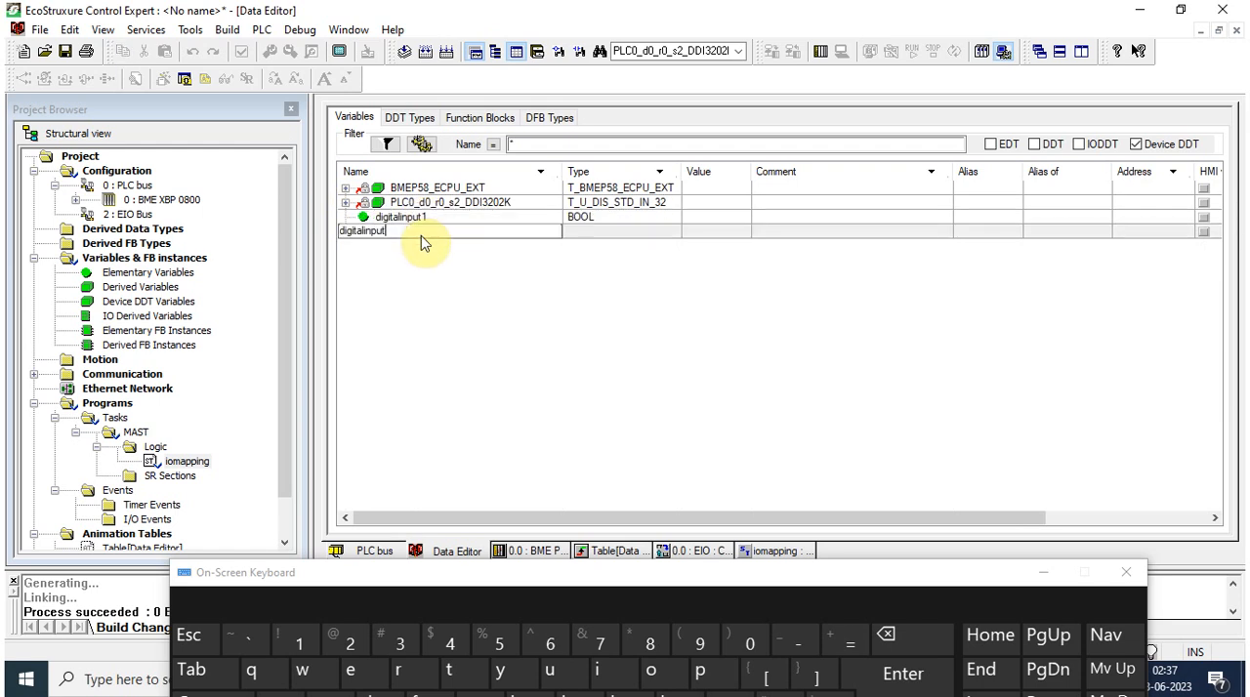
{"action": "key", "text": "Return"}
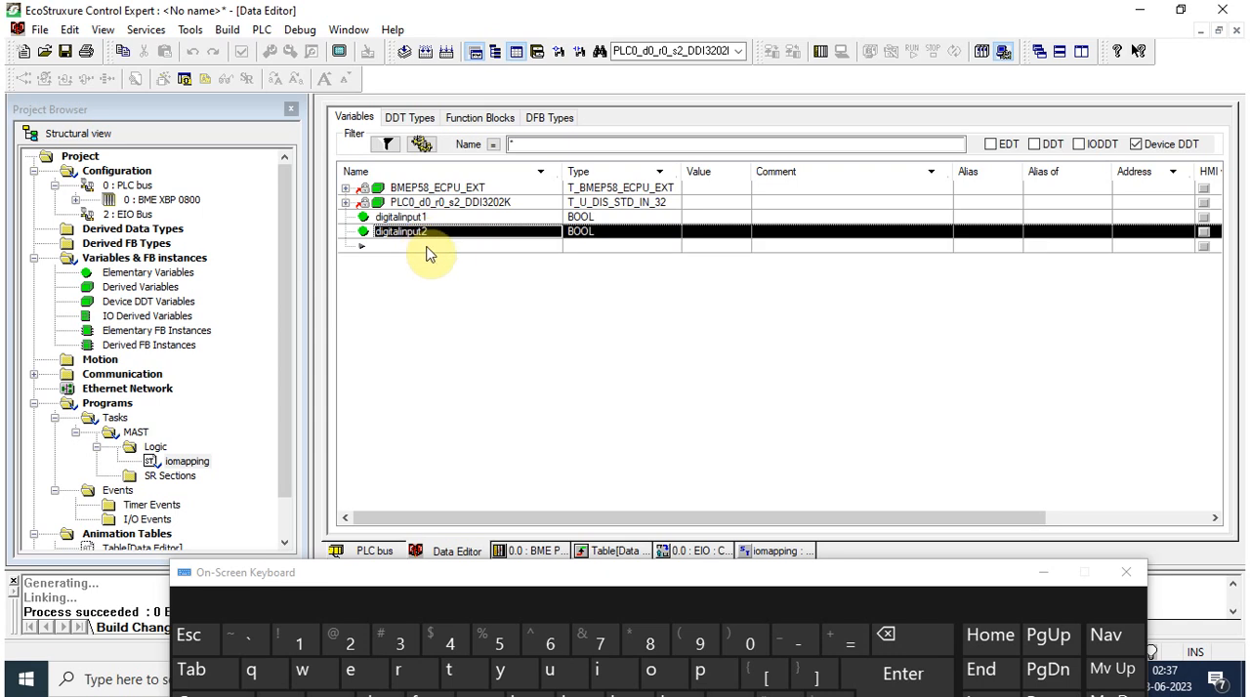
Step: Duplicate the digitalinput1 statement in iomapping and edit the copy to digitalinput2:=PLC0_d0_r0_s2_DDI3202K.DIS_CH_IN[1].VALUE;
{"action": "left_click", "coordinate": [789, 551]}
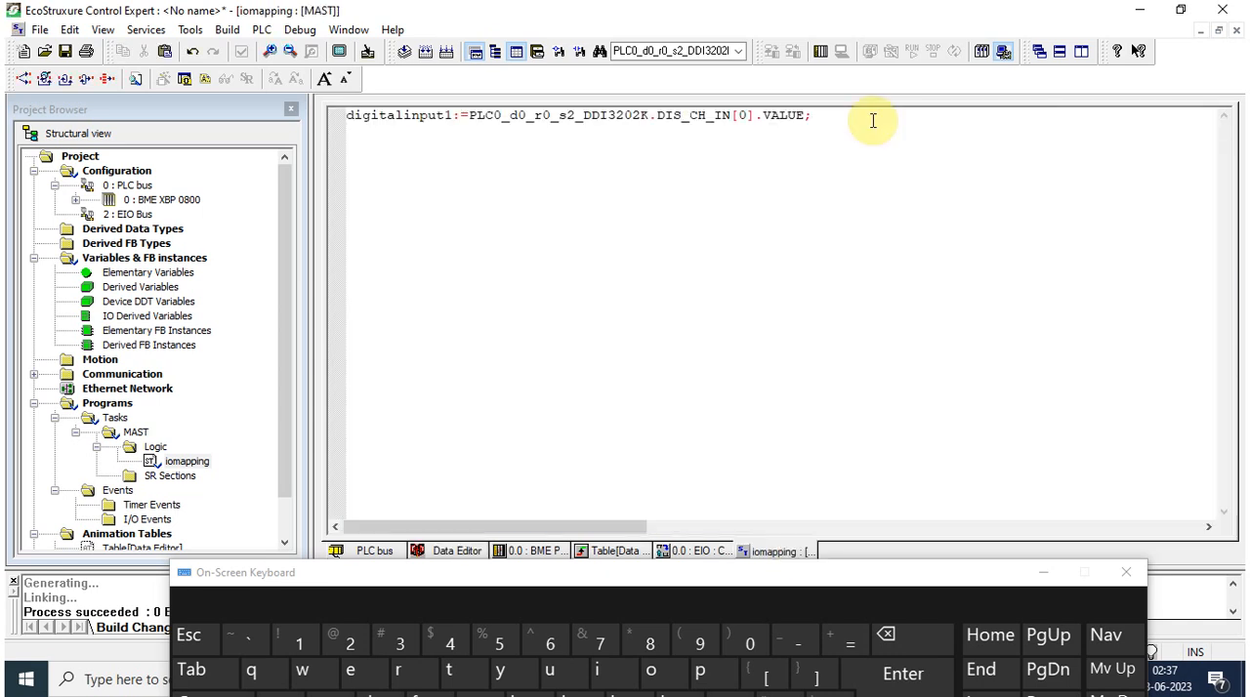
{"action": "left_click_drag", "start_coordinate": [872, 123], "coordinate": [348, 109]}
{"action": "key", "text": "ctrl+c"}
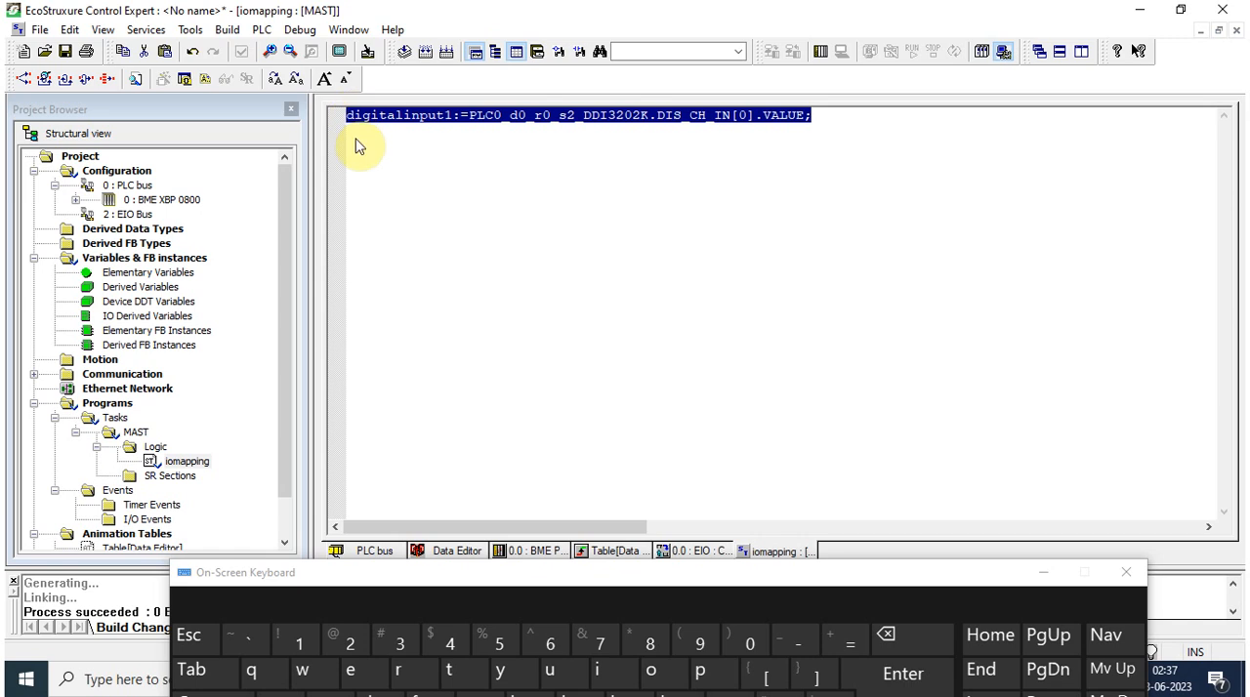
{"action": "left_click", "coordinate": [359, 148]}
{"action": "key", "text": "ctrl+v"}
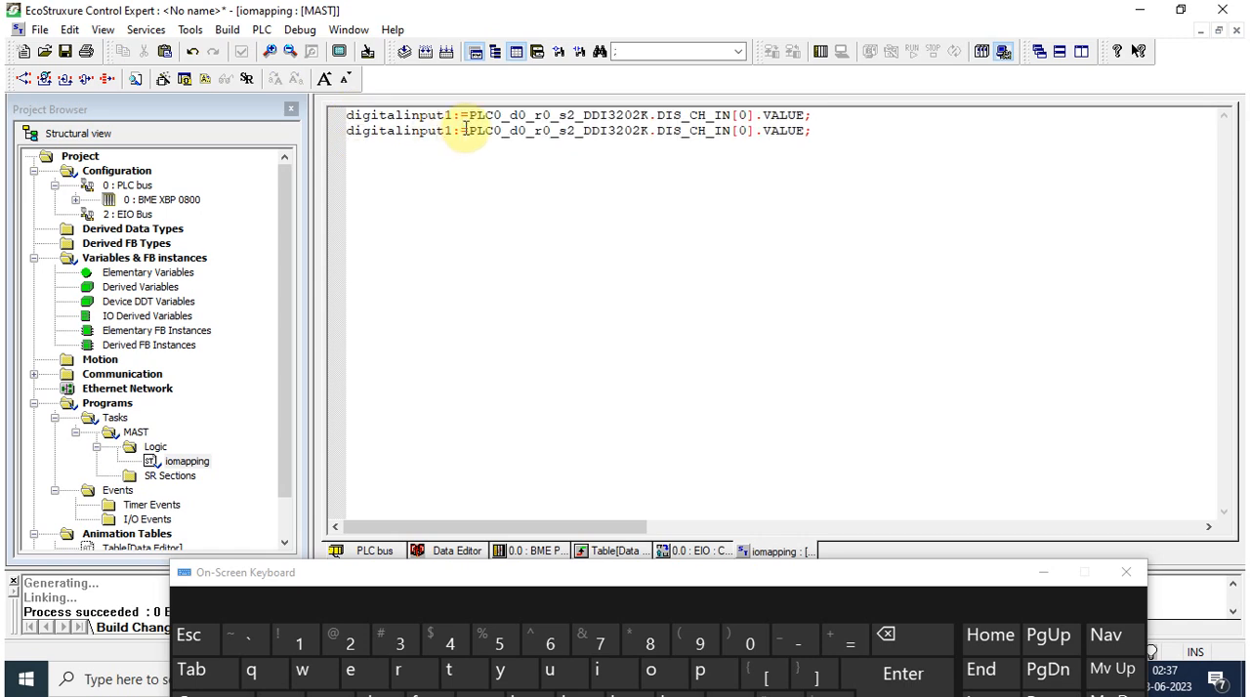
{"action": "left_click", "coordinate": [451, 133]}
{"action": "key", "text": "BackSpace"}
{"action": "type", "text": "2"}
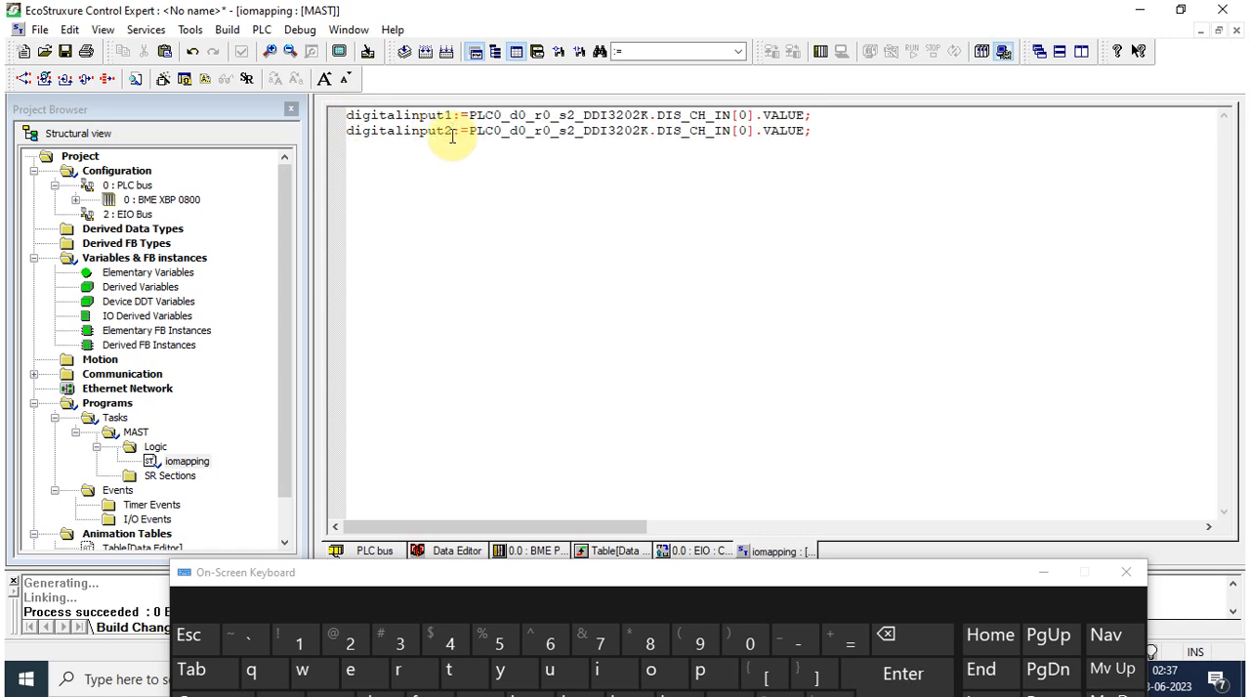
{"action": "left_click", "coordinate": [747, 131]}
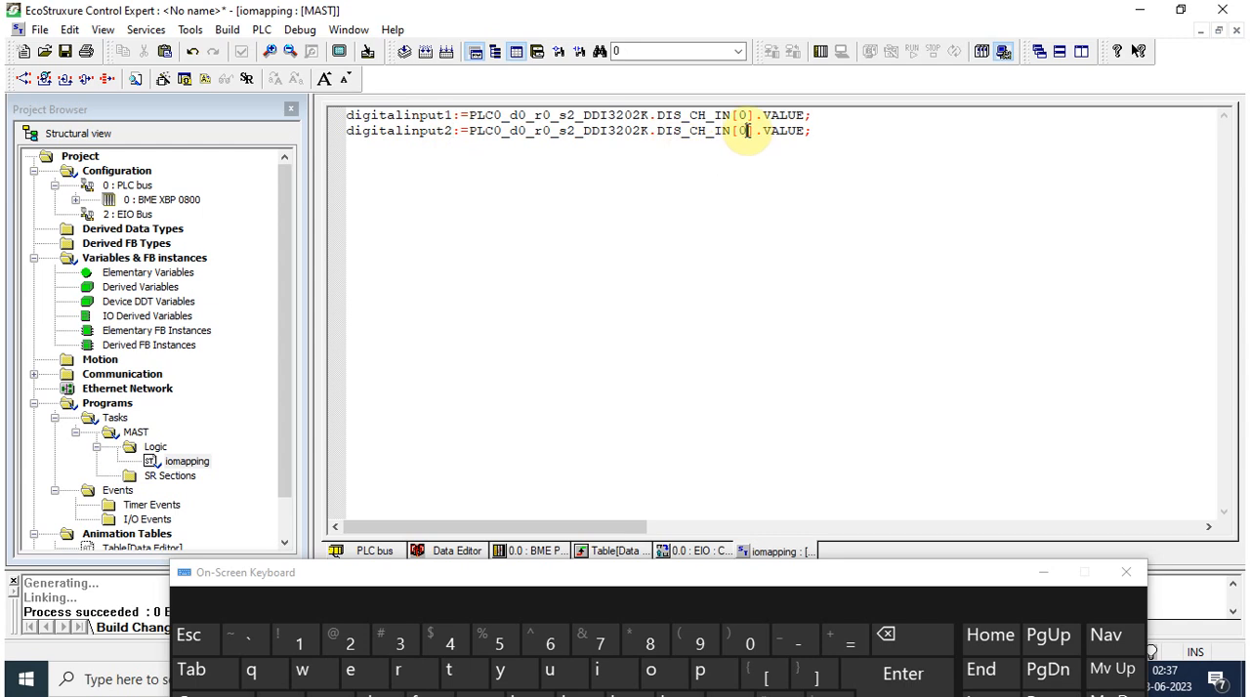
{"action": "key", "text": "BackSpace"}
{"action": "type", "text": "1"}
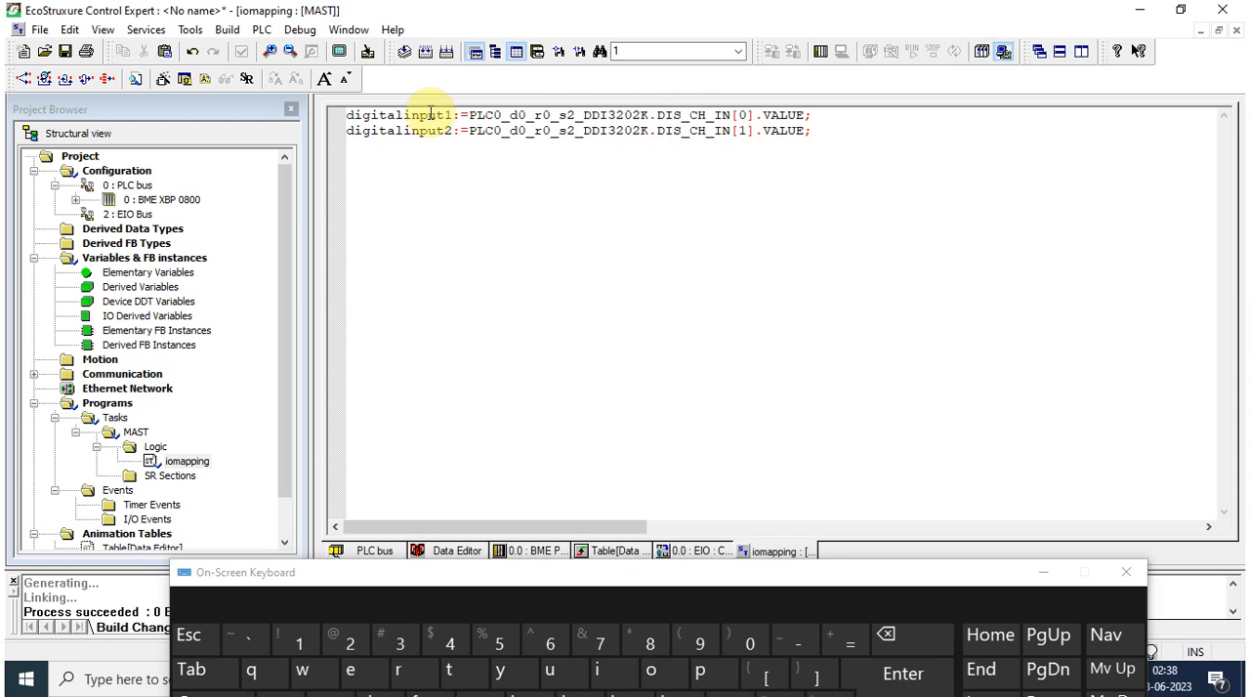
Step: Swap the assigned variables so digitalinput2 takes DIS_CH_IN[0].VALUE and digitalinput1 takes DIS_CH_IN[1].VALUE
{"action": "left_click", "coordinate": [452, 116]}
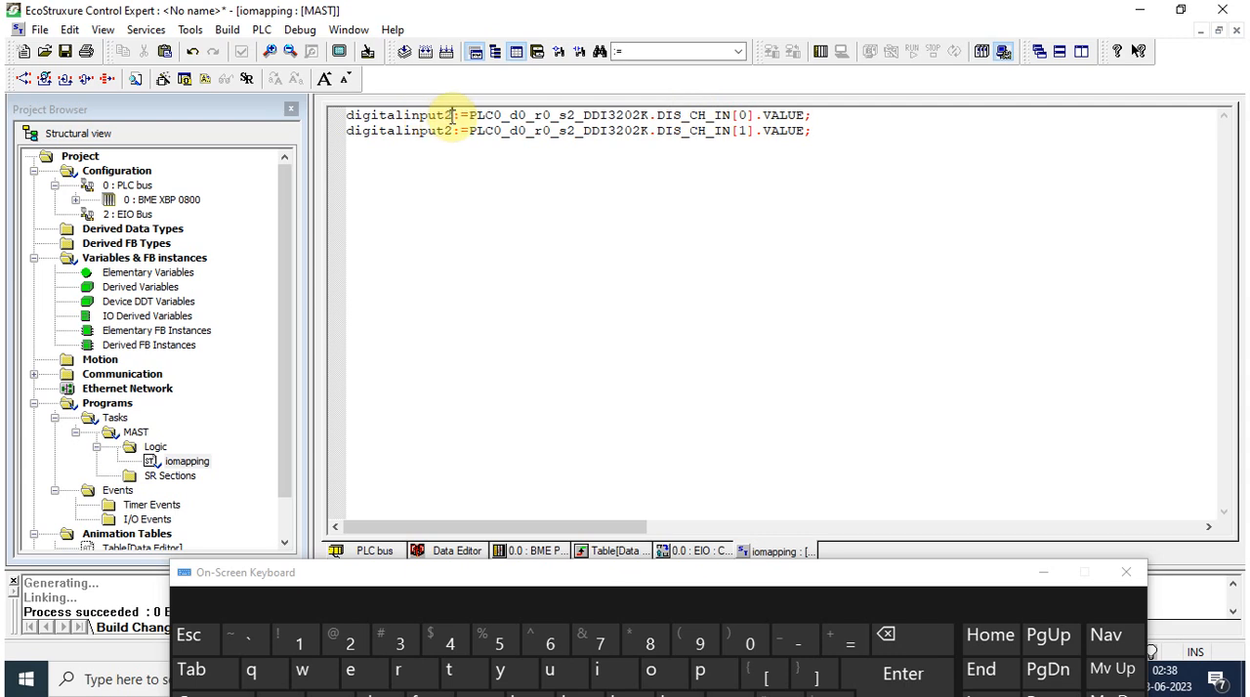
{"action": "key", "text": "Down"}
{"action": "key", "text": "BackSpace"}
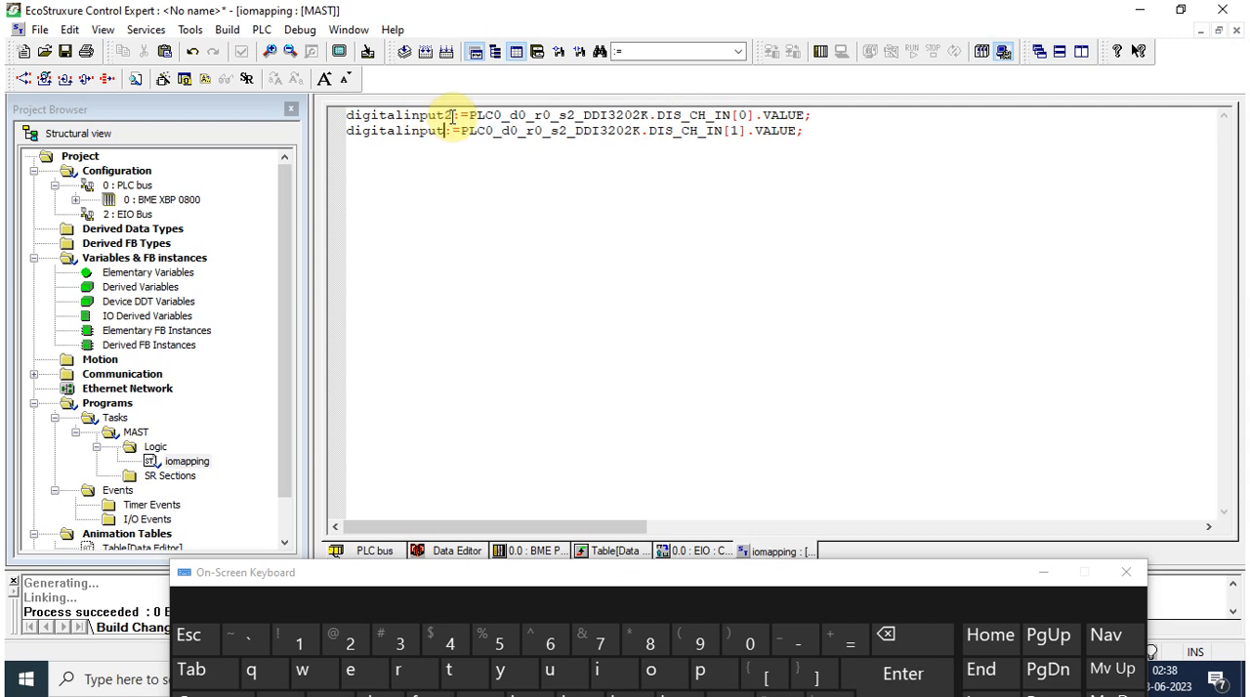
{"action": "type", "text": "1"}
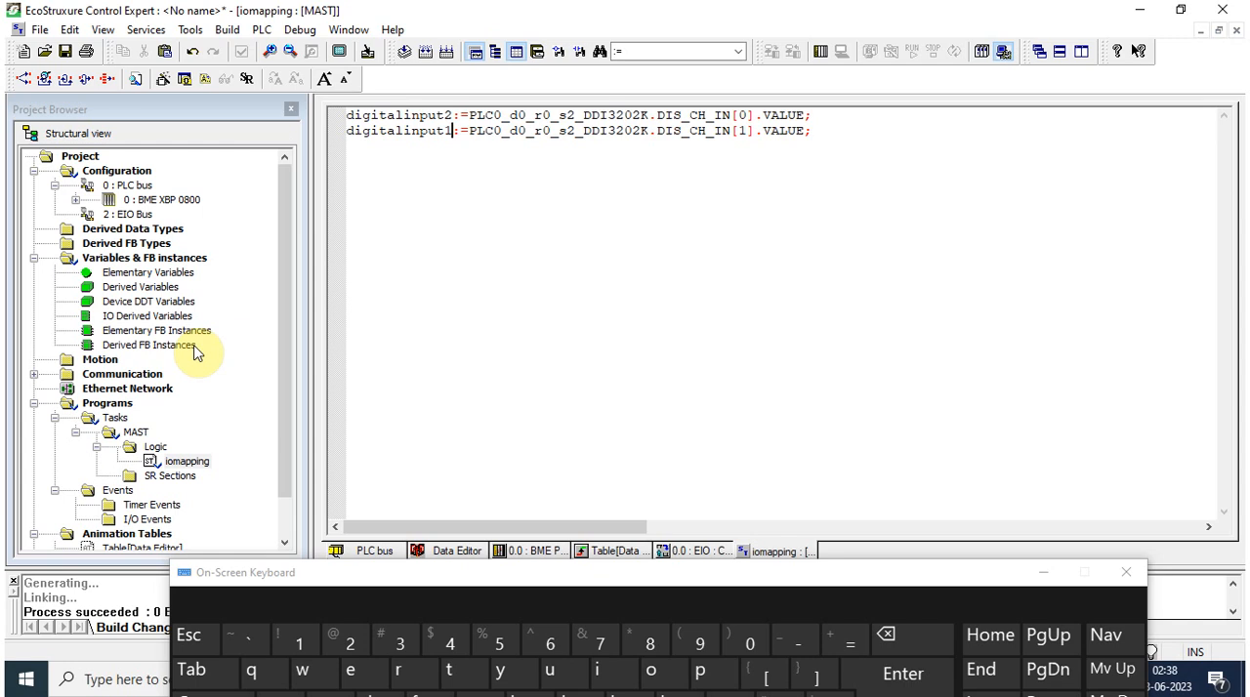
Step: Minimize the on-screen keyboard and review the BMEP58_ECPU_EXT and PLC0_d0_r0_s2_DDI3202K device variables in the Data Editor
{"action": "left_click", "coordinate": [1041, 573]}
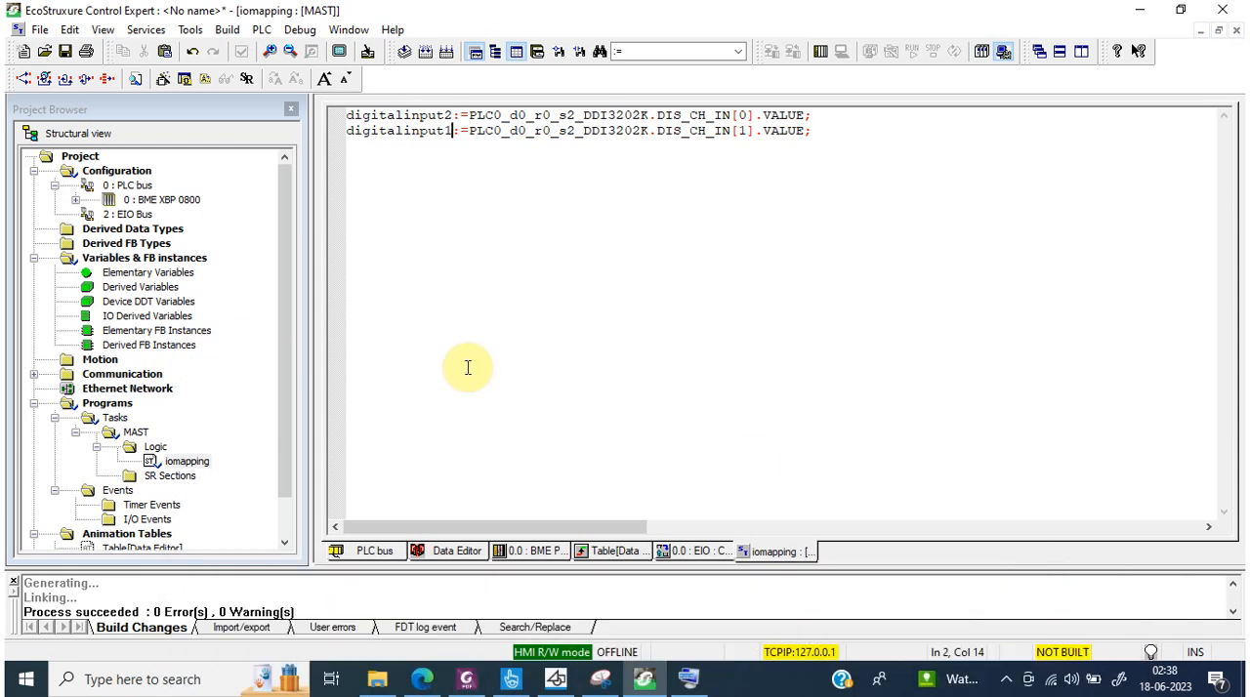
{"action": "left_click", "coordinate": [437, 553]}
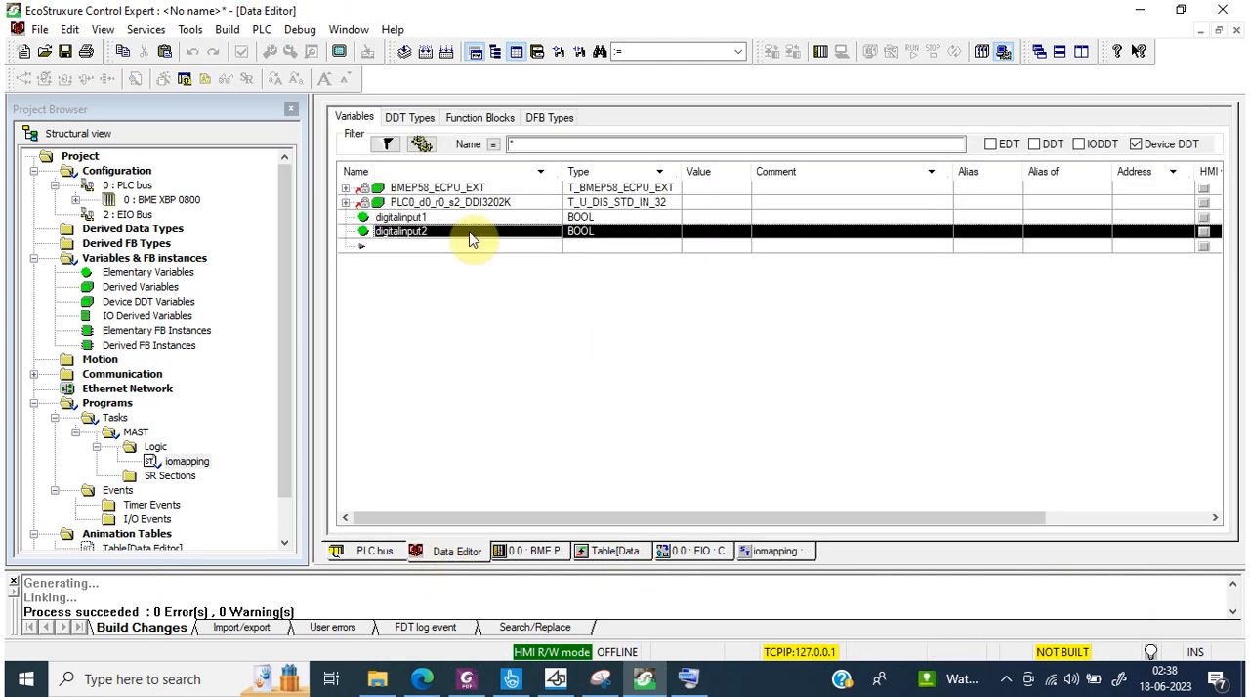
{"action": "left_click", "coordinate": [451, 189]}
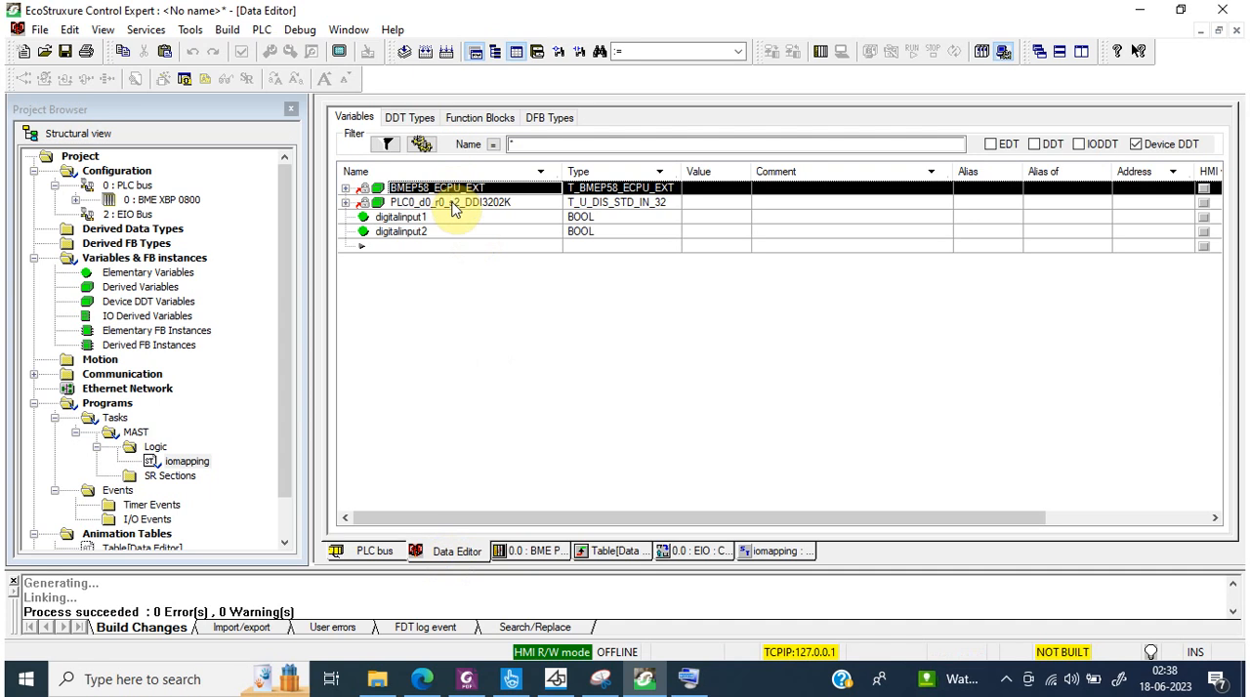
{"action": "left_click", "coordinate": [453, 204]}
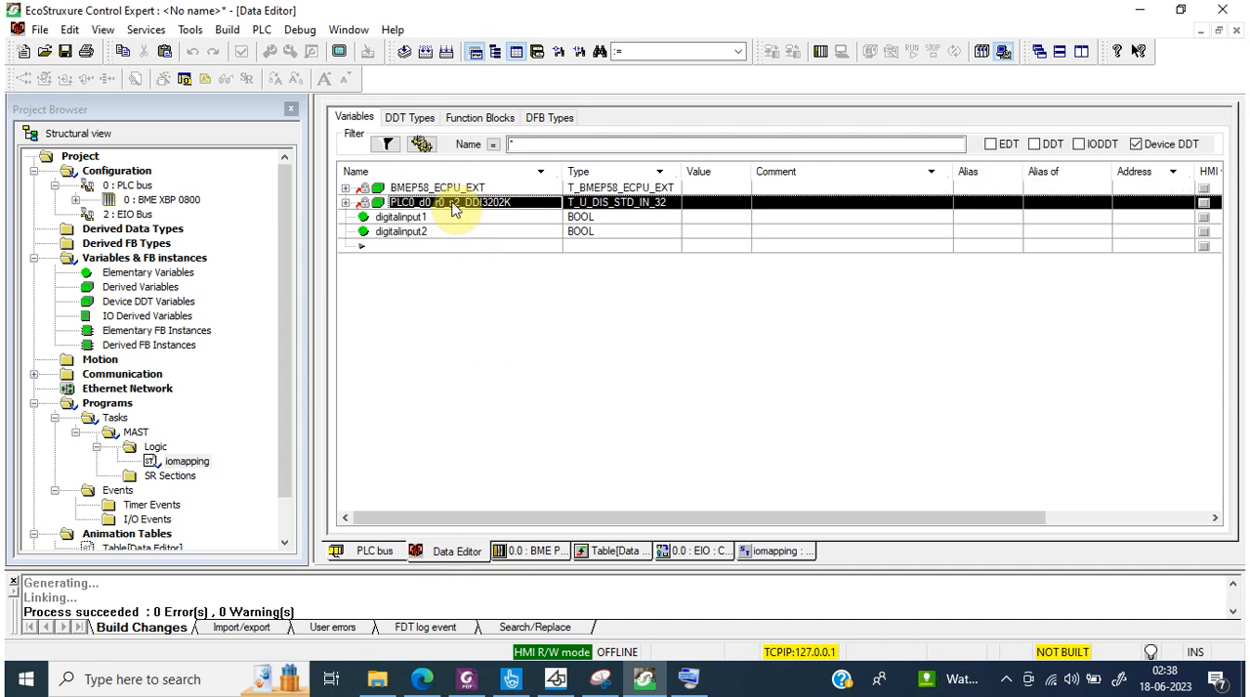
Step: Create a new project with the BME P58 2040 CPU and BME XBP 0800 rack, discarding the current project and skipping the password
{"action": "left_click", "coordinate": [23, 51]}
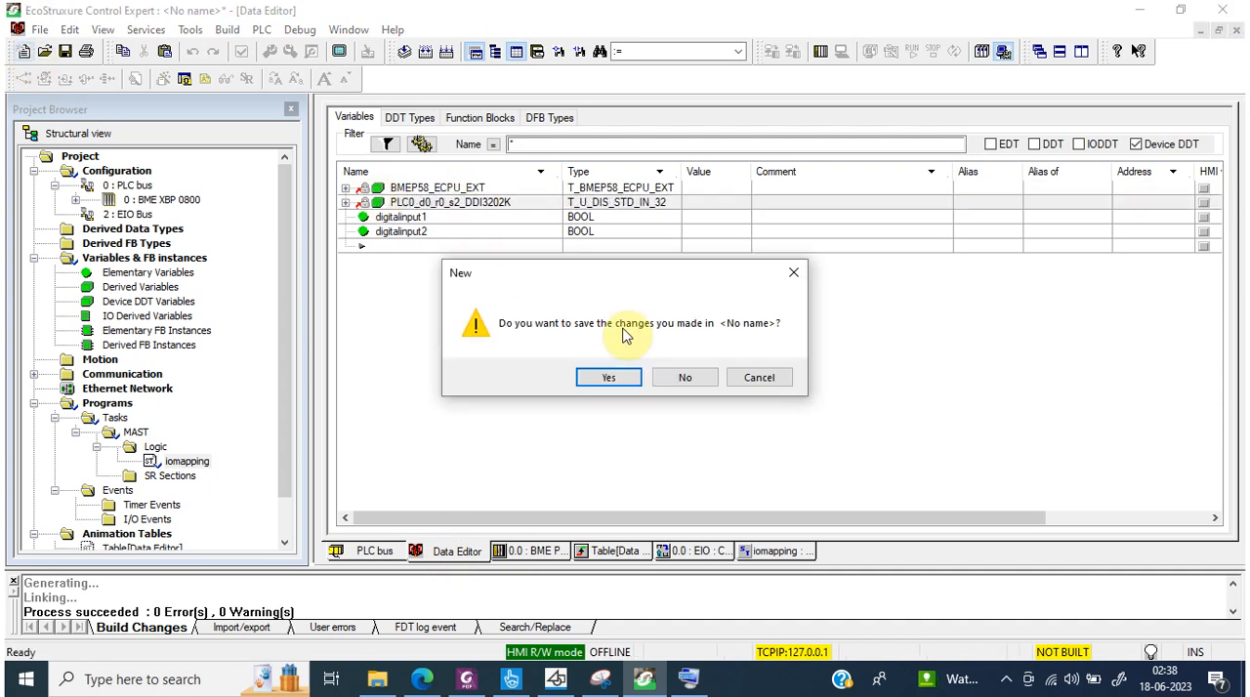
{"action": "left_click", "coordinate": [683, 378]}
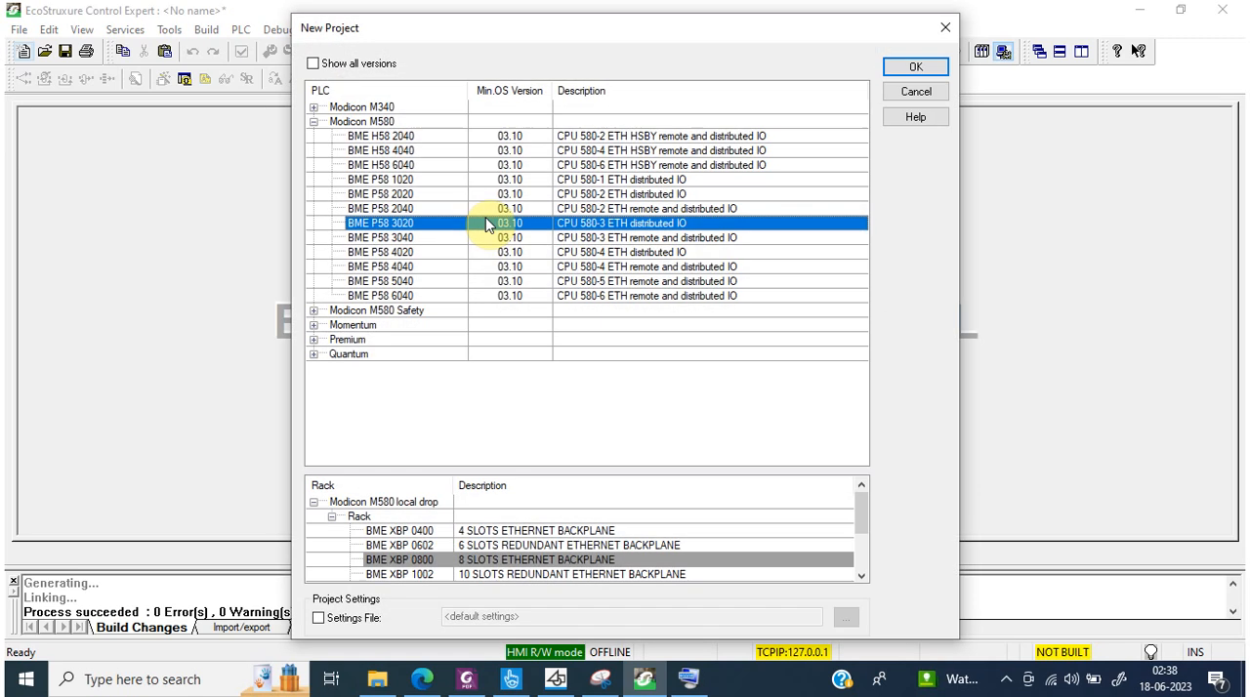
{"action": "left_click", "coordinate": [427, 210]}
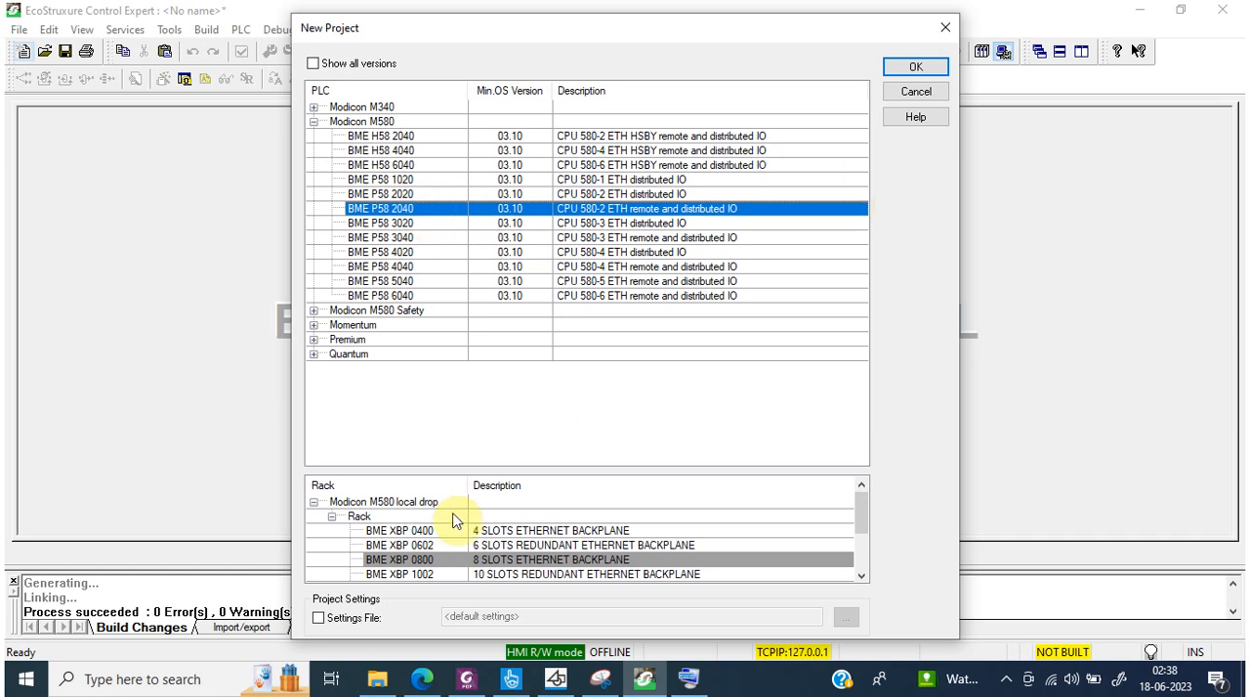
{"action": "left_click", "coordinate": [911, 63]}
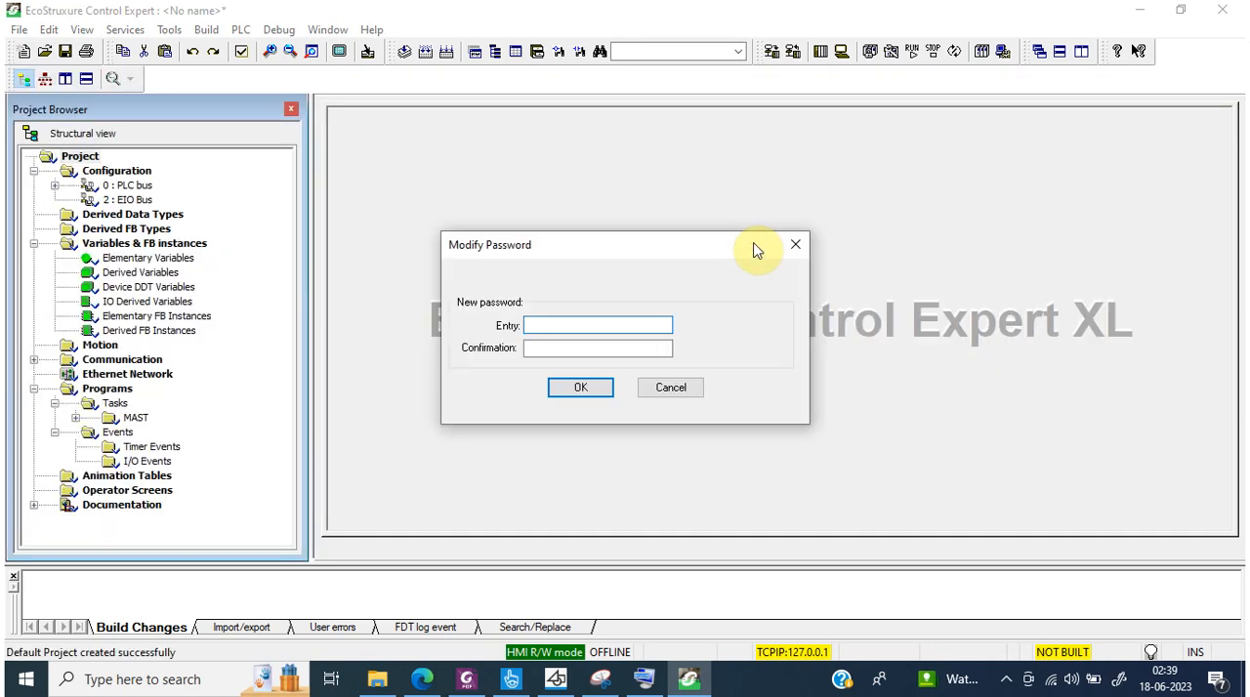
{"action": "left_click", "coordinate": [687, 388]}
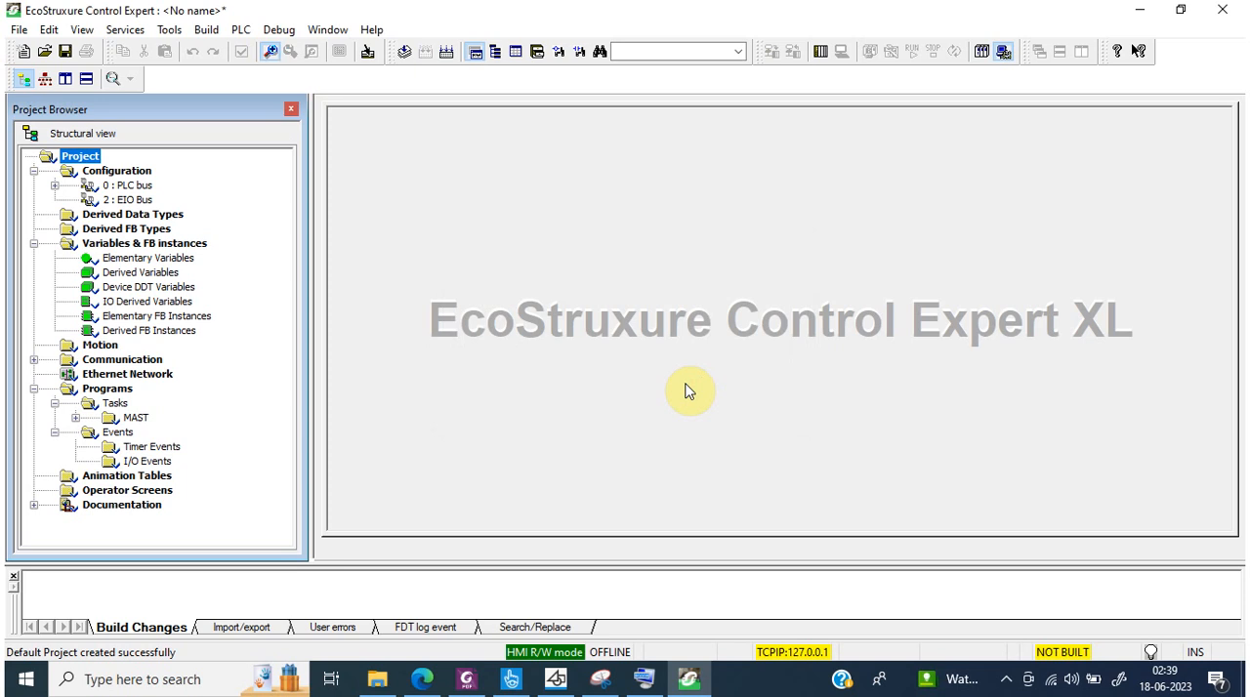
Step: Open the PLC bus configuration and the EIO Bus configuration of the new project
{"action": "double_click", "coordinate": [130, 188]}
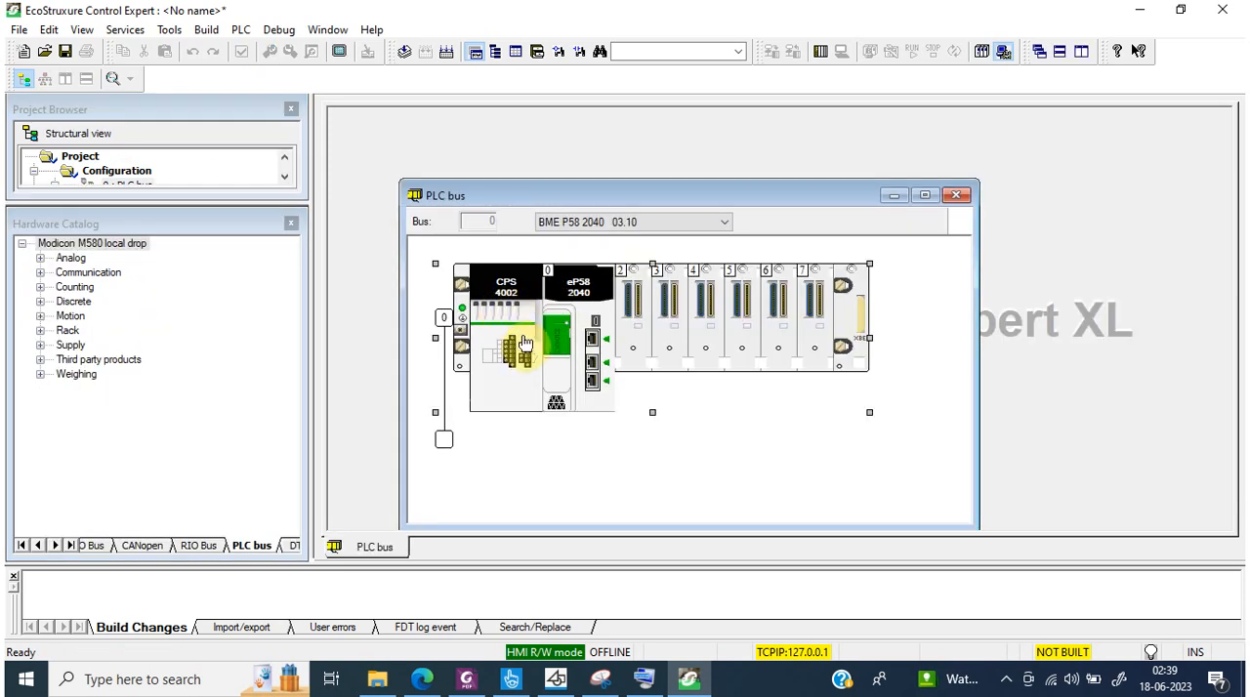
{"action": "left_click", "coordinate": [291, 223]}
{"action": "left_click", "coordinate": [122, 214]}
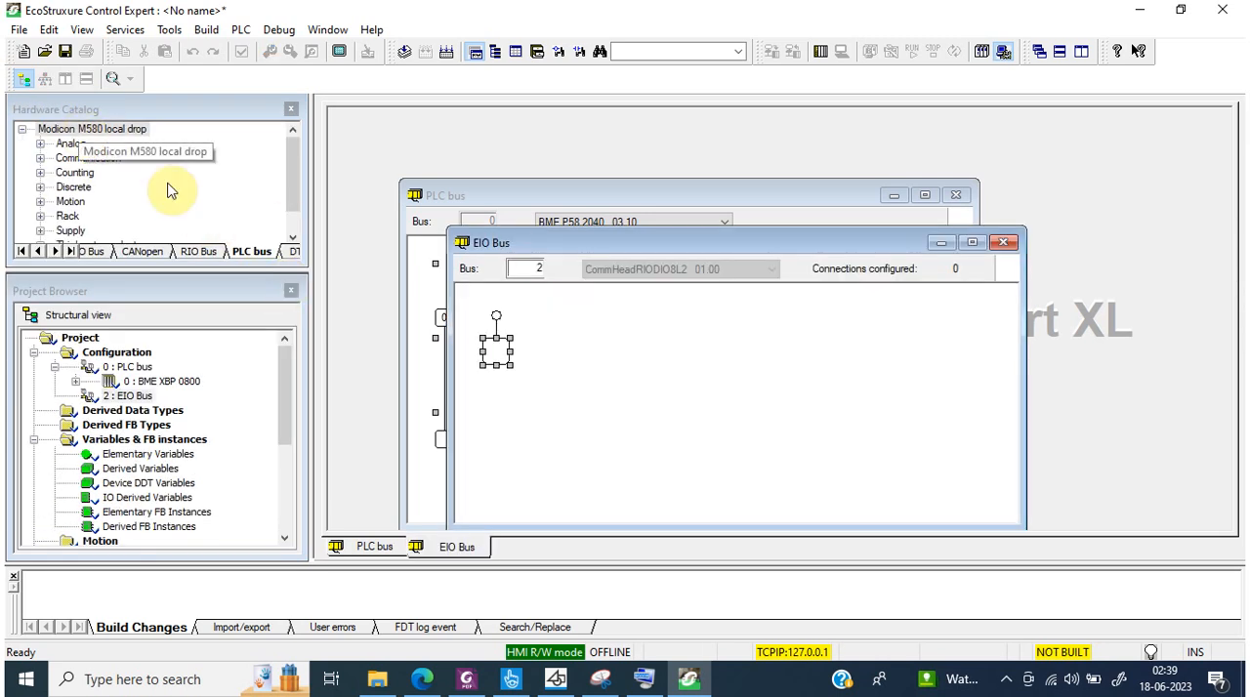
Step: Add an X80 remote drop at address 1 on the EIO Bus with a BME XBP 0800 rack and BMX CRA 312 00 adapter
{"action": "double_click", "coordinate": [496, 354]}
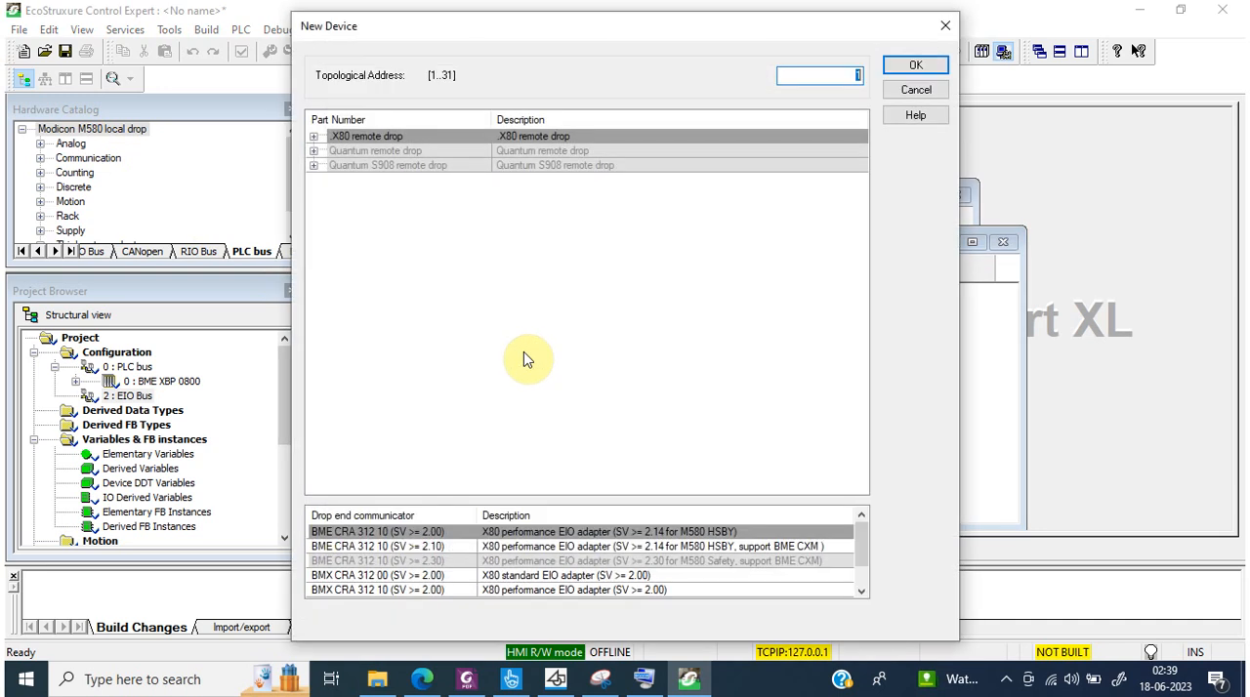
{"action": "left_click", "coordinate": [314, 136]}
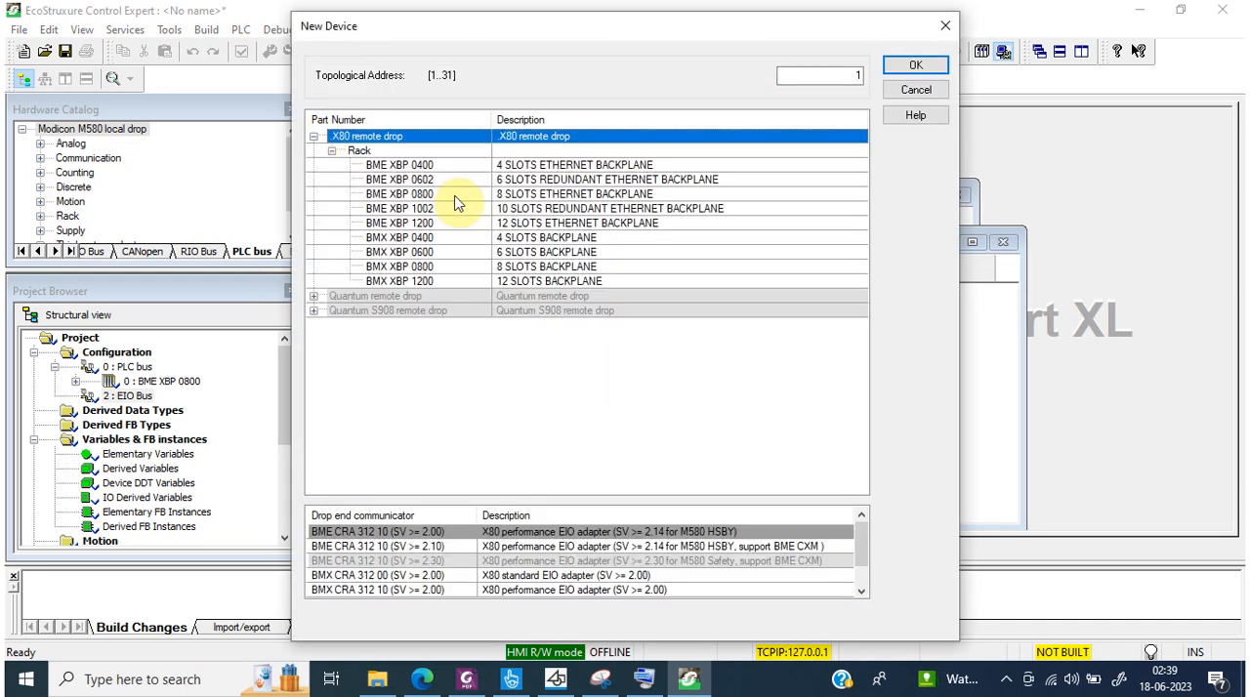
{"action": "left_click", "coordinate": [428, 195]}
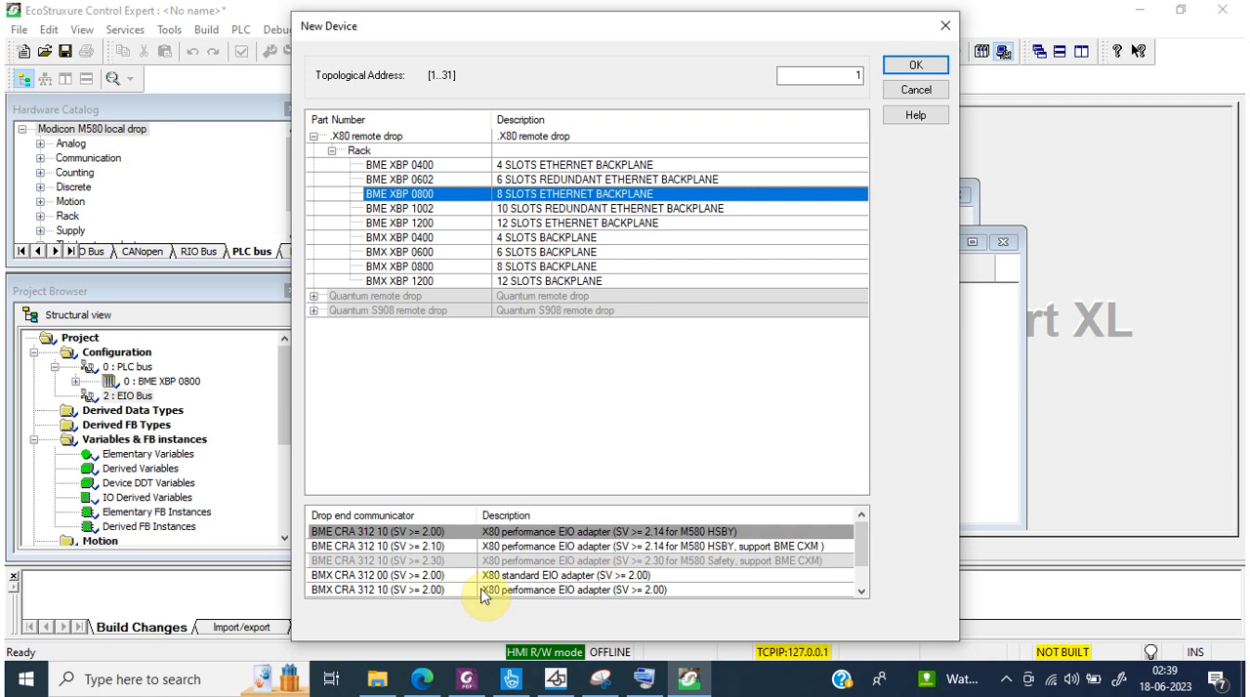
{"action": "left_click", "coordinate": [402, 576]}
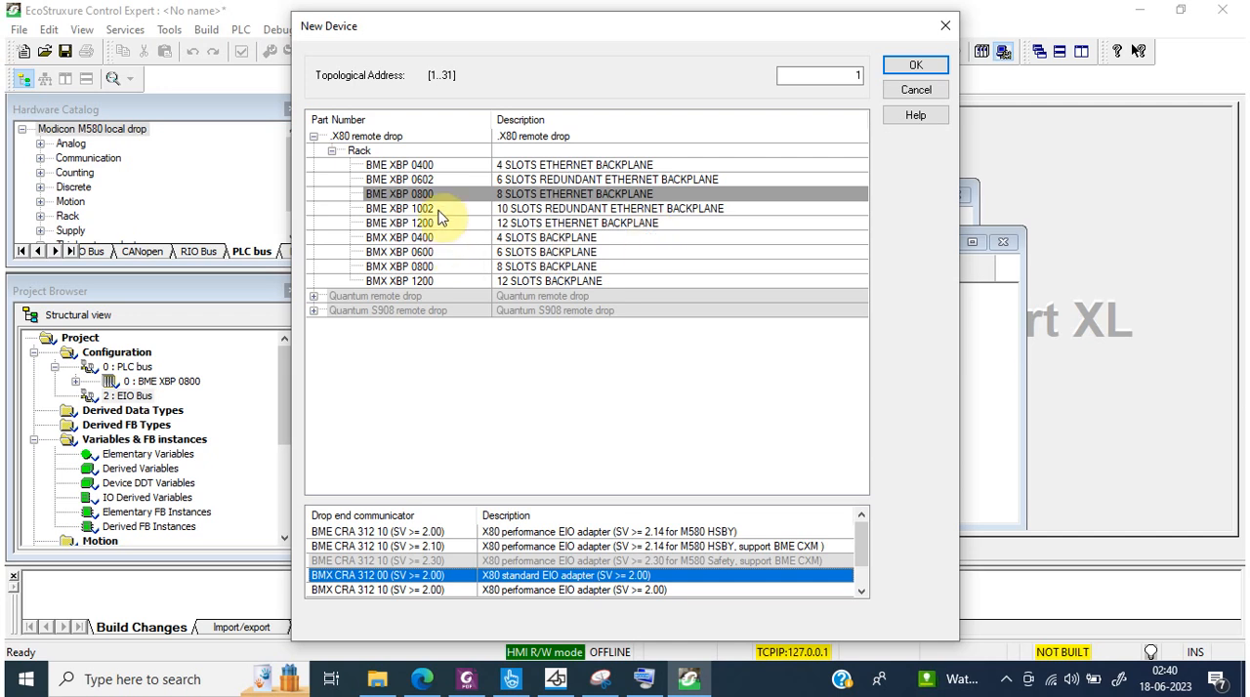
{"action": "left_click", "coordinate": [913, 61]}
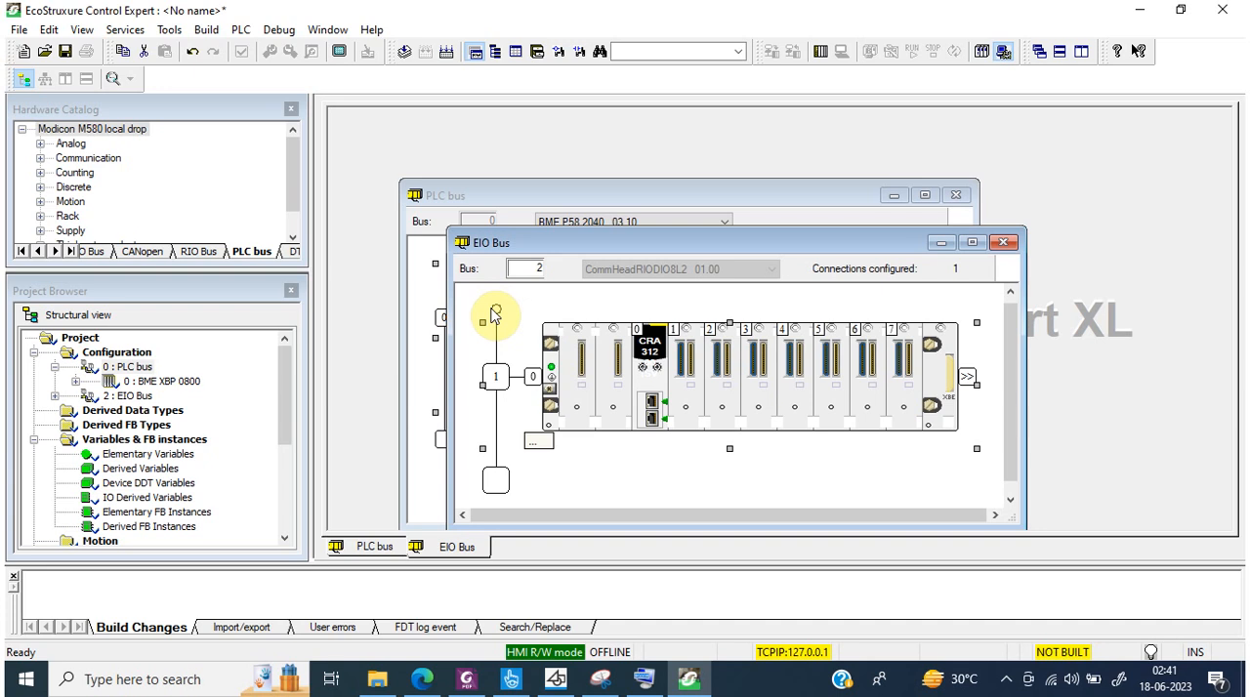
Step: Insert a BMX CPS 3500 high power AC power supply into the remote drop's rack
{"action": "double_click", "coordinate": [579, 377]}
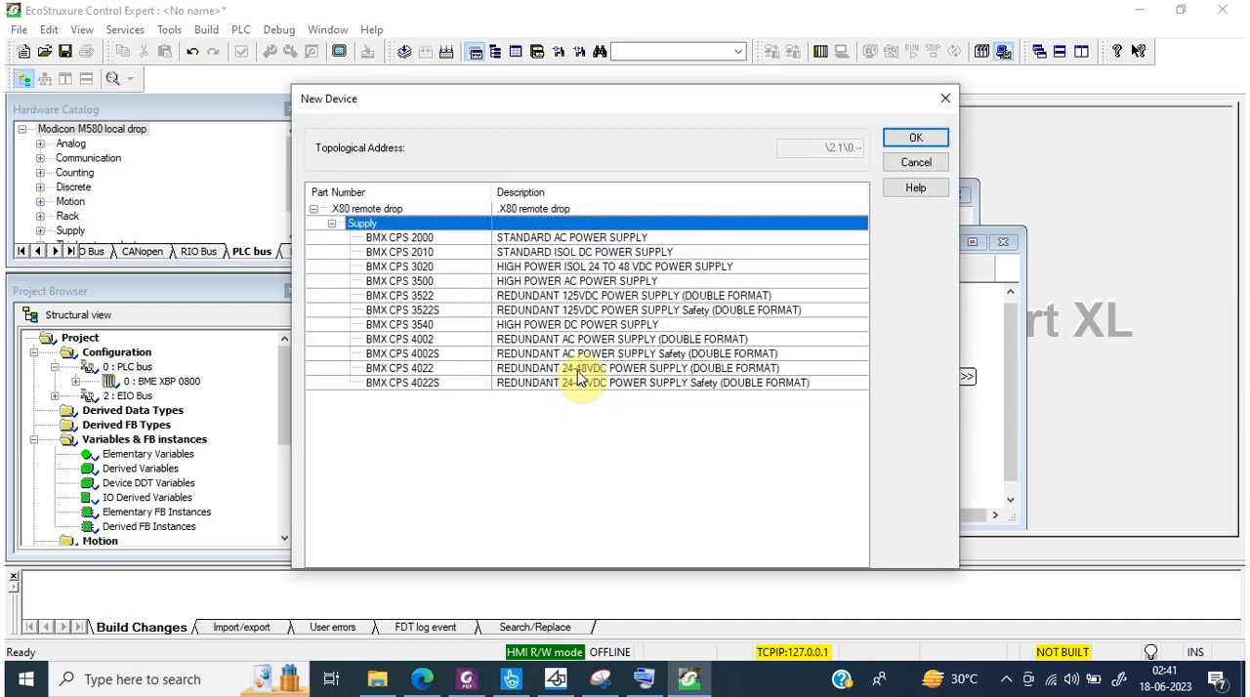
{"action": "left_click", "coordinate": [427, 269]}
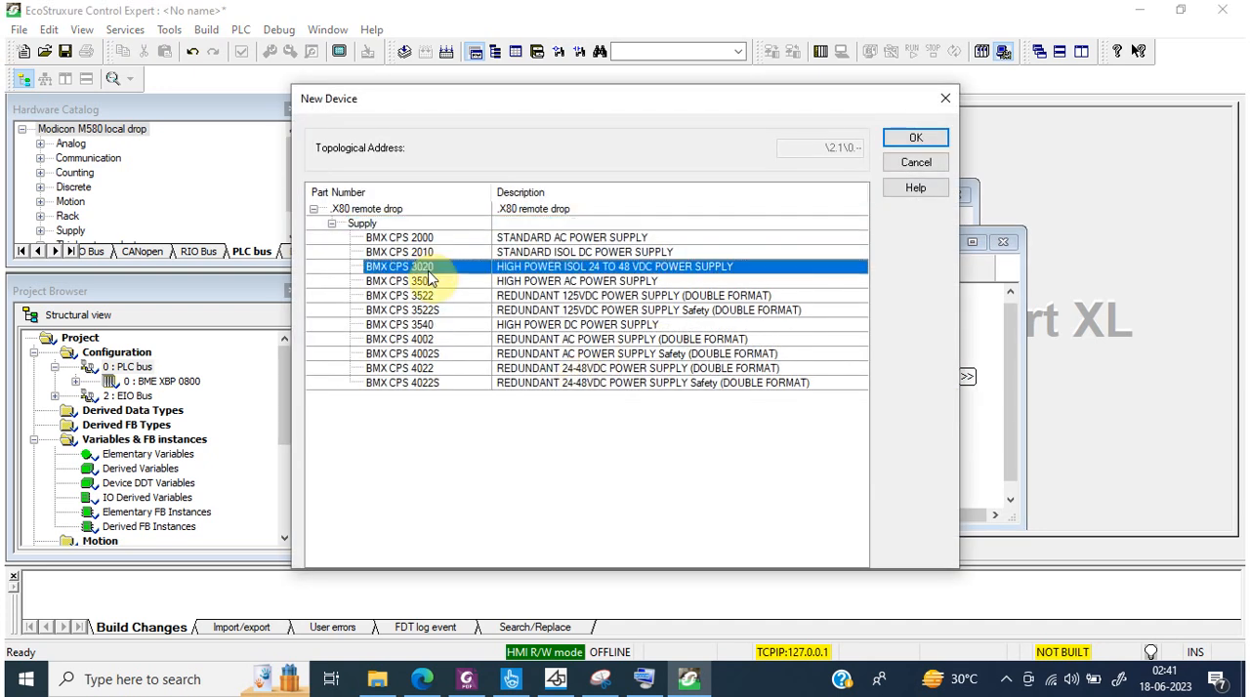
{"action": "left_click", "coordinate": [430, 280]}
{"action": "left_click", "coordinate": [915, 137]}
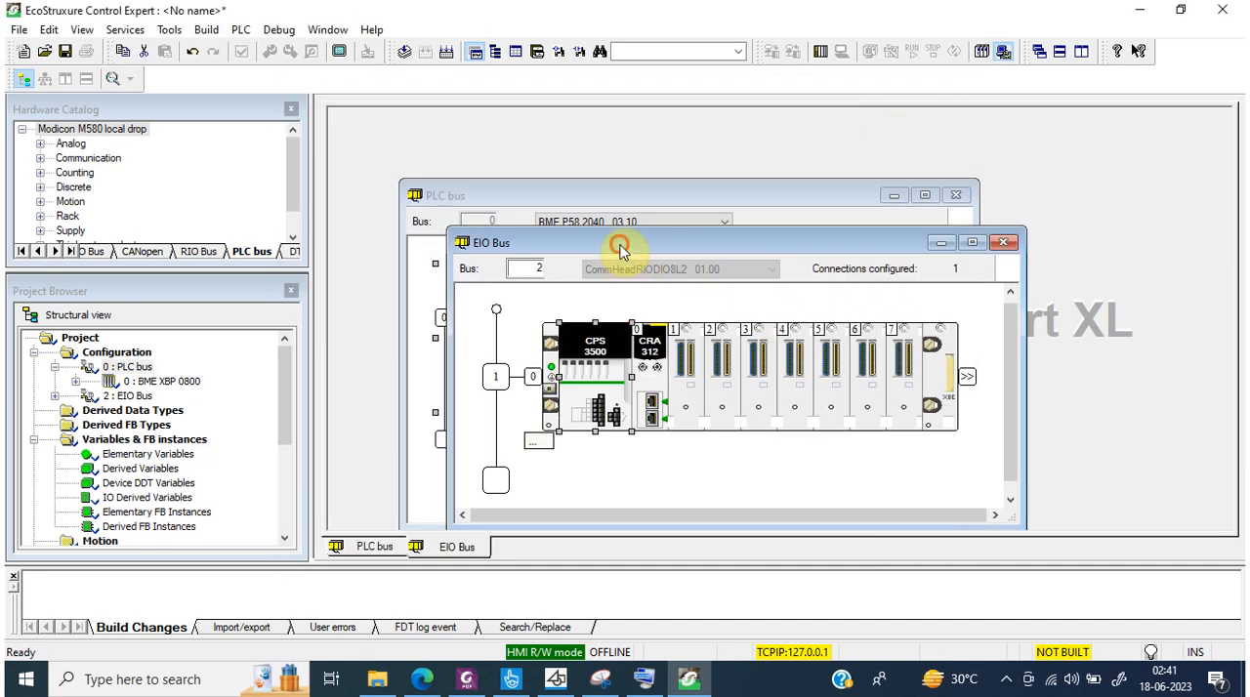
Step: Arrange the PLC bus and EIO Bus windows so that both the local and the remote rack are visible
{"action": "left_click_drag", "start_coordinate": [622, 250], "coordinate": [604, 422]}
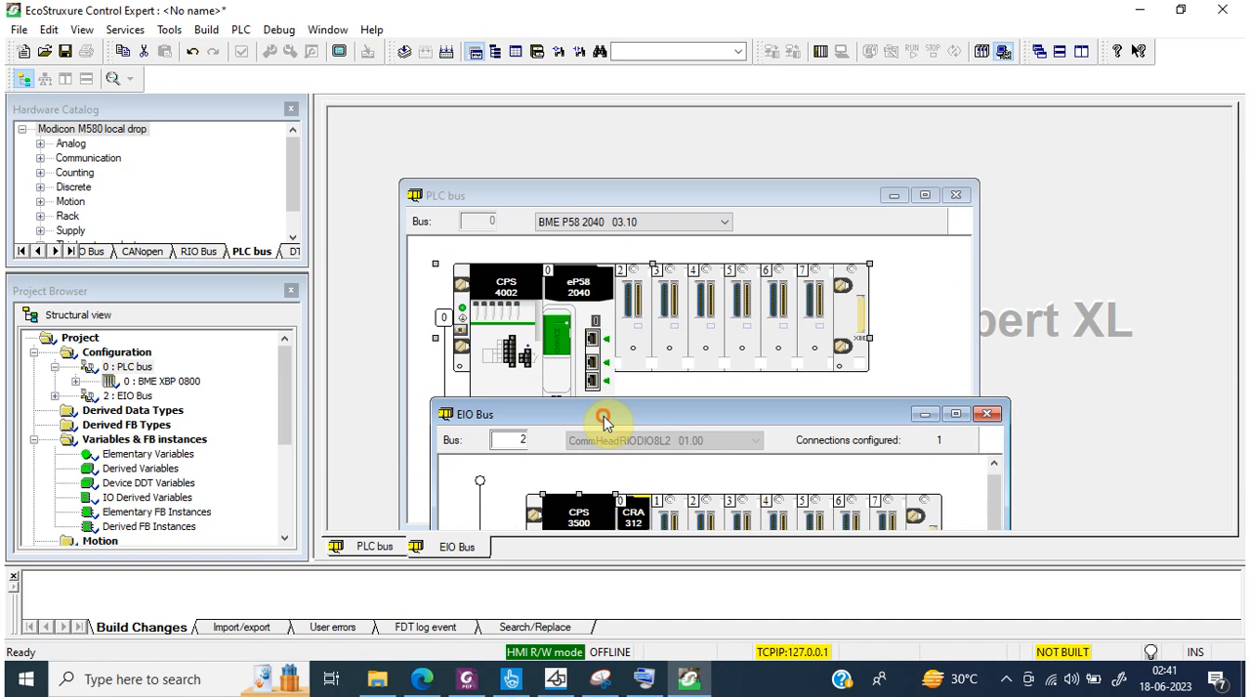
{"action": "left_click_drag", "start_coordinate": [623, 194], "coordinate": [546, 114]}
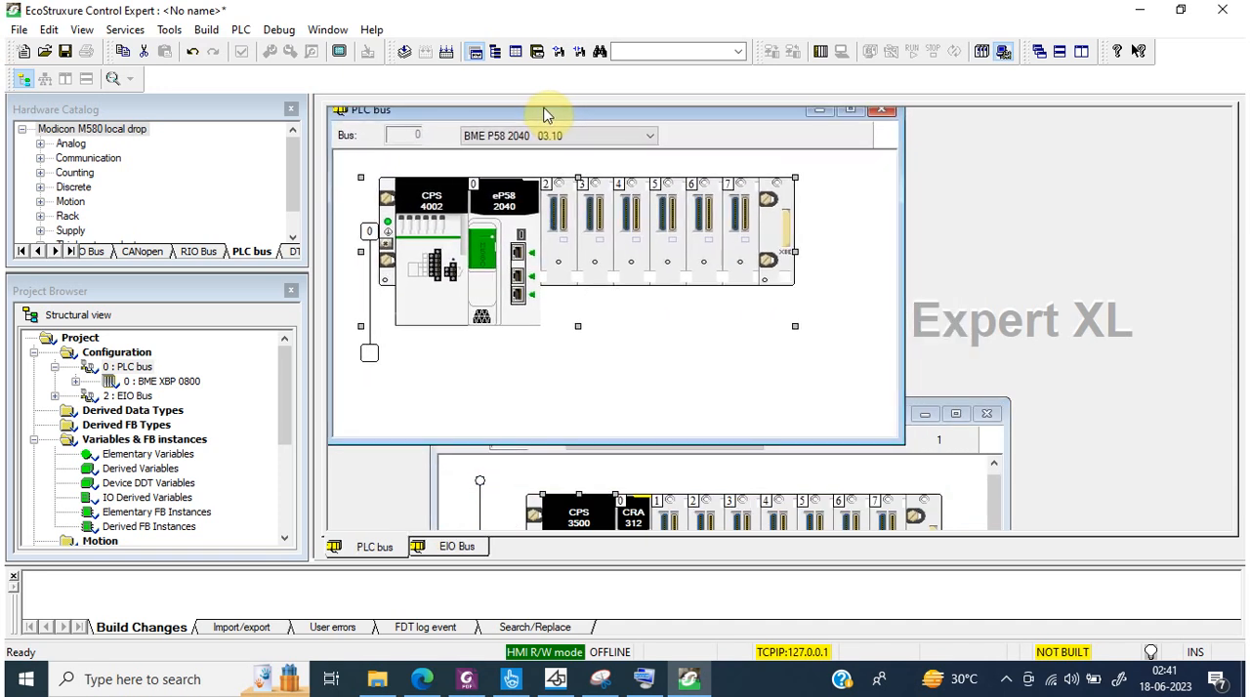
{"action": "left_click", "coordinate": [887, 464]}
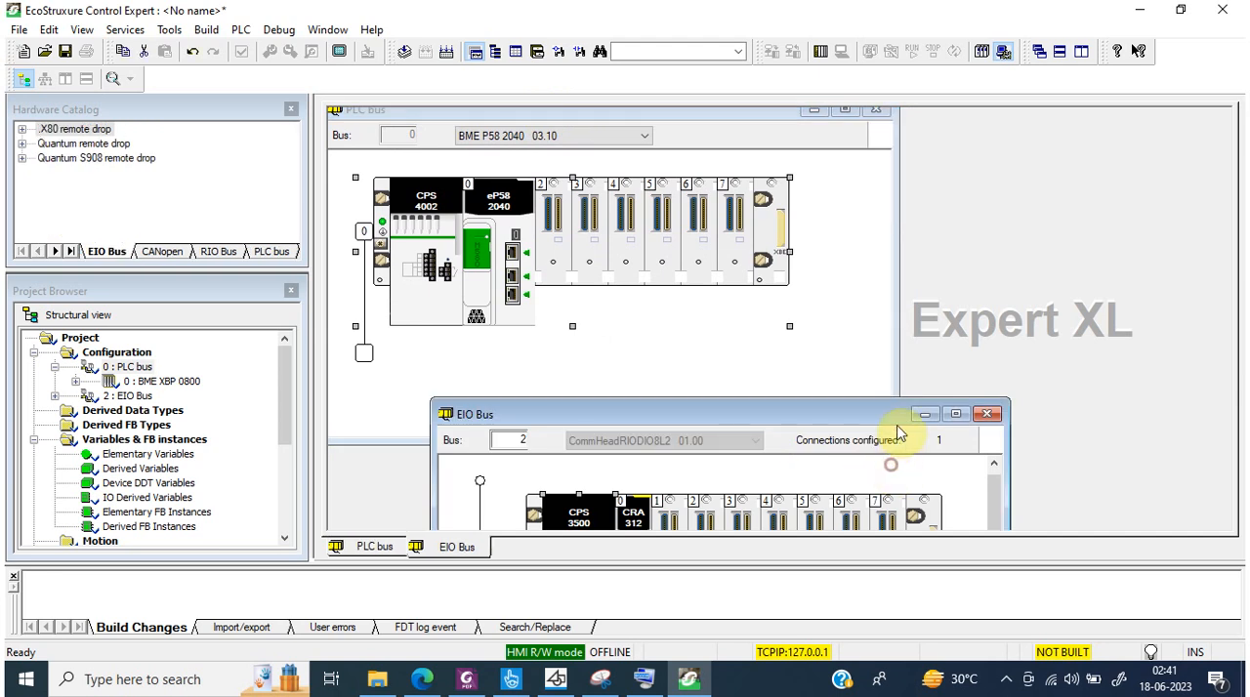
{"action": "left_click_drag", "start_coordinate": [896, 427], "coordinate": [1022, 289]}
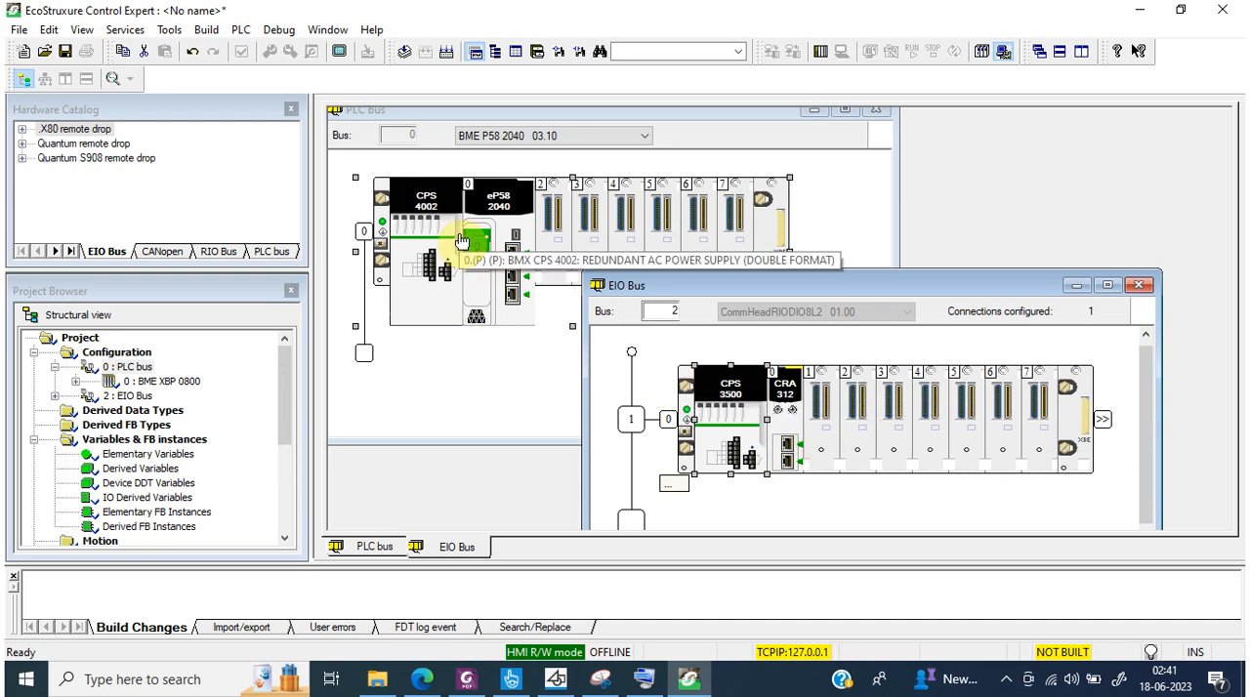
Step: Enable the EIP service in the CPU's Ethernet security settings and allow EIP access for the 192.168.10.1 subnet entry
{"action": "left_click", "coordinate": [515, 283]}
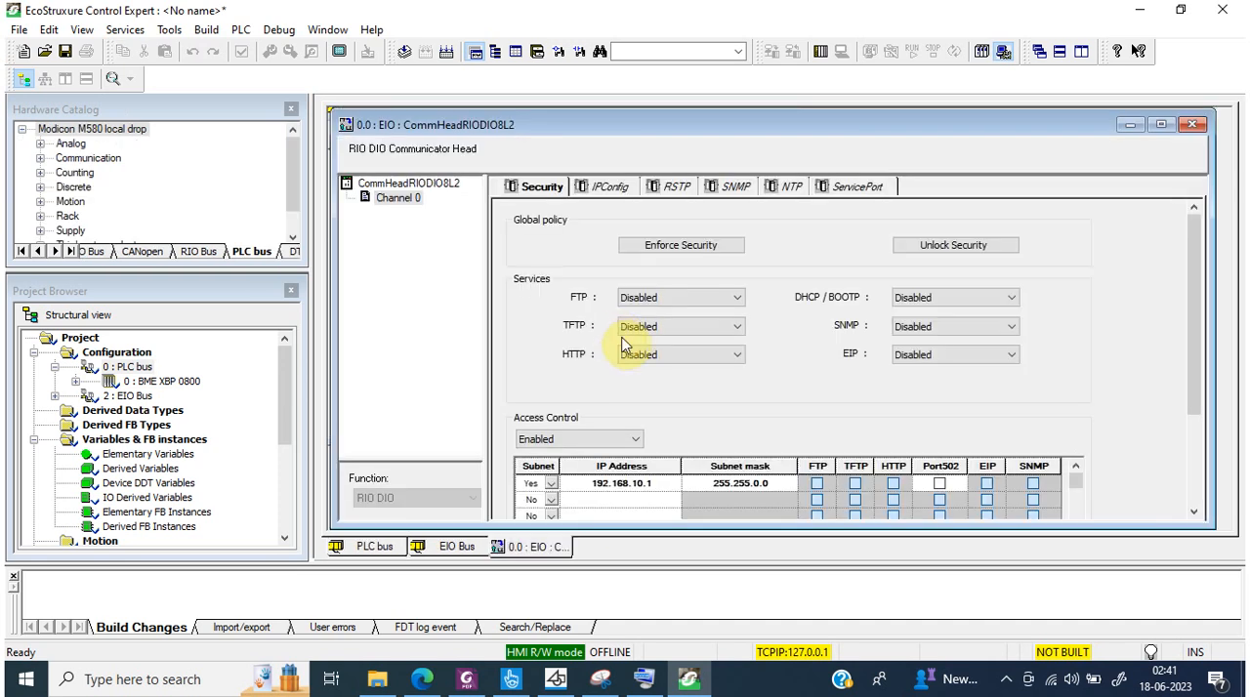
{"action": "left_click", "coordinate": [925, 359]}
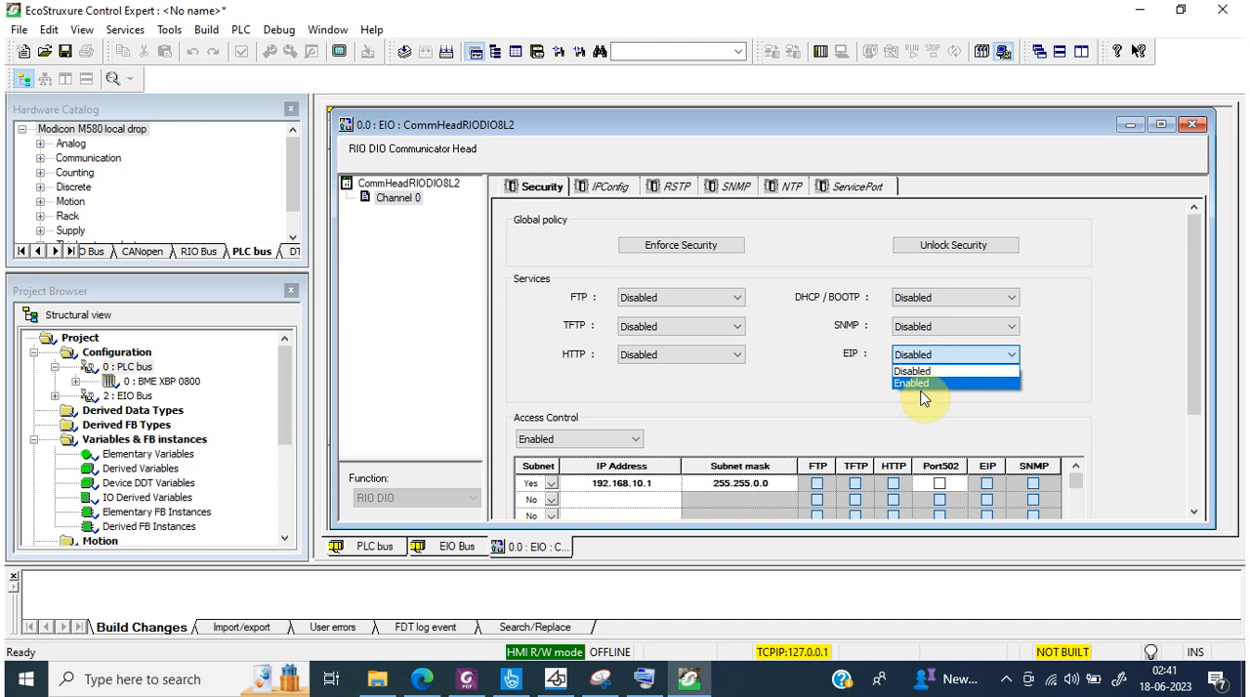
{"action": "left_click", "coordinate": [921, 384]}
{"action": "left_click", "coordinate": [986, 483]}
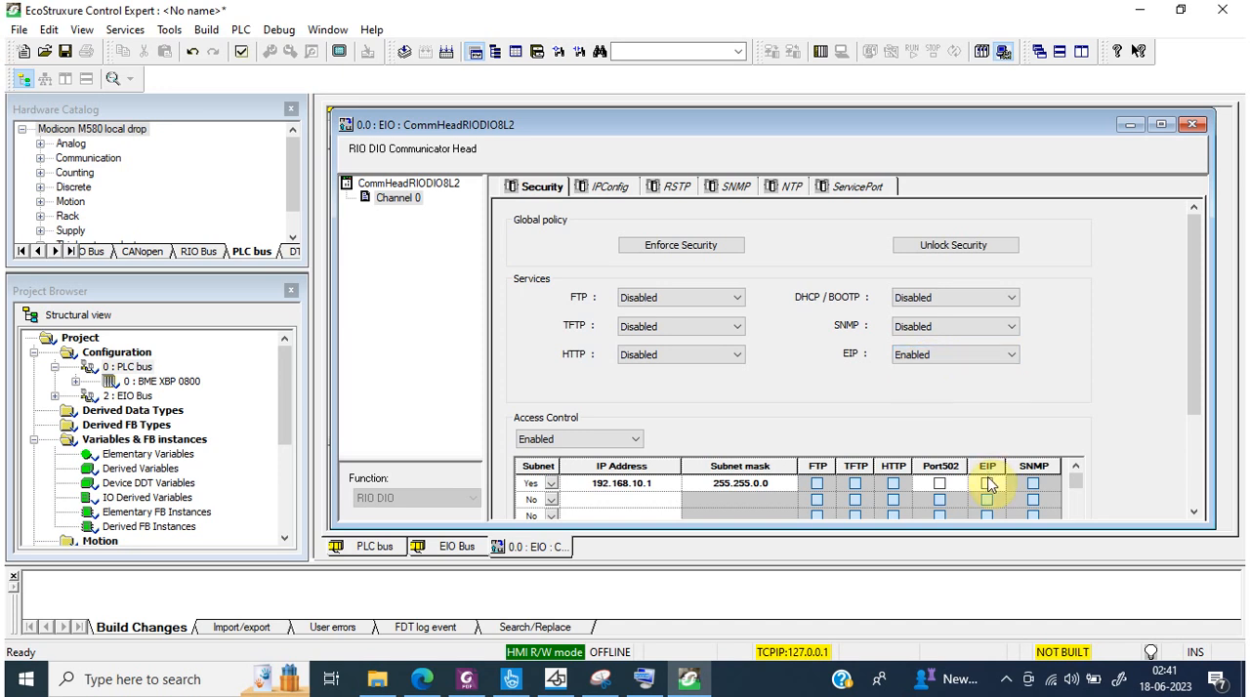
Step: Allow Port502 access for the 192.168.10.1 subnet entry and try to validate the CPU's Ethernet security settings
{"action": "left_click", "coordinate": [939, 485]}
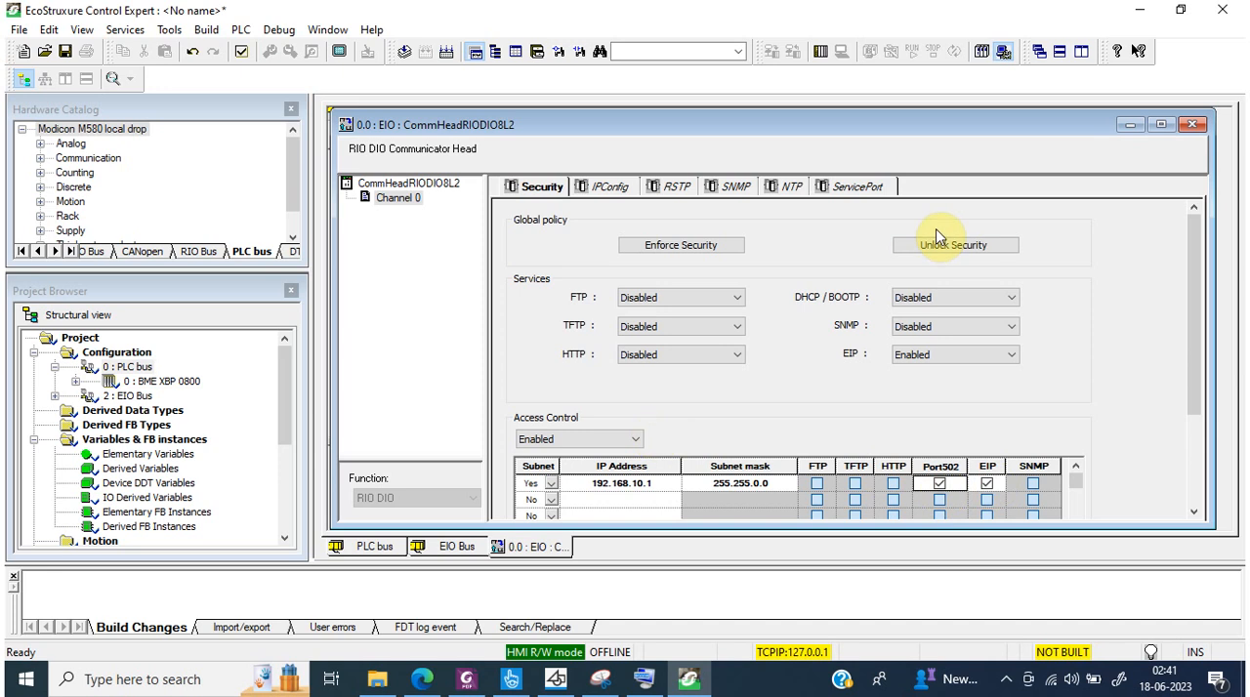
{"action": "left_click", "coordinate": [957, 261]}
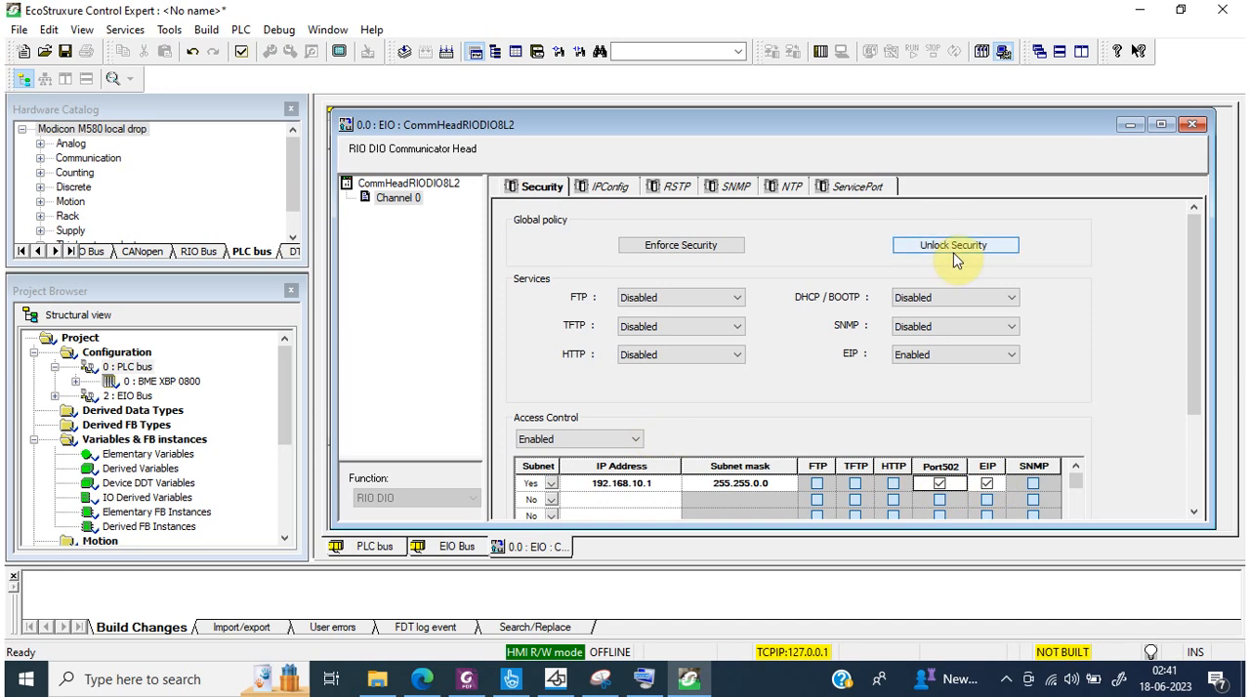
{"action": "left_click", "coordinate": [705, 256]}
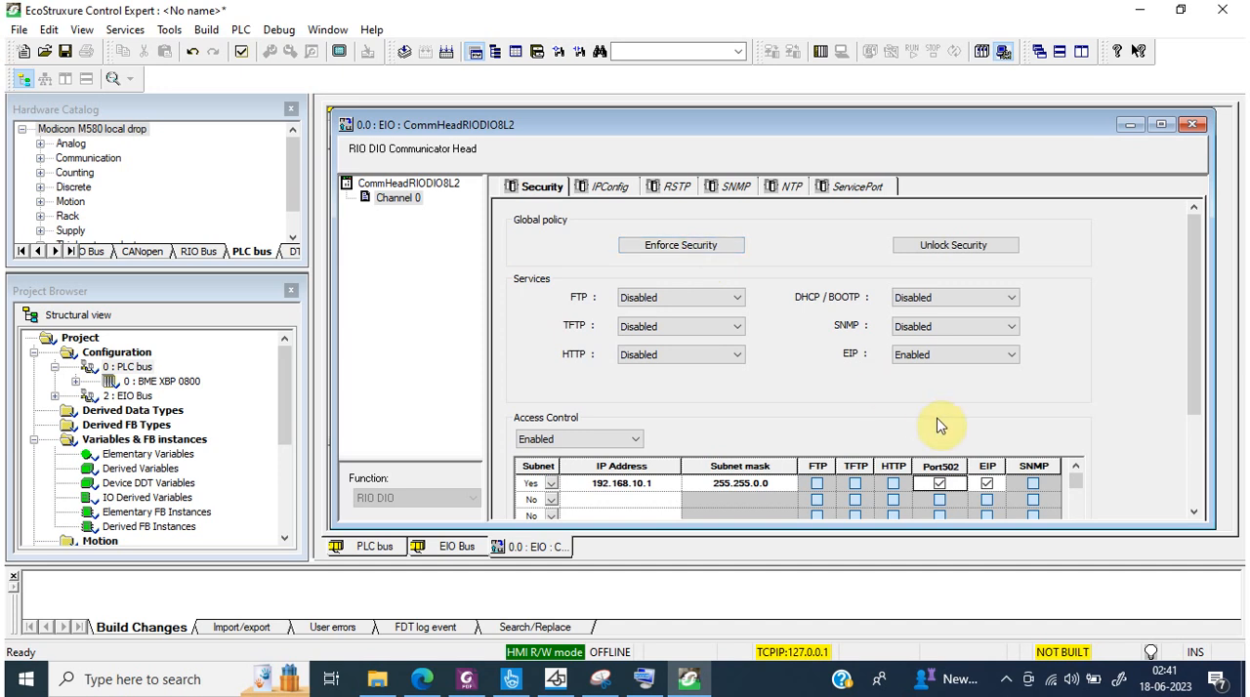
{"action": "left_click", "coordinate": [986, 491]}
{"action": "left_click", "coordinate": [241, 51]}
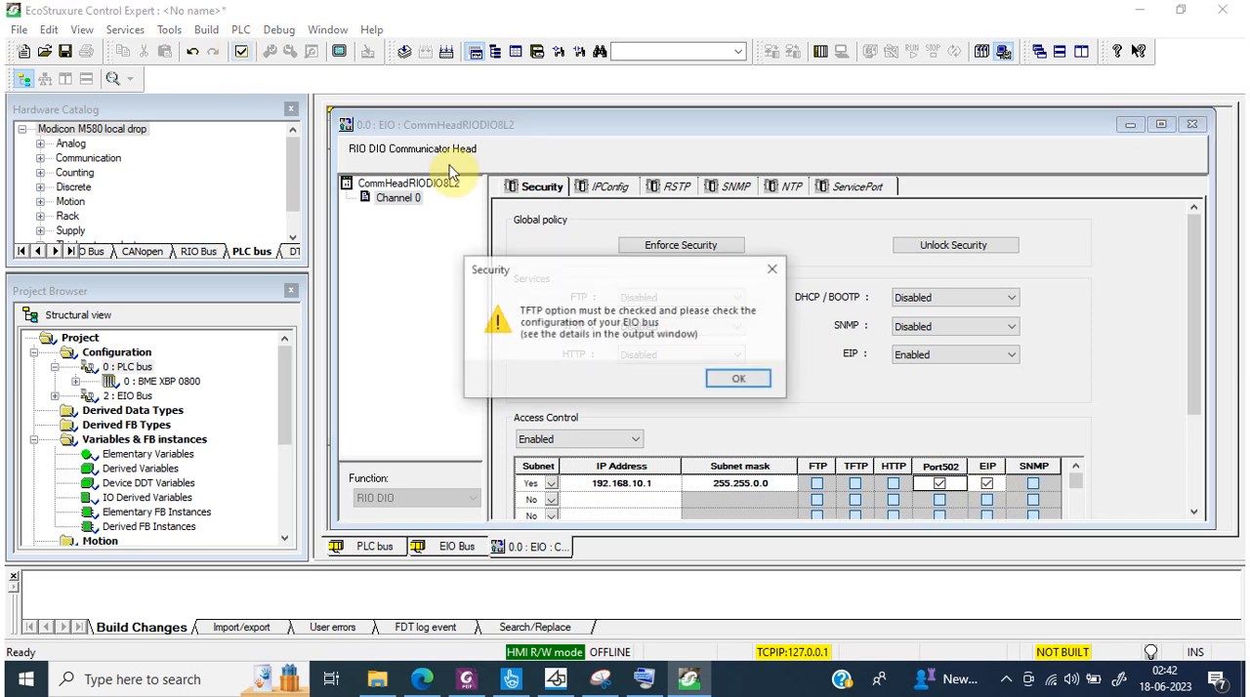
{"action": "left_click", "coordinate": [741, 378]}
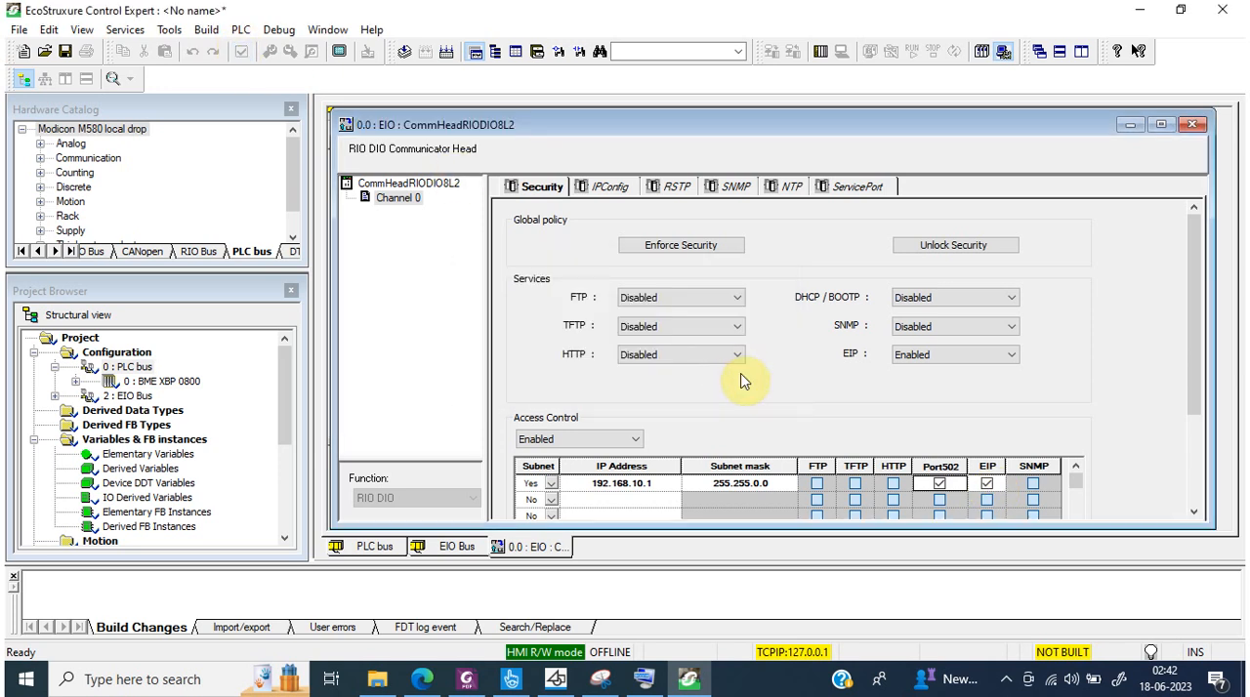
Step: Unlock the CPU's Ethernet security to enable all services and disable access control, validate the change, and close the communicator head settings
{"action": "left_click", "coordinate": [919, 244]}
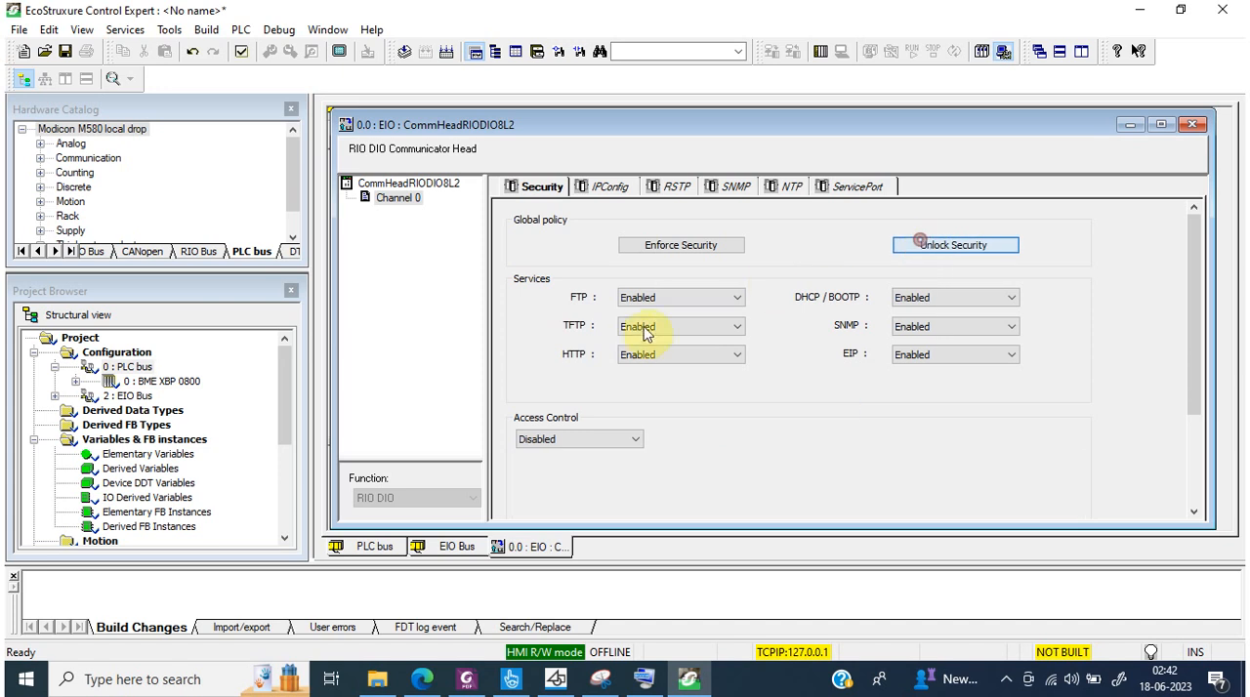
{"action": "left_click", "coordinate": [243, 52]}
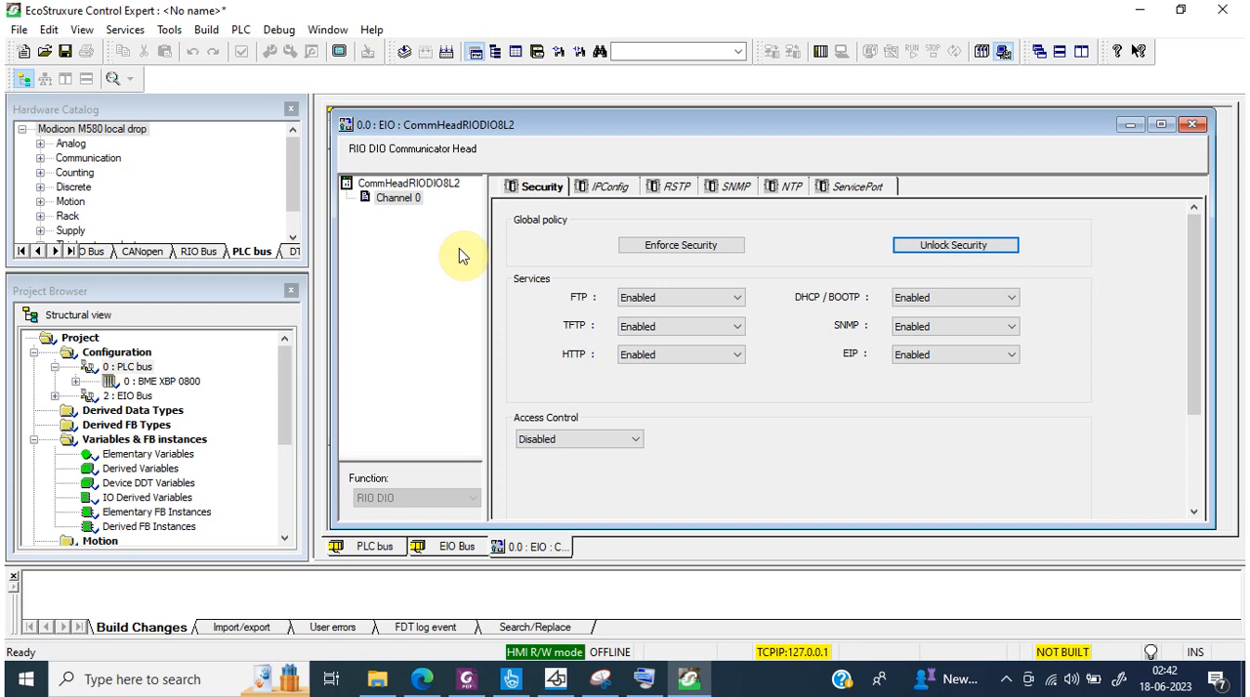
{"action": "left_click", "coordinate": [1197, 126]}
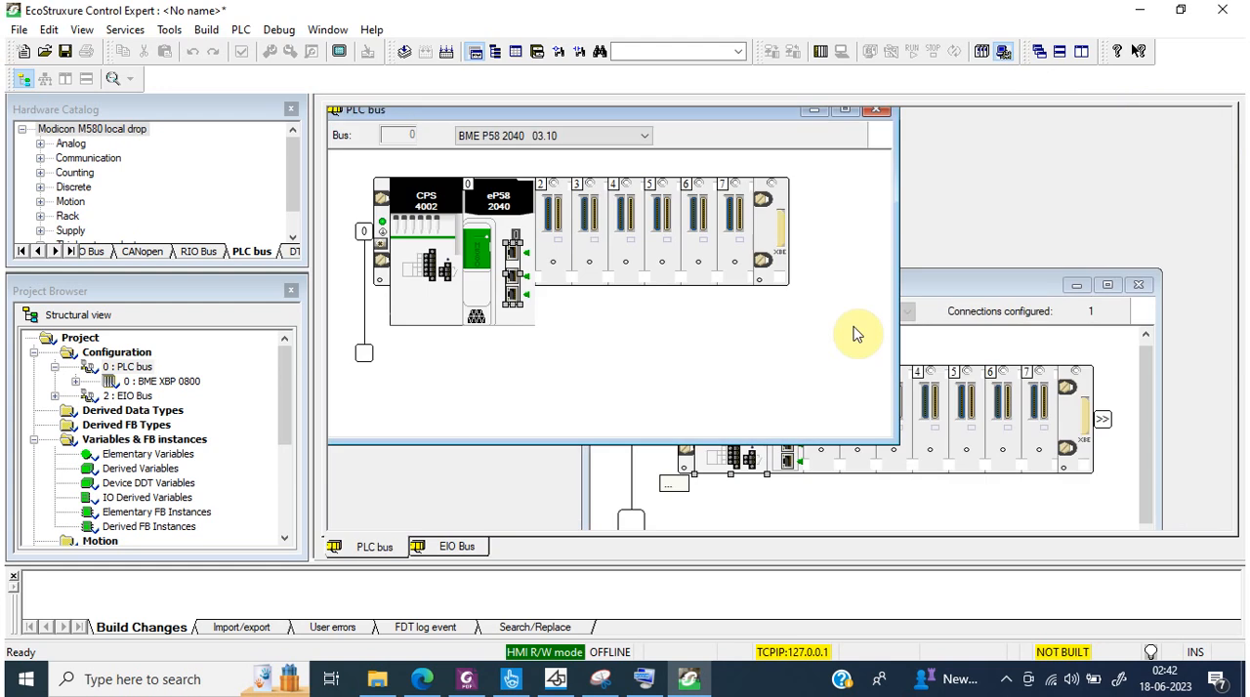